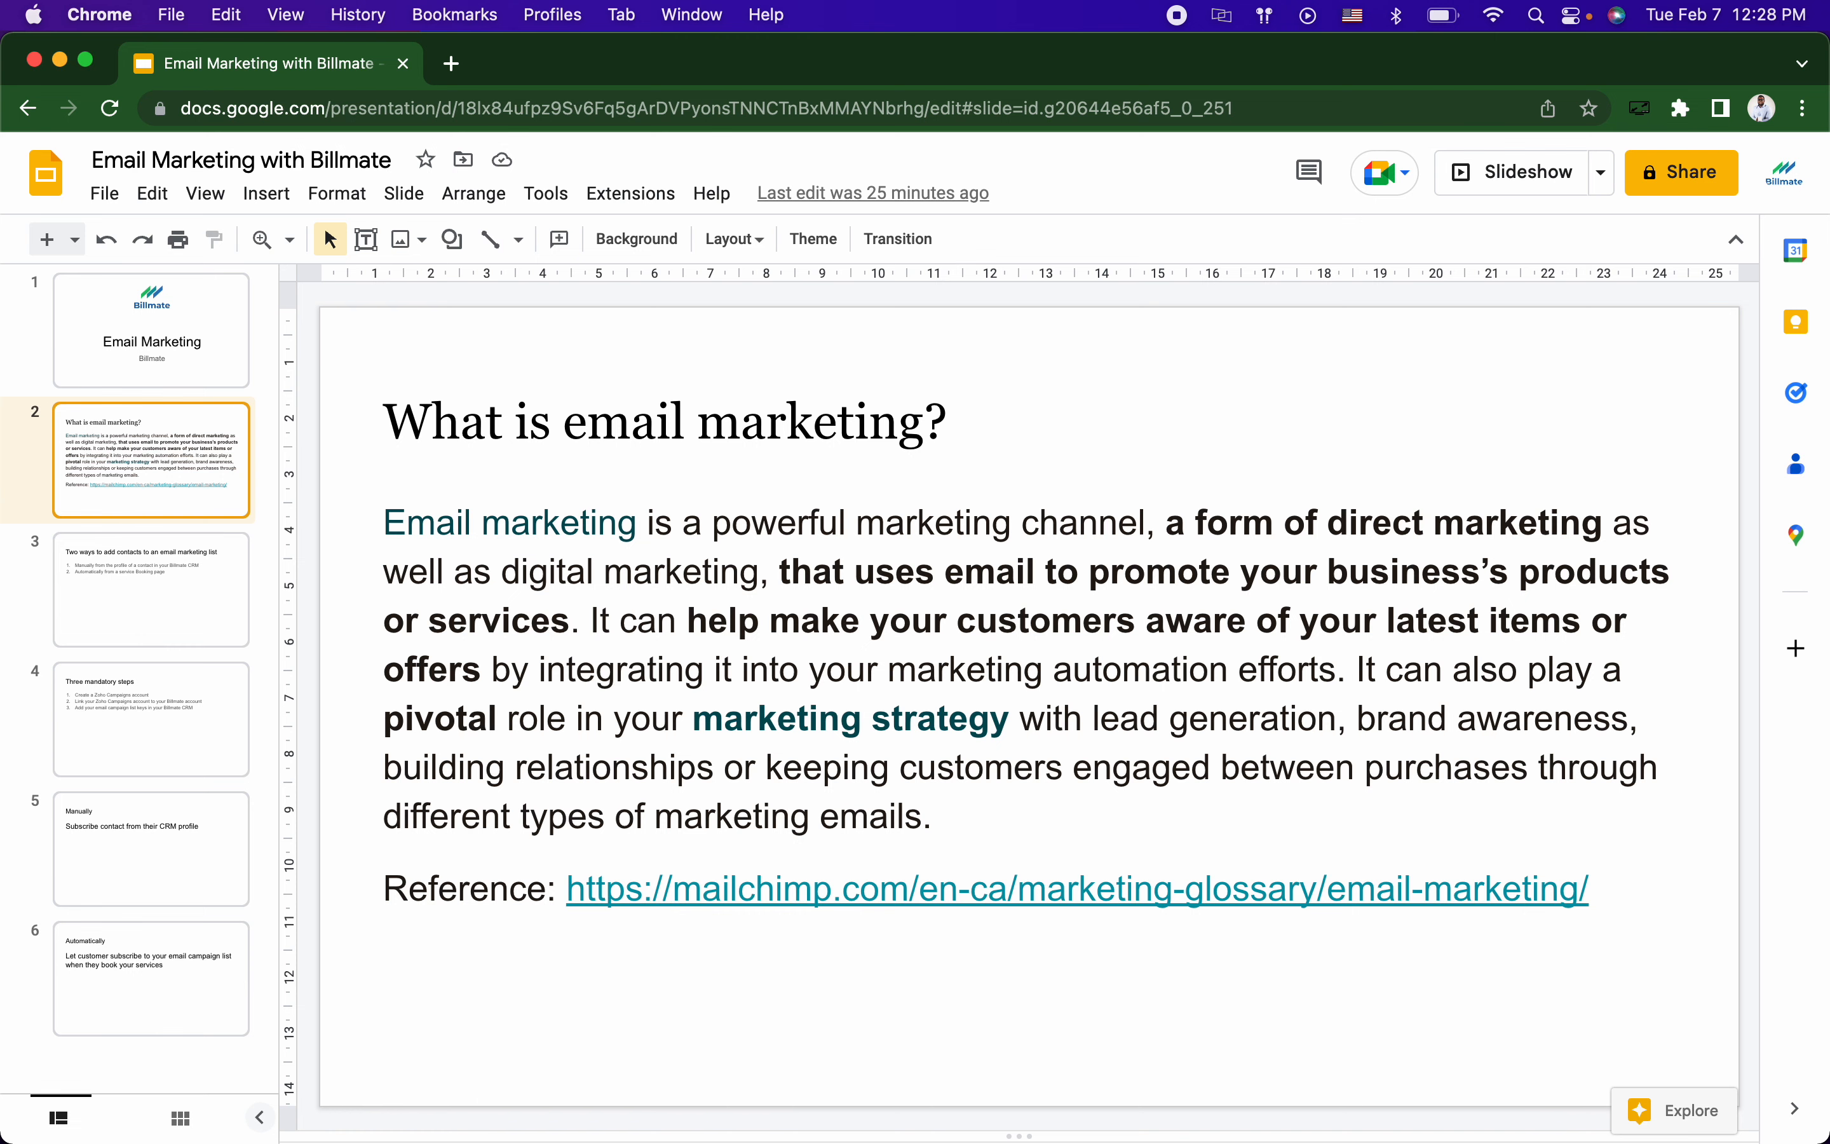
# Step: Move to slide 3, 'Two ways to add contacts to an email marketing list', then go to Billmate
pyautogui.press('Down')
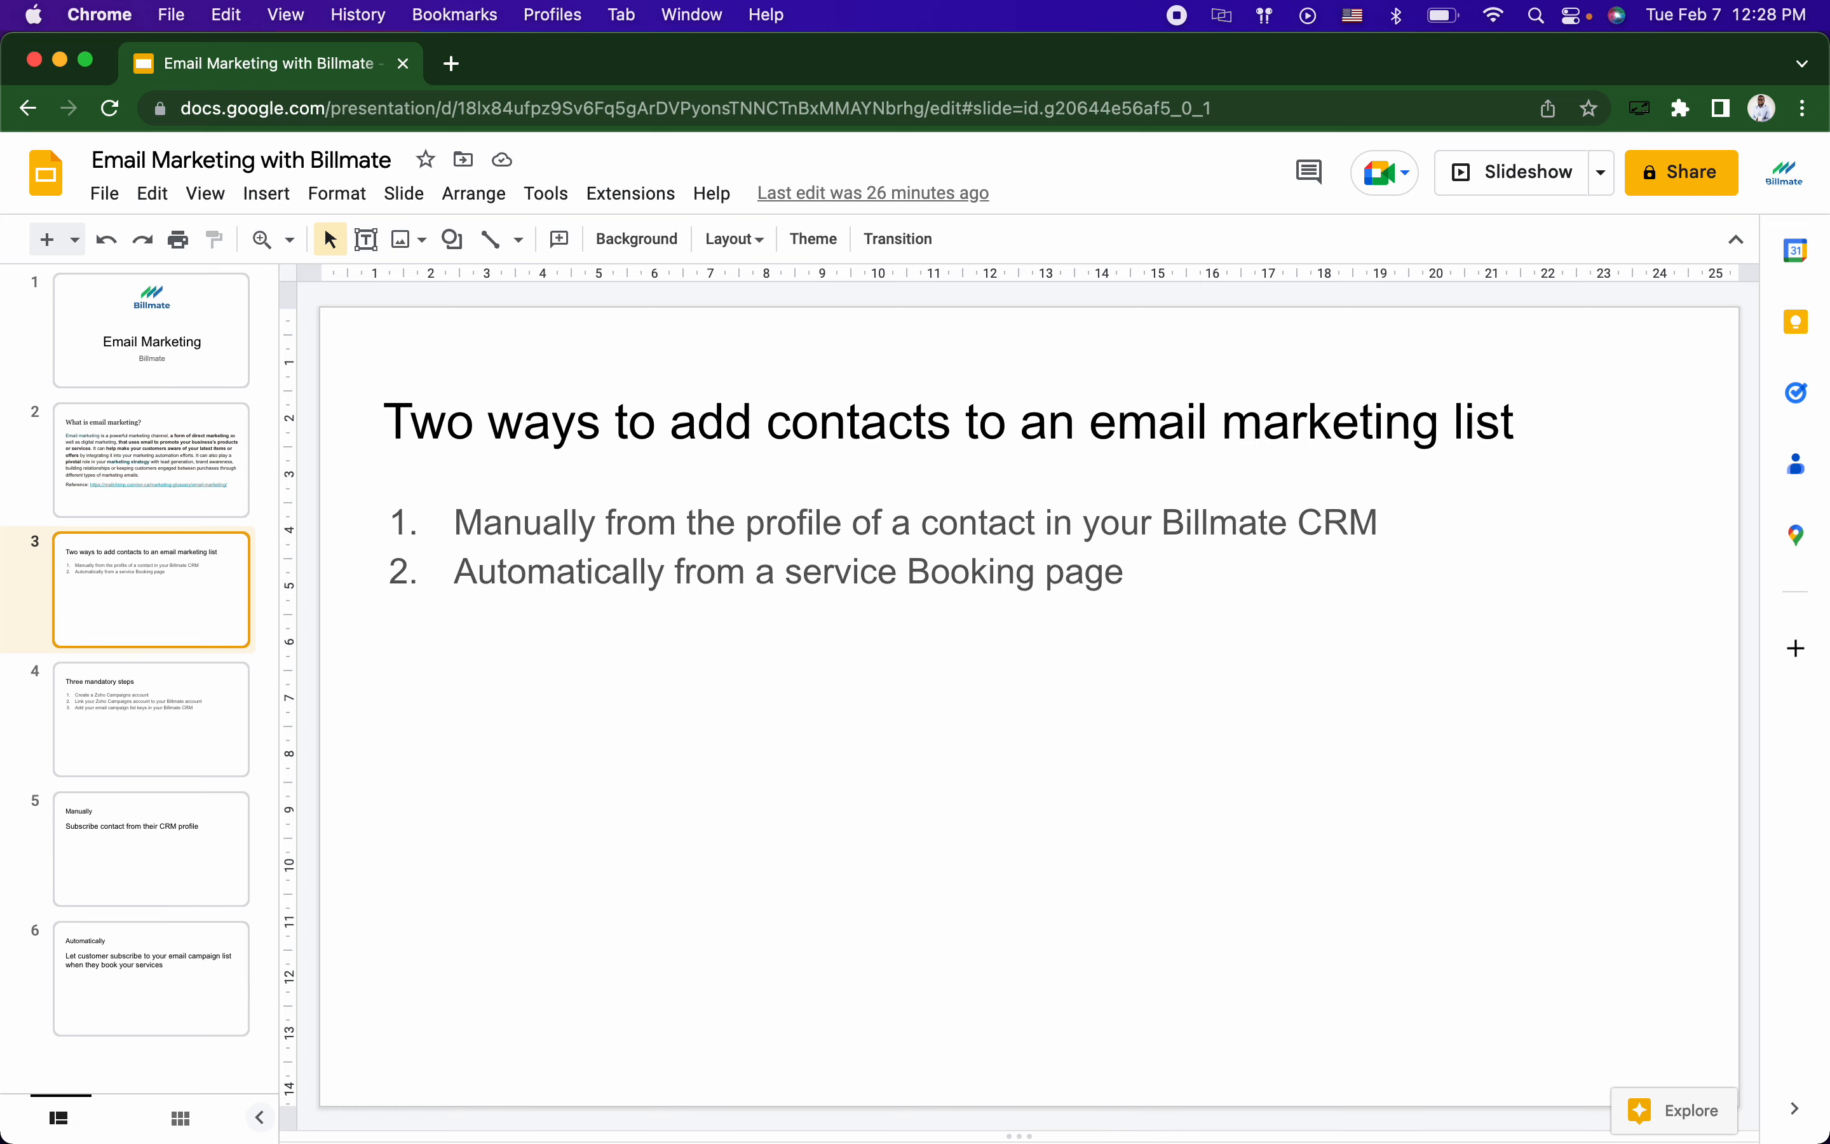
pyautogui.press('Up')
pyautogui.press('Down')
pyautogui.hotkey('ctrl', 'Left')
# Step: Browse Billmate's Products, Services, Rentals and Forms web page listings, then glance at the slides
pyautogui.click(522, 394)
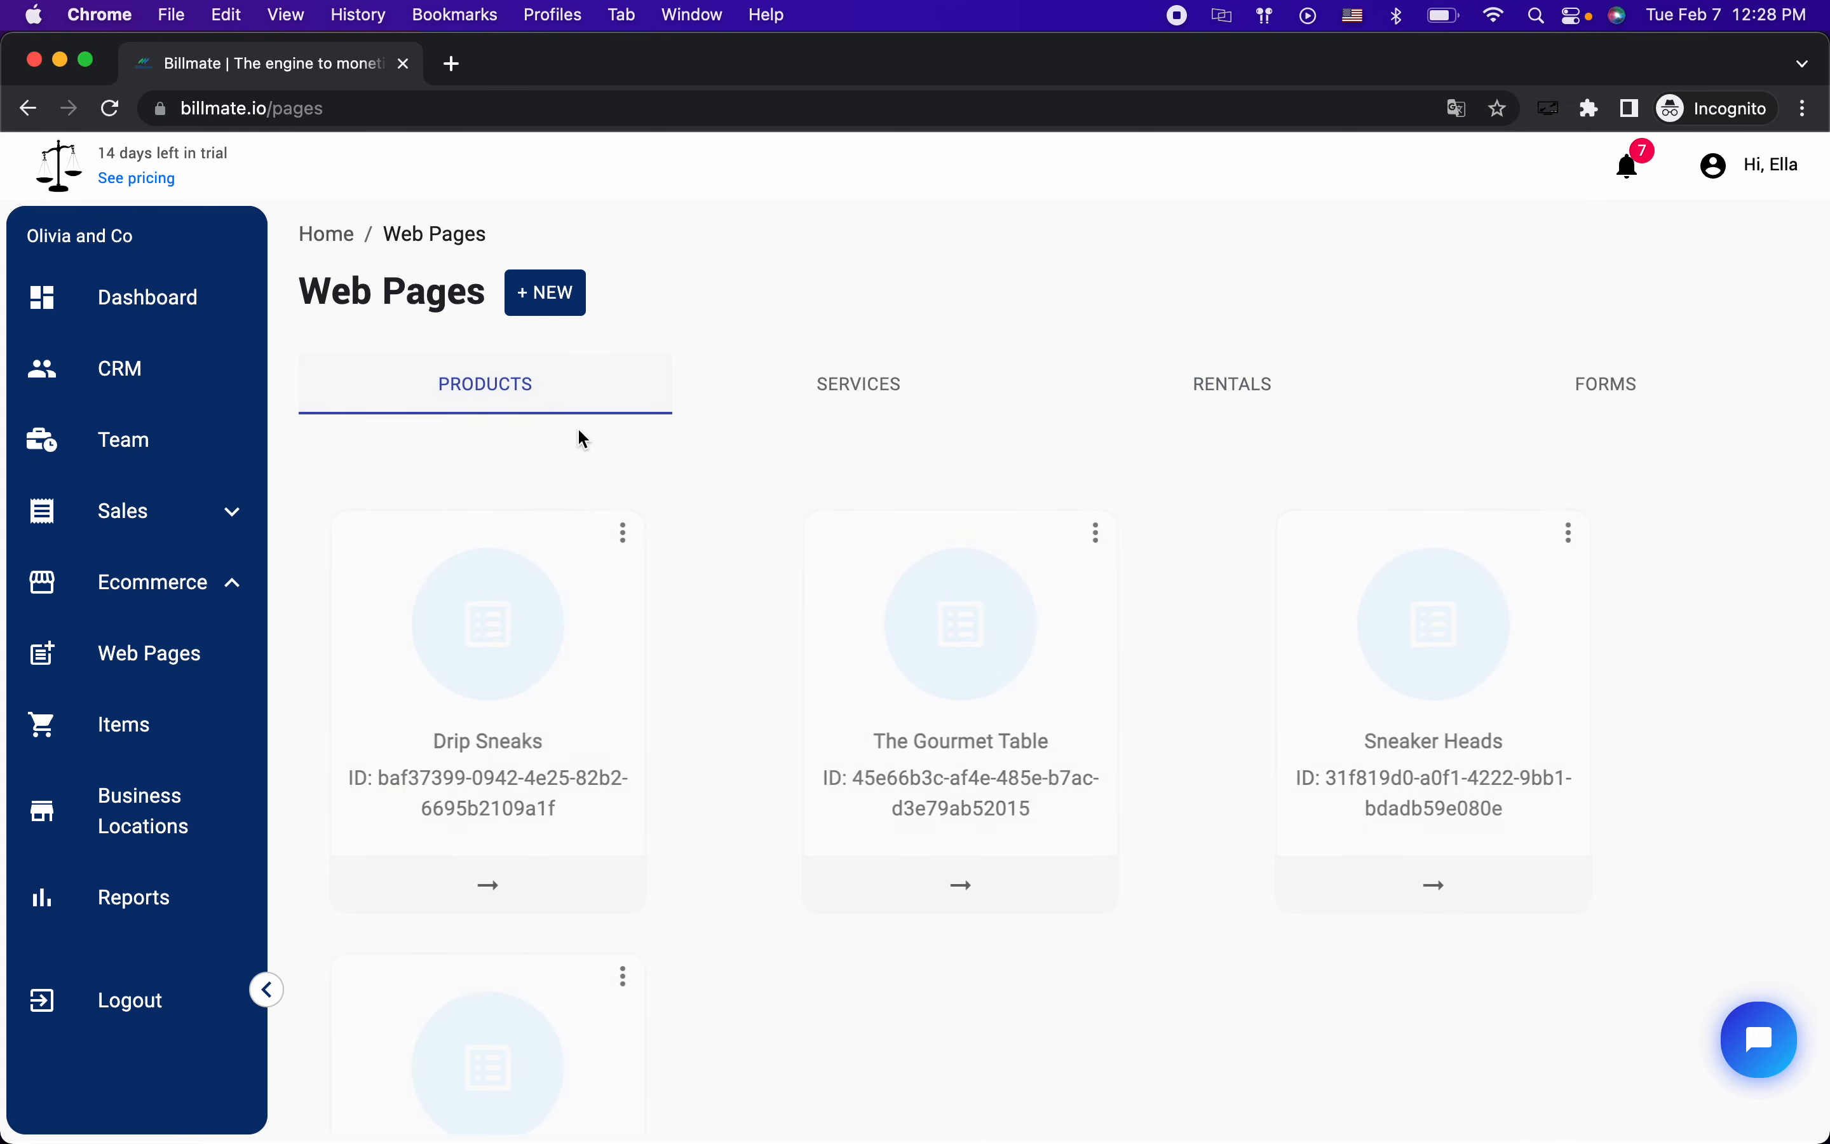
pyautogui.click(874, 389)
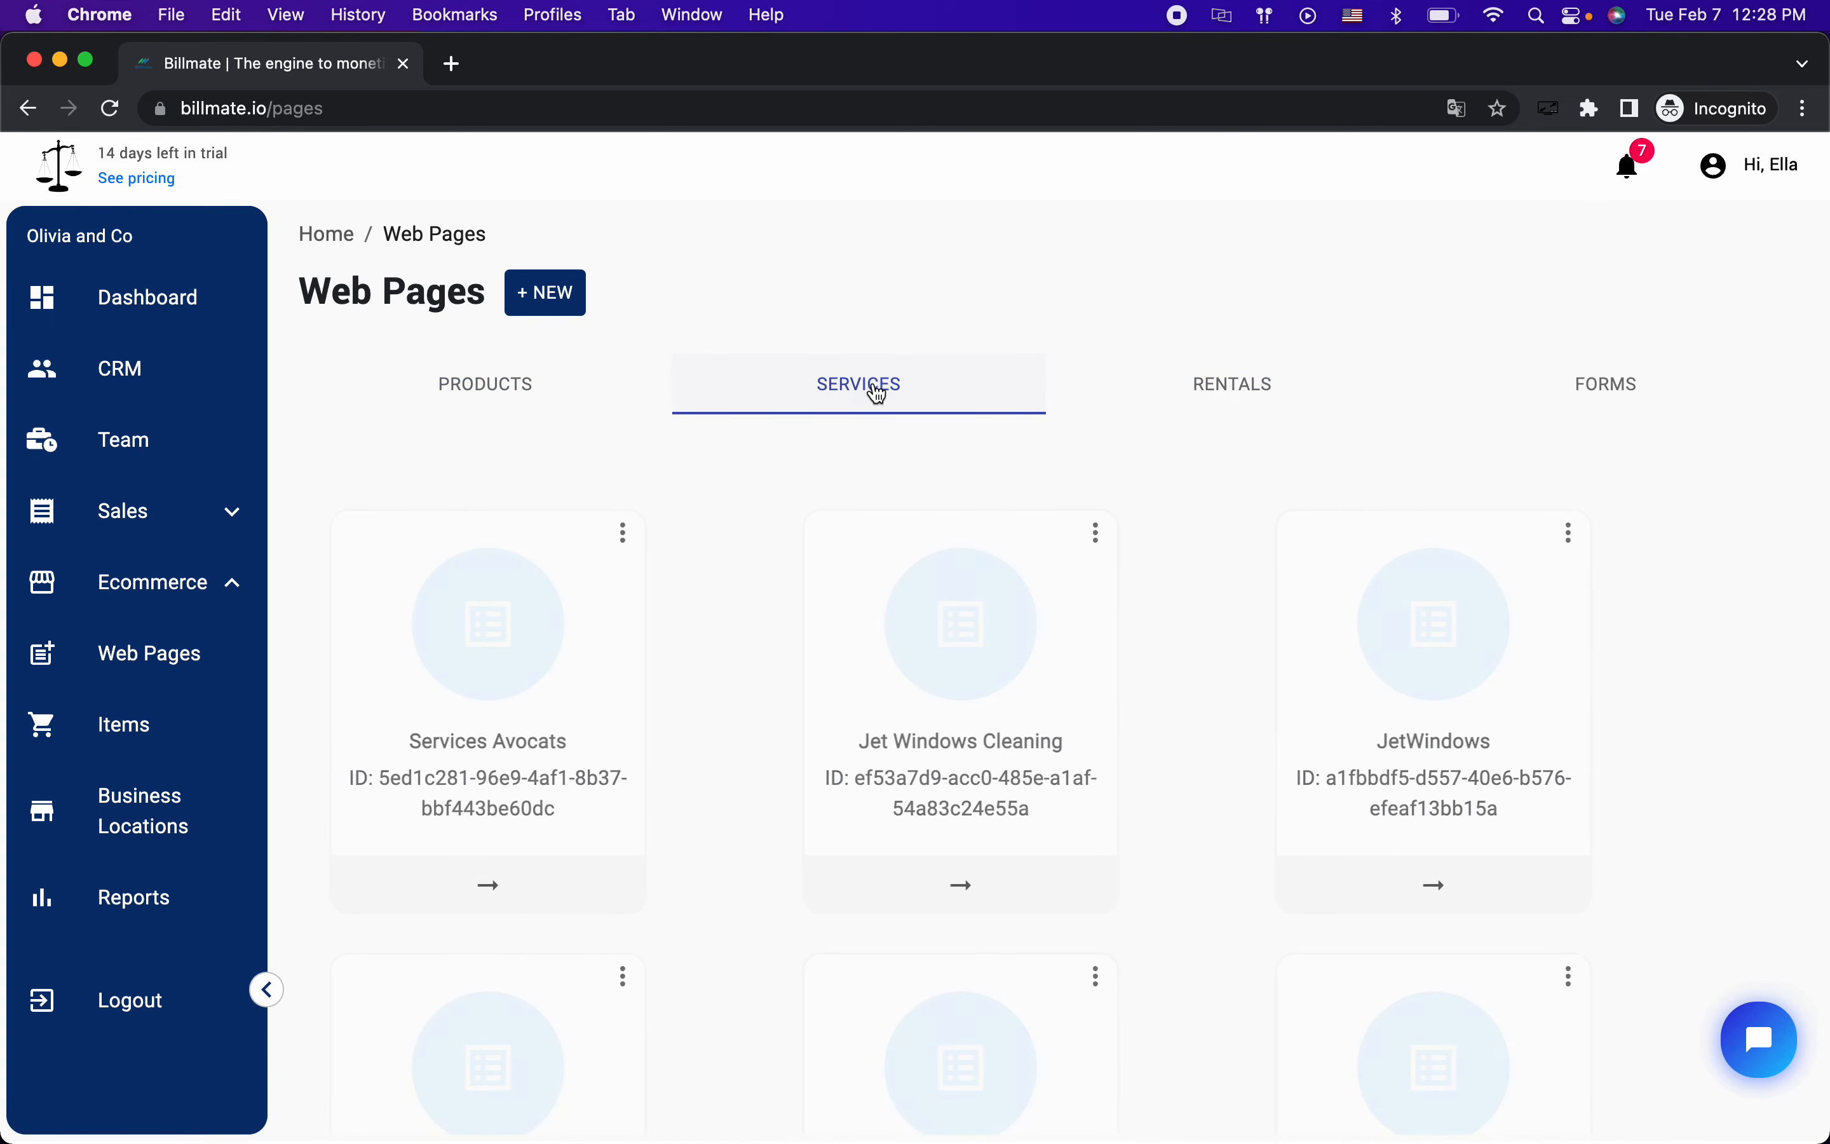
pyautogui.click(1230, 387)
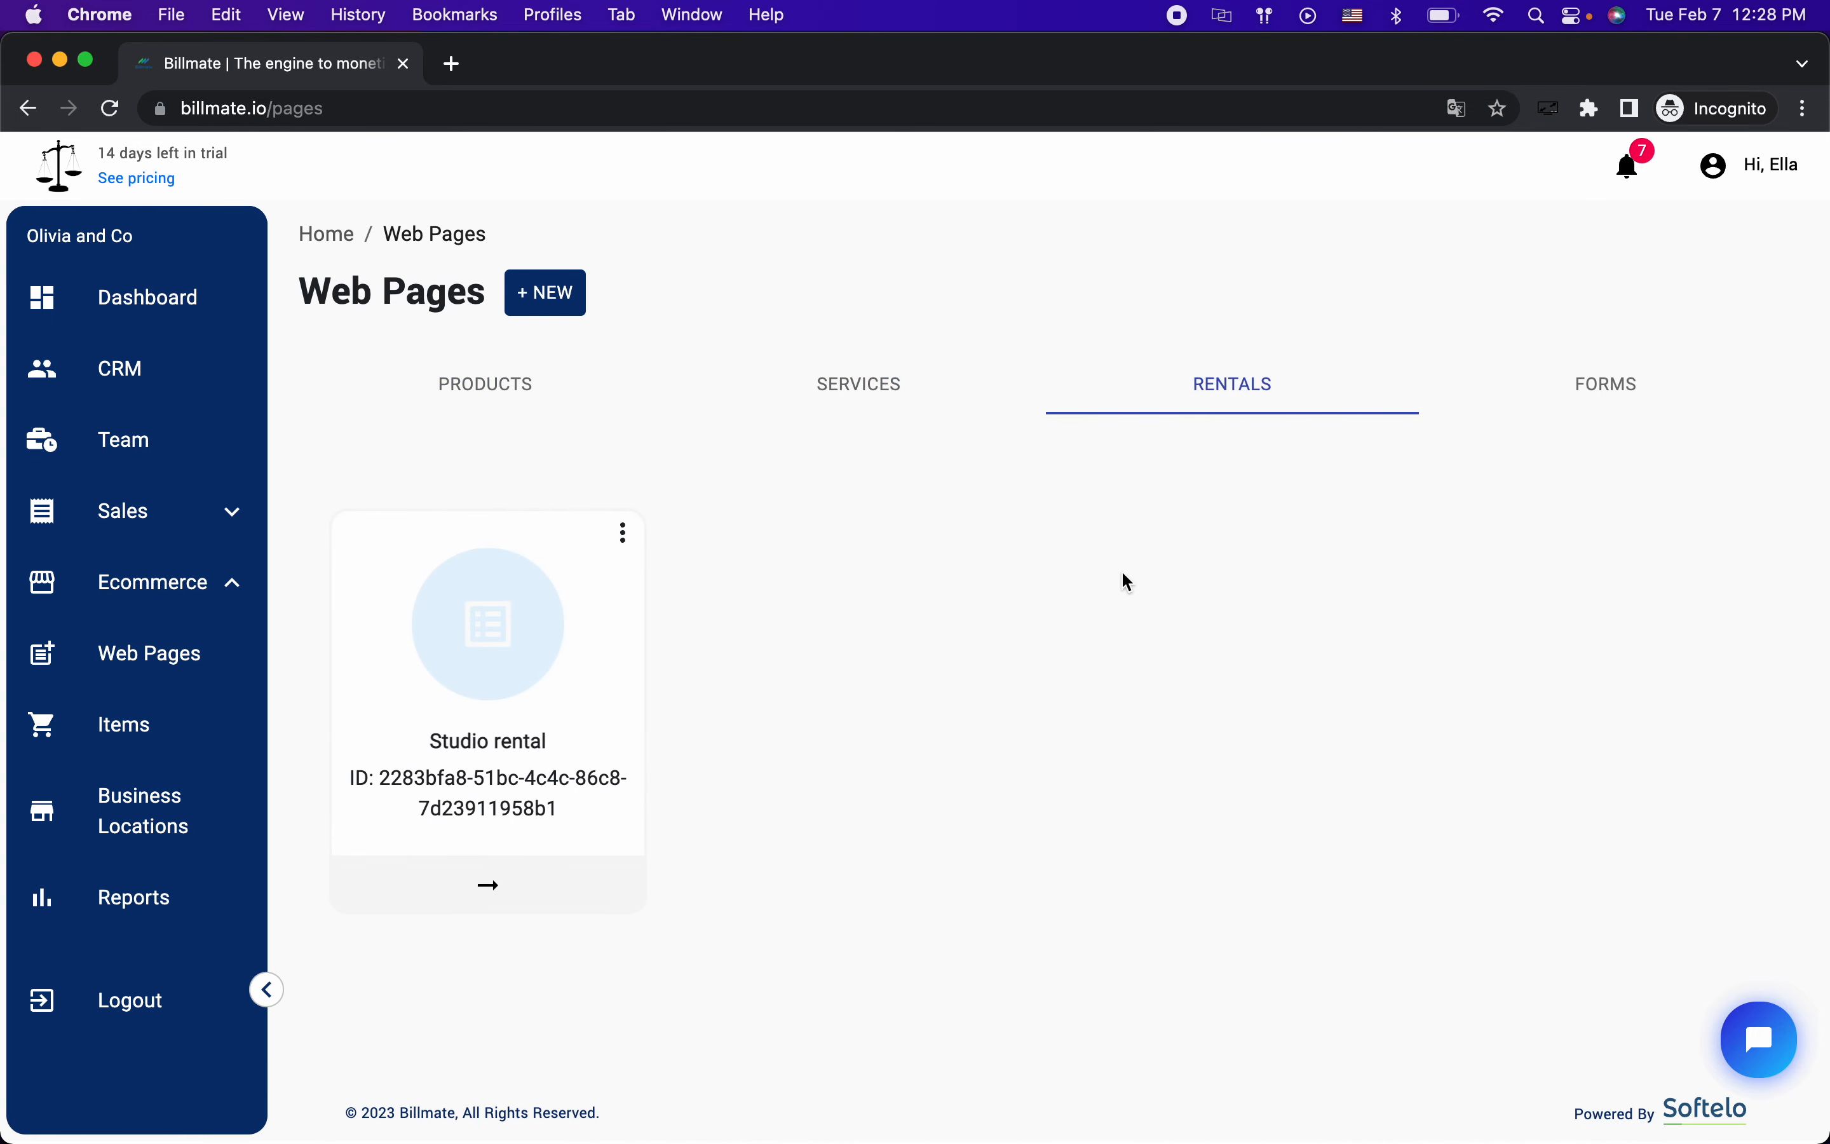
pyautogui.click(1579, 380)
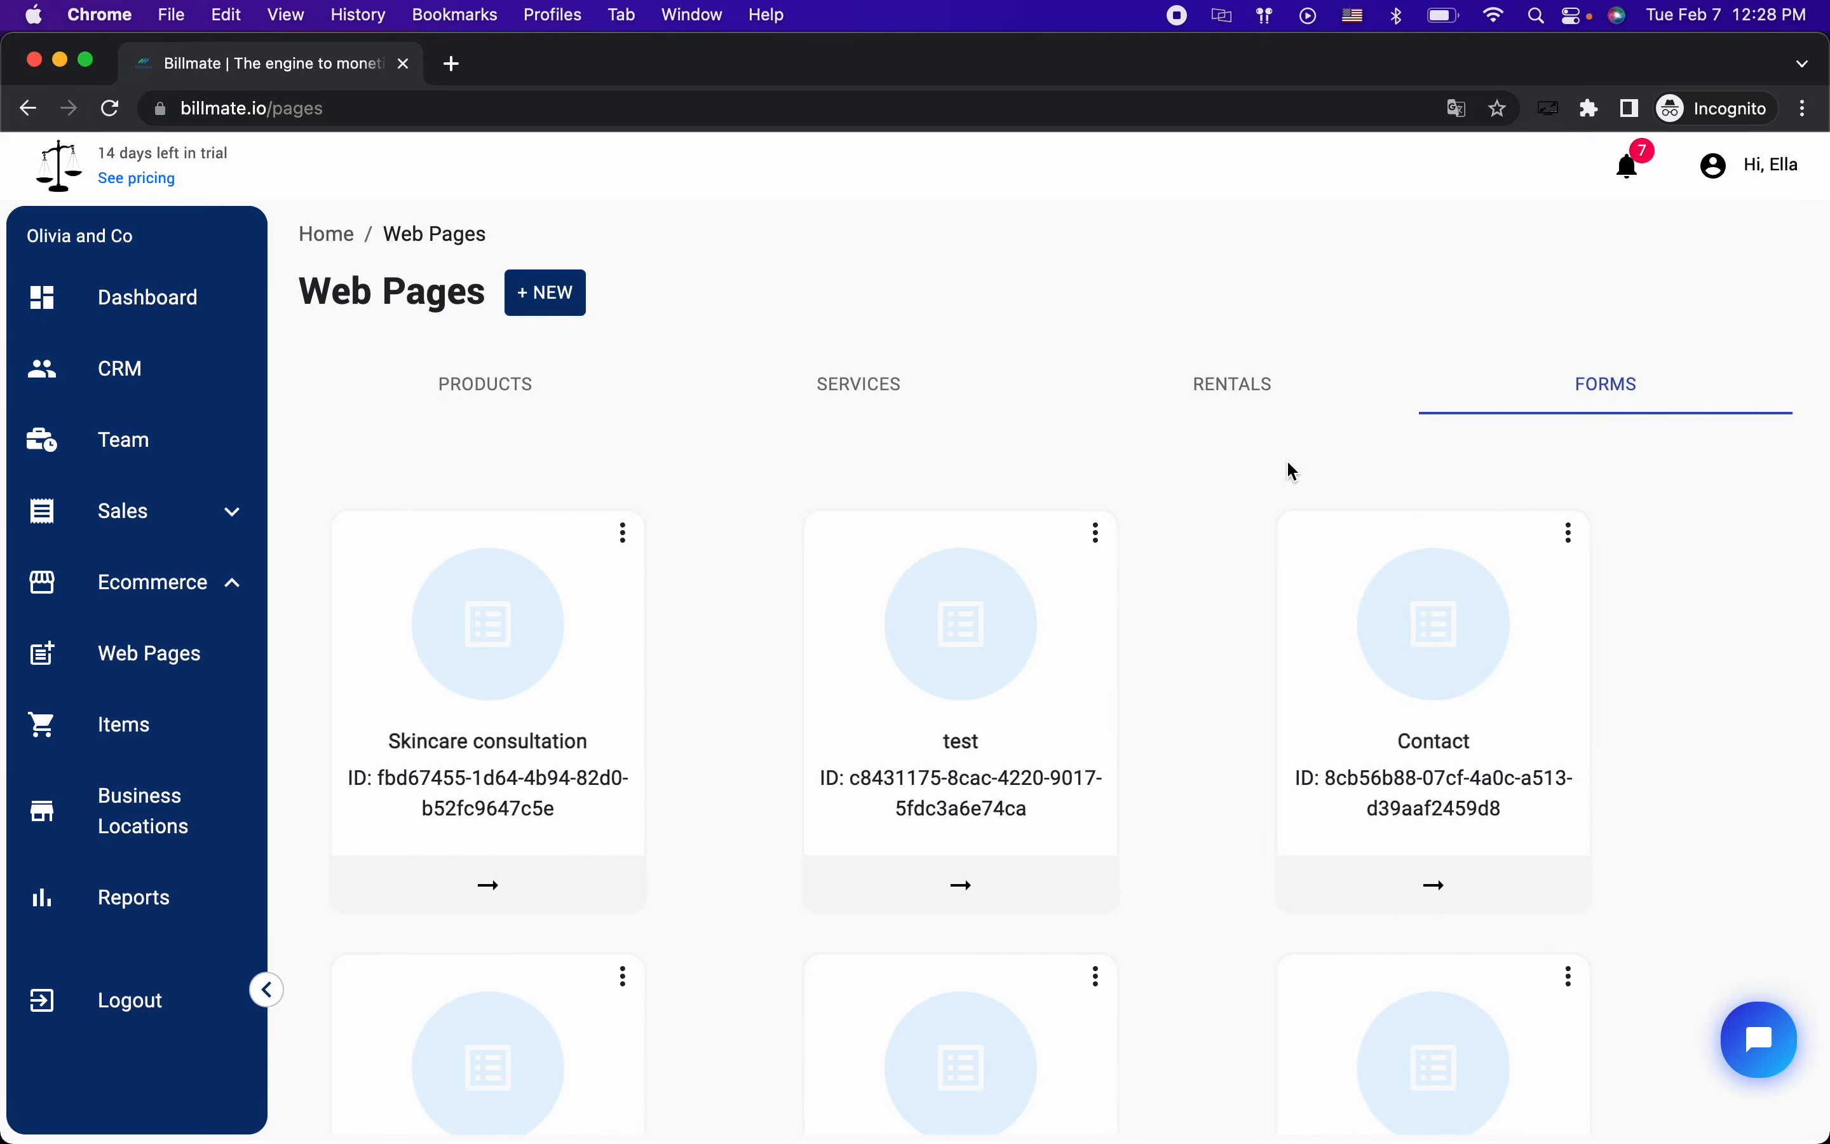
pyautogui.click(962, 395)
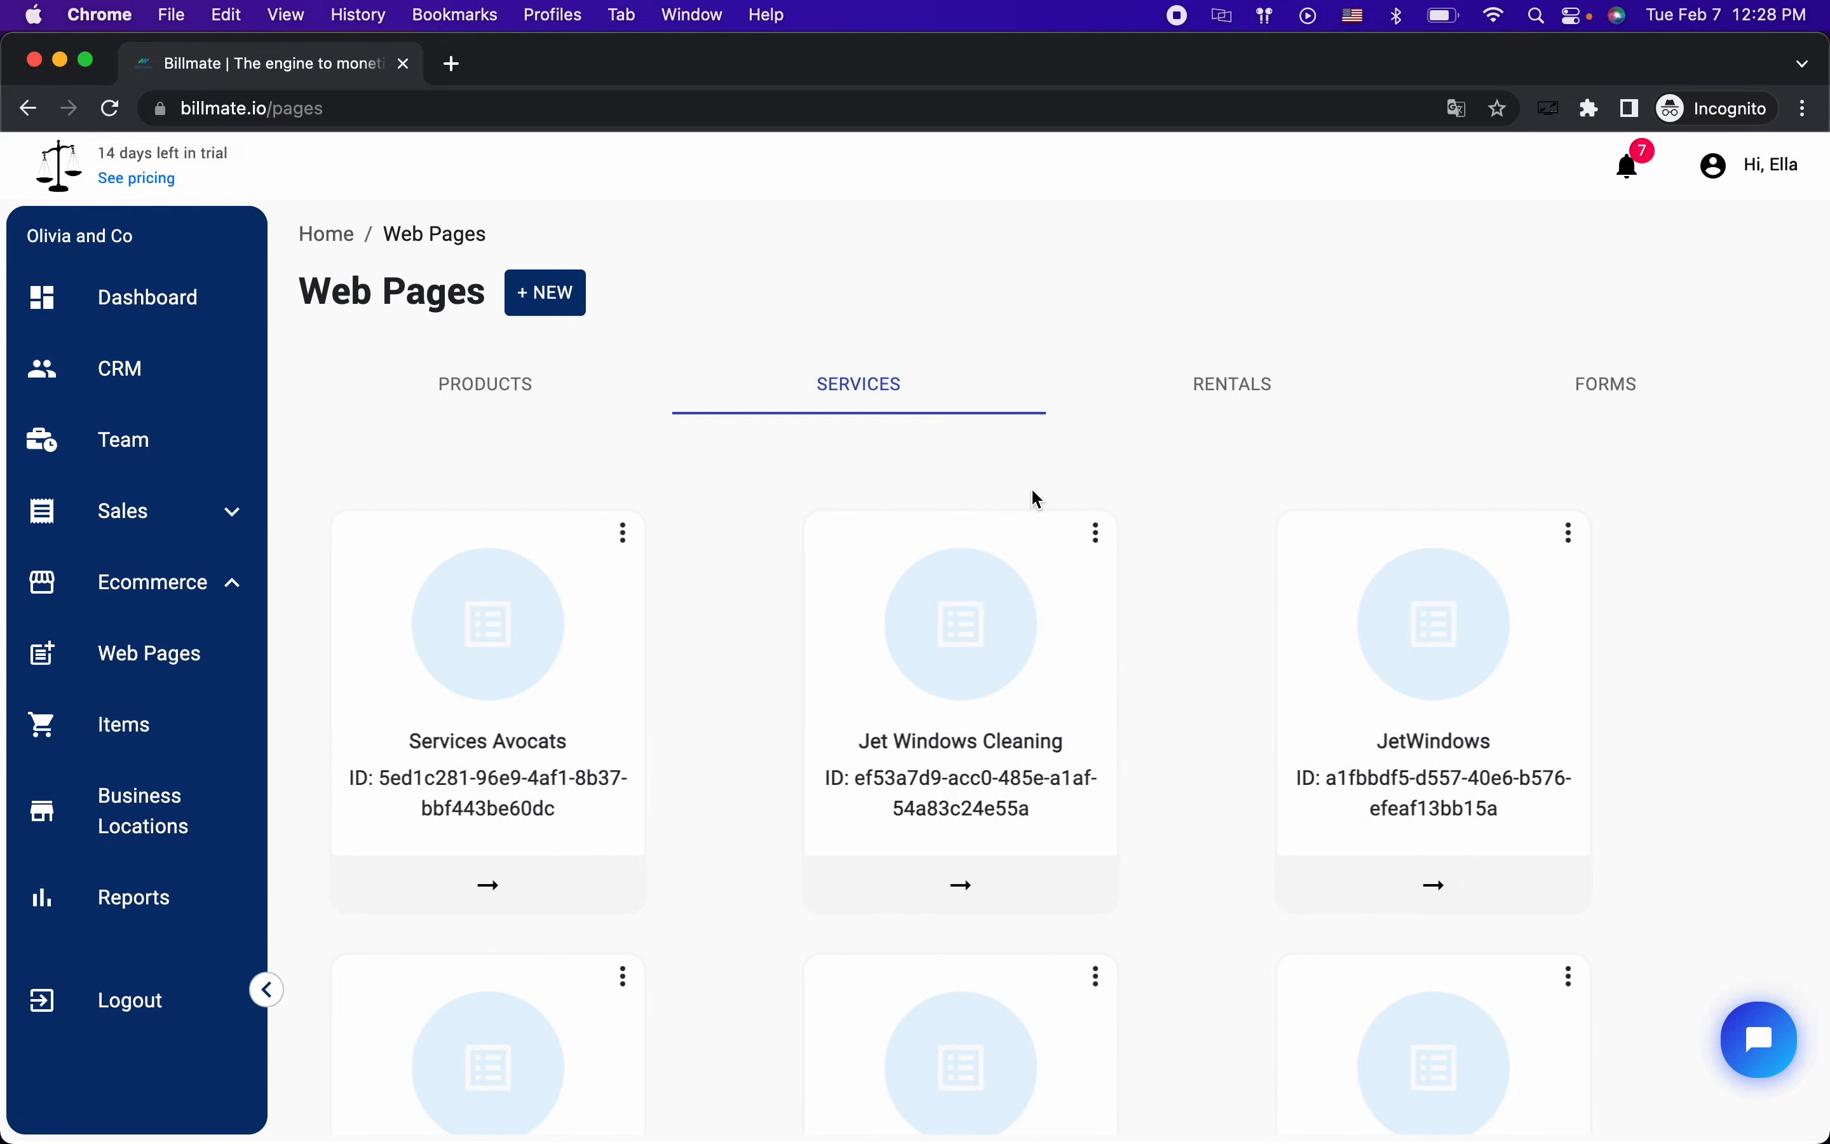
pyautogui.hotkey('ctrl', 'Right')
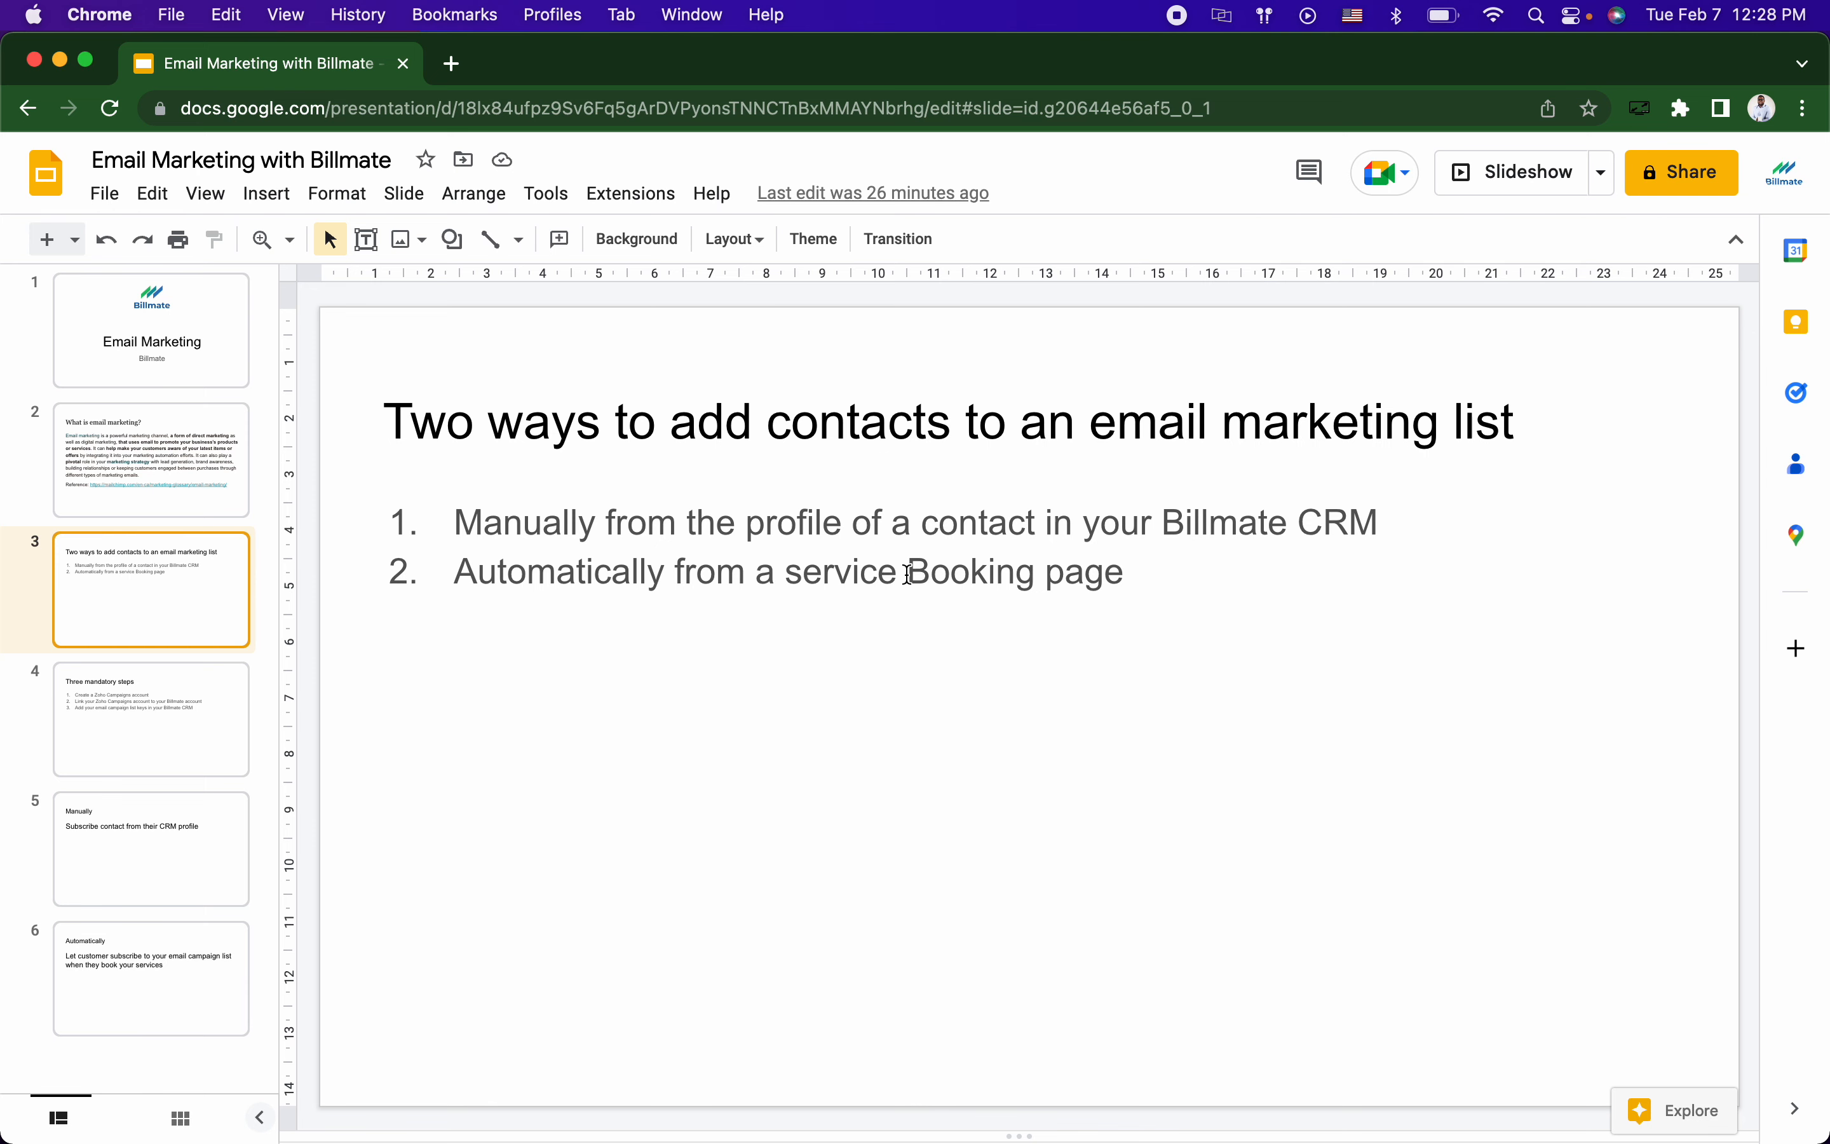
# Step: Review the Products, Studio rental, Forms and Services listings again and return to the presentation
pyautogui.hotkey('ctrl', 'Left')
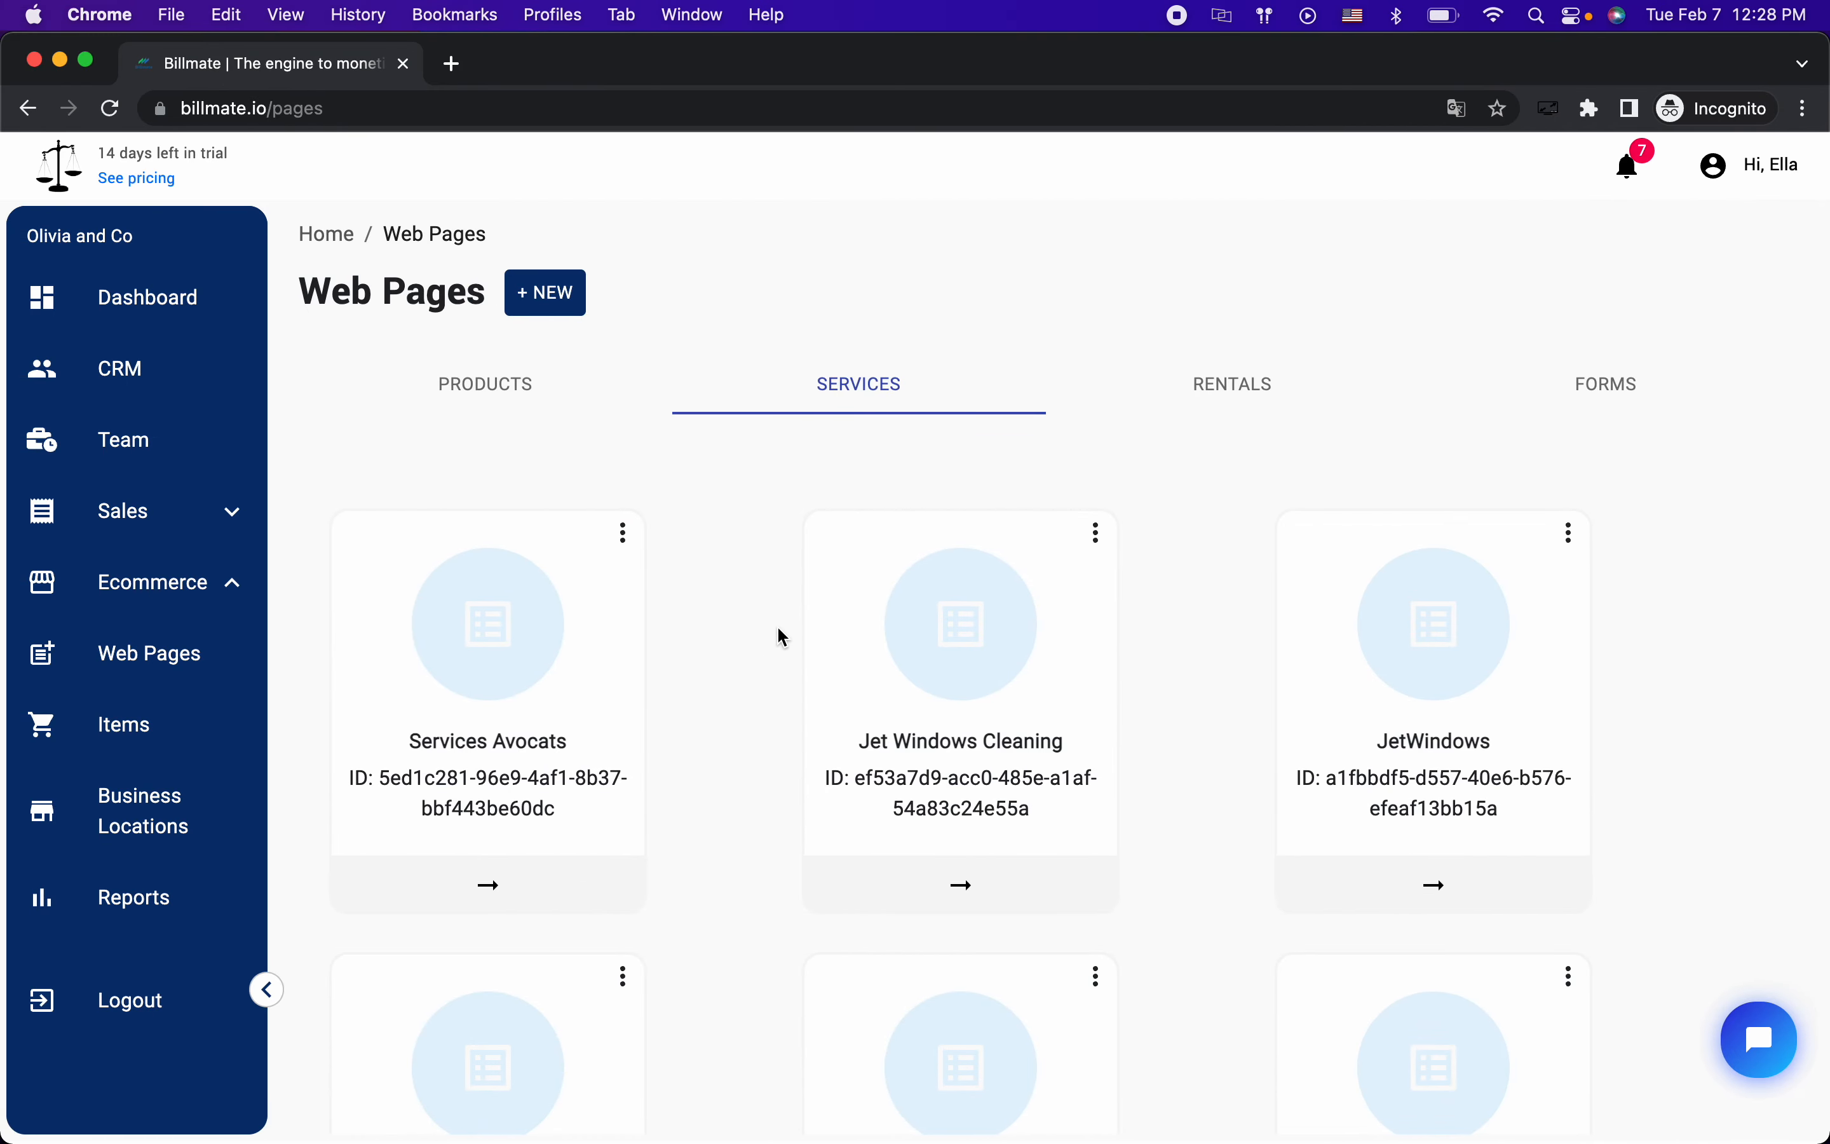
pyautogui.hotkey('ctrl', 'Right')
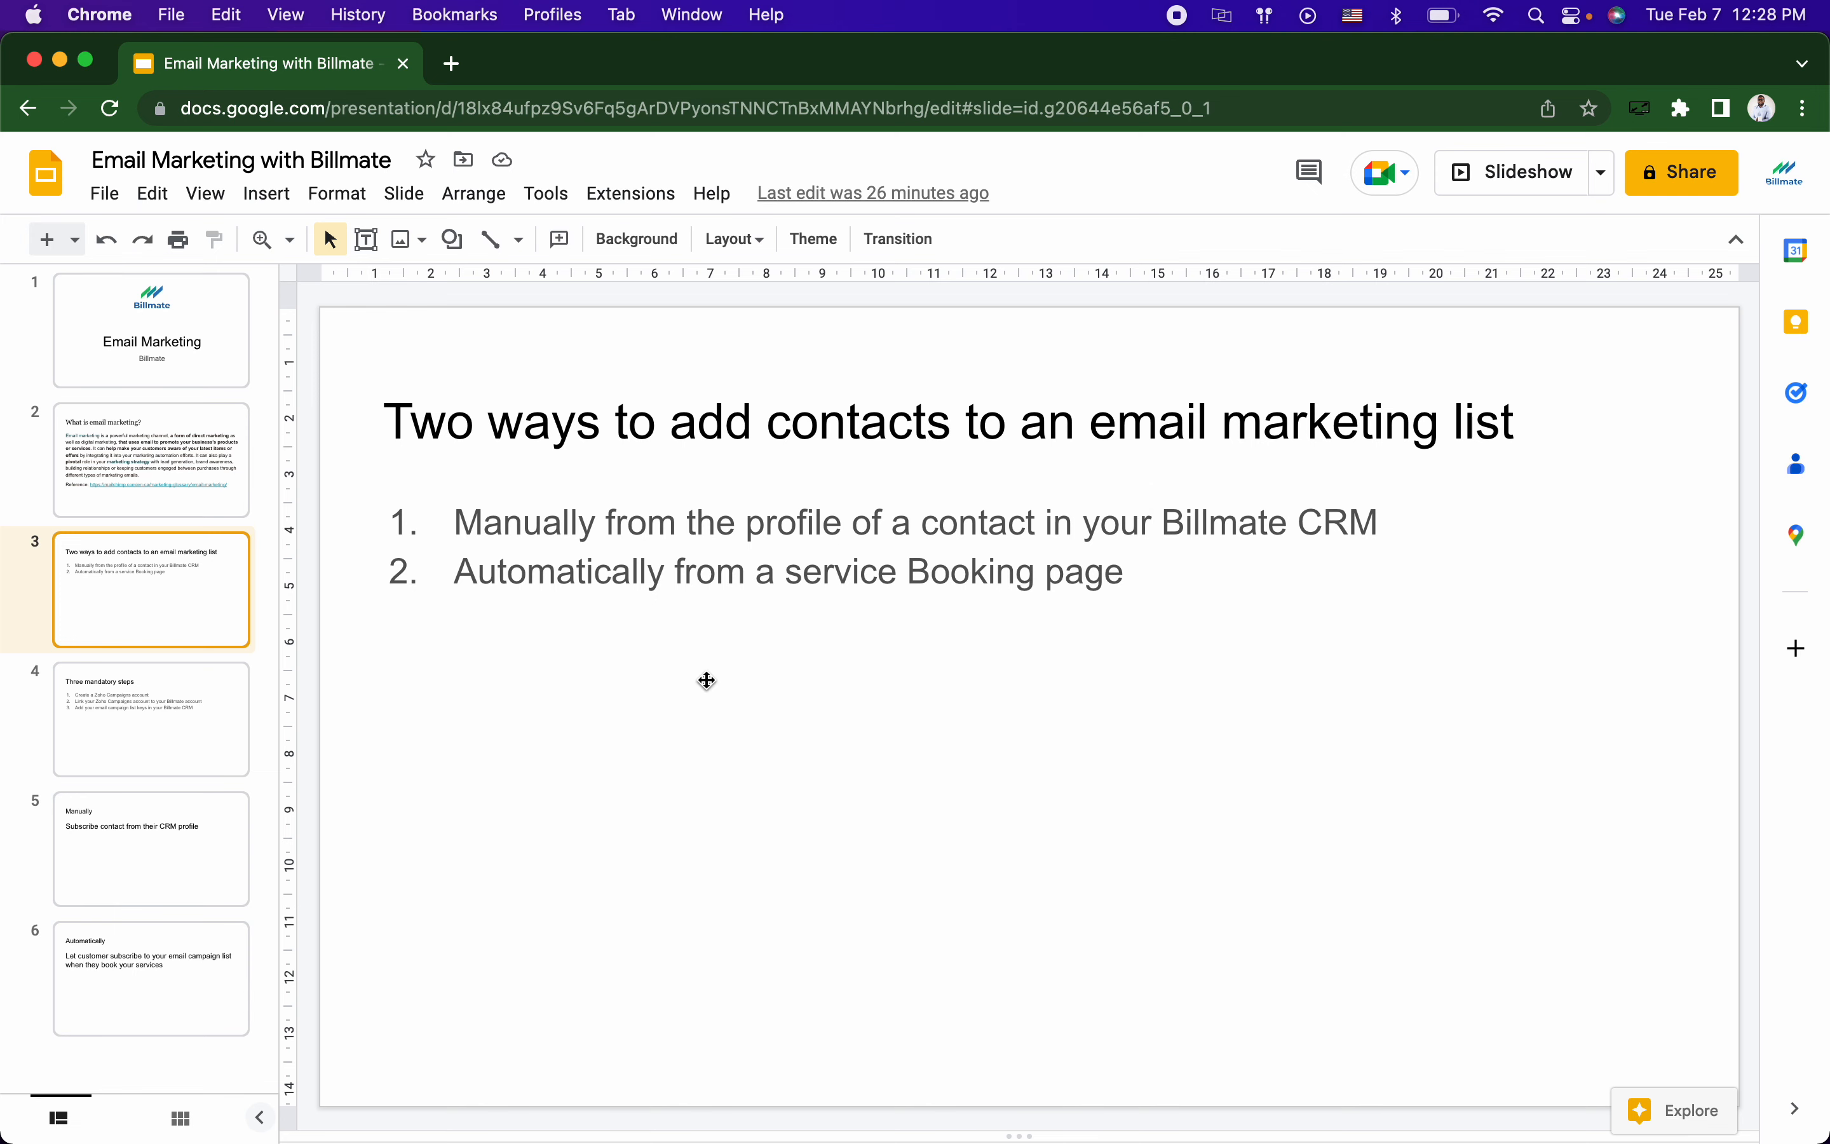
pyautogui.hotkey('ctrl', 'Left')
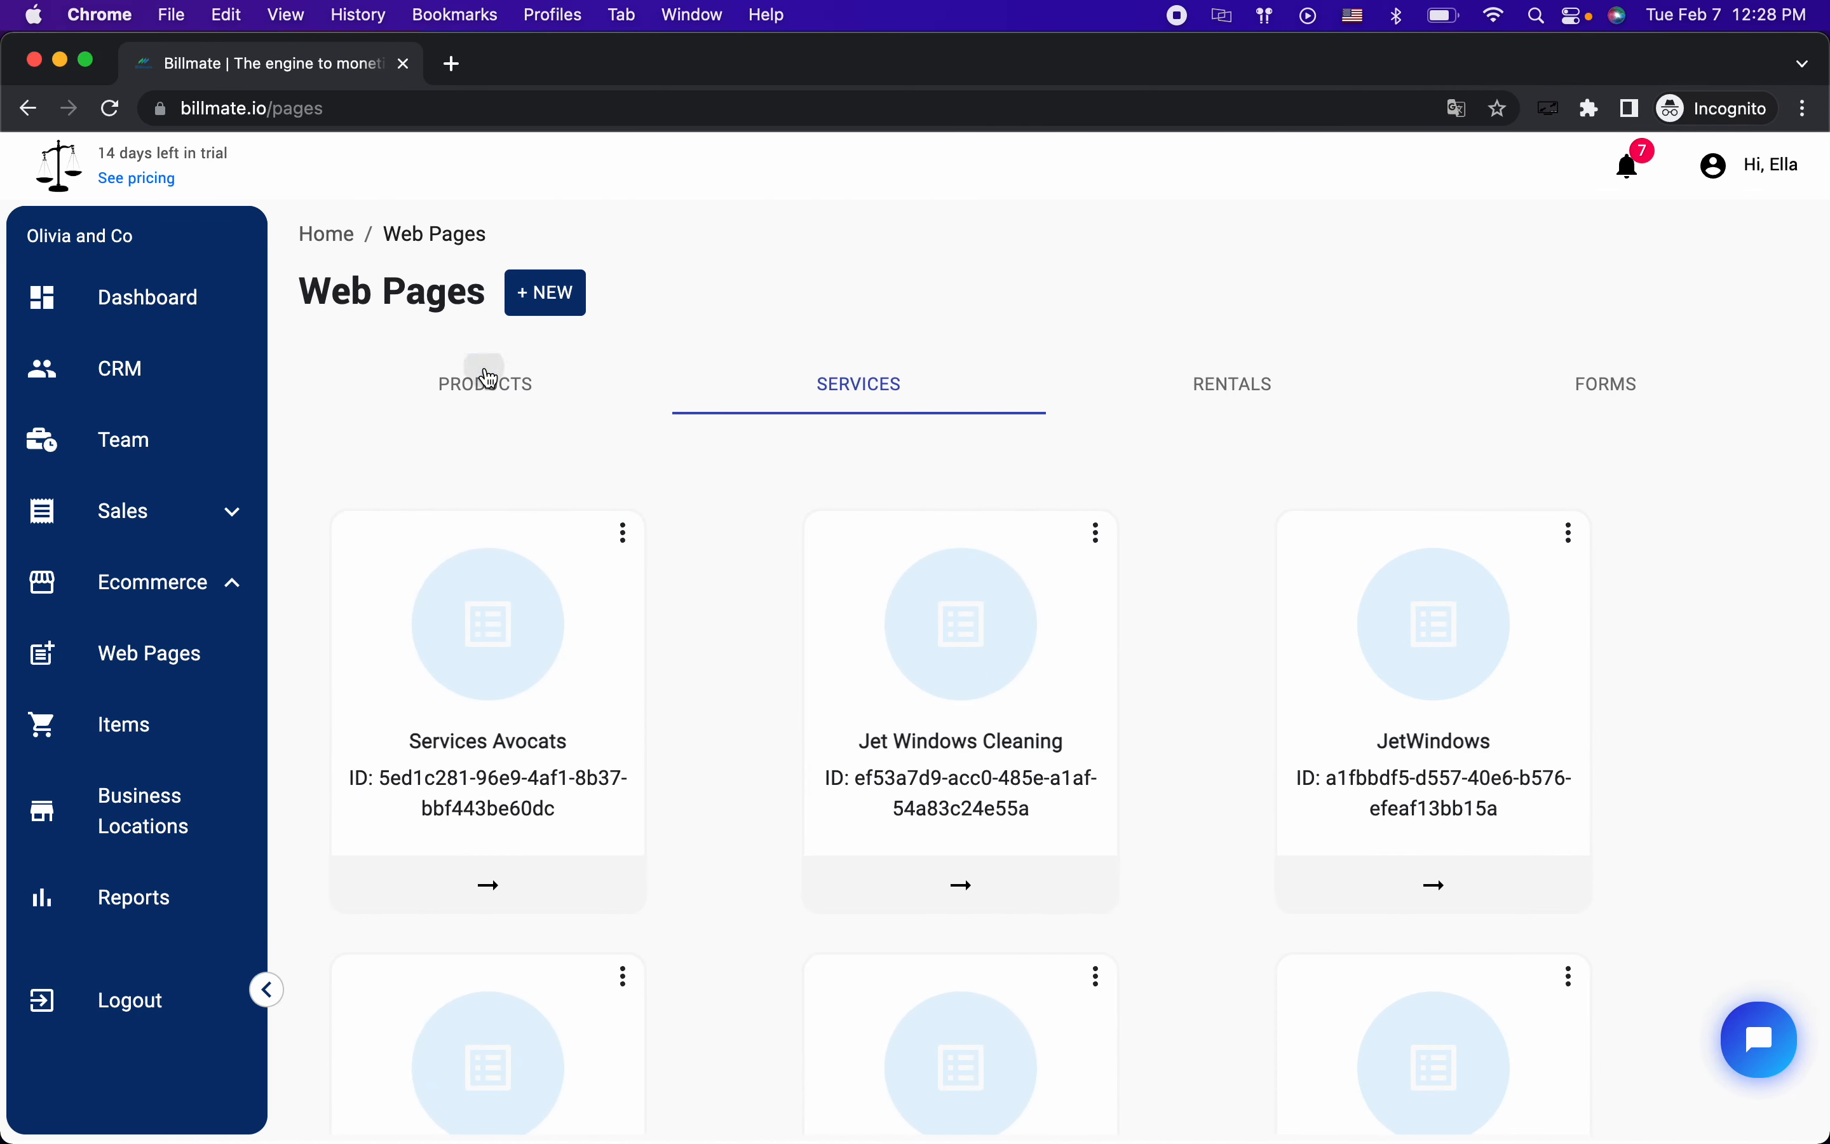
pyautogui.click(488, 381)
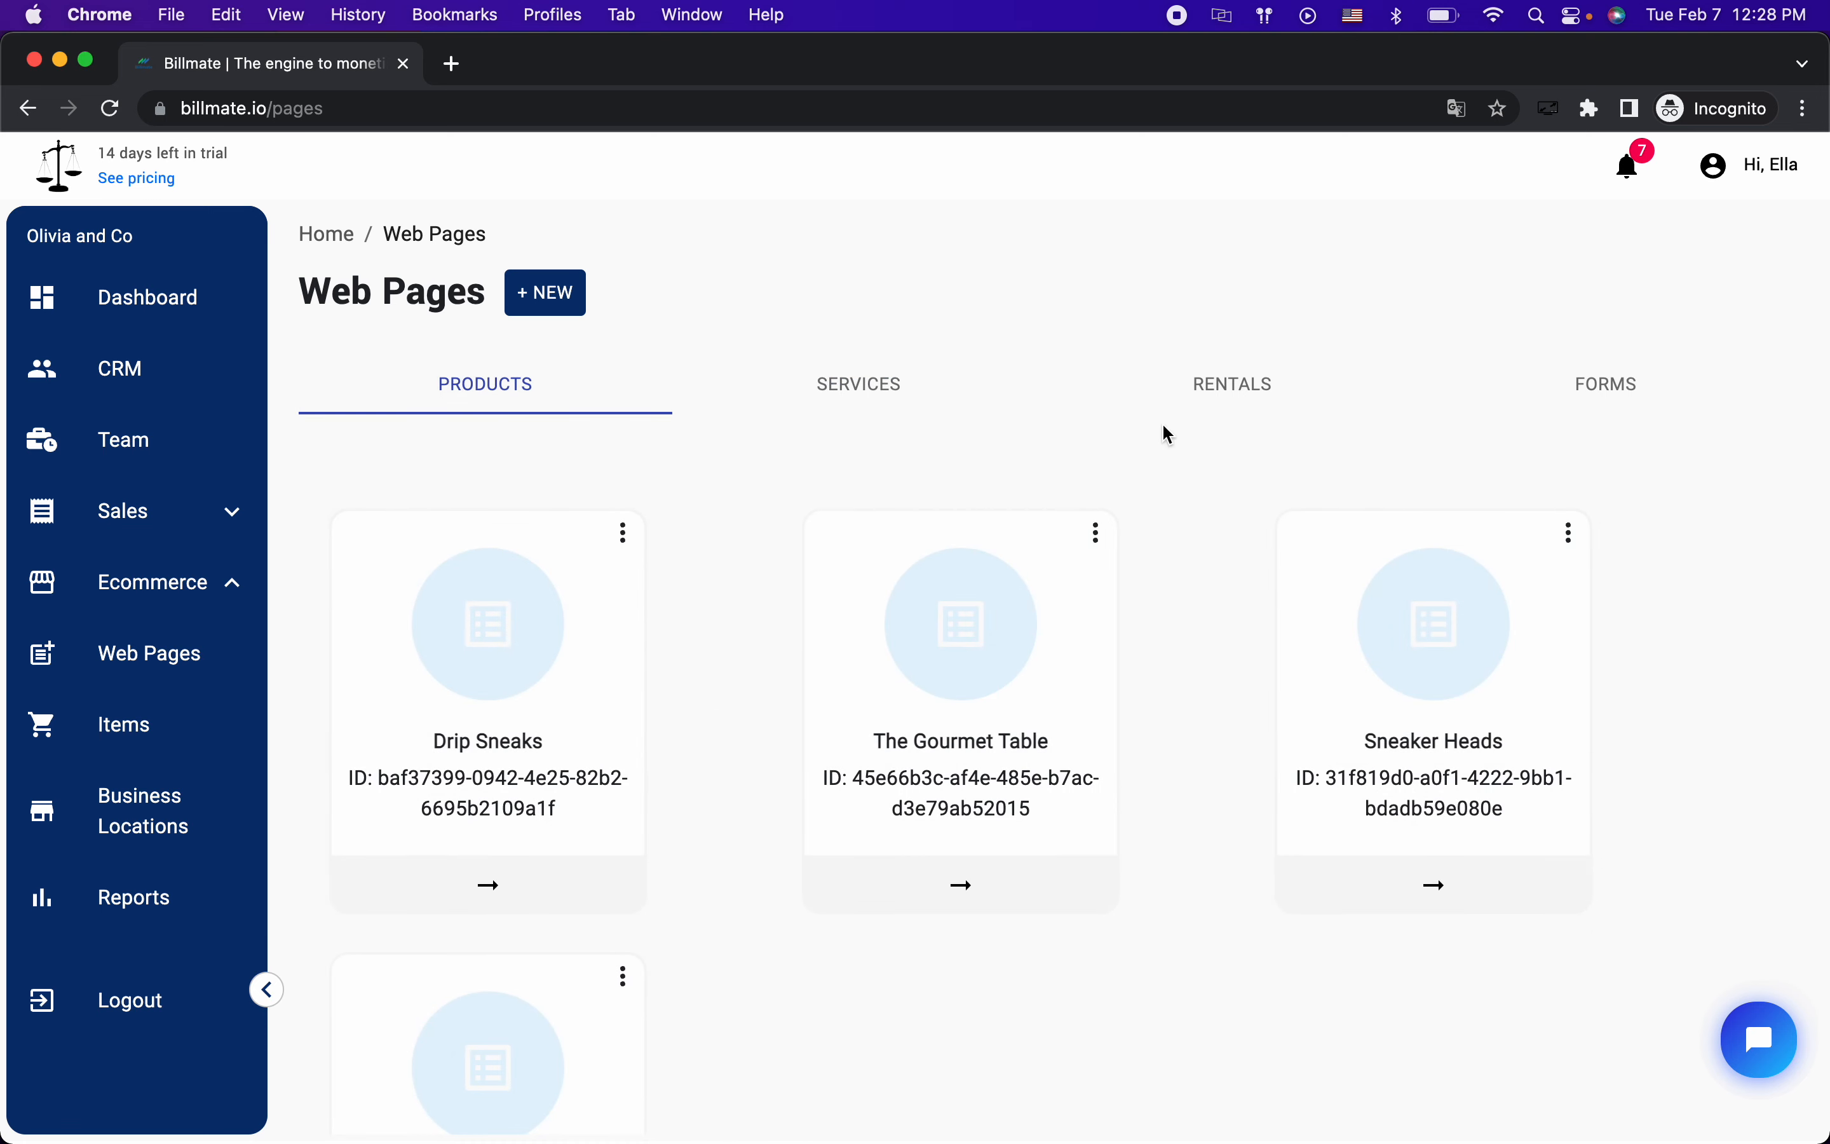
pyautogui.click(1181, 378)
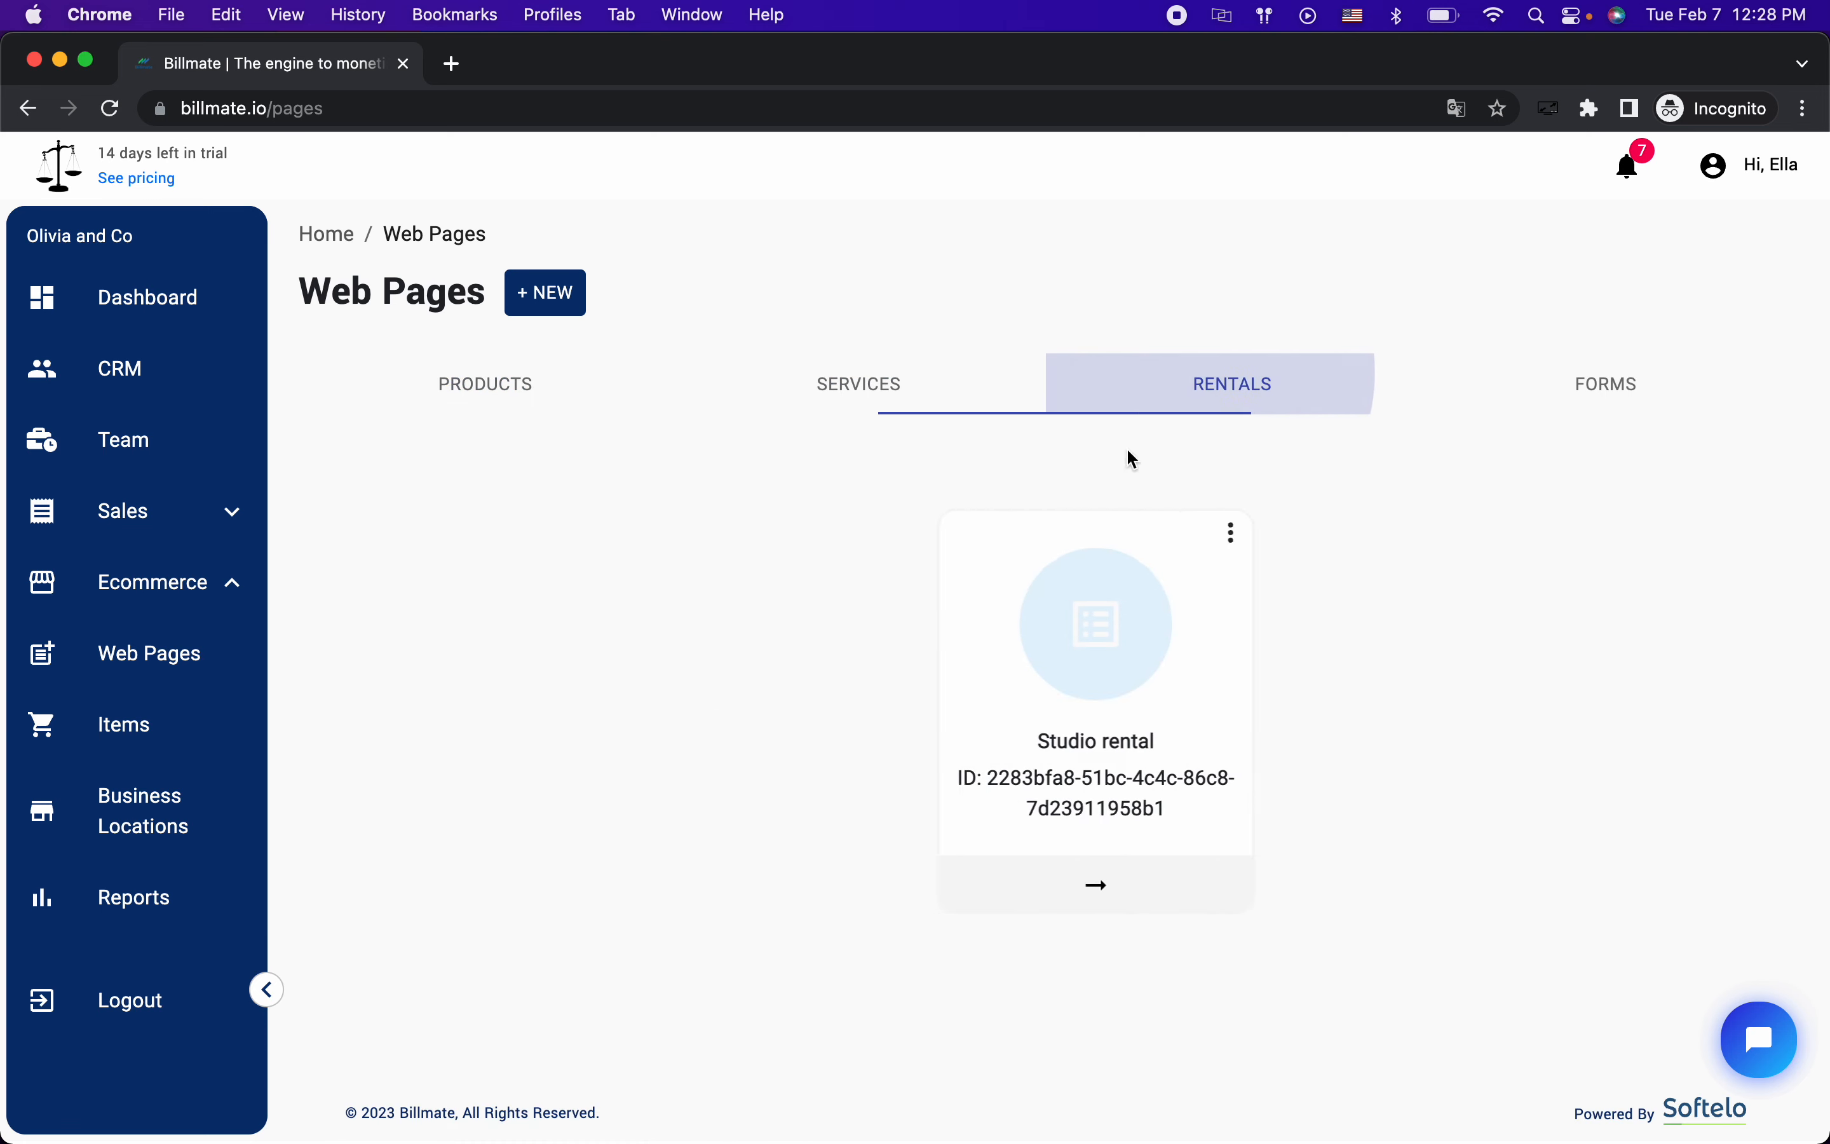
pyautogui.click(1591, 398)
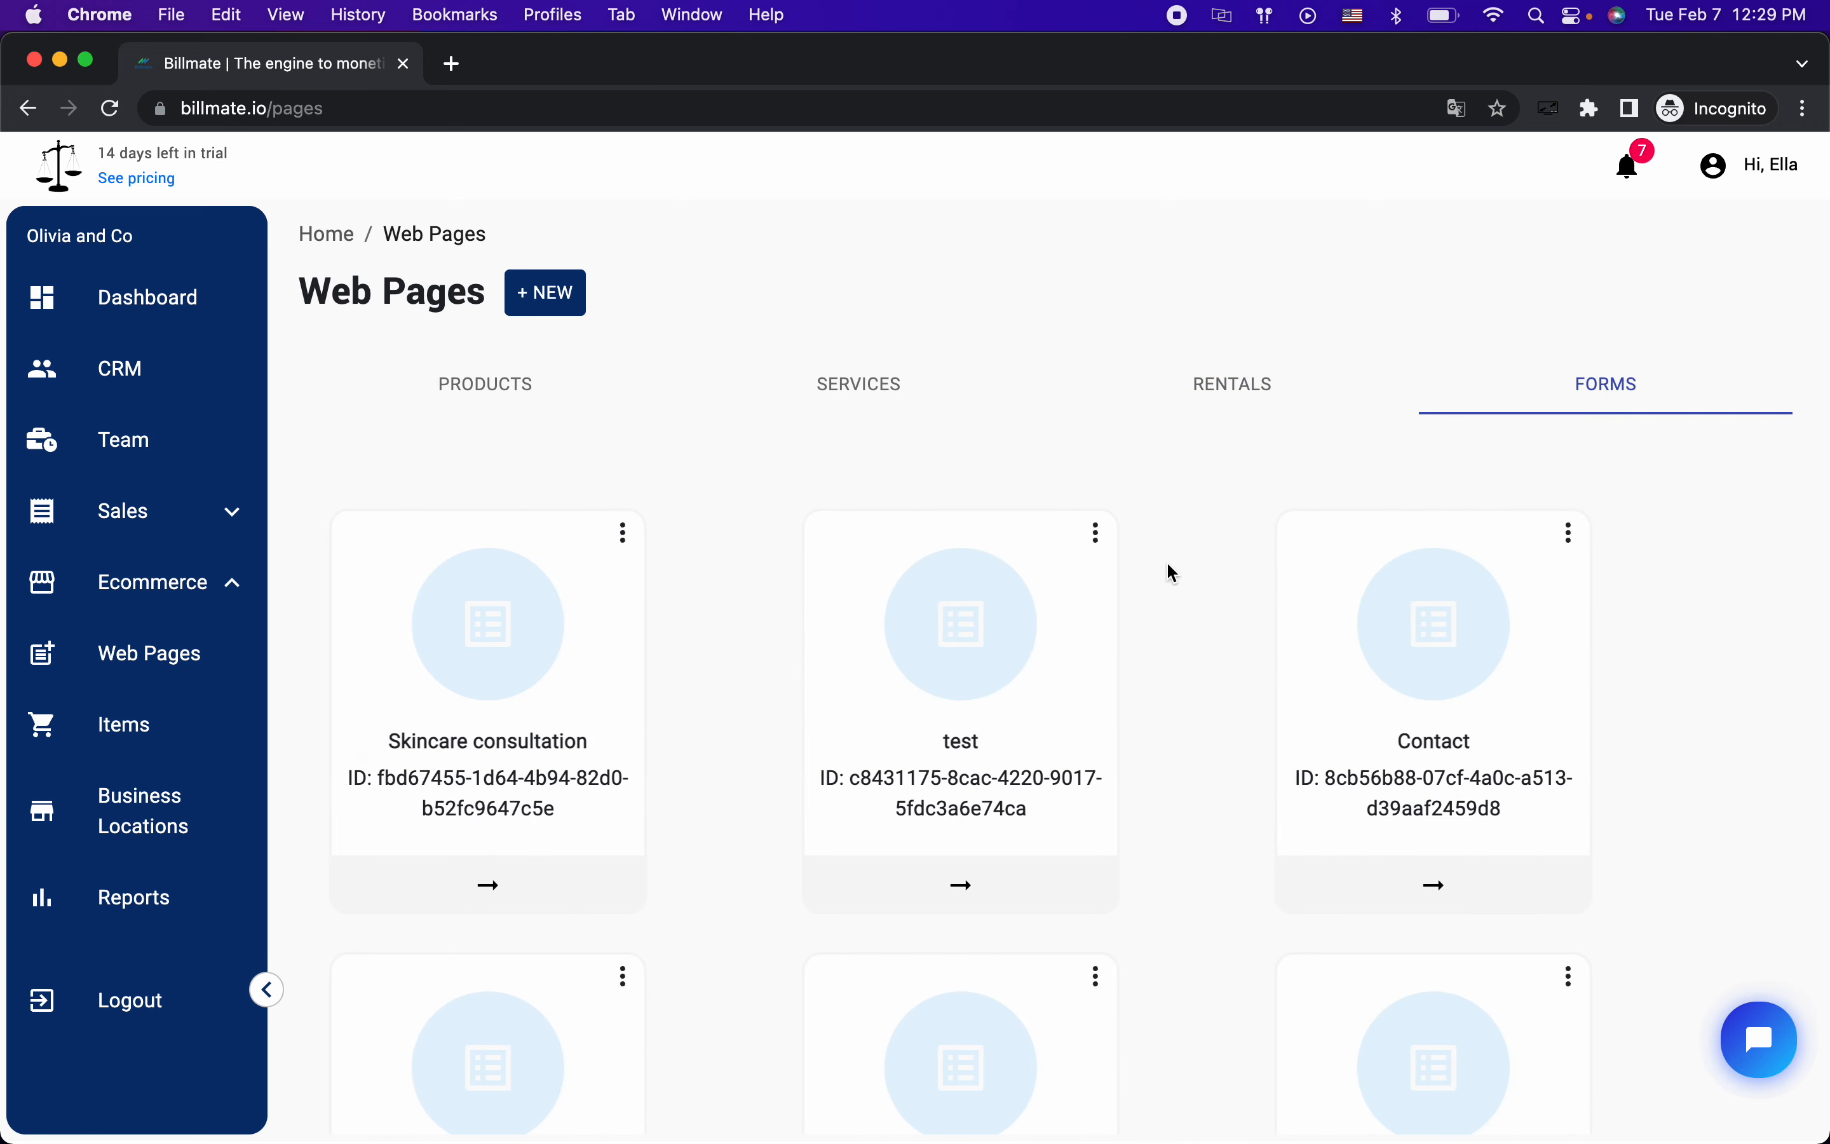
pyautogui.click(875, 387)
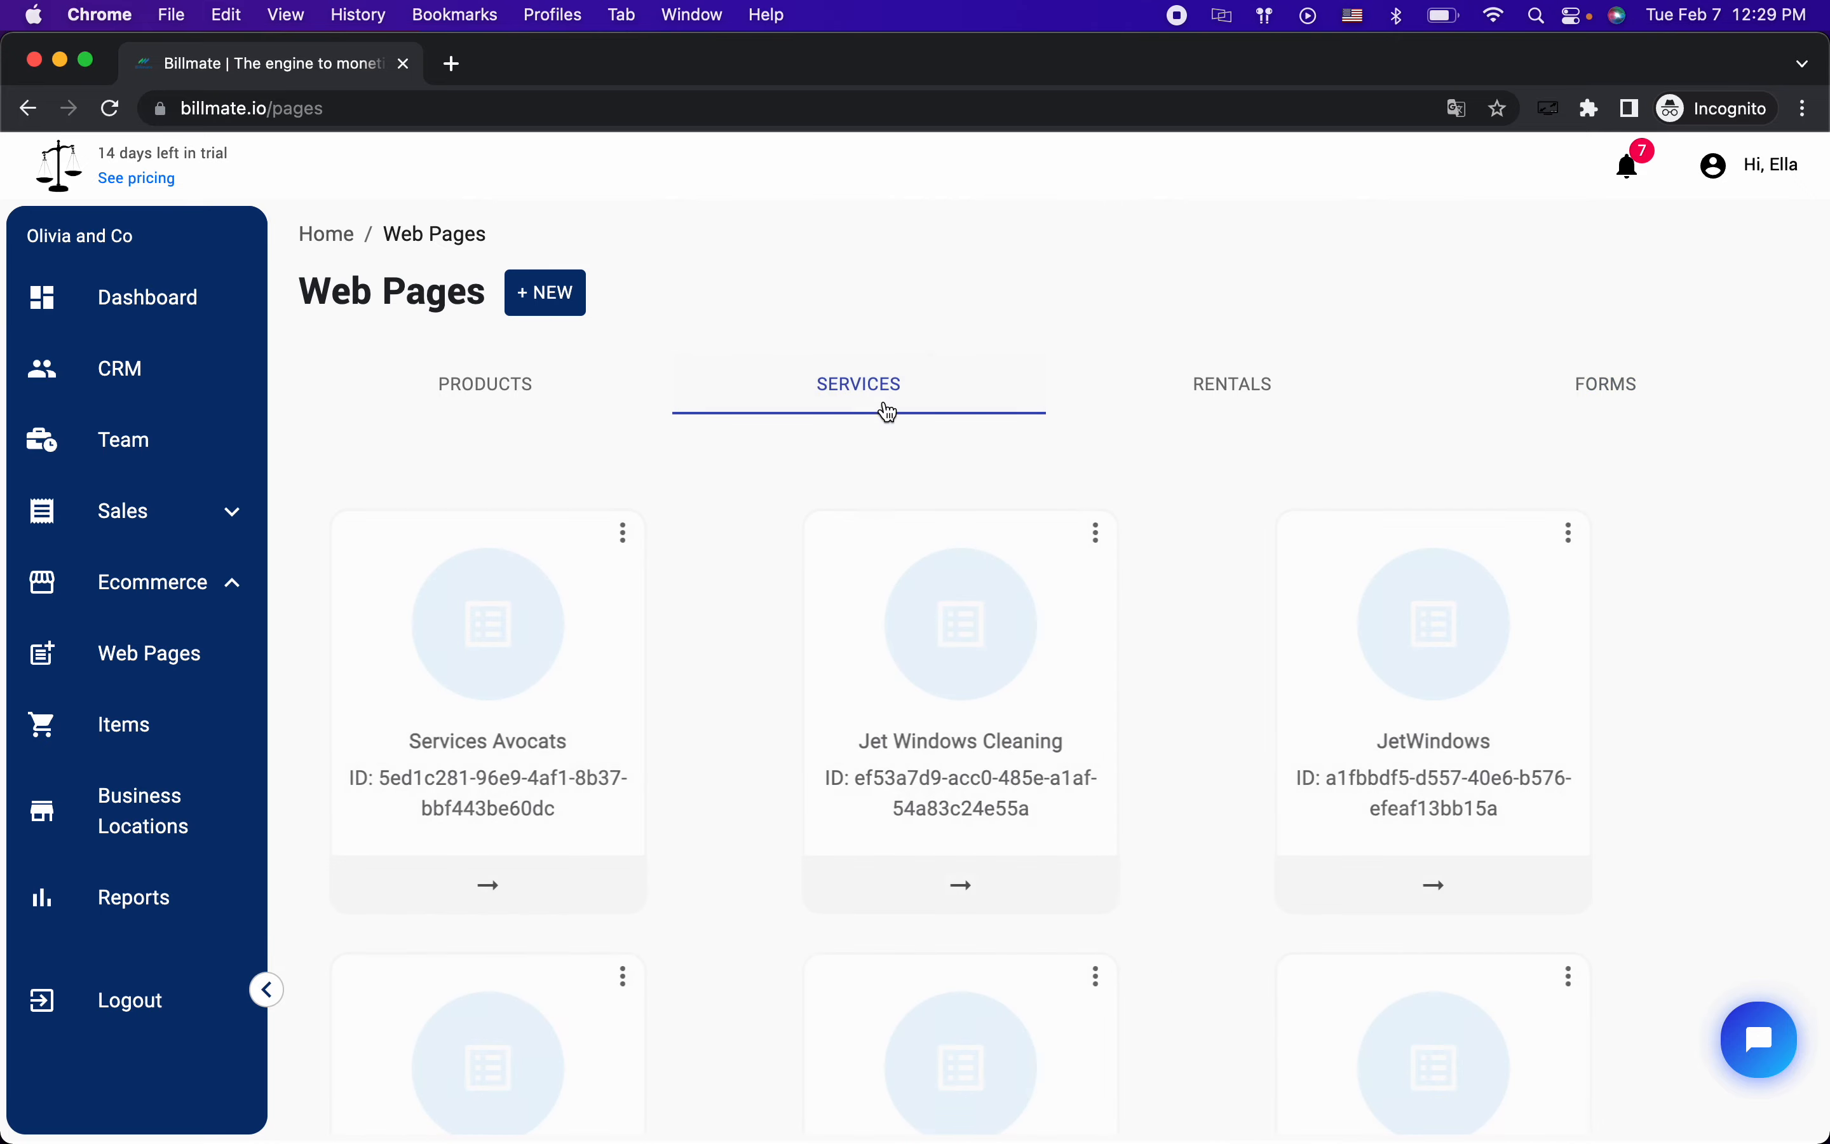
pyautogui.hotkey('ctrl', 'Right')
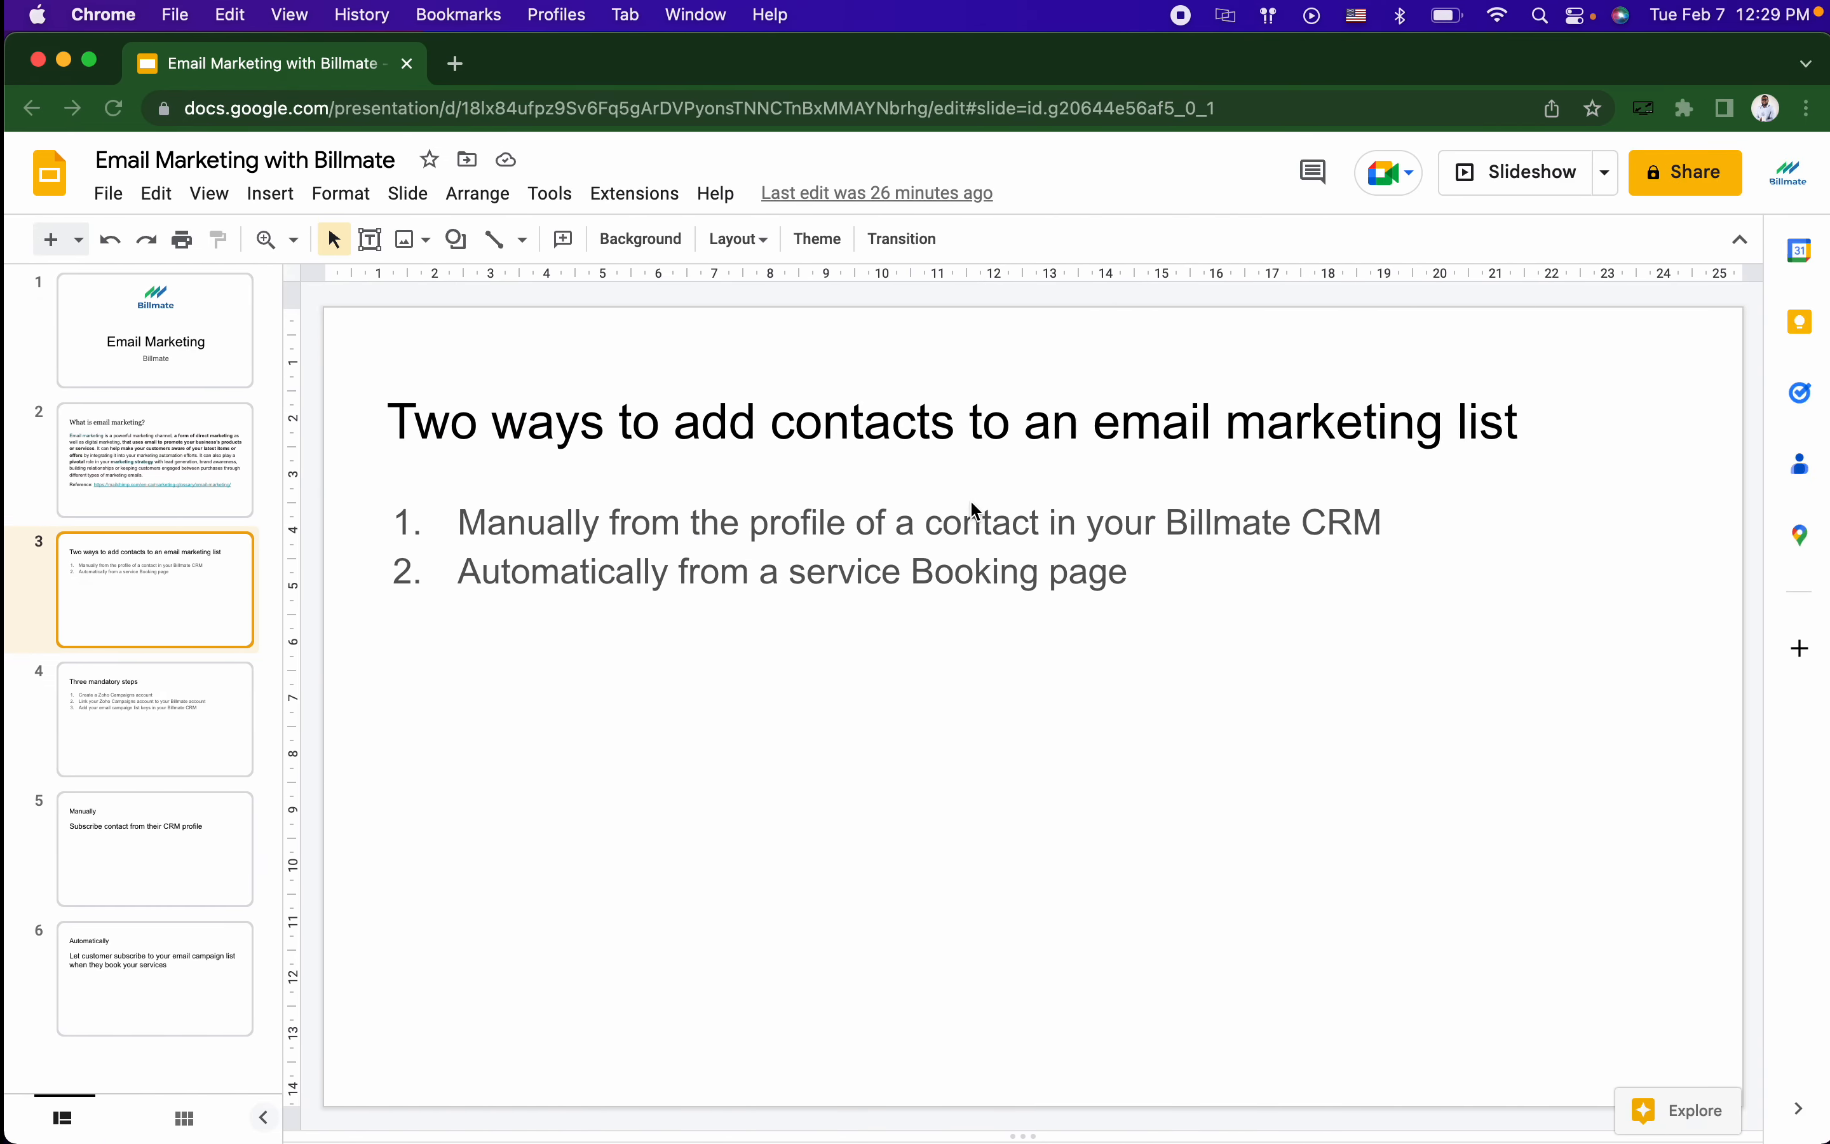
# Step: Advance to slide 4, 'Three mandatory steps', and switch to the Zoho Campaigns website
pyautogui.press('Down')
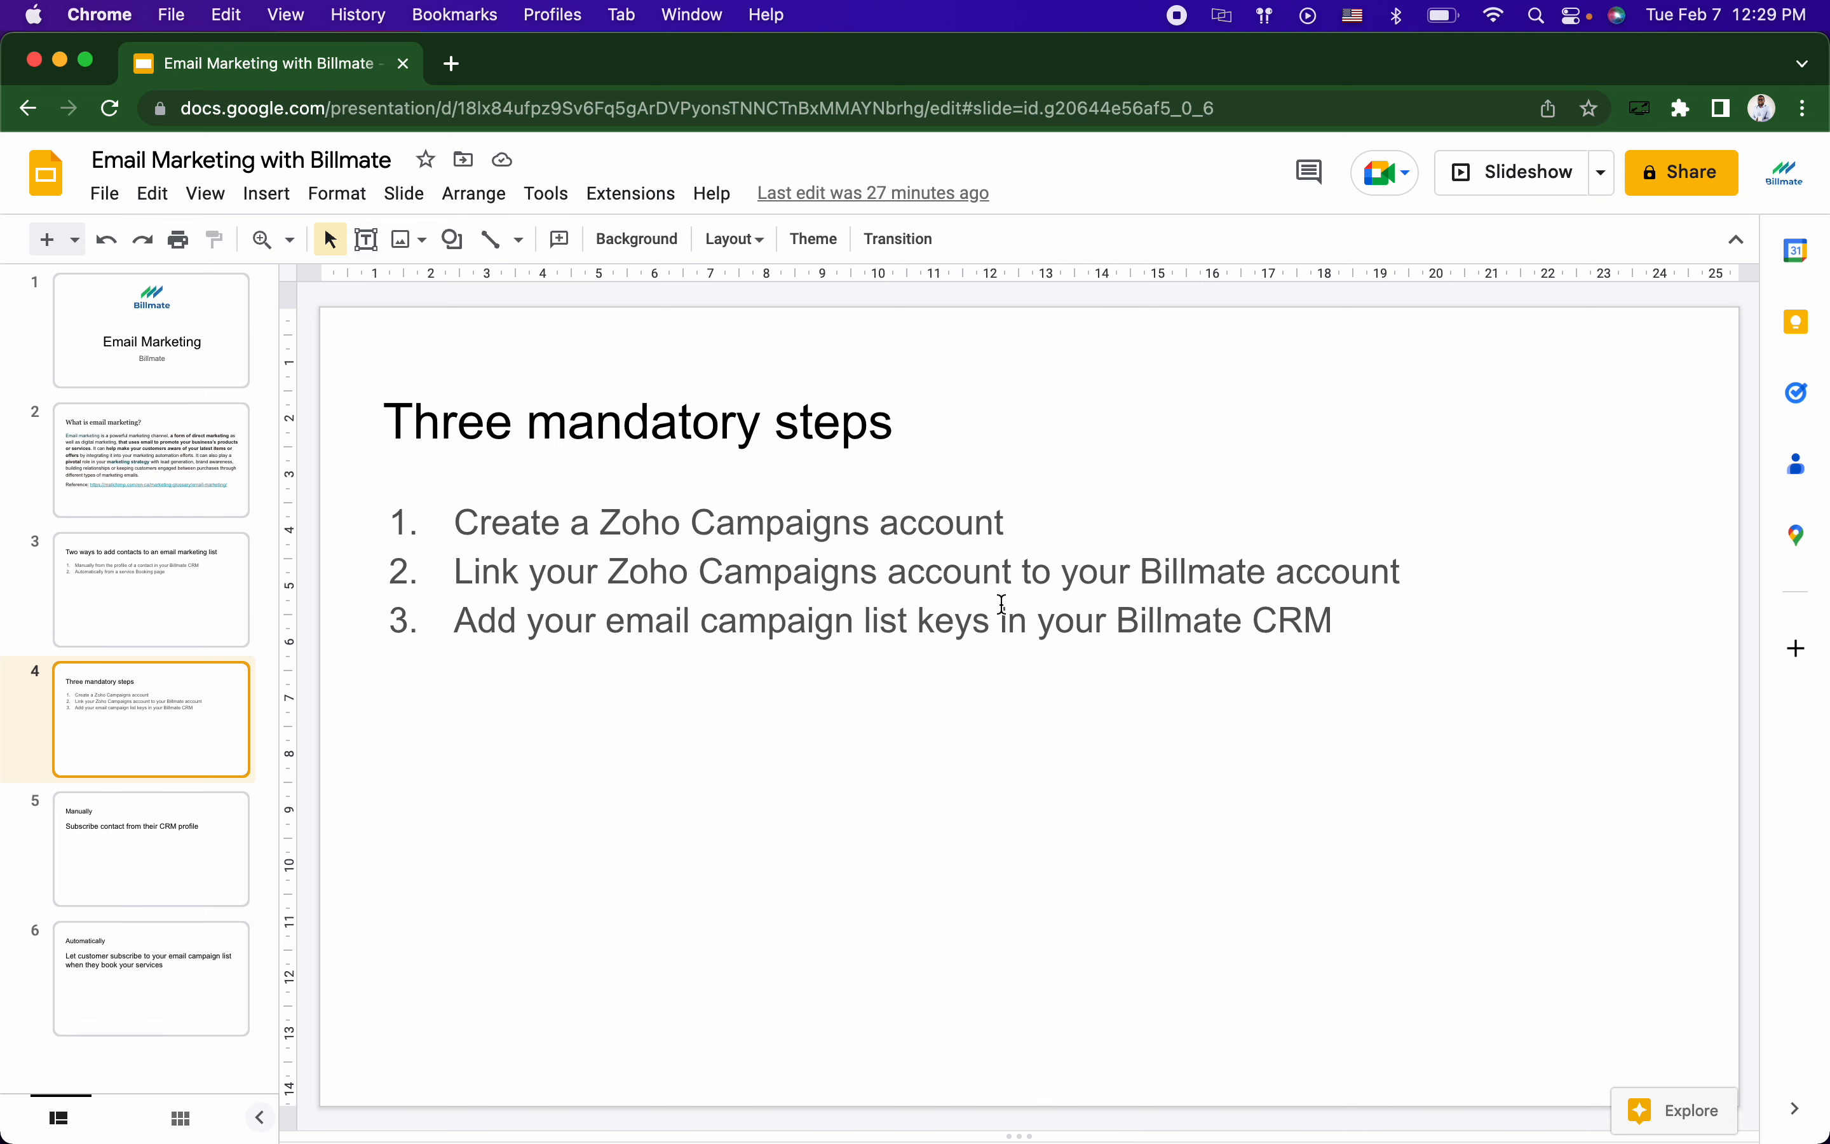
pyautogui.hotkey('ctrl', 'Right')
pyautogui.hotkey('ctrl', 'Right')
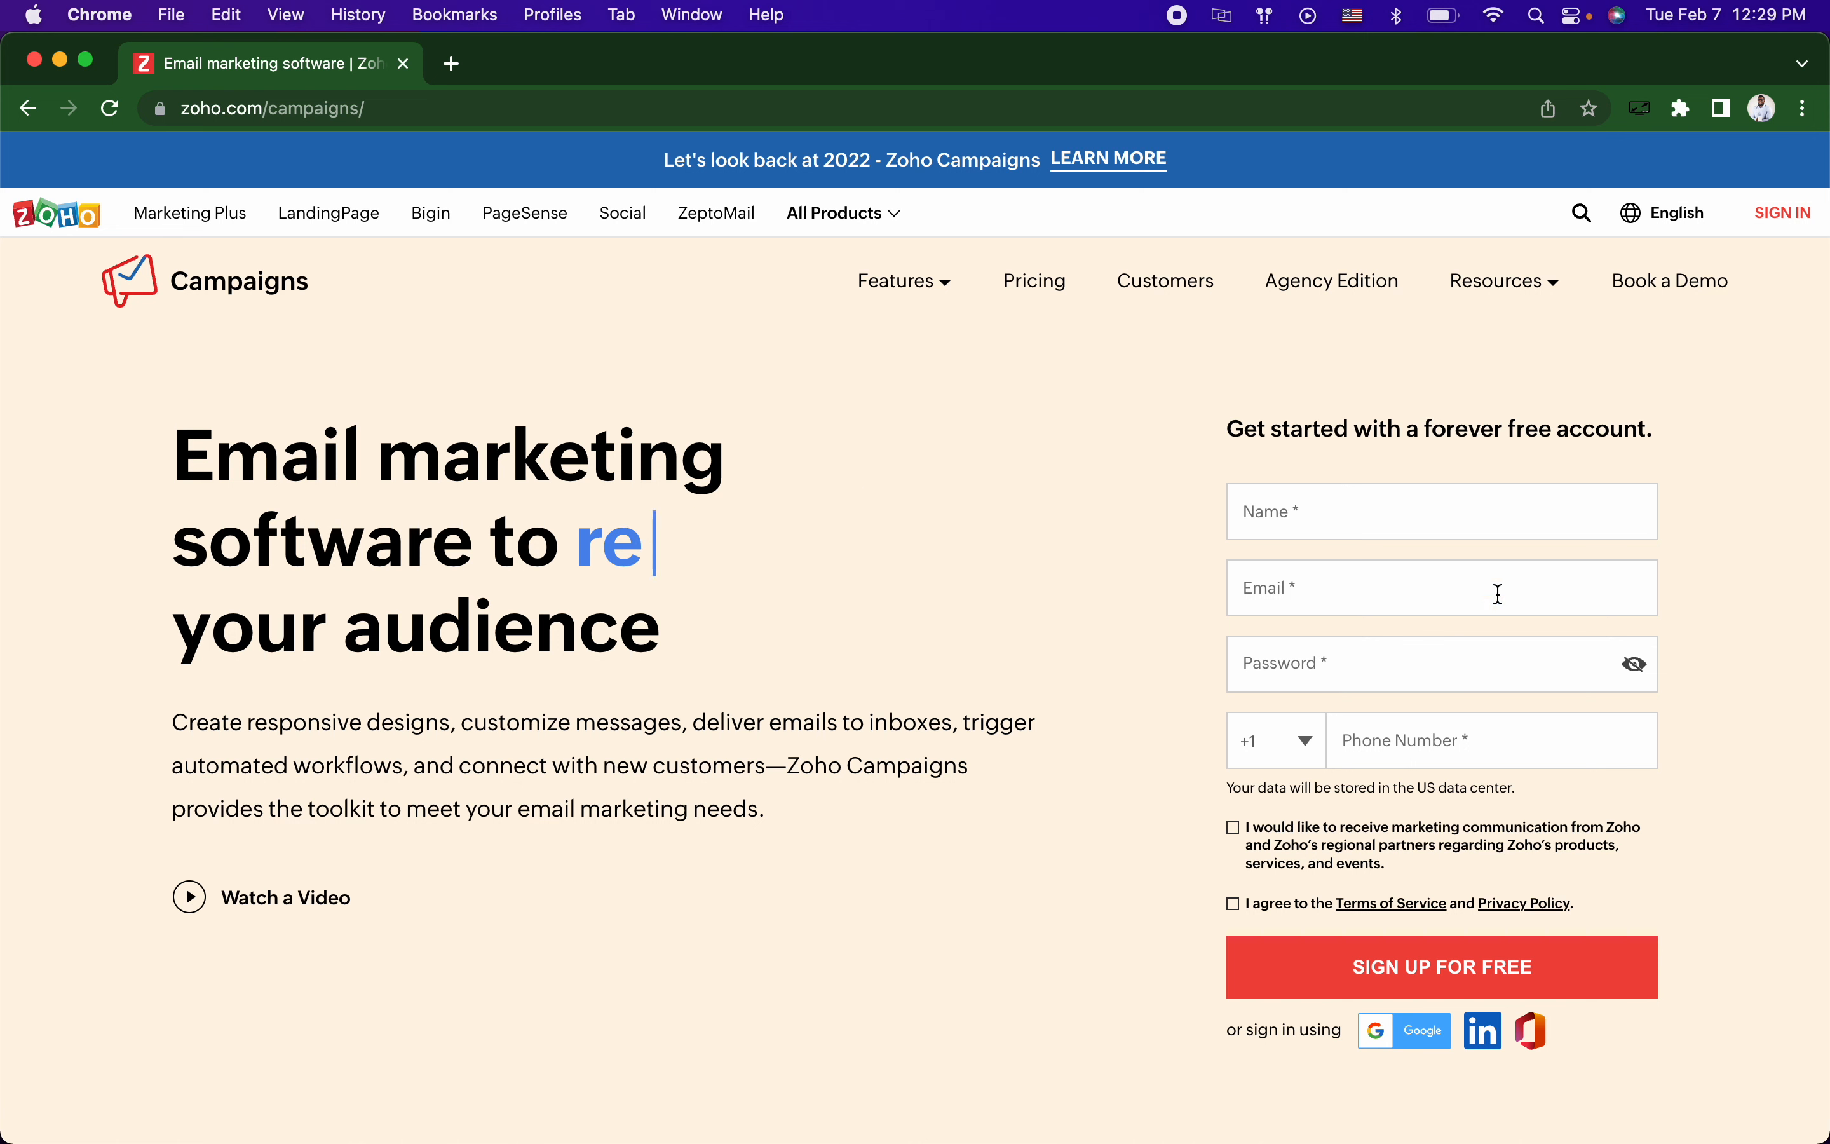
# Step: Bring up the Zoho Campaigns sign-in page, then move across to the Billmate dashboard
pyautogui.click(1782, 215)
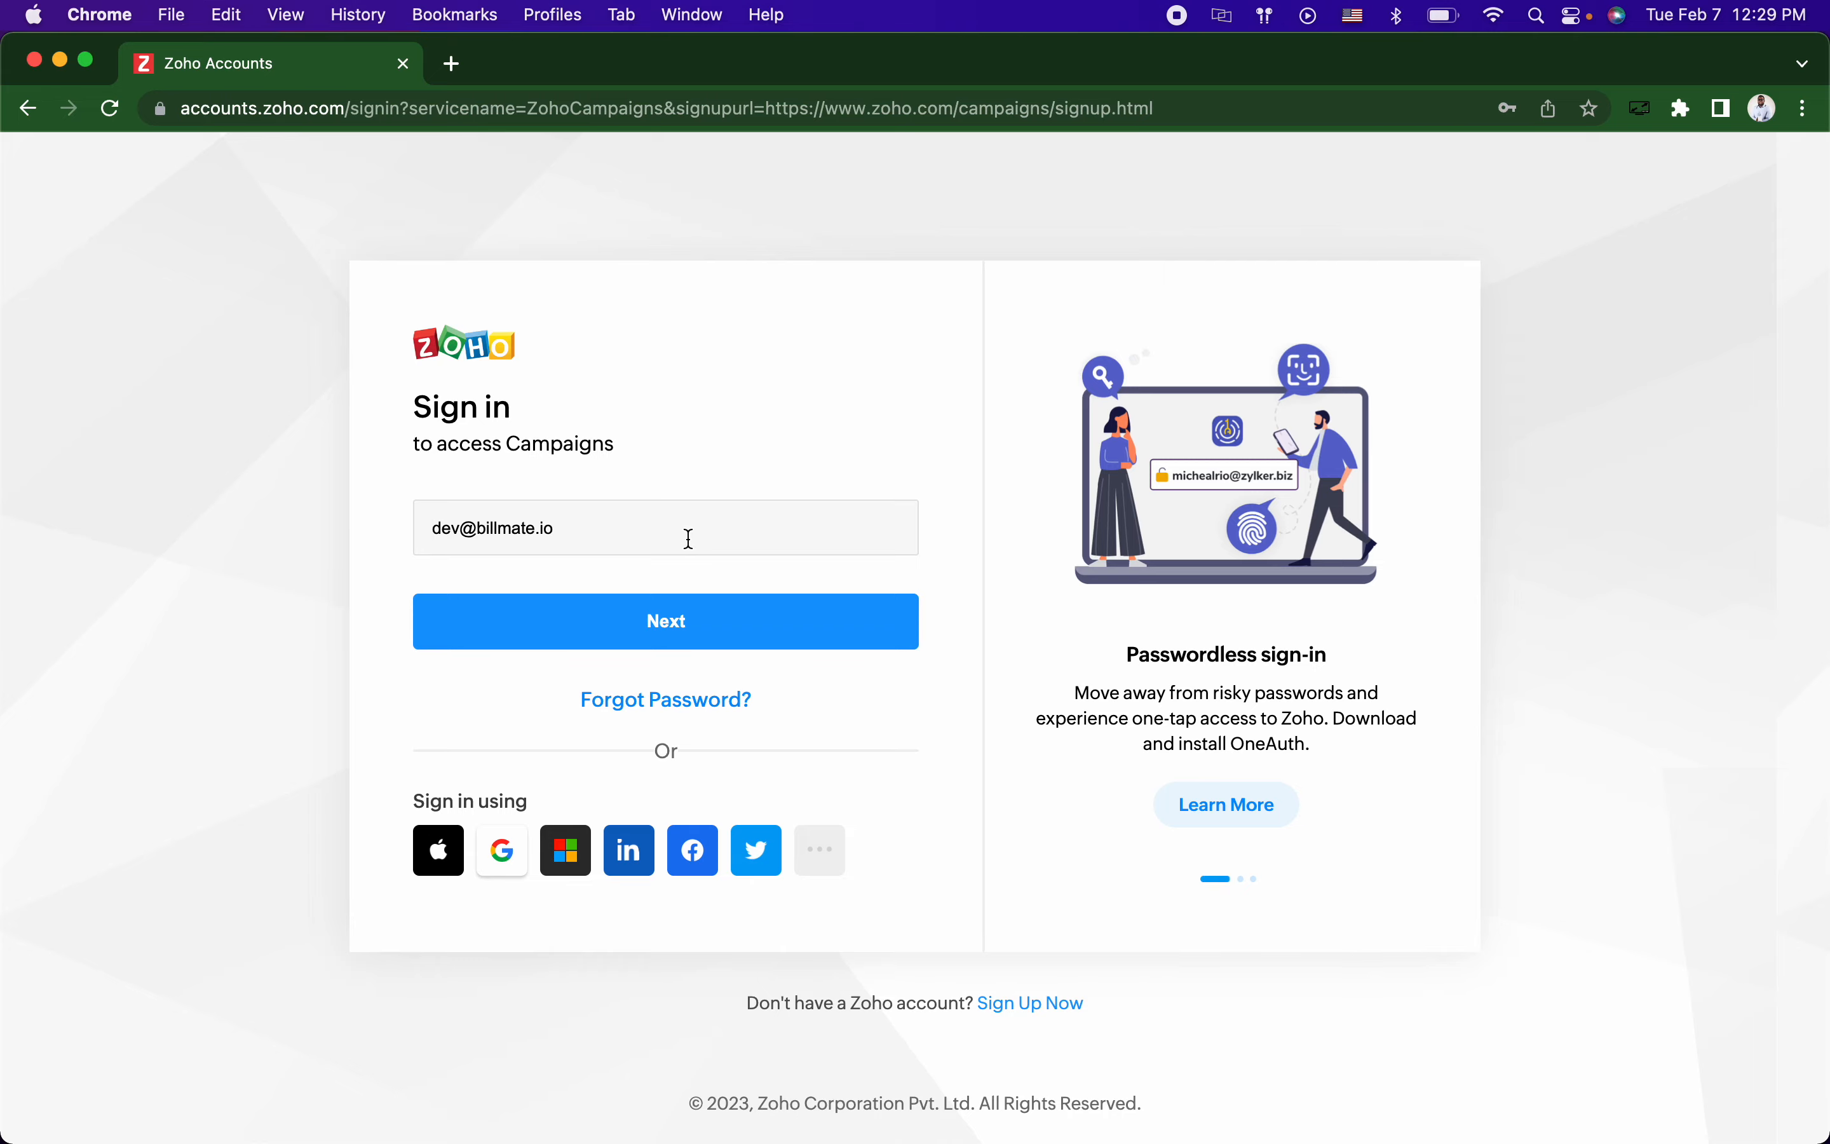
pyautogui.hotkey('ctrl', 'Left')
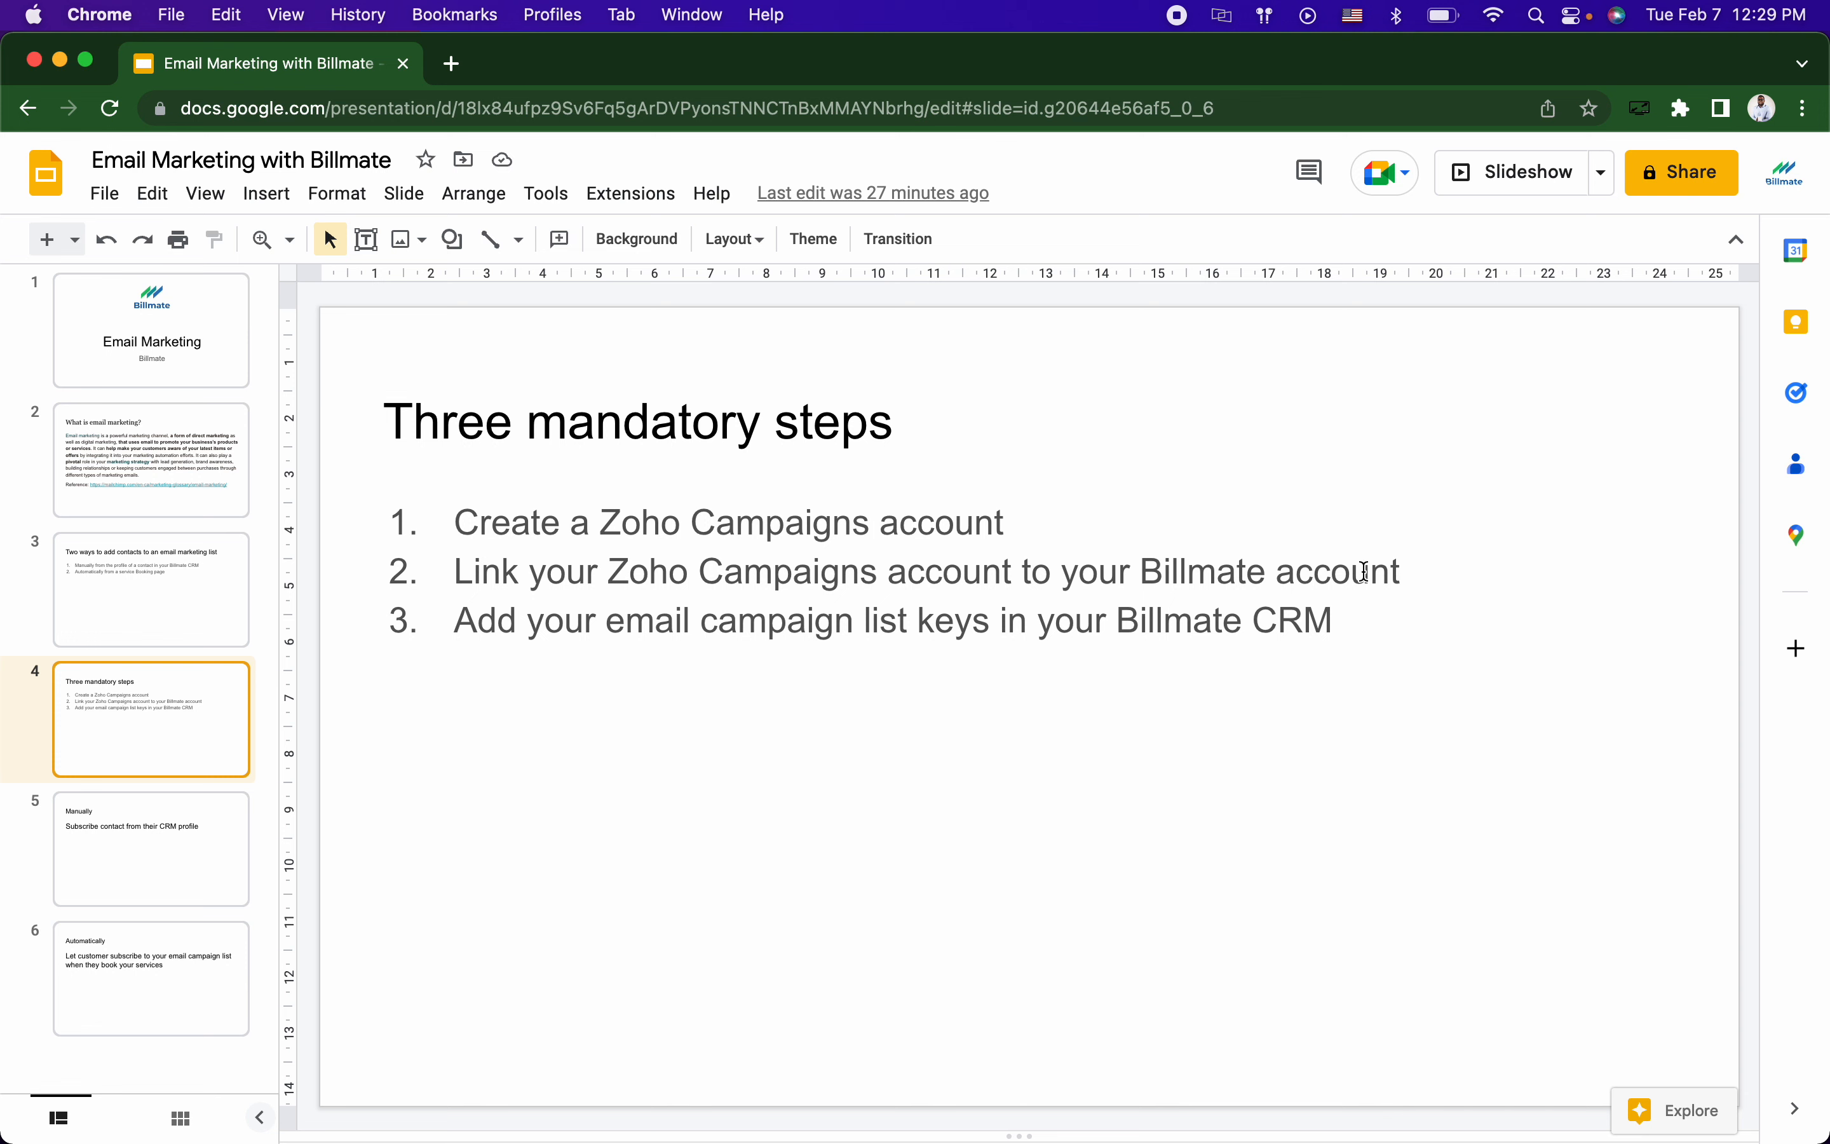
pyautogui.hotkey('ctrl', 'Right')
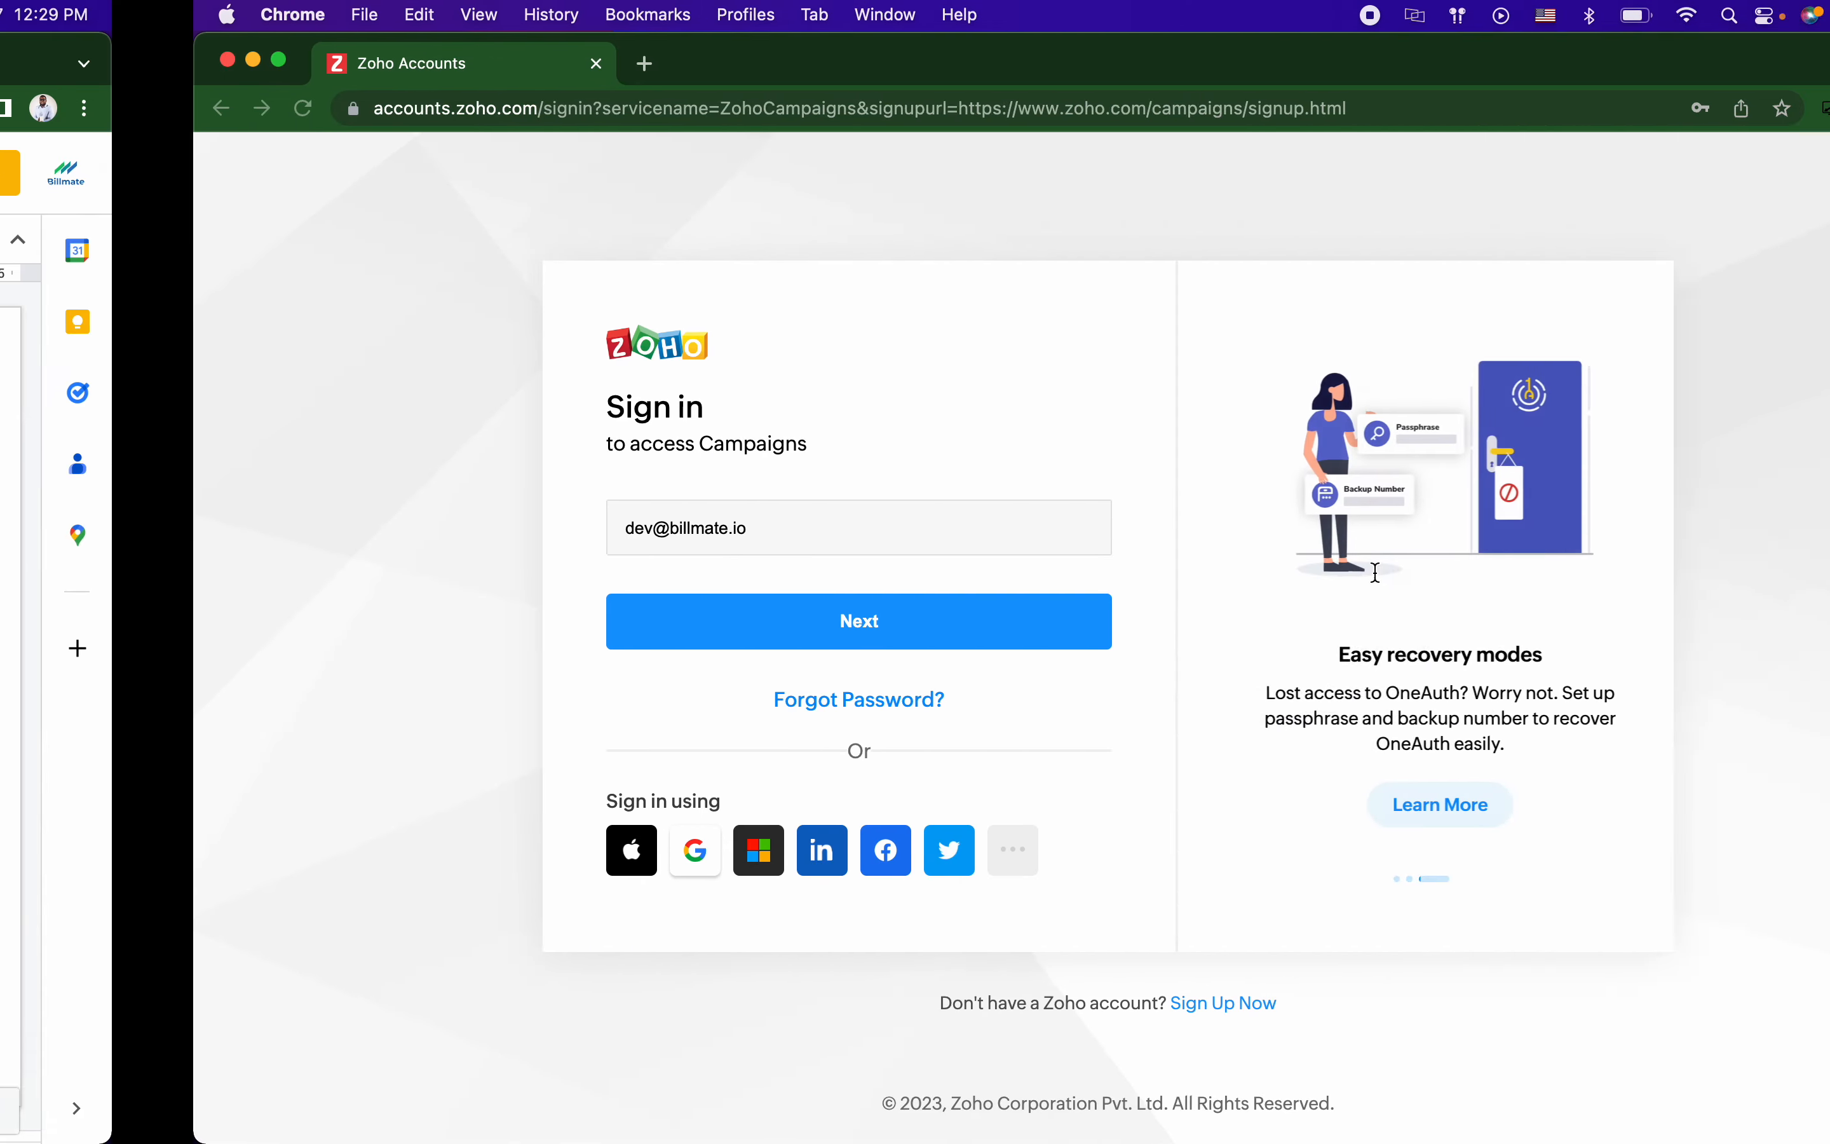
pyautogui.hotkey('ctrl', 'Left')
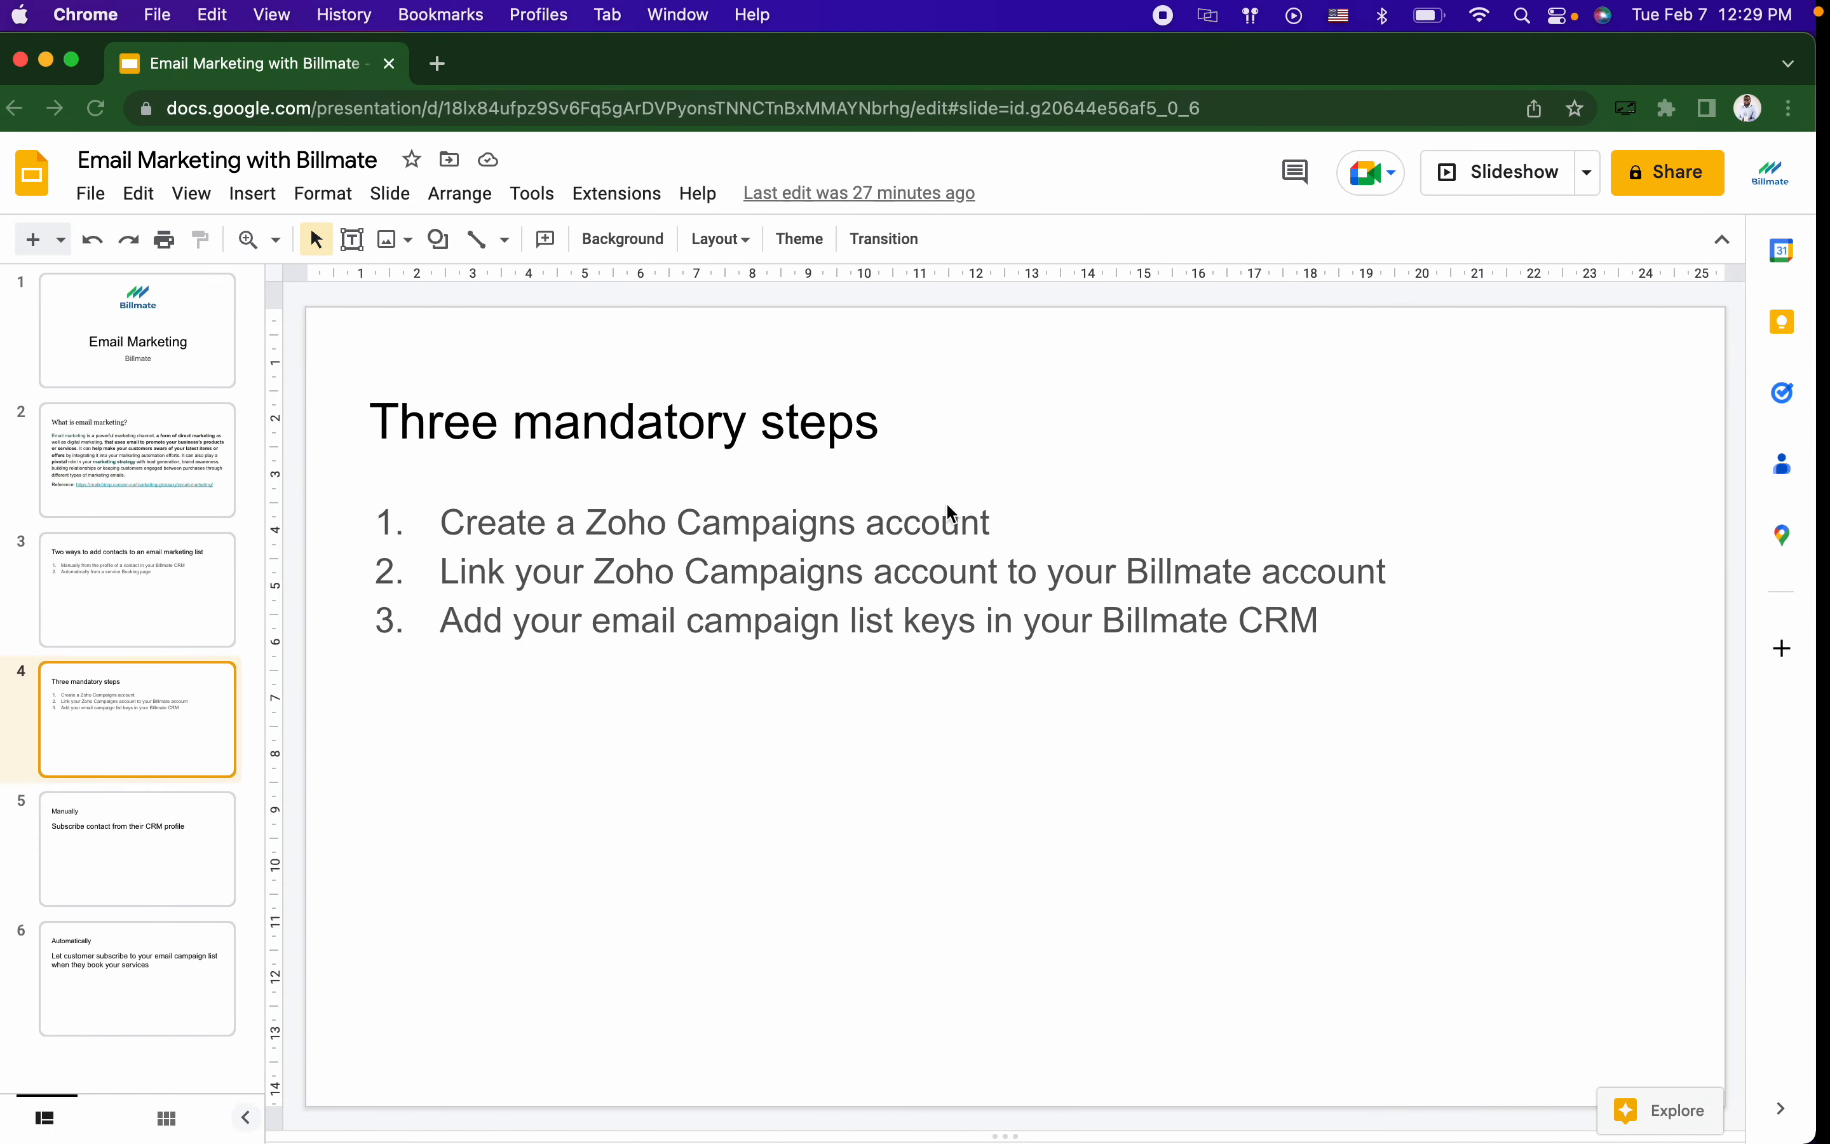
pyautogui.hotkey('ctrl', 'Left')
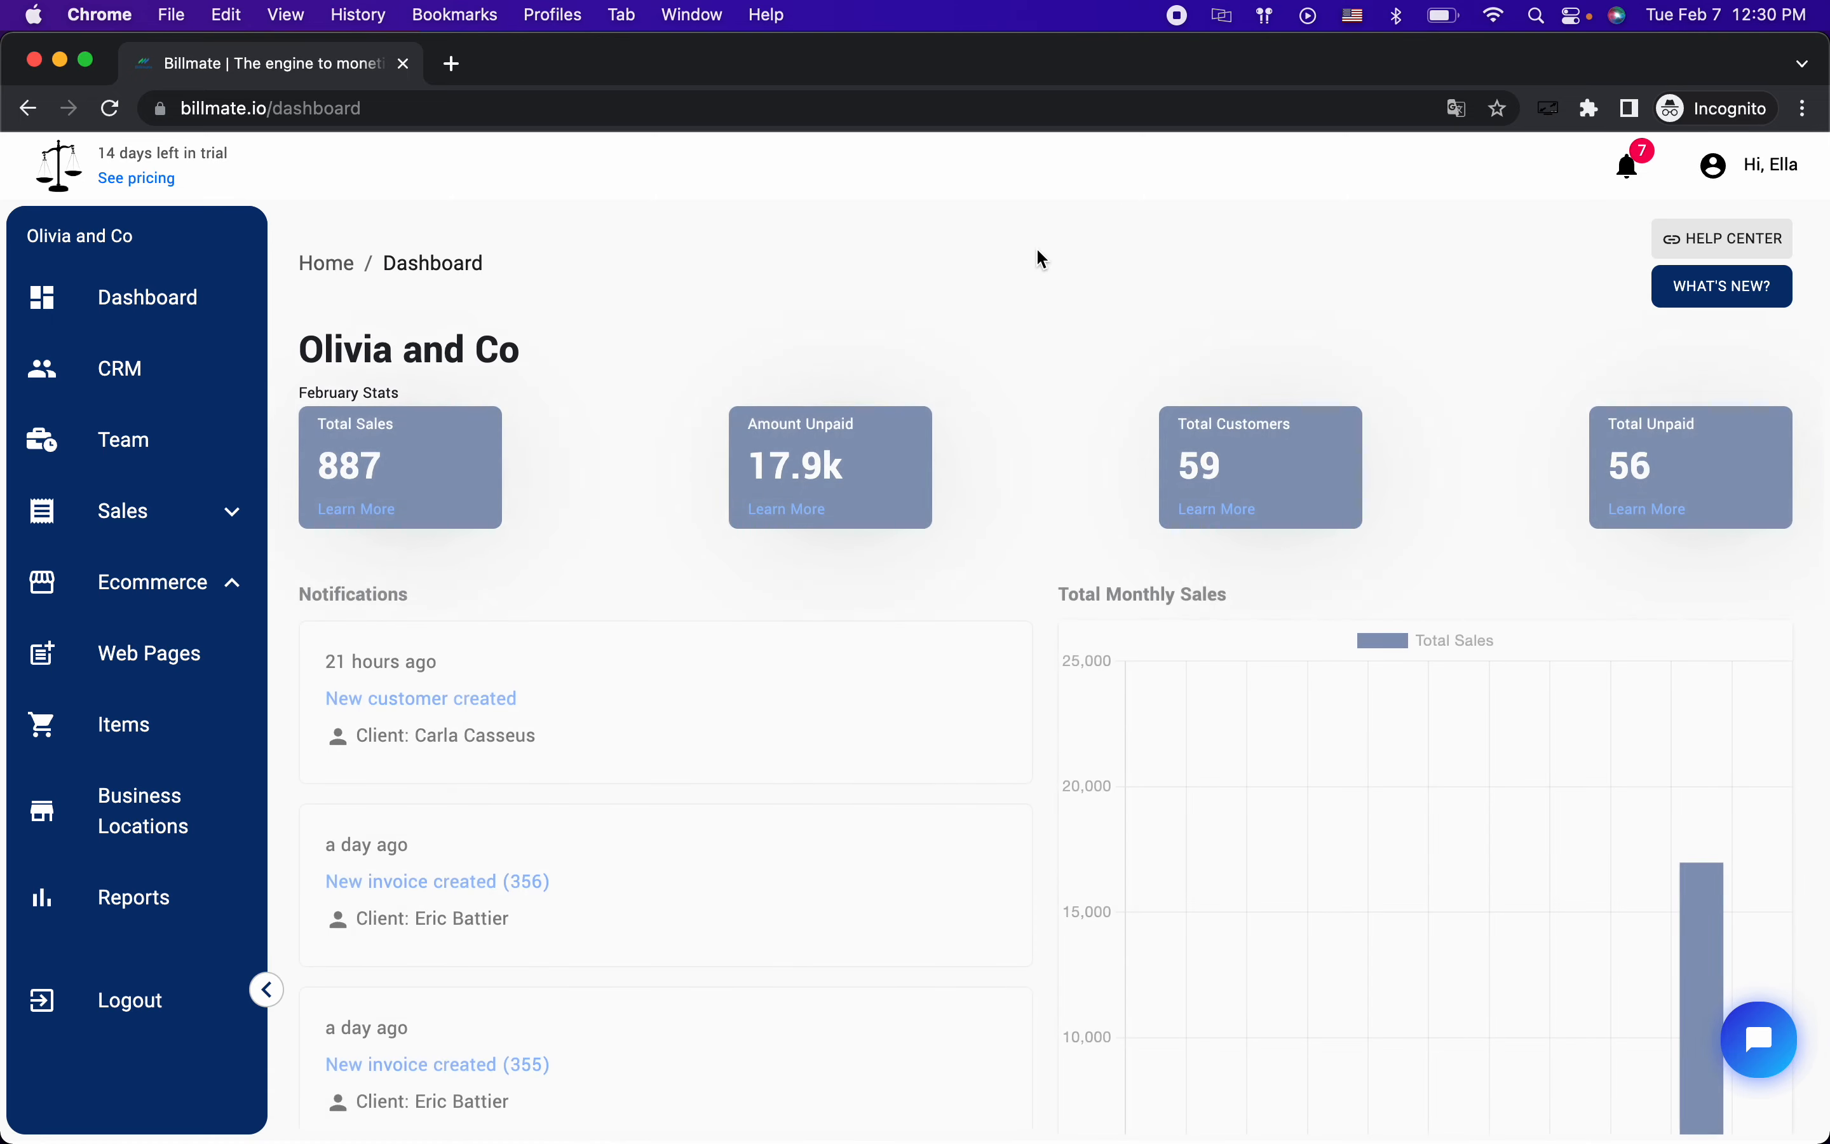
# Step: Go to Billmate Settings from the account menu and start the Connect to Zoho OAuth sign-in
pyautogui.click(1750, 168)
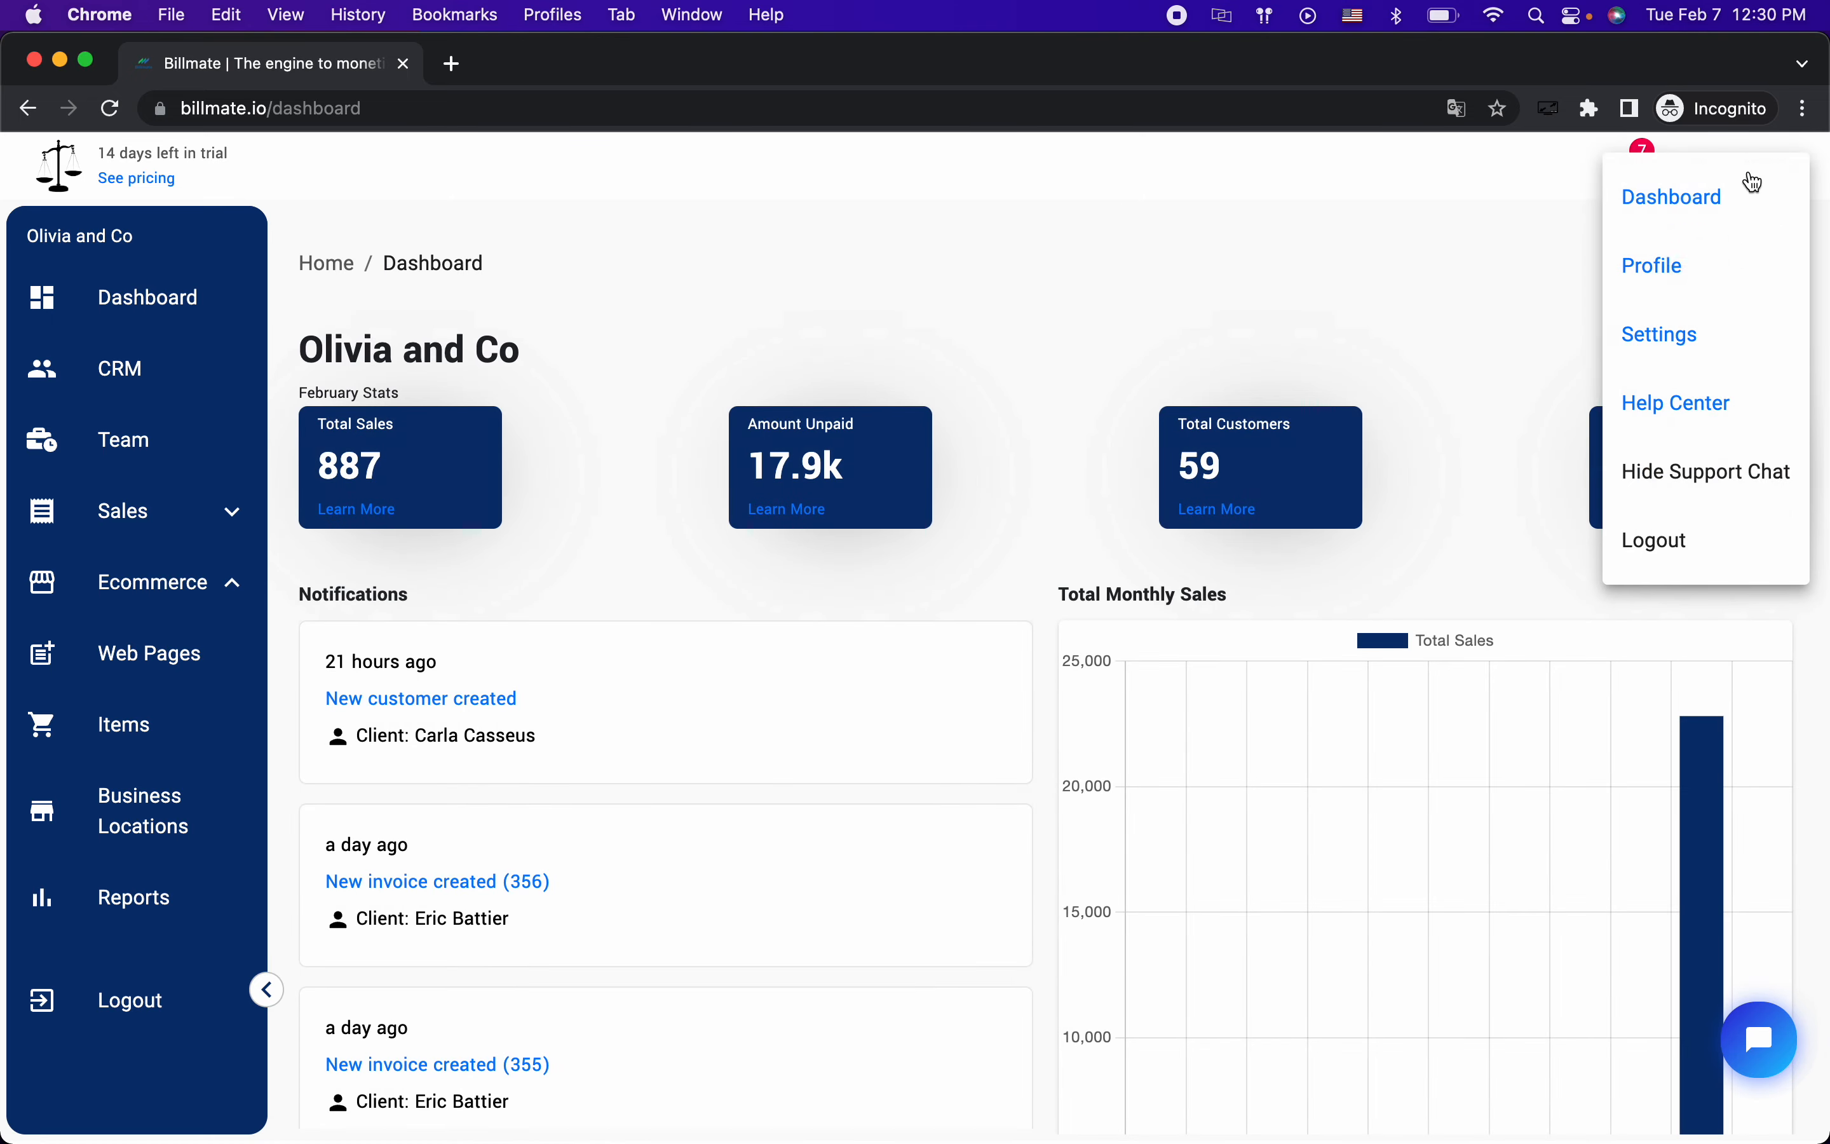
pyautogui.click(1669, 333)
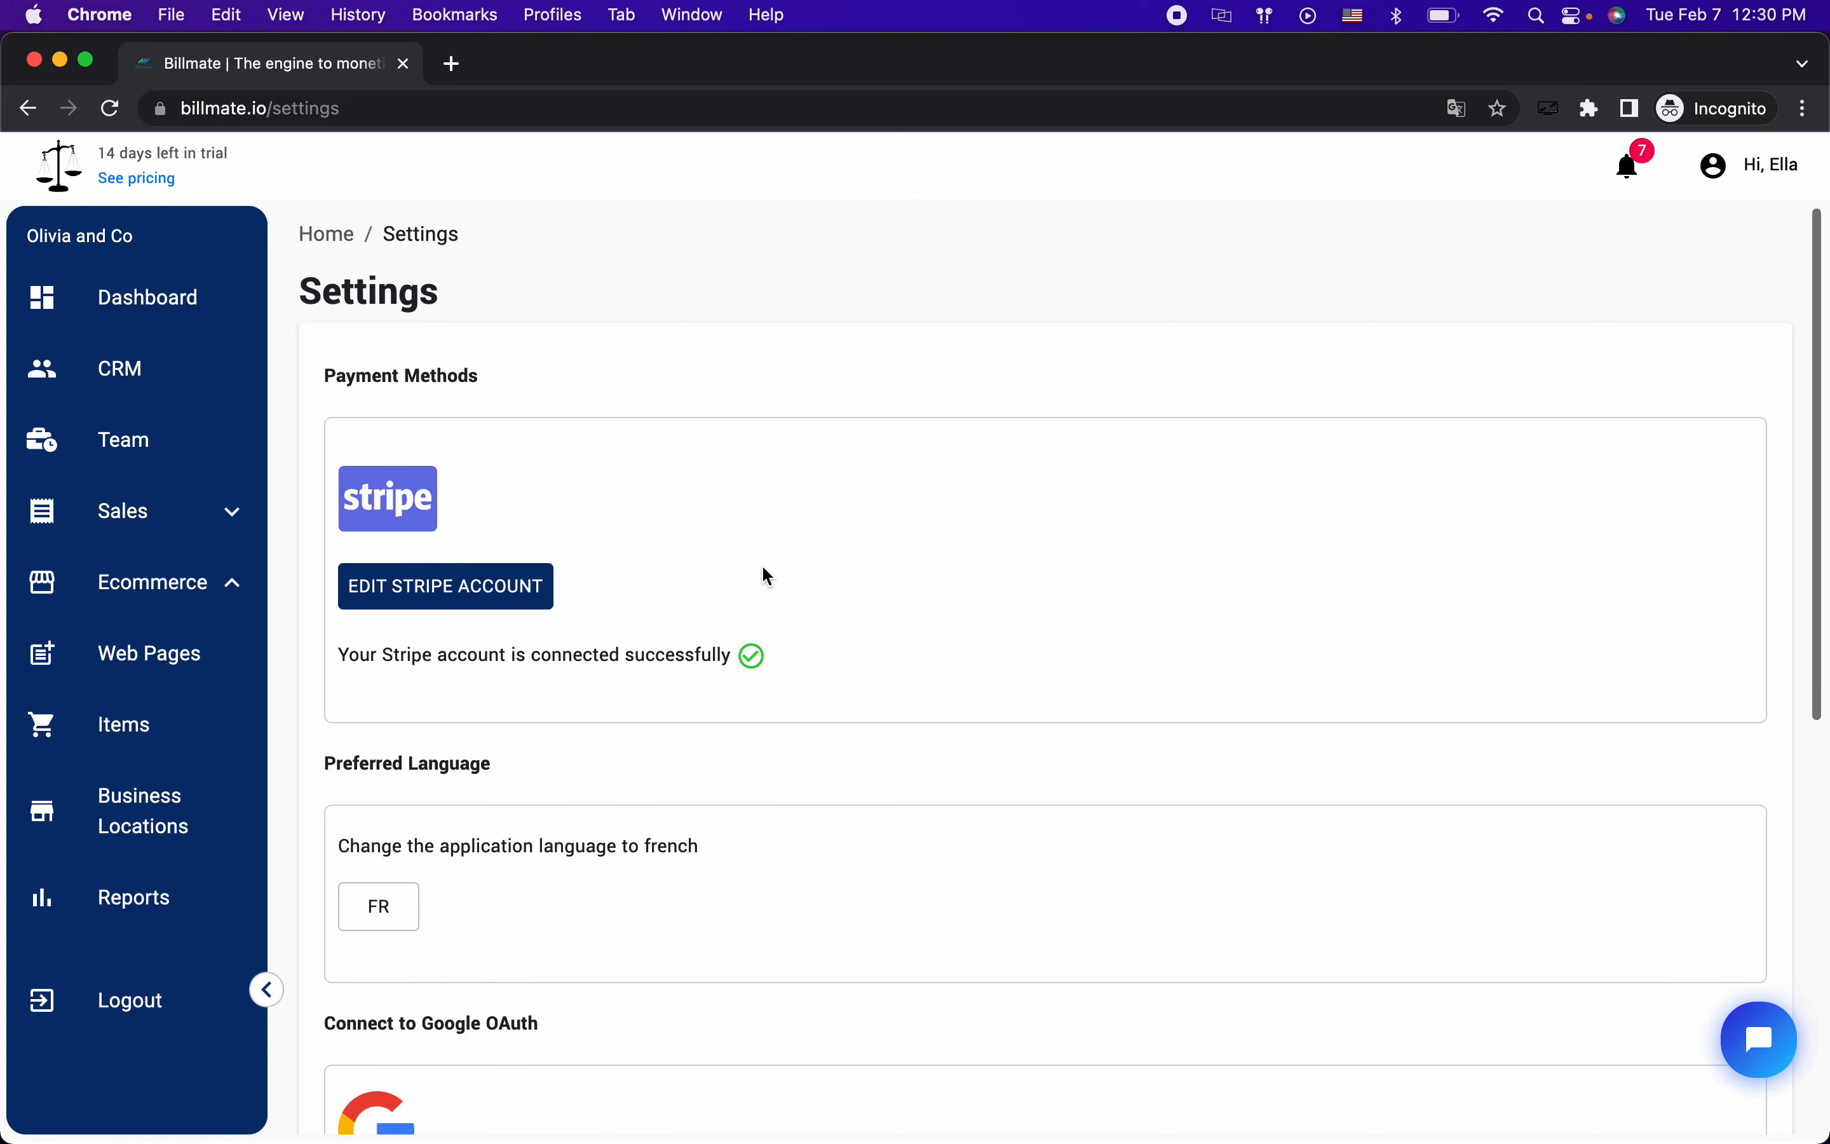
pyautogui.click(1778, 179)
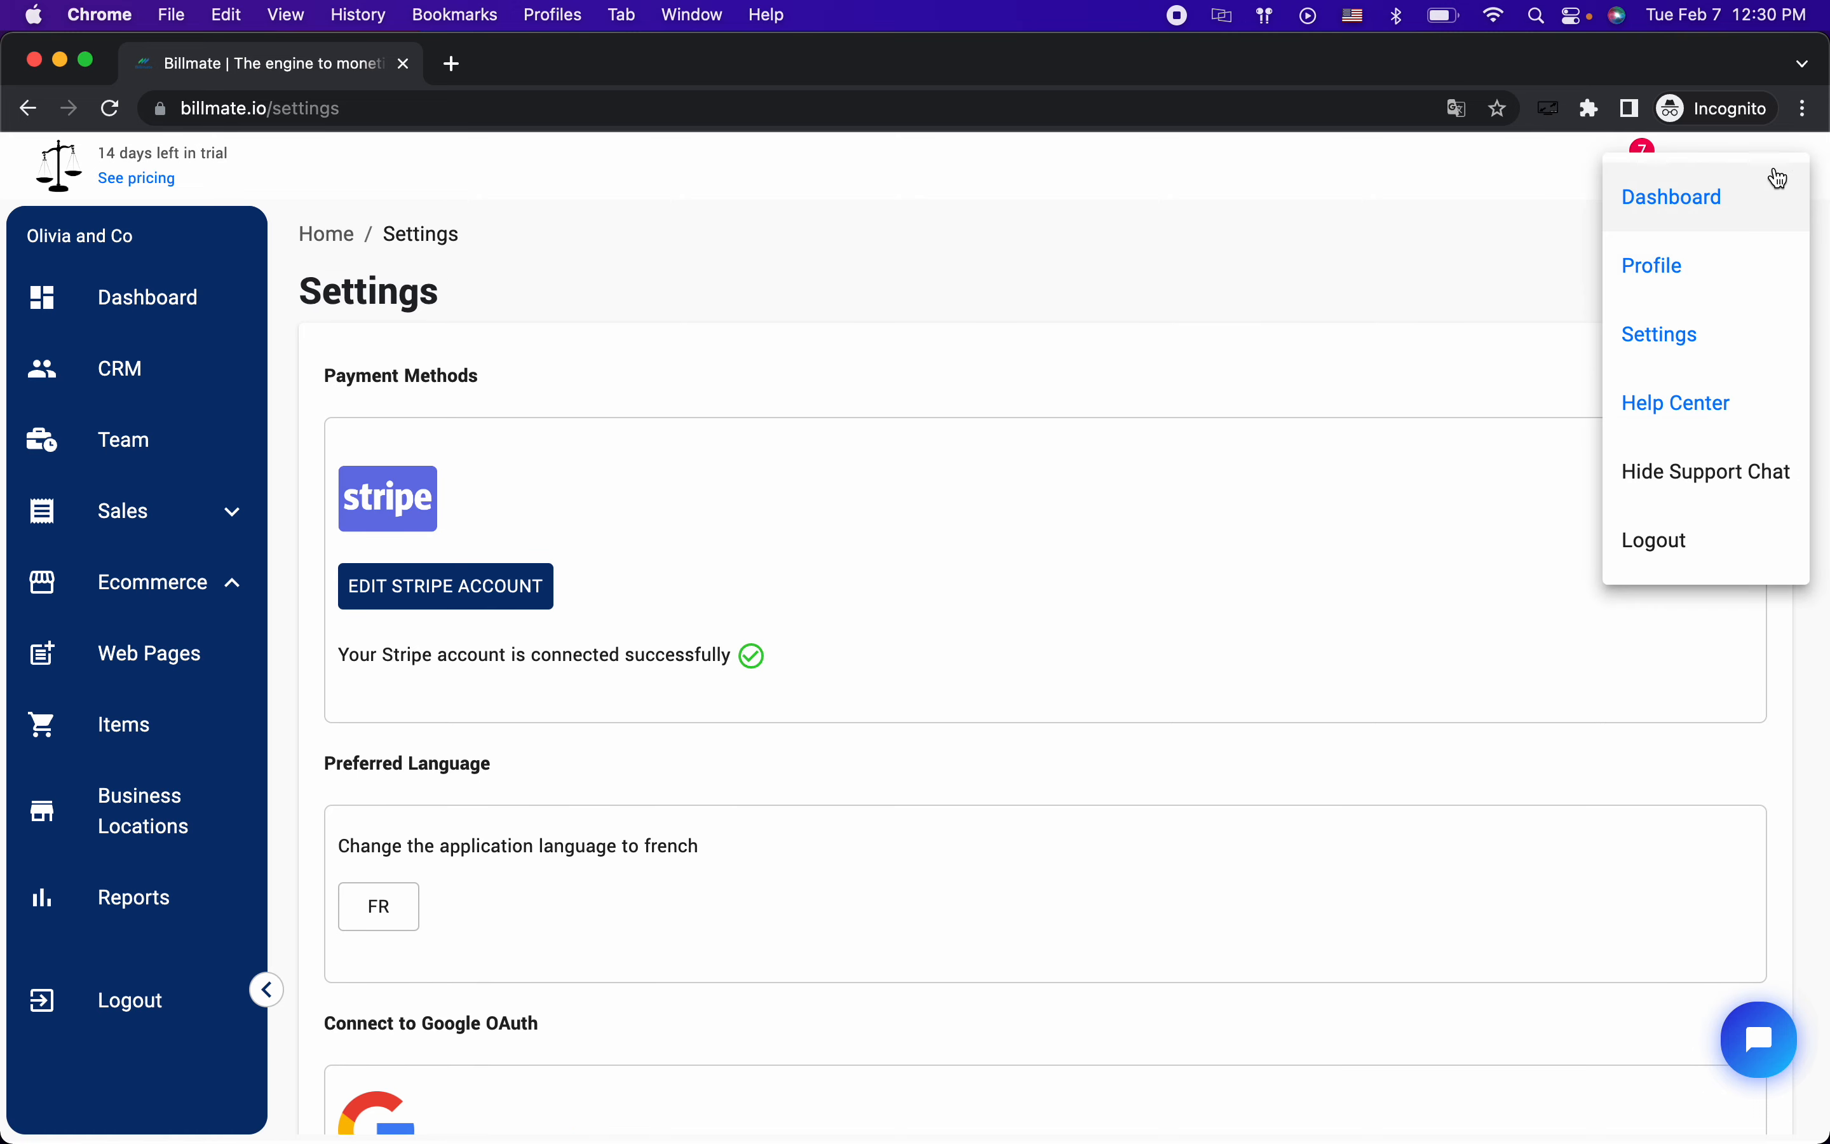
pyautogui.click(1663, 350)
pyautogui.scroll(-10, 1121, 305)
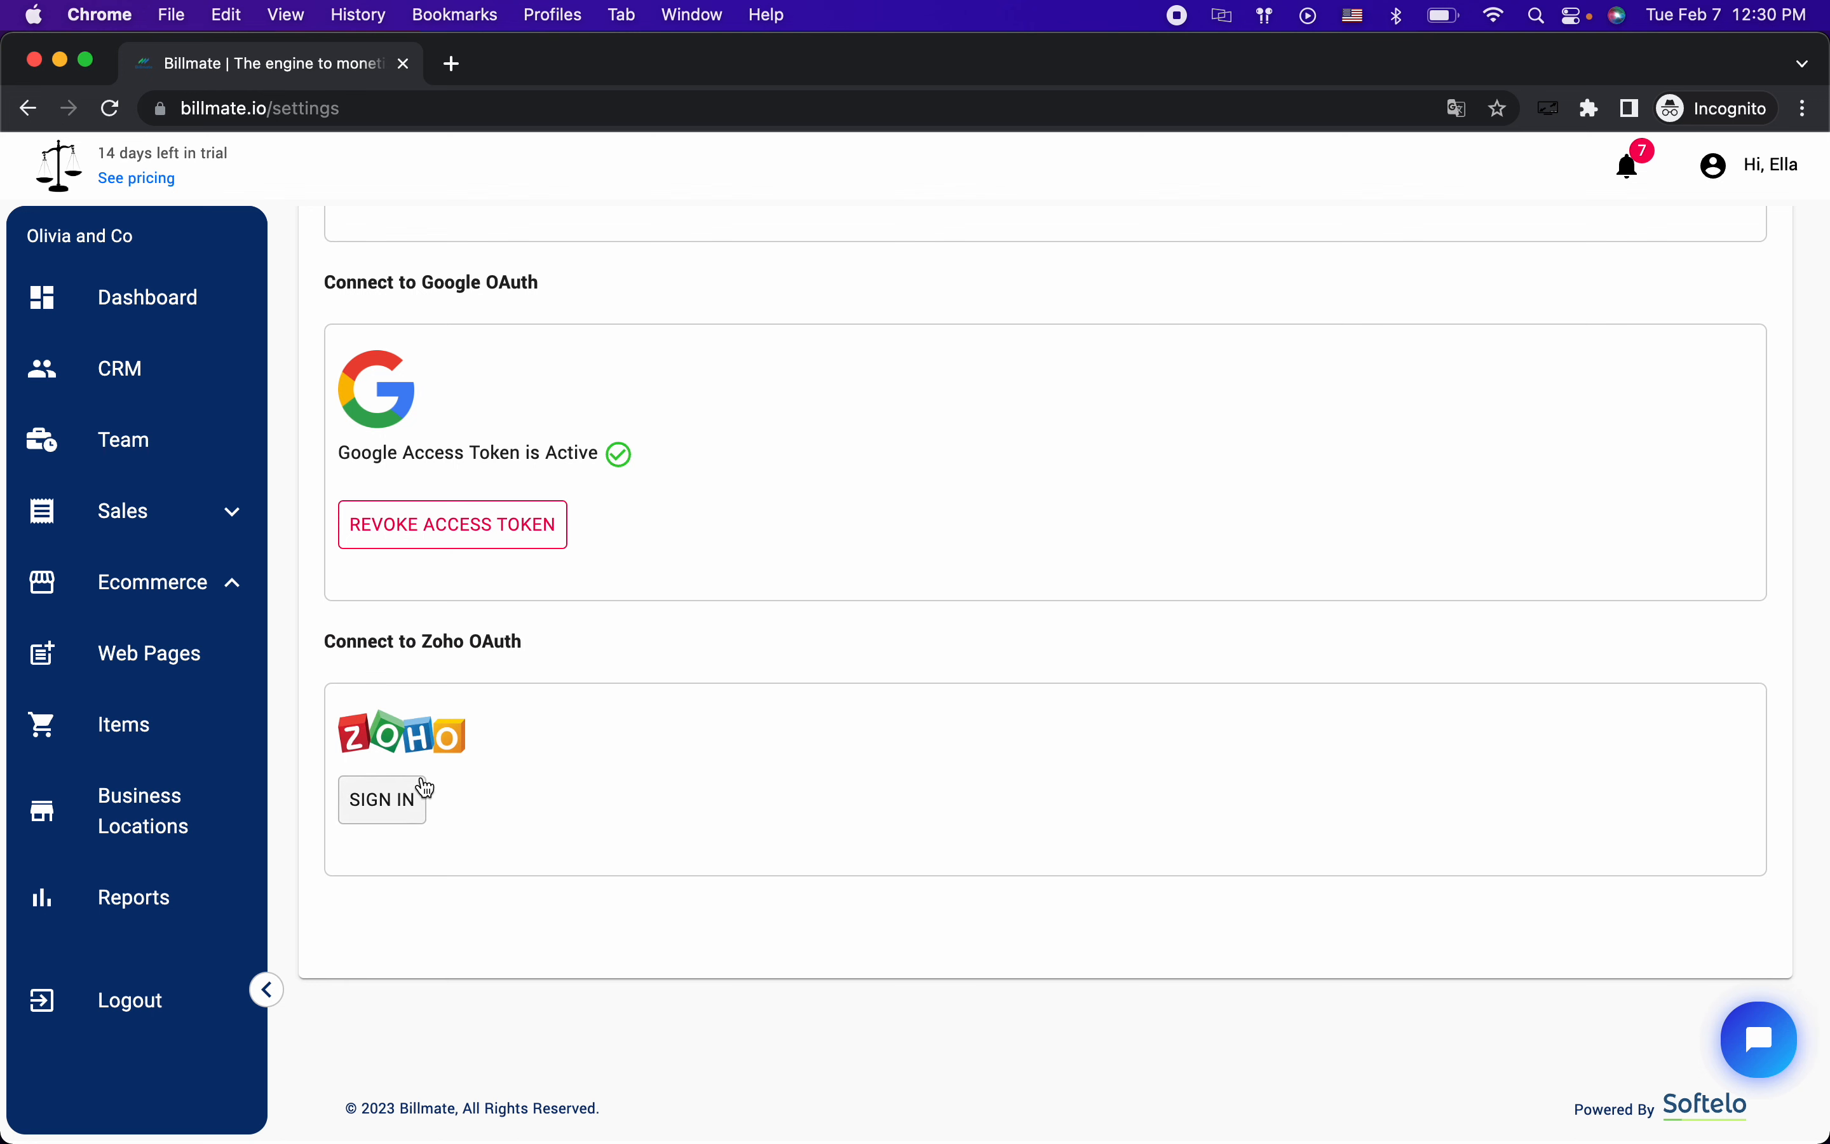
pyautogui.click(403, 811)
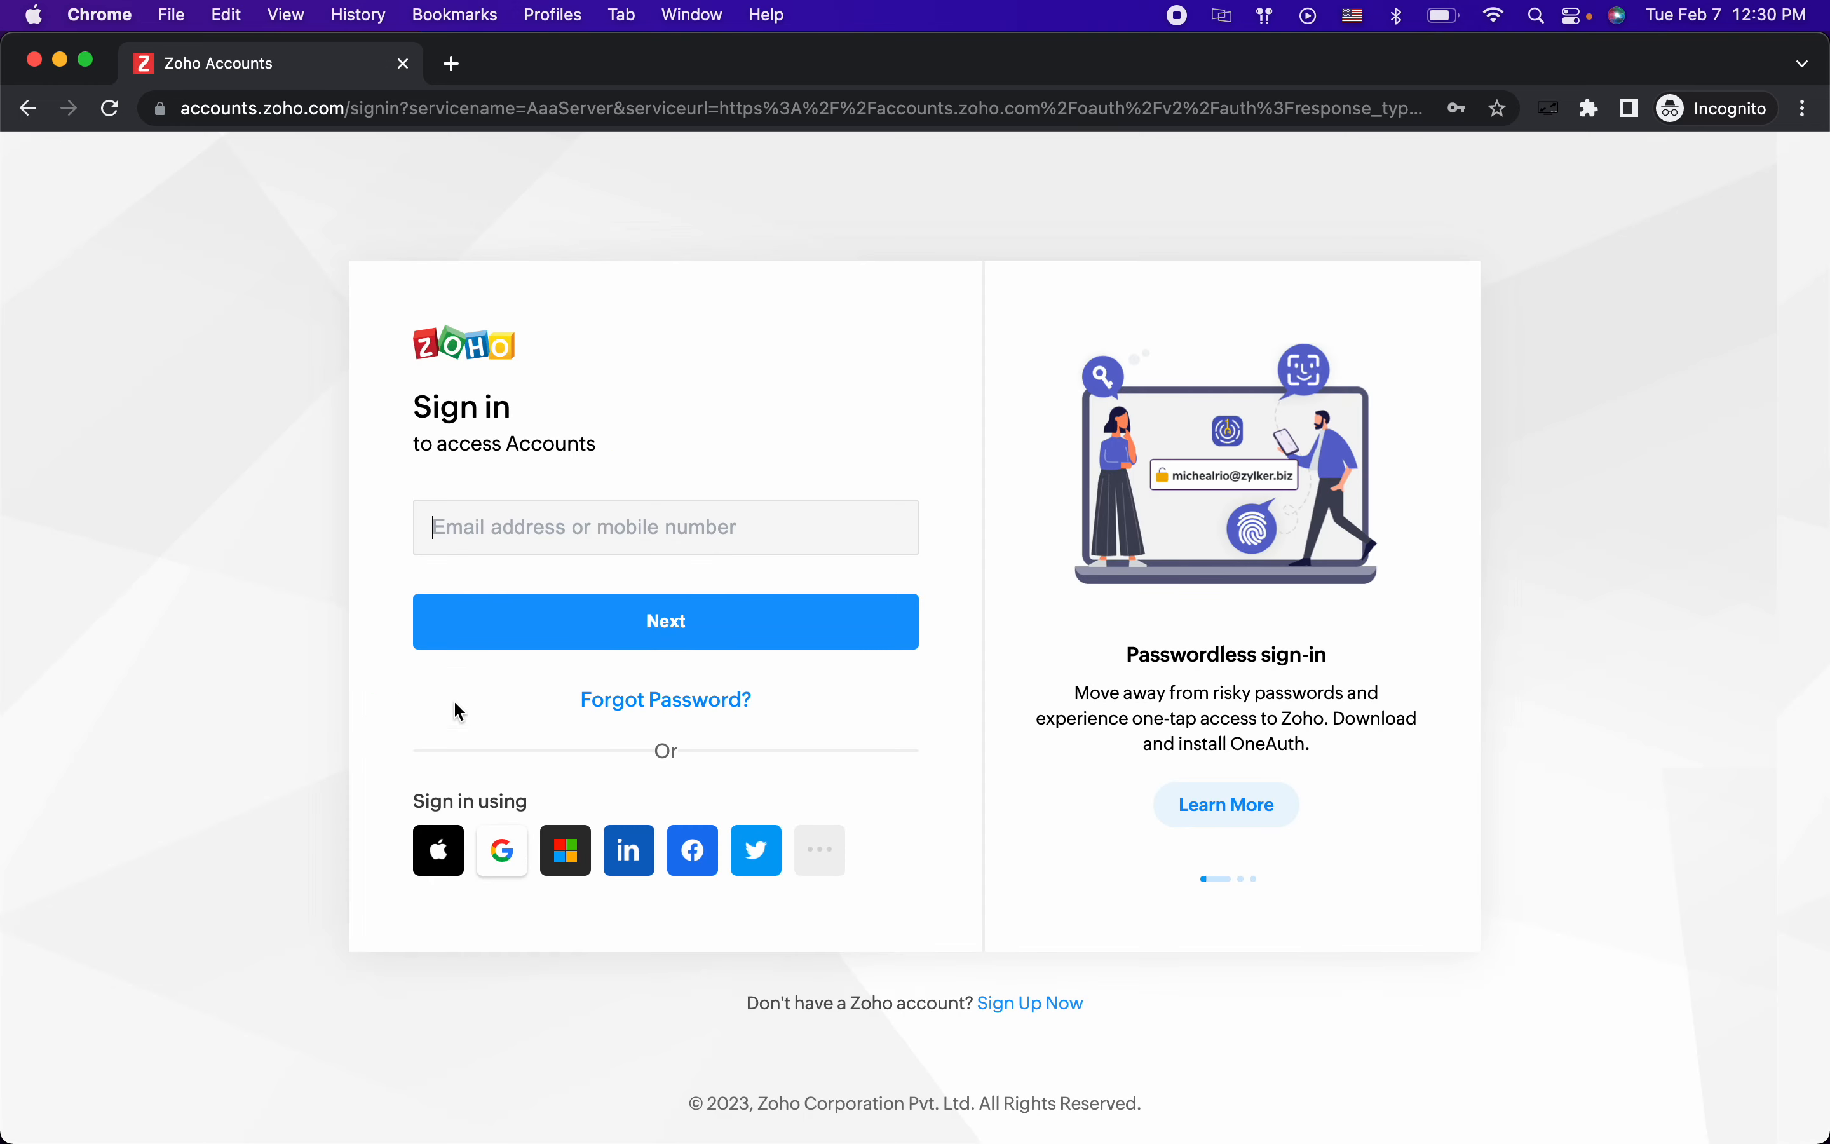
# Step: Sign in to Zoho with the saved account and accept Billmate's request to access Zoho Campaigns
pyautogui.click(541, 537)
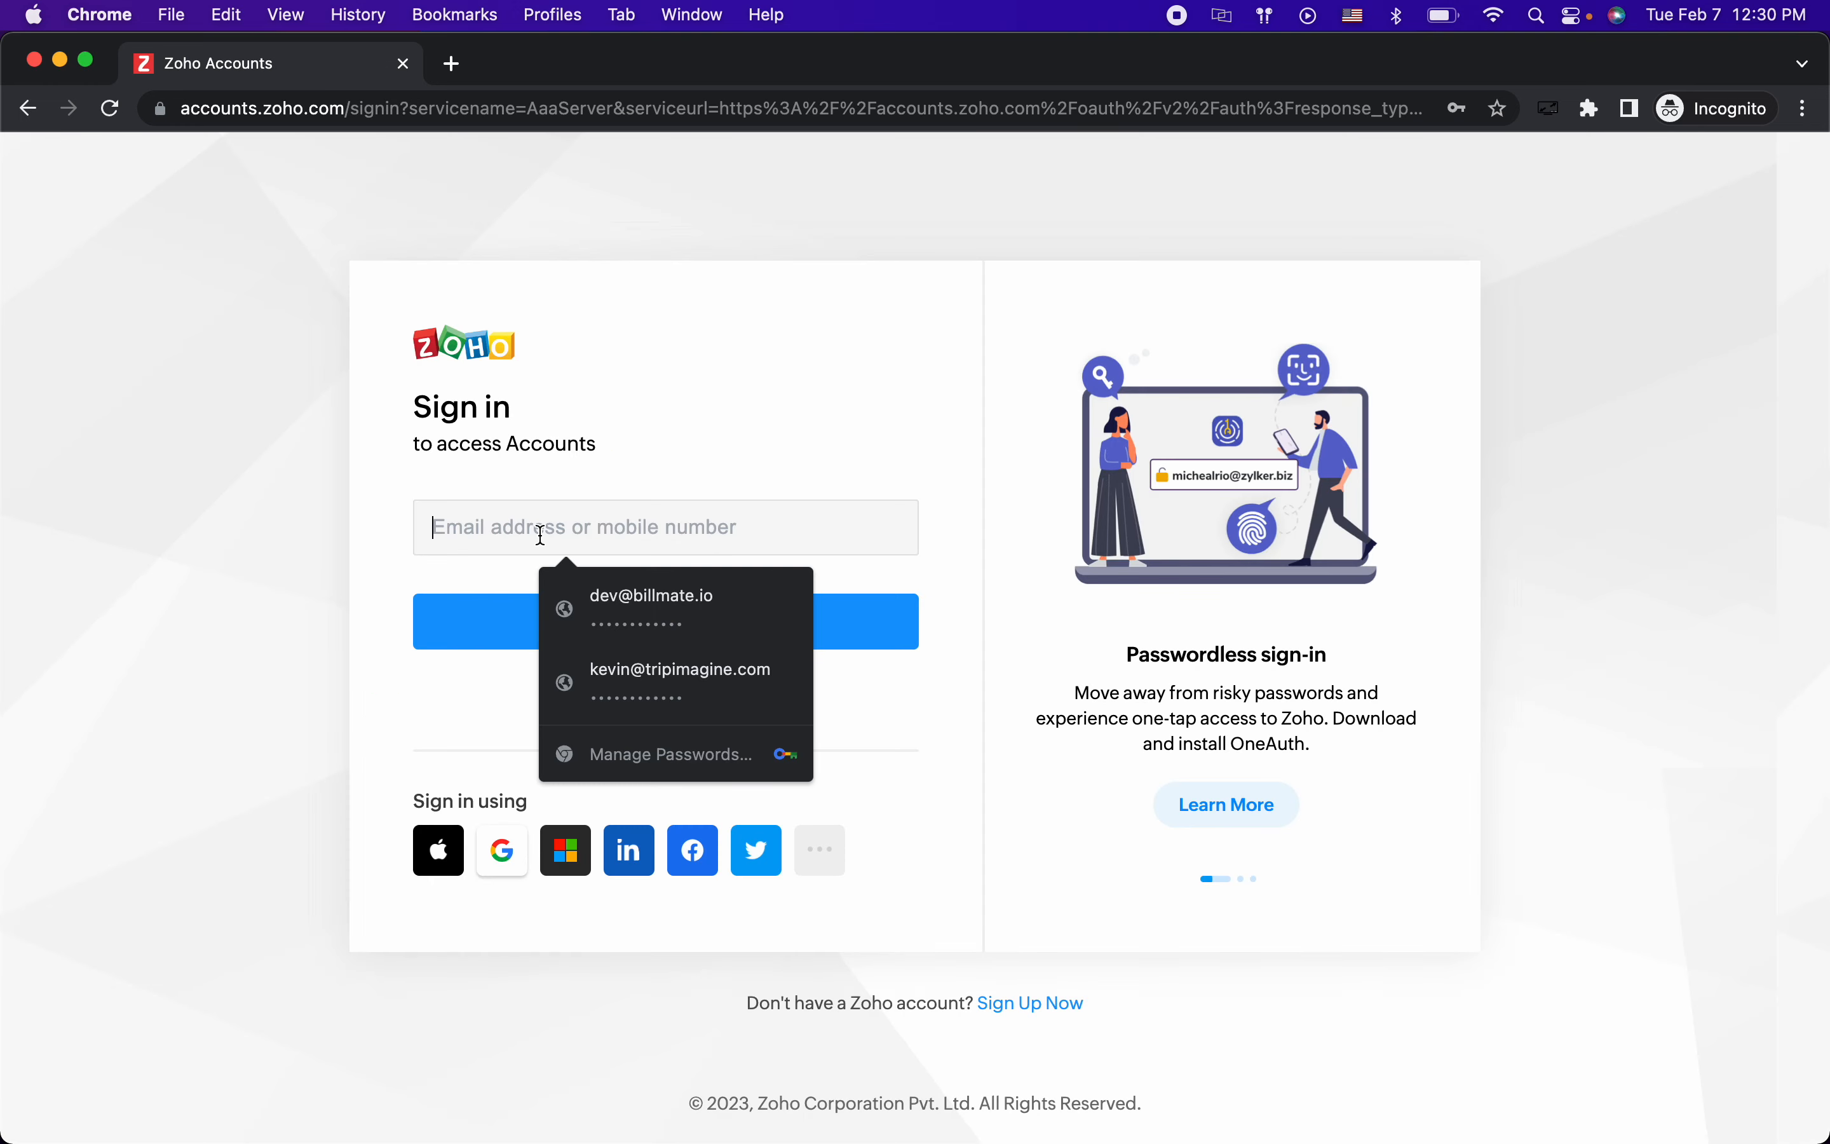
pyautogui.click(650, 599)
pyautogui.click(641, 624)
pyautogui.click(634, 765)
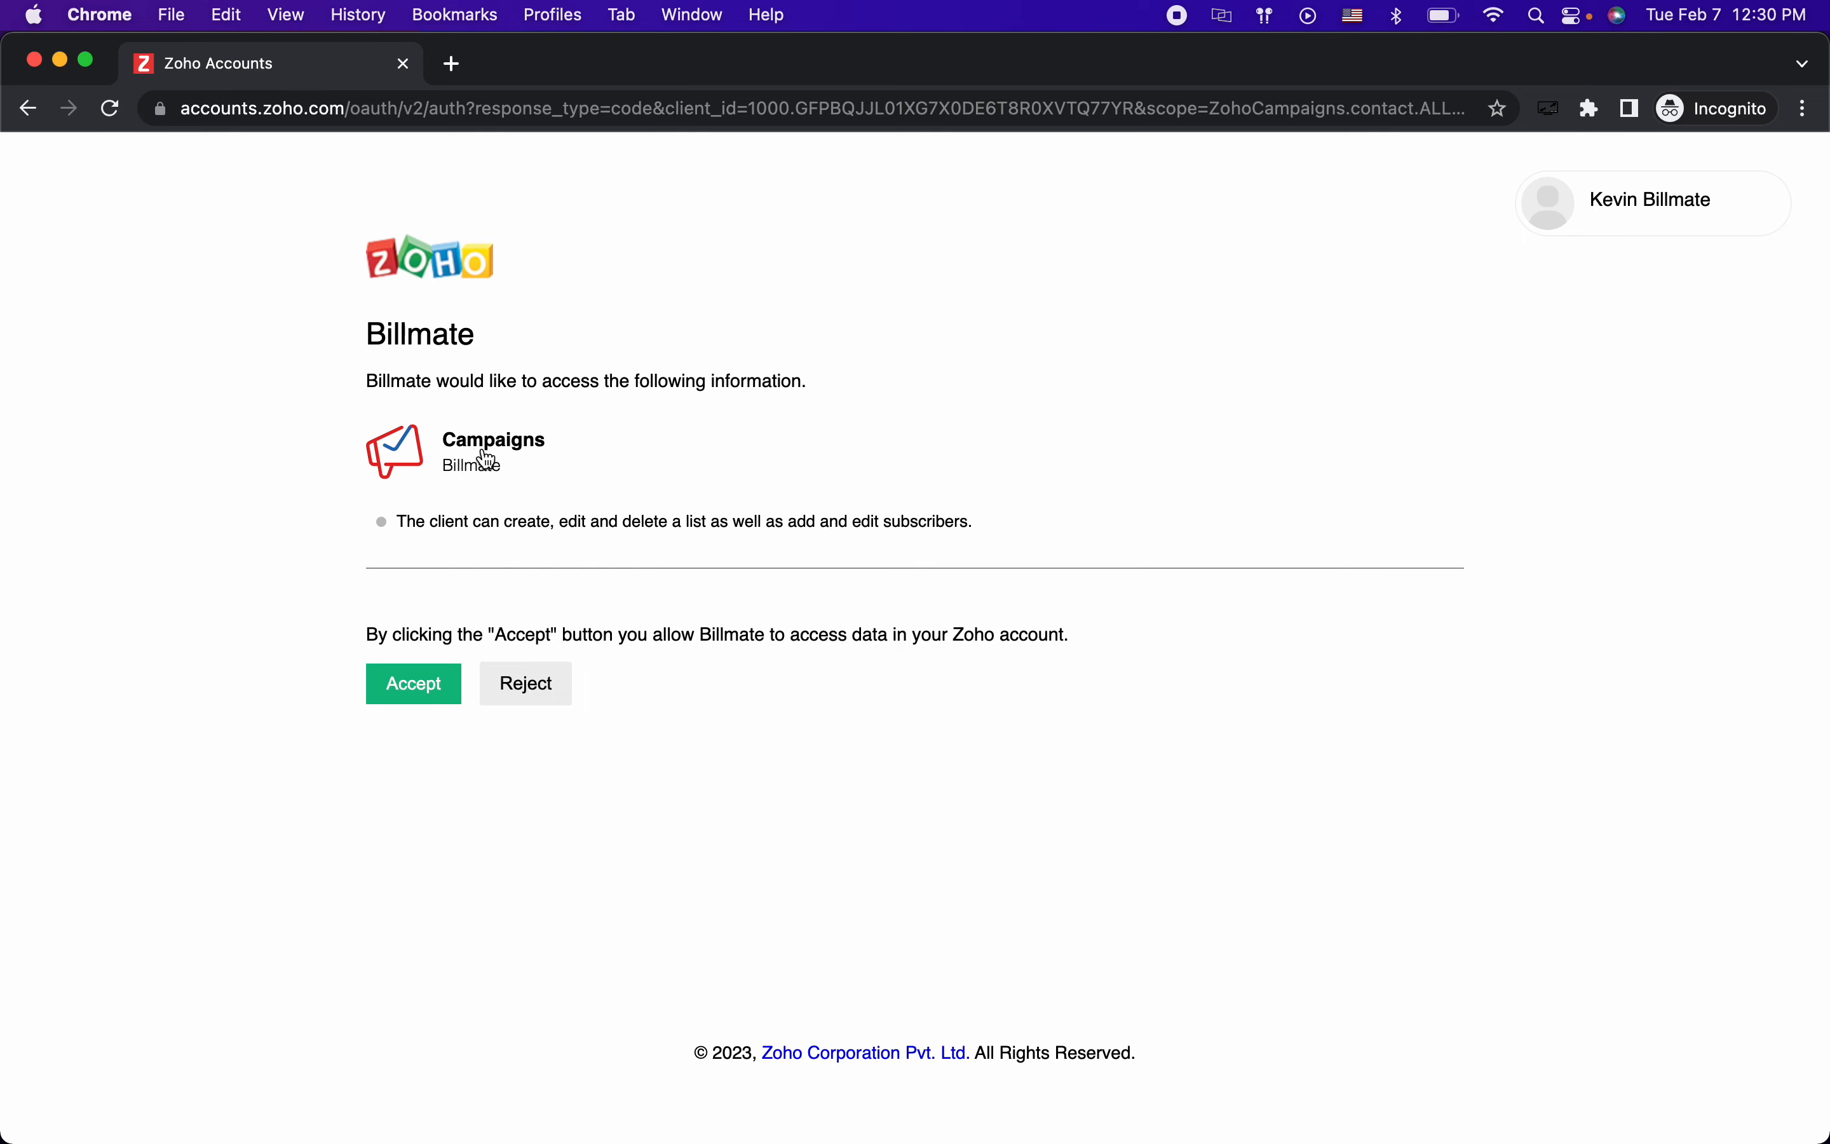
pyautogui.click(414, 687)
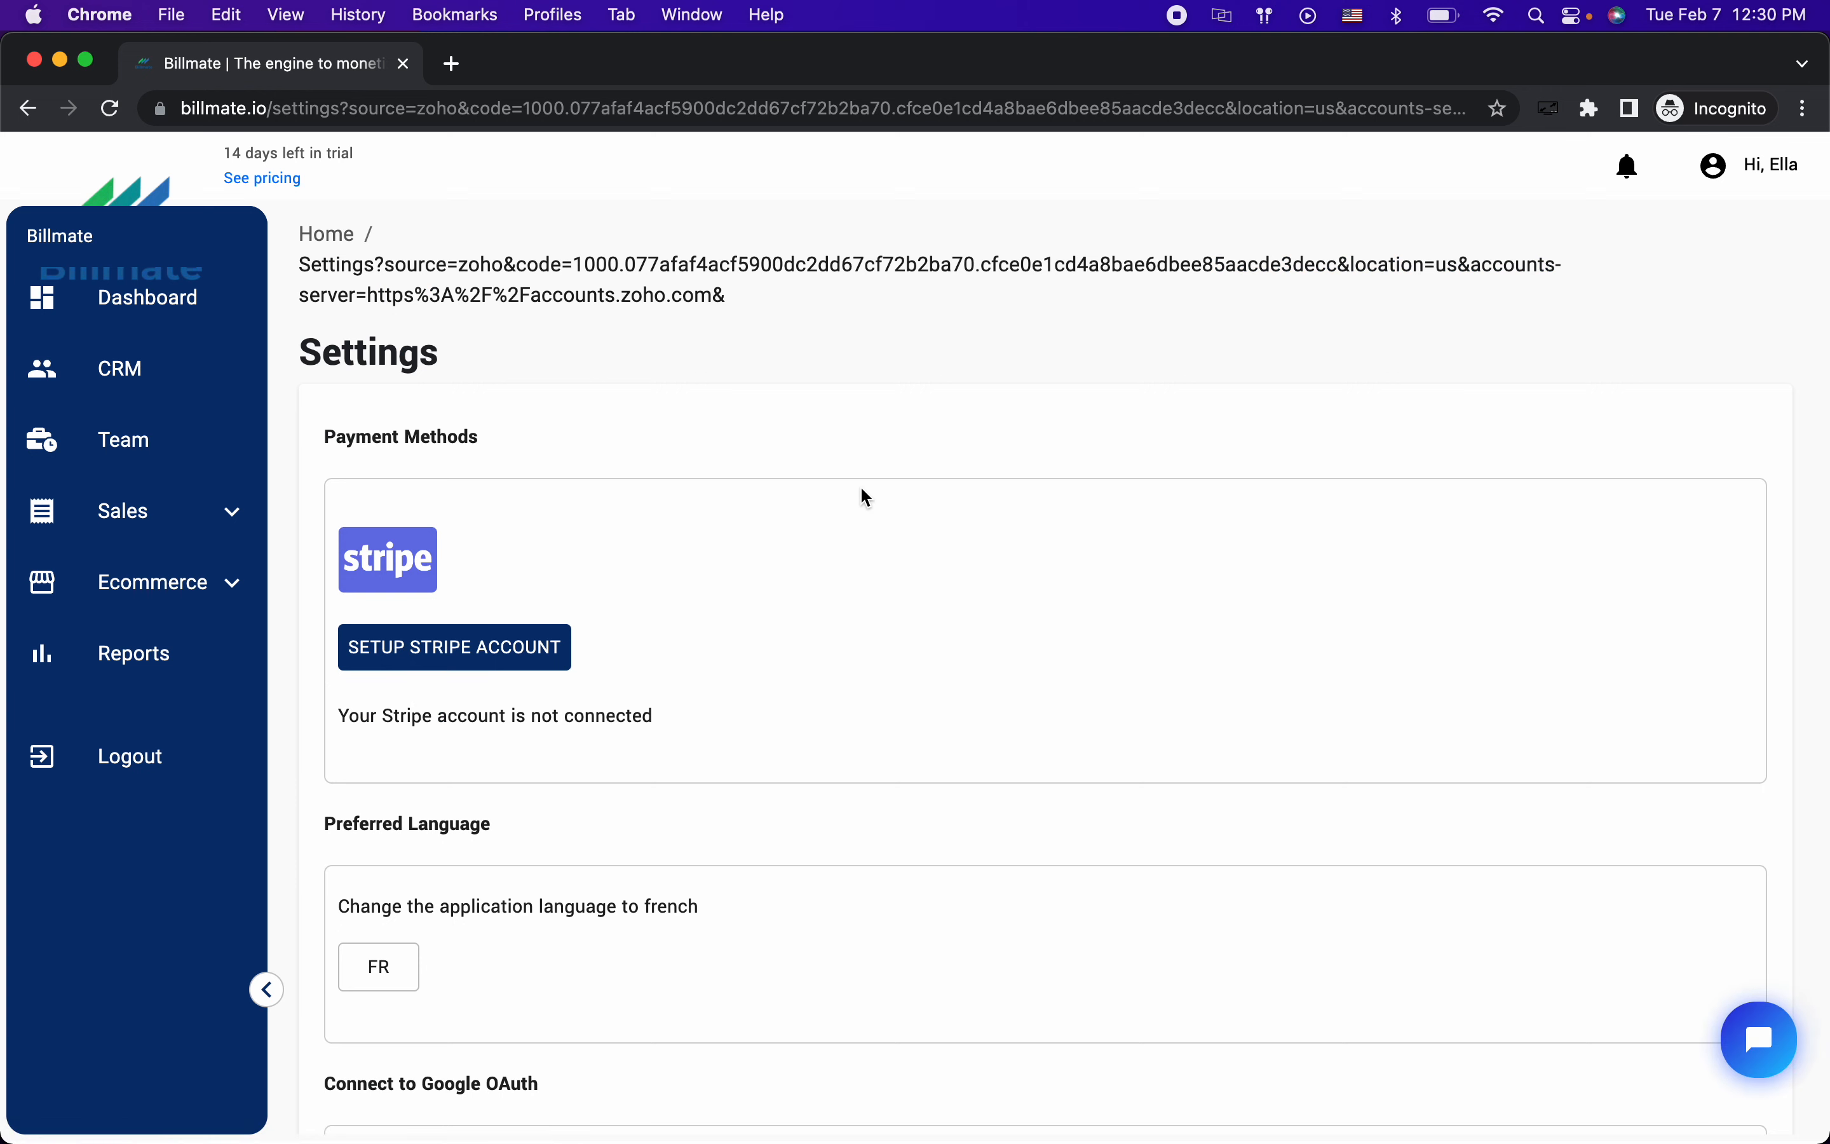
# Step: Scroll Settings to the Zoho OAuth section to confirm the Access Token is Active
pyautogui.scroll(-10, 867, 497)
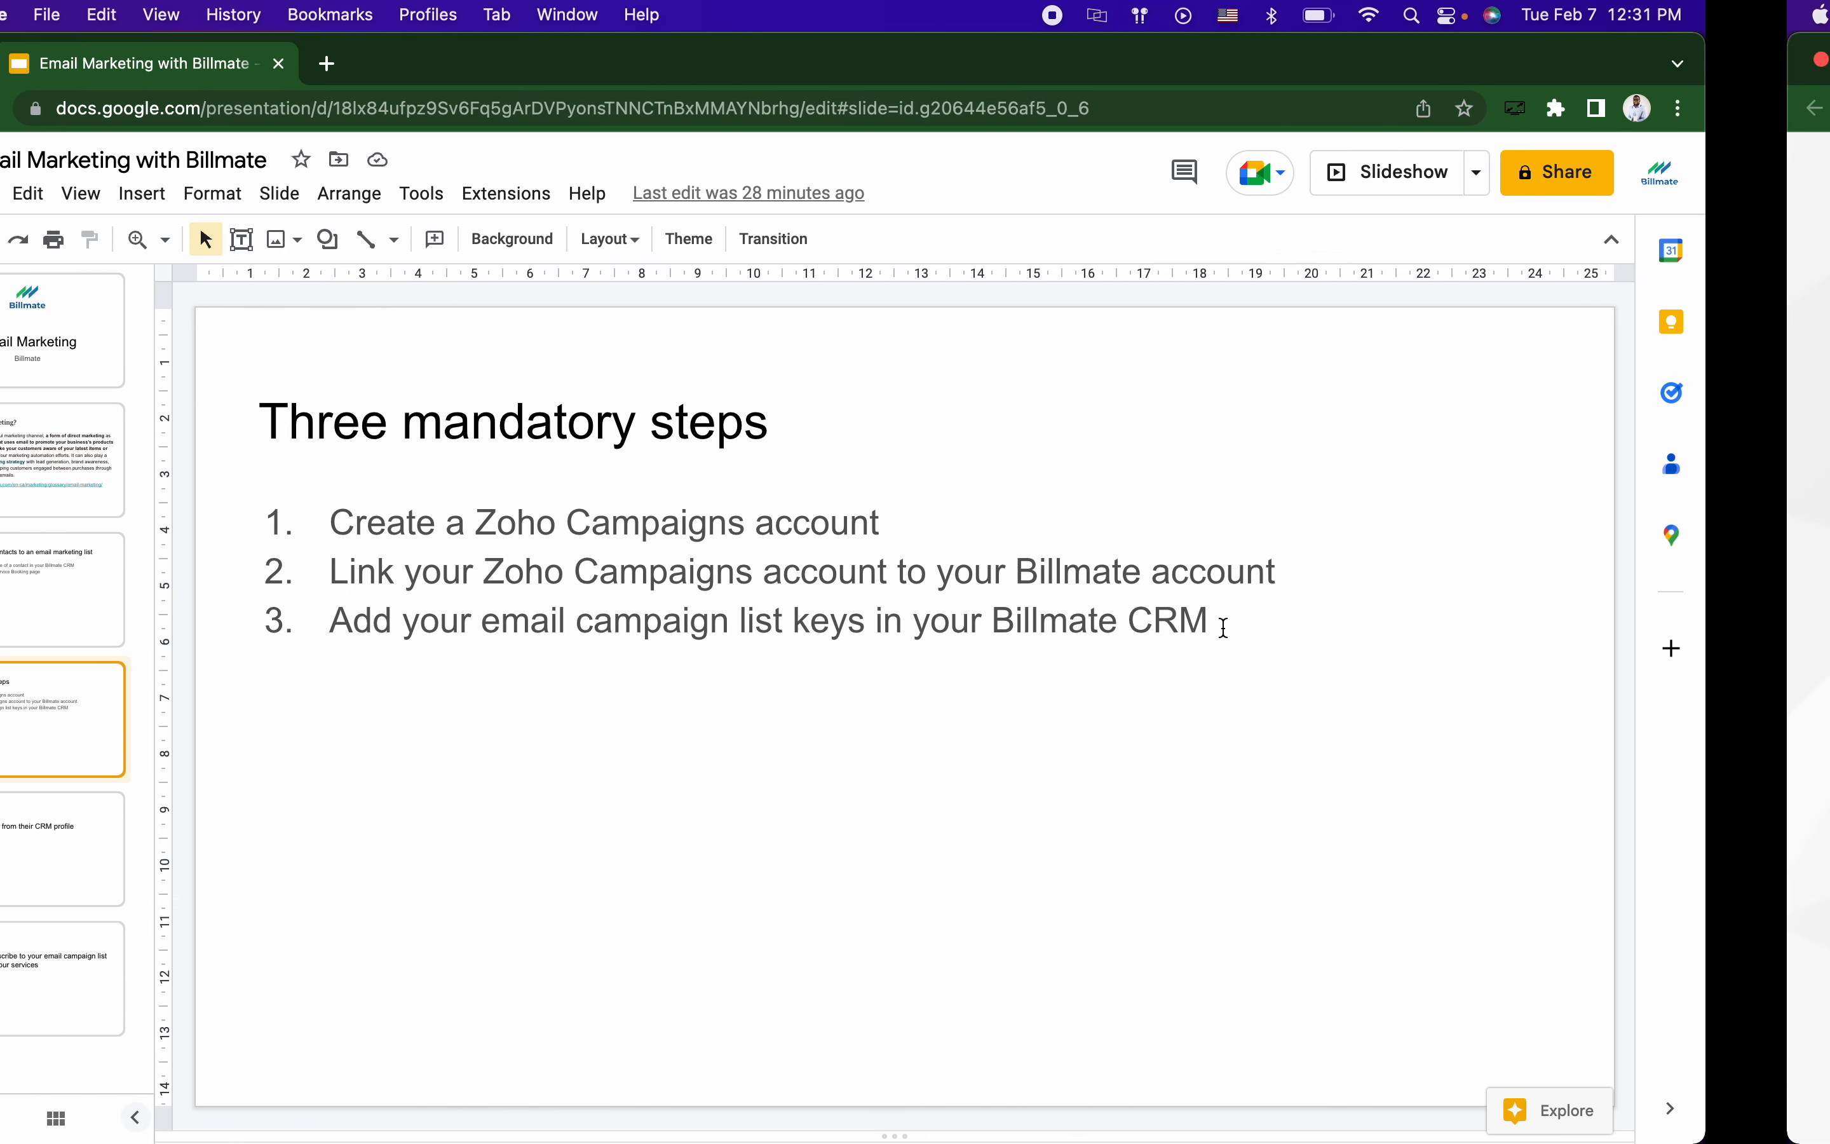
# Step: Switch desktops to the Chrome window showing the Zoho Accounts sign-in page
pyautogui.hotkey('ctrl', 'Right')
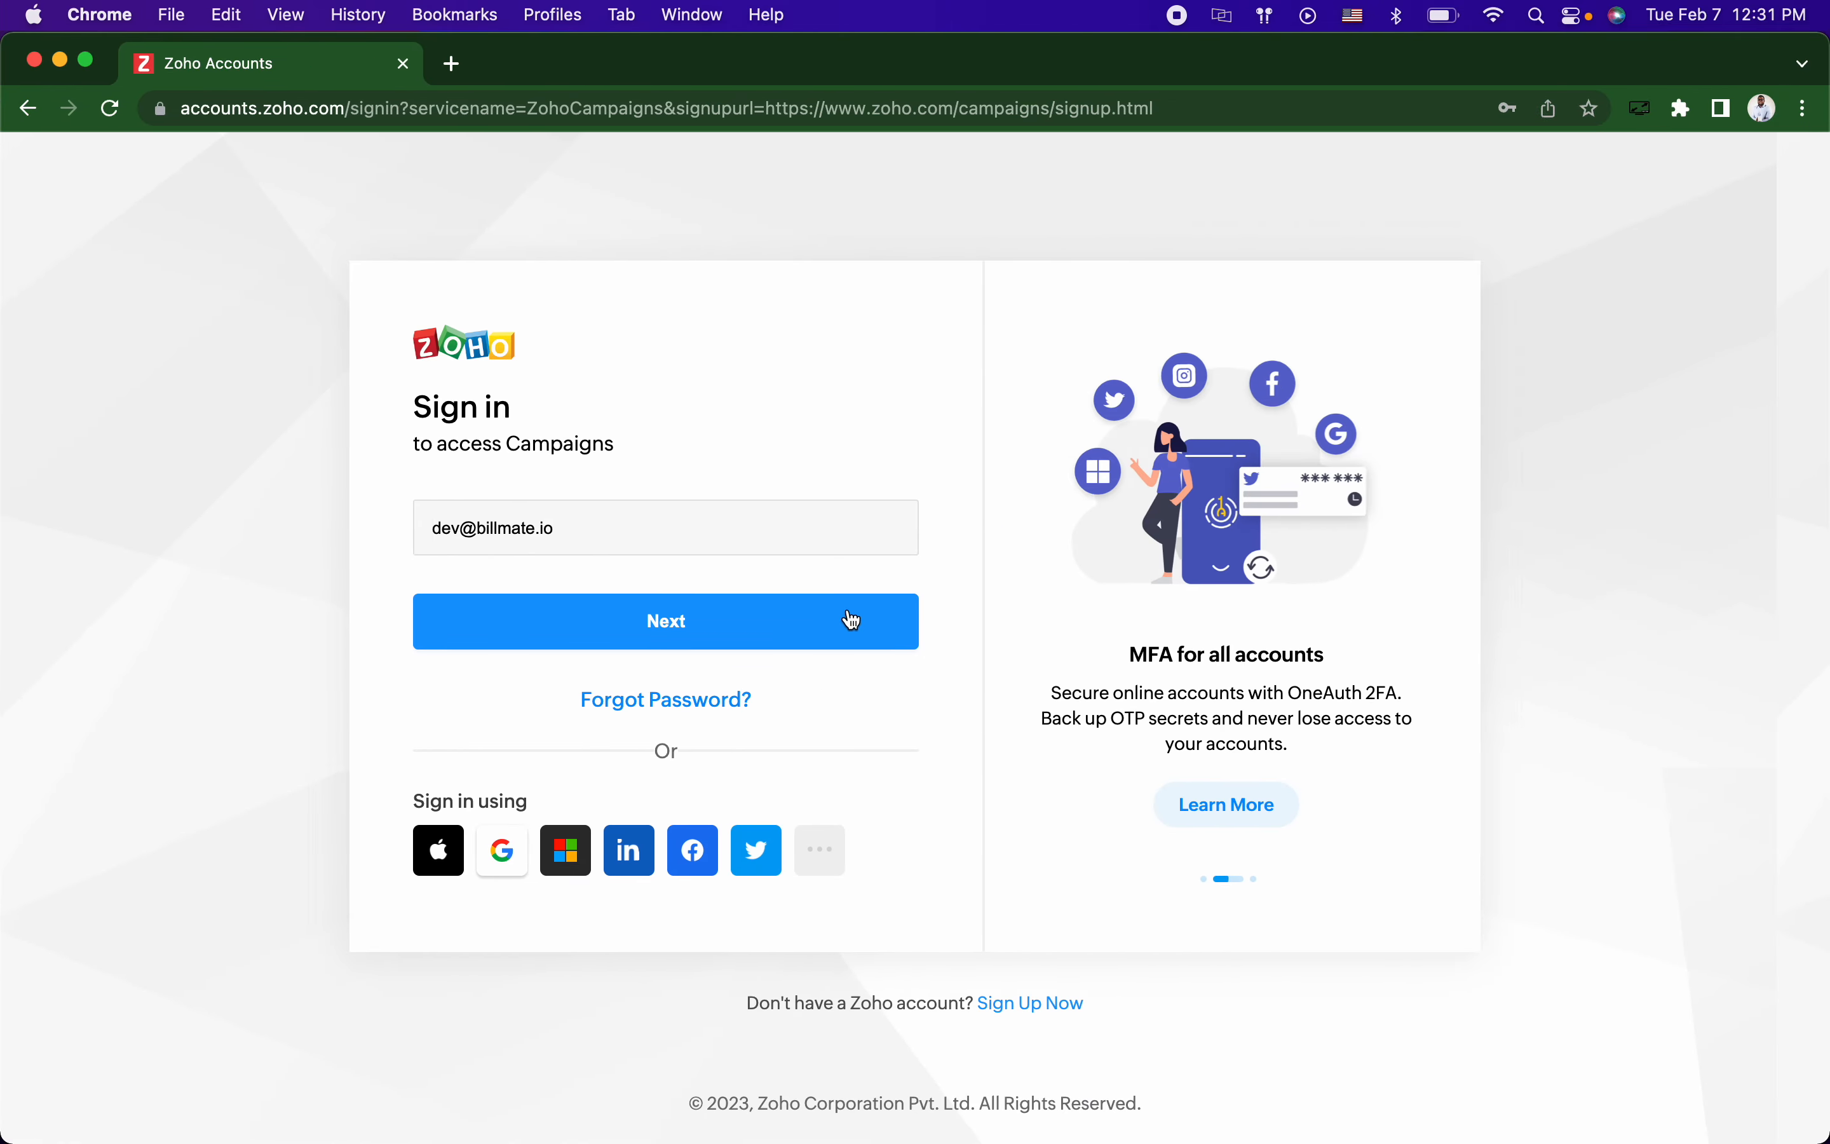
# Step: Sign in to Zoho Campaigns using the pre-filled e-mail and autofilled password
pyautogui.click(844, 617)
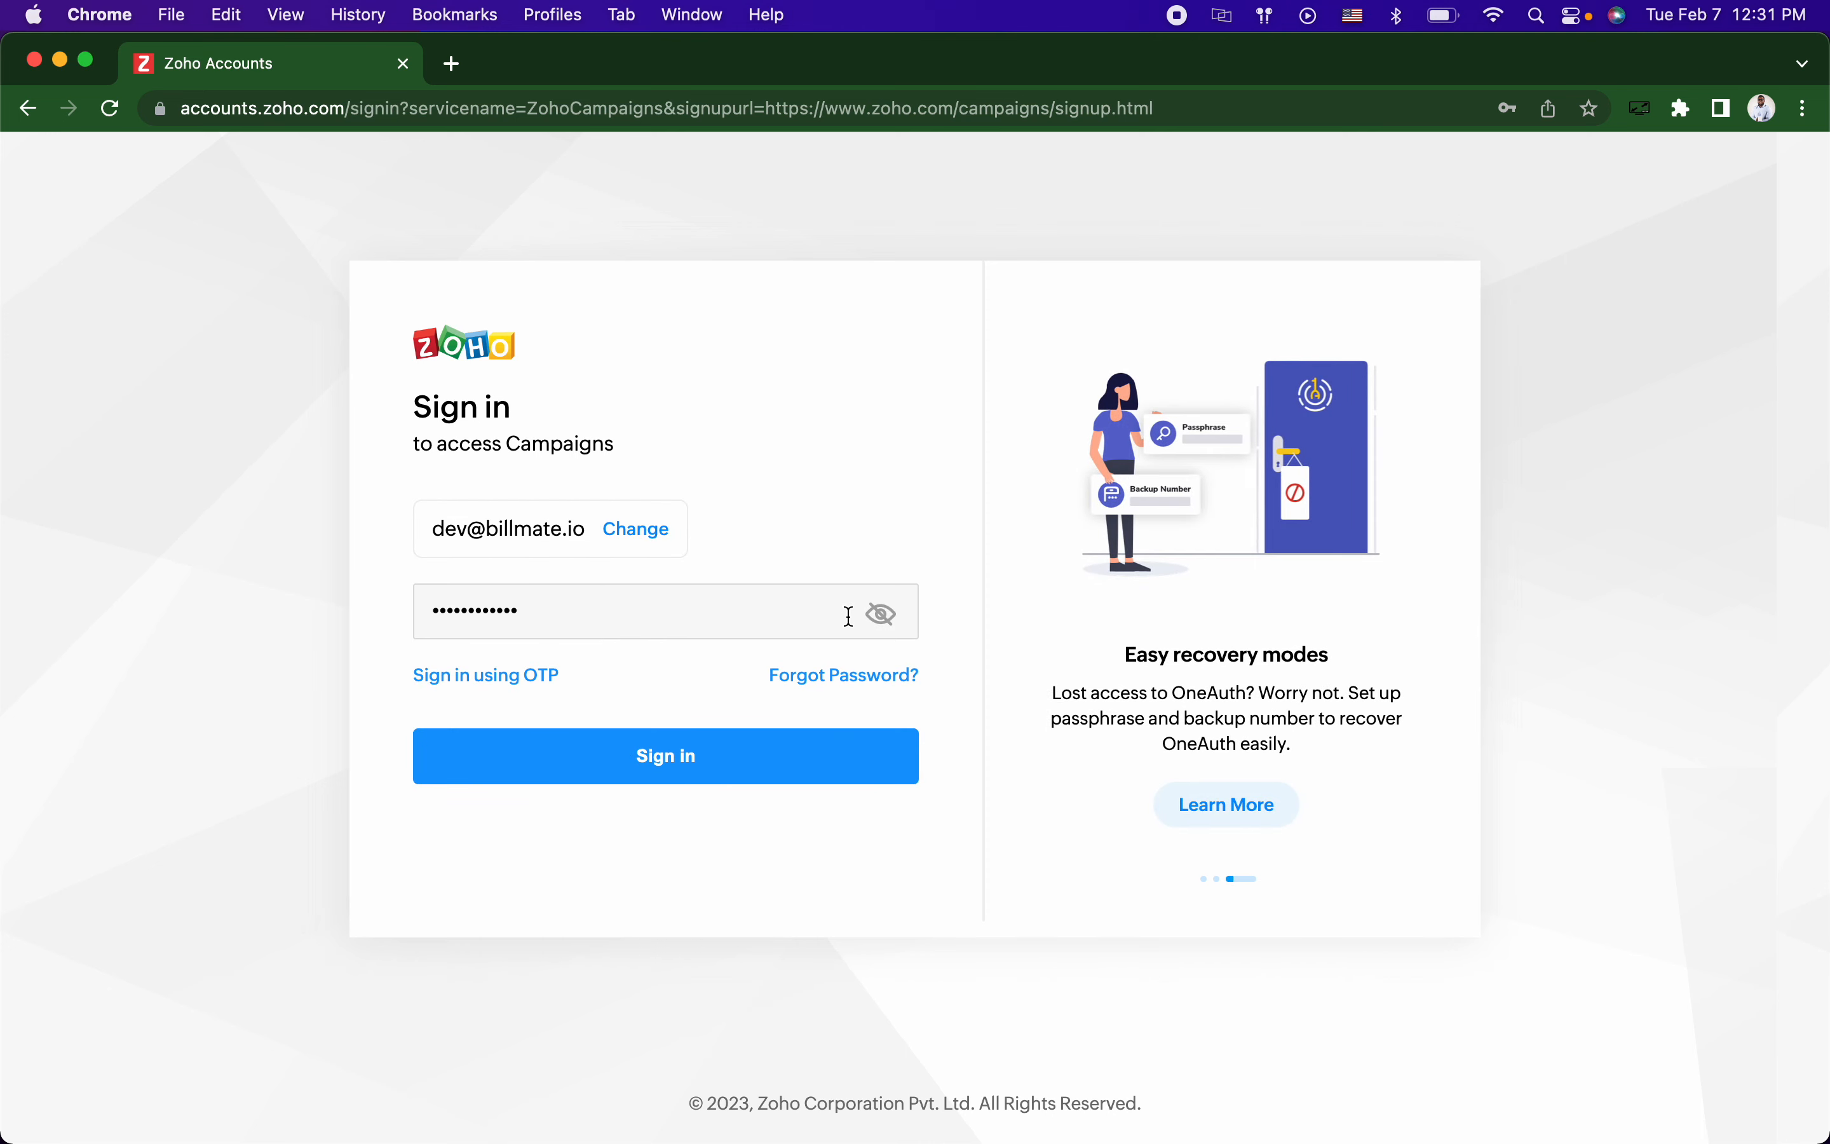
pyautogui.click(775, 745)
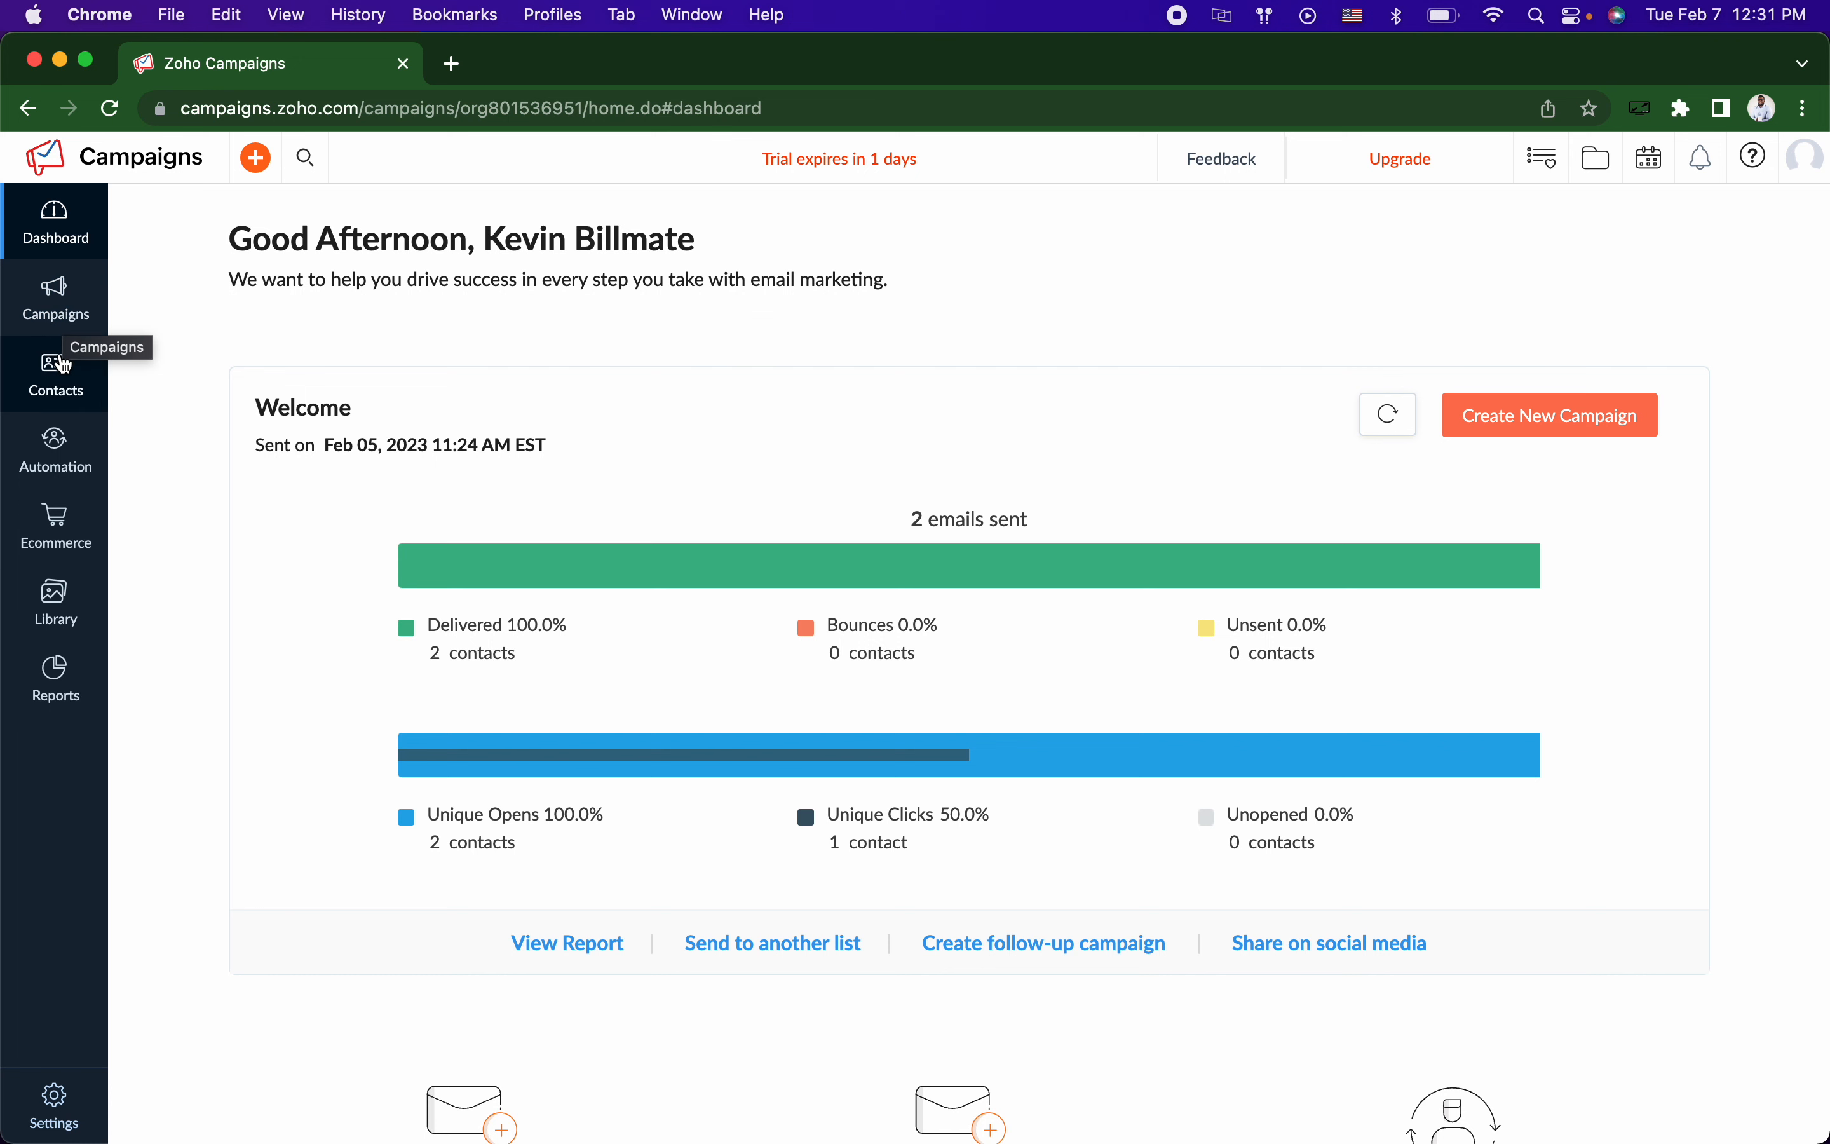
# Step: Go to Contacts > Manage Lists and launch the Create List dialog
pyautogui.moveTo(102, 382)
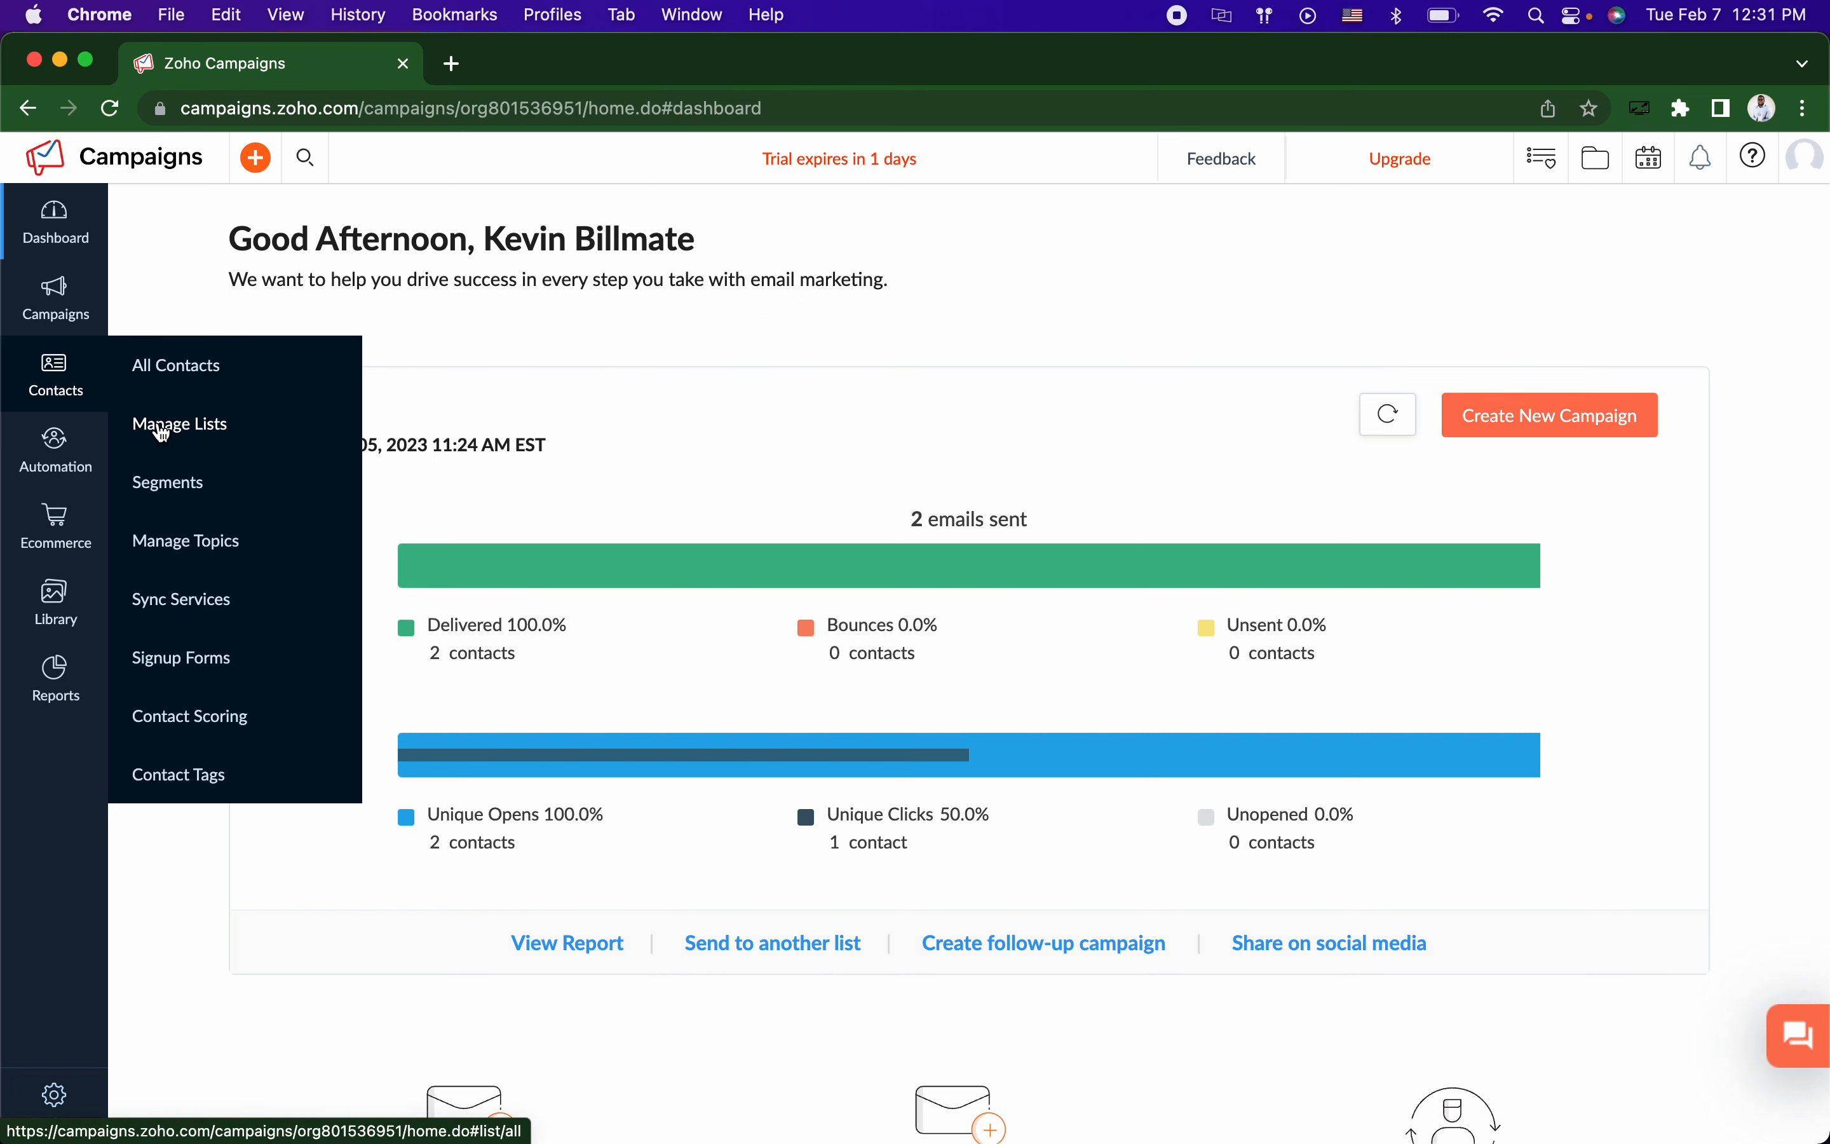
pyautogui.click(161, 425)
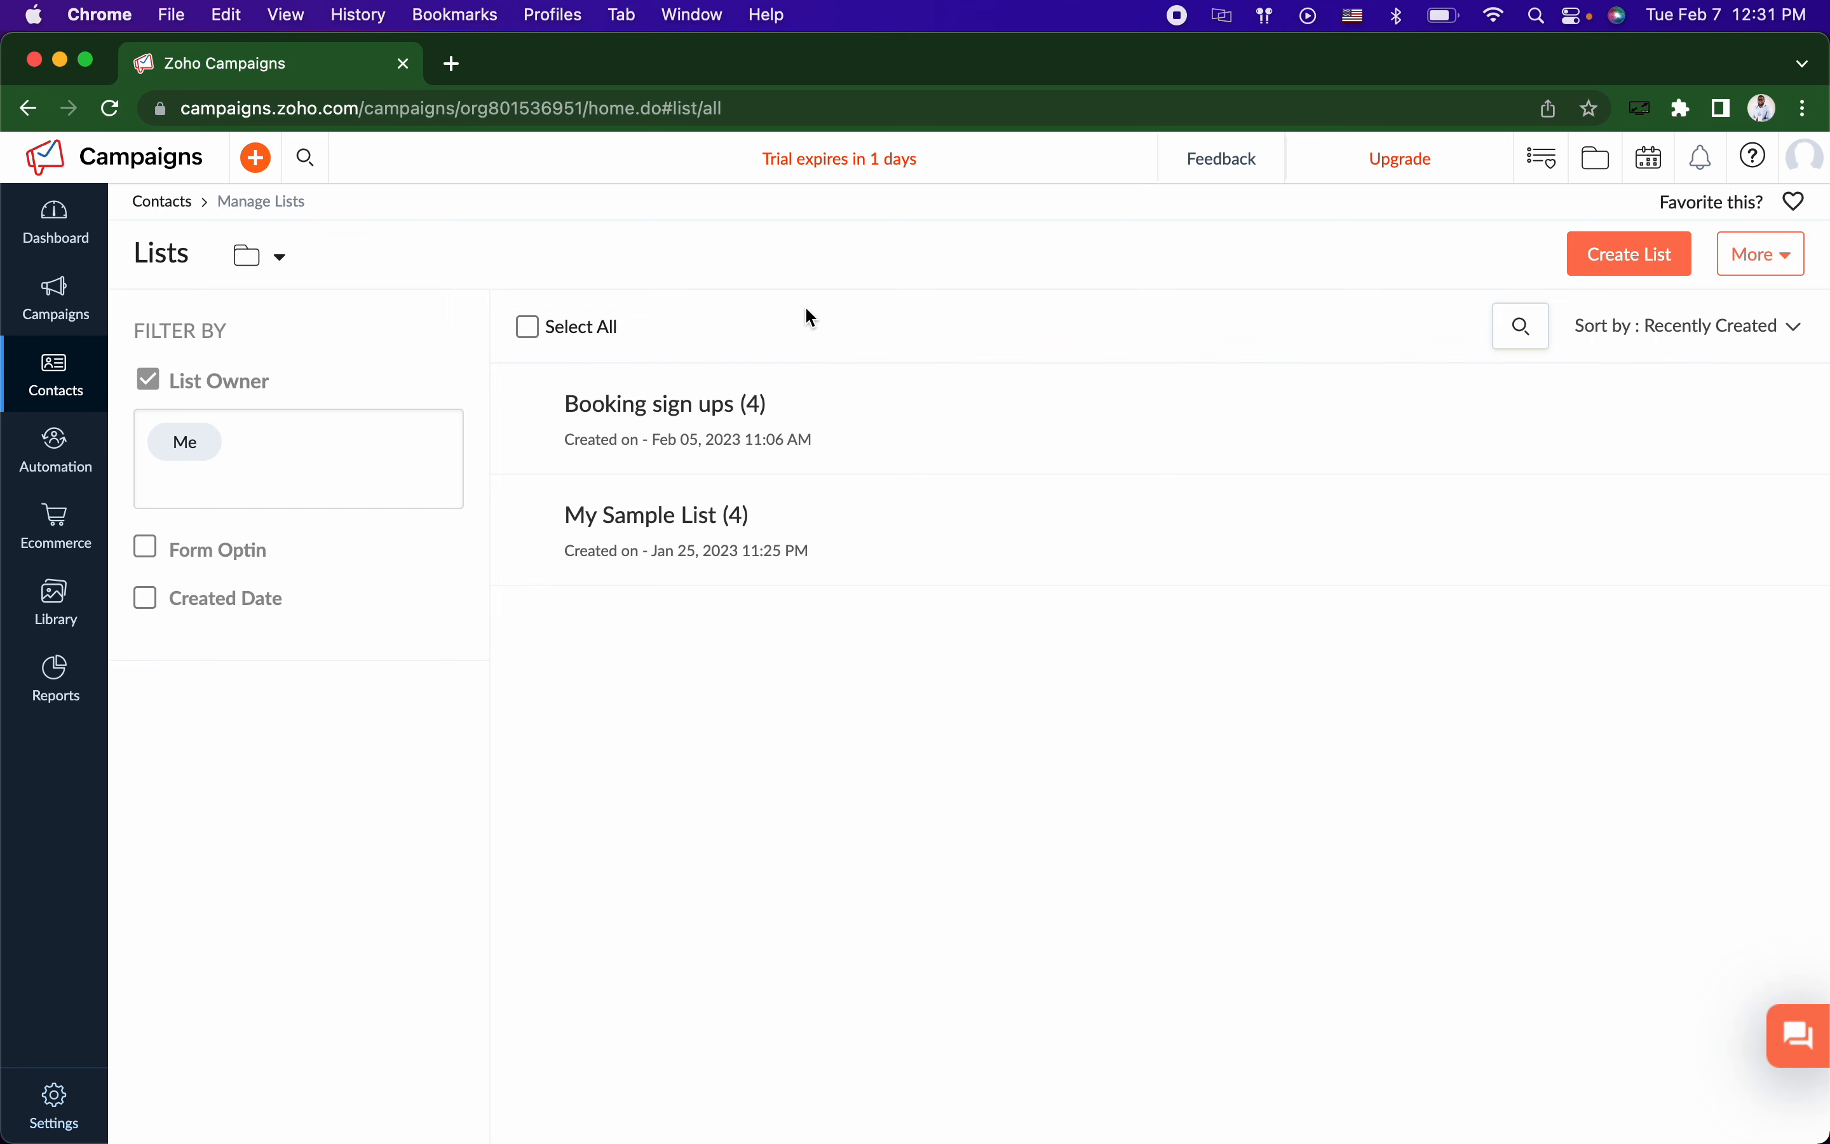
pyautogui.moveTo(70, 382)
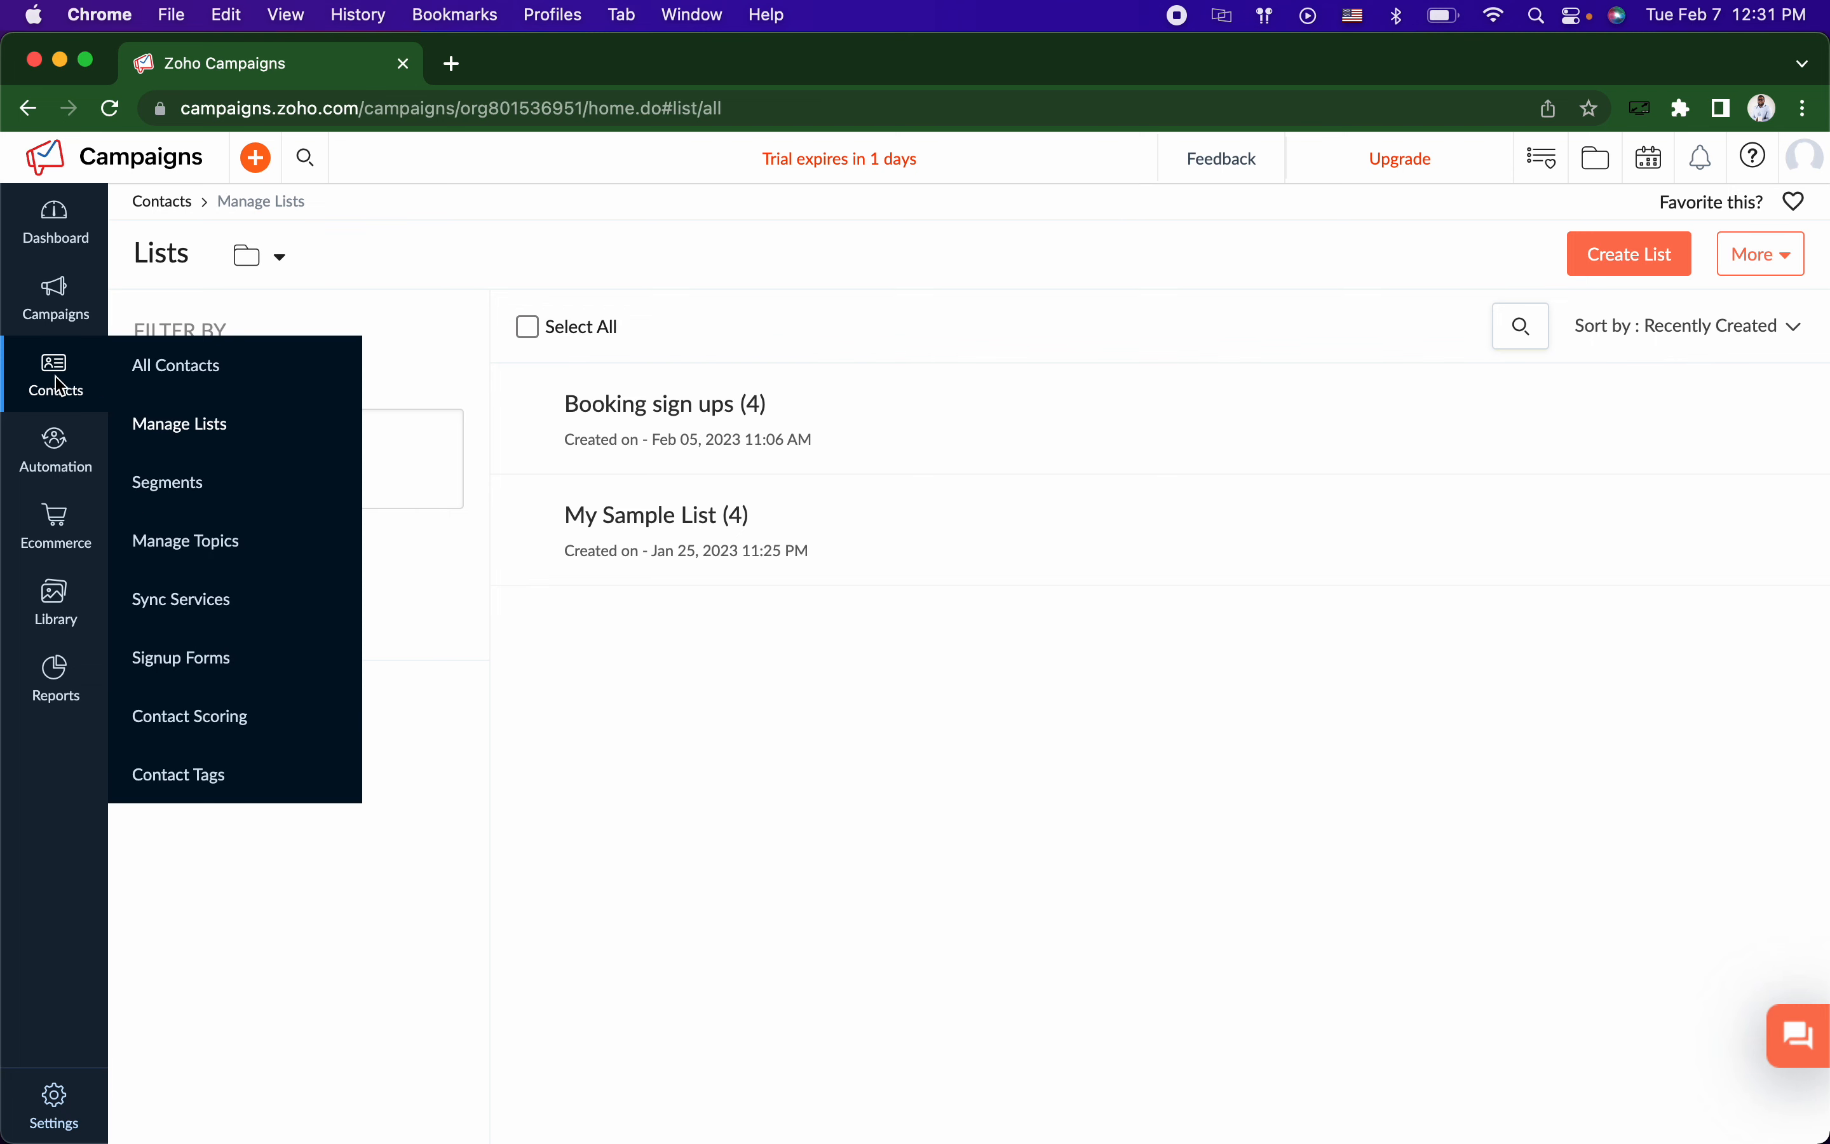
pyautogui.click(187, 425)
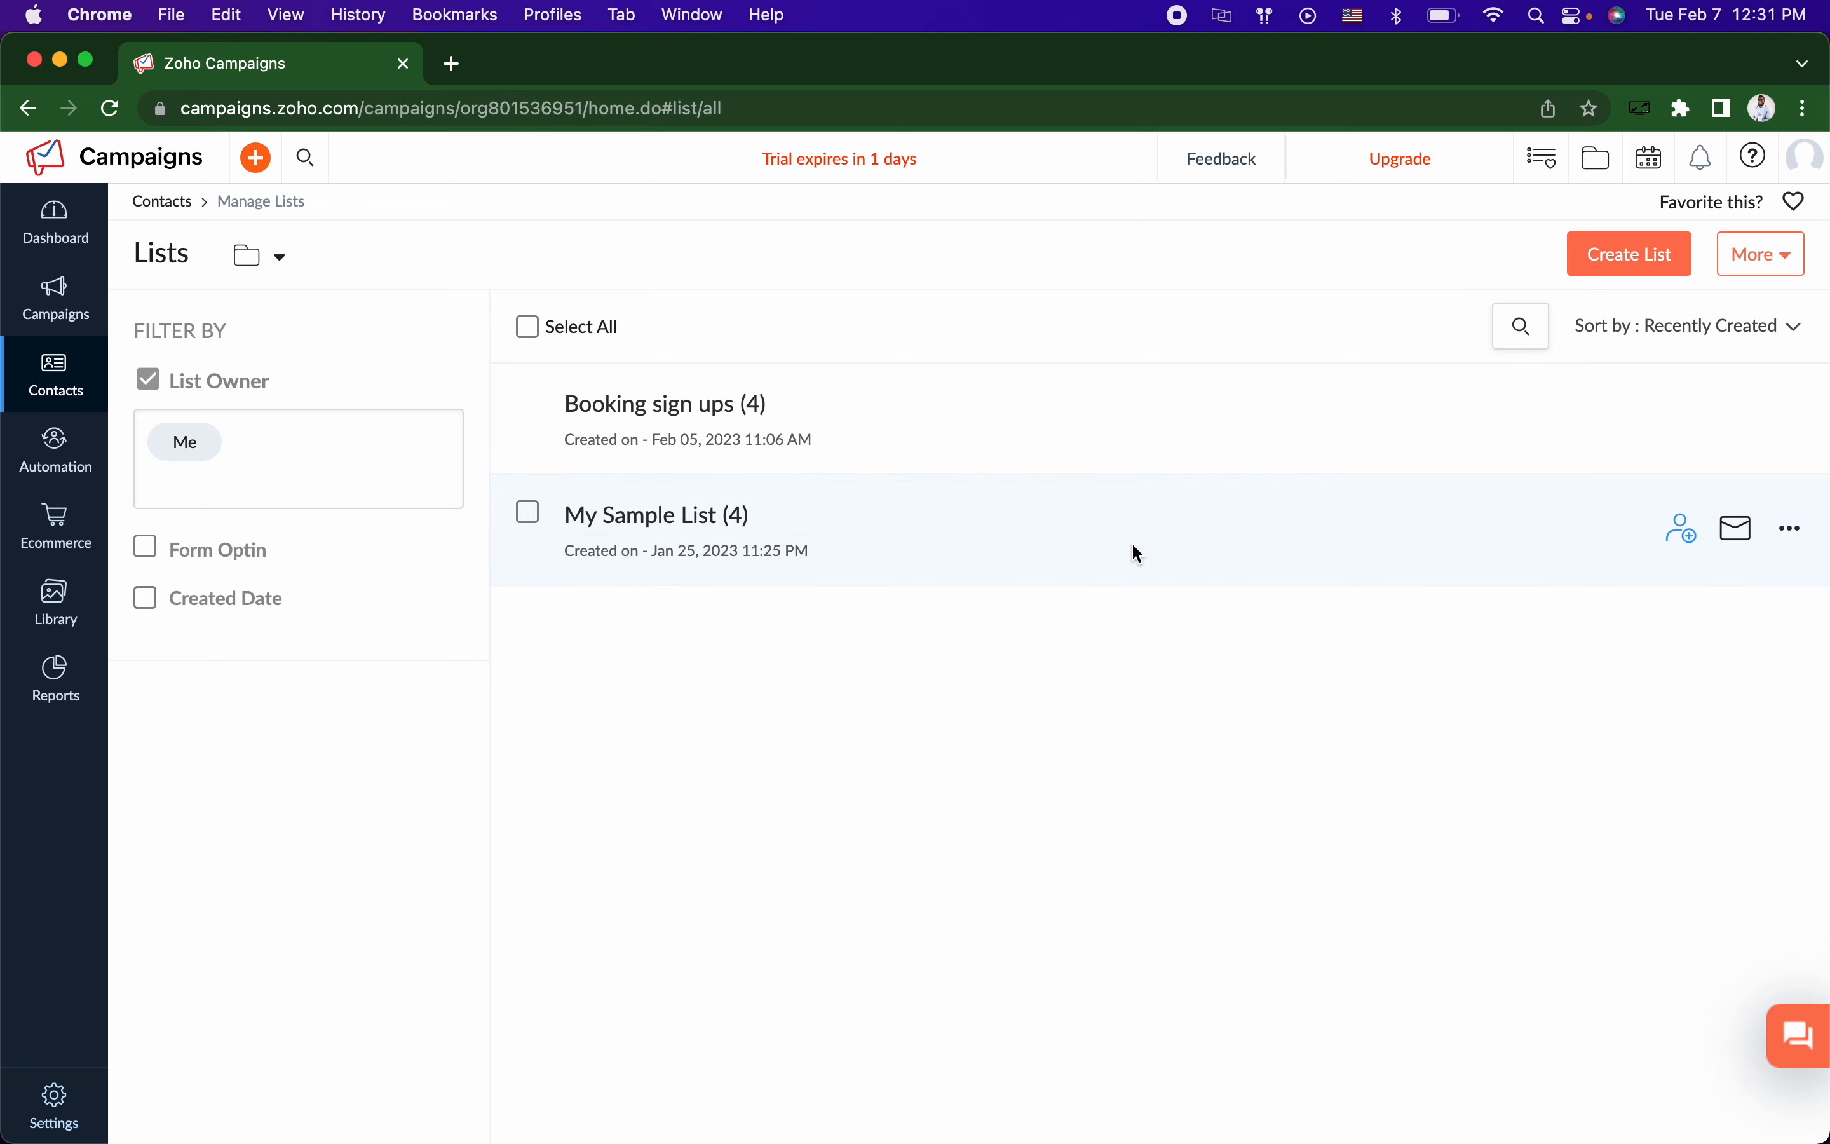
pyautogui.click(1596, 259)
# Step: Create a Zoho Campaigns list named 'Newsletter' and choose to add contacts later
pyautogui.click(1082, 284)
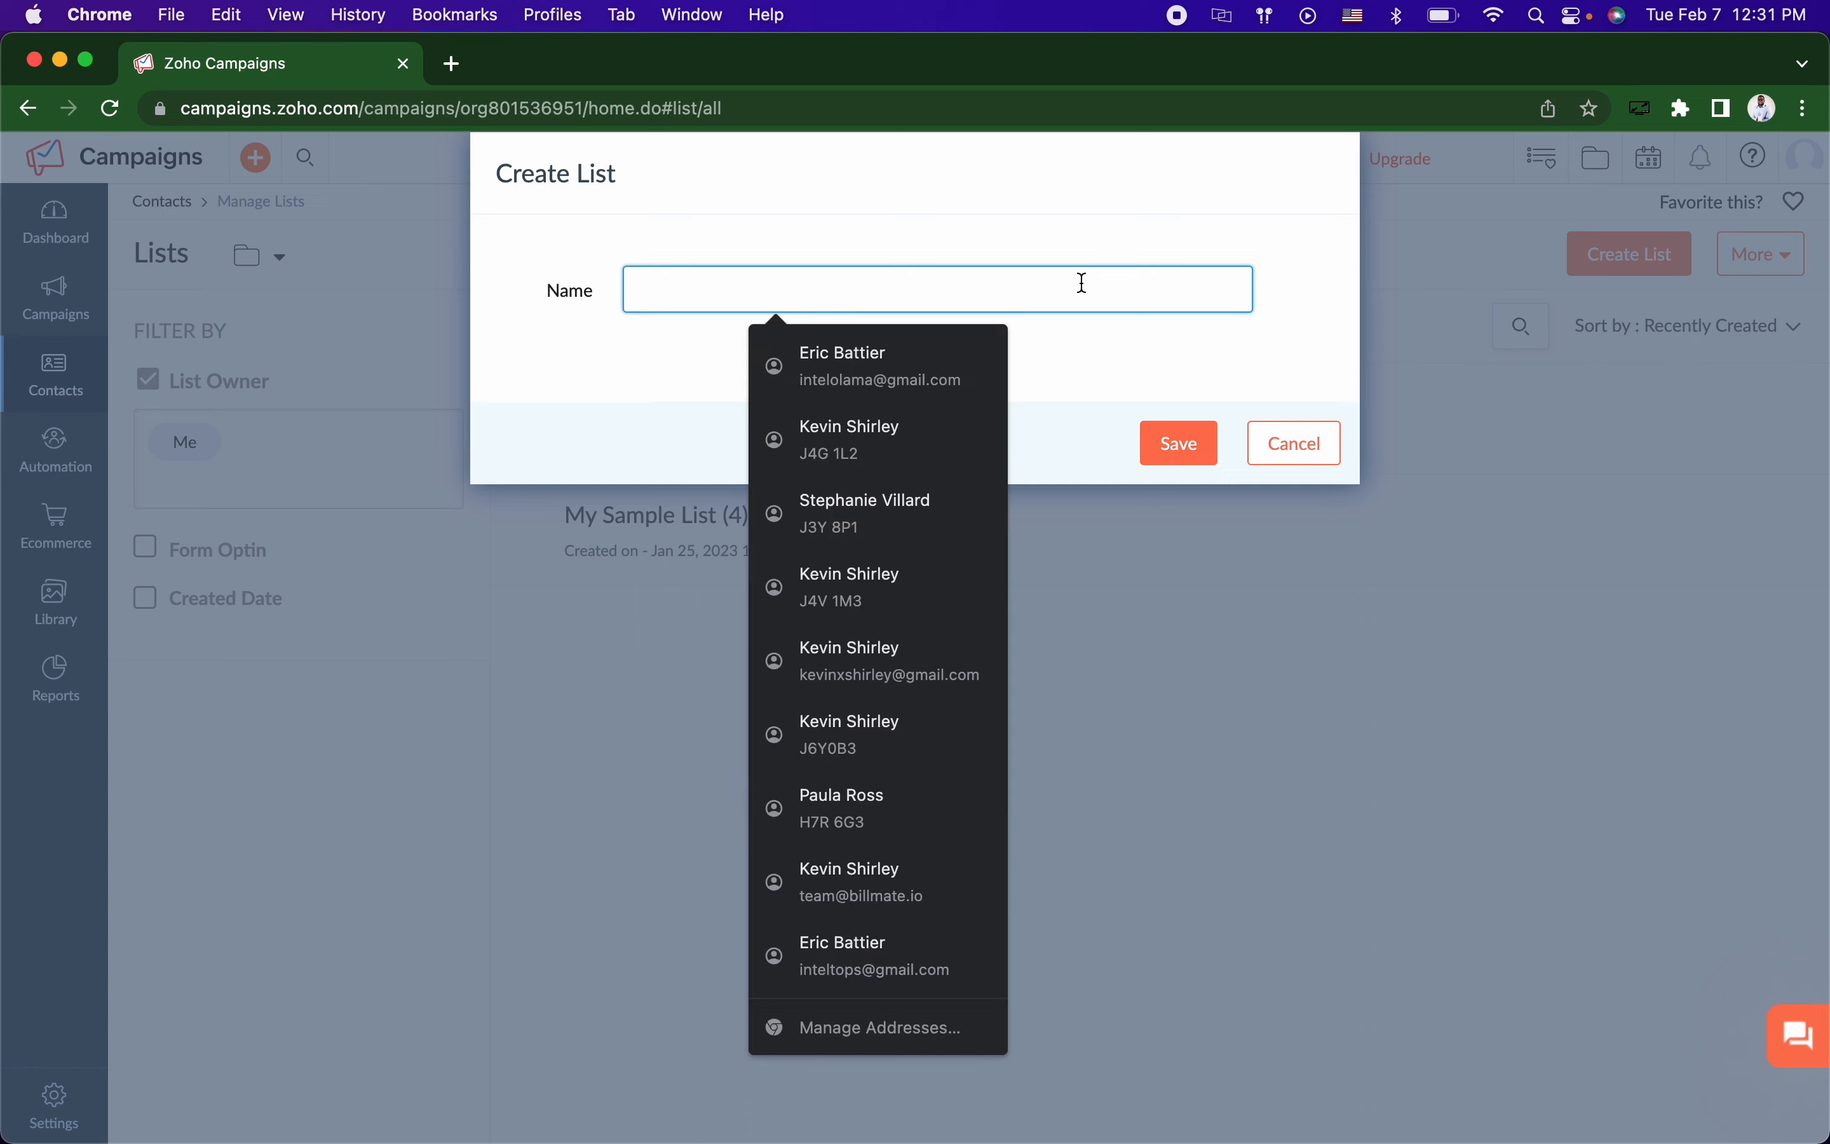
pyautogui.write('N')
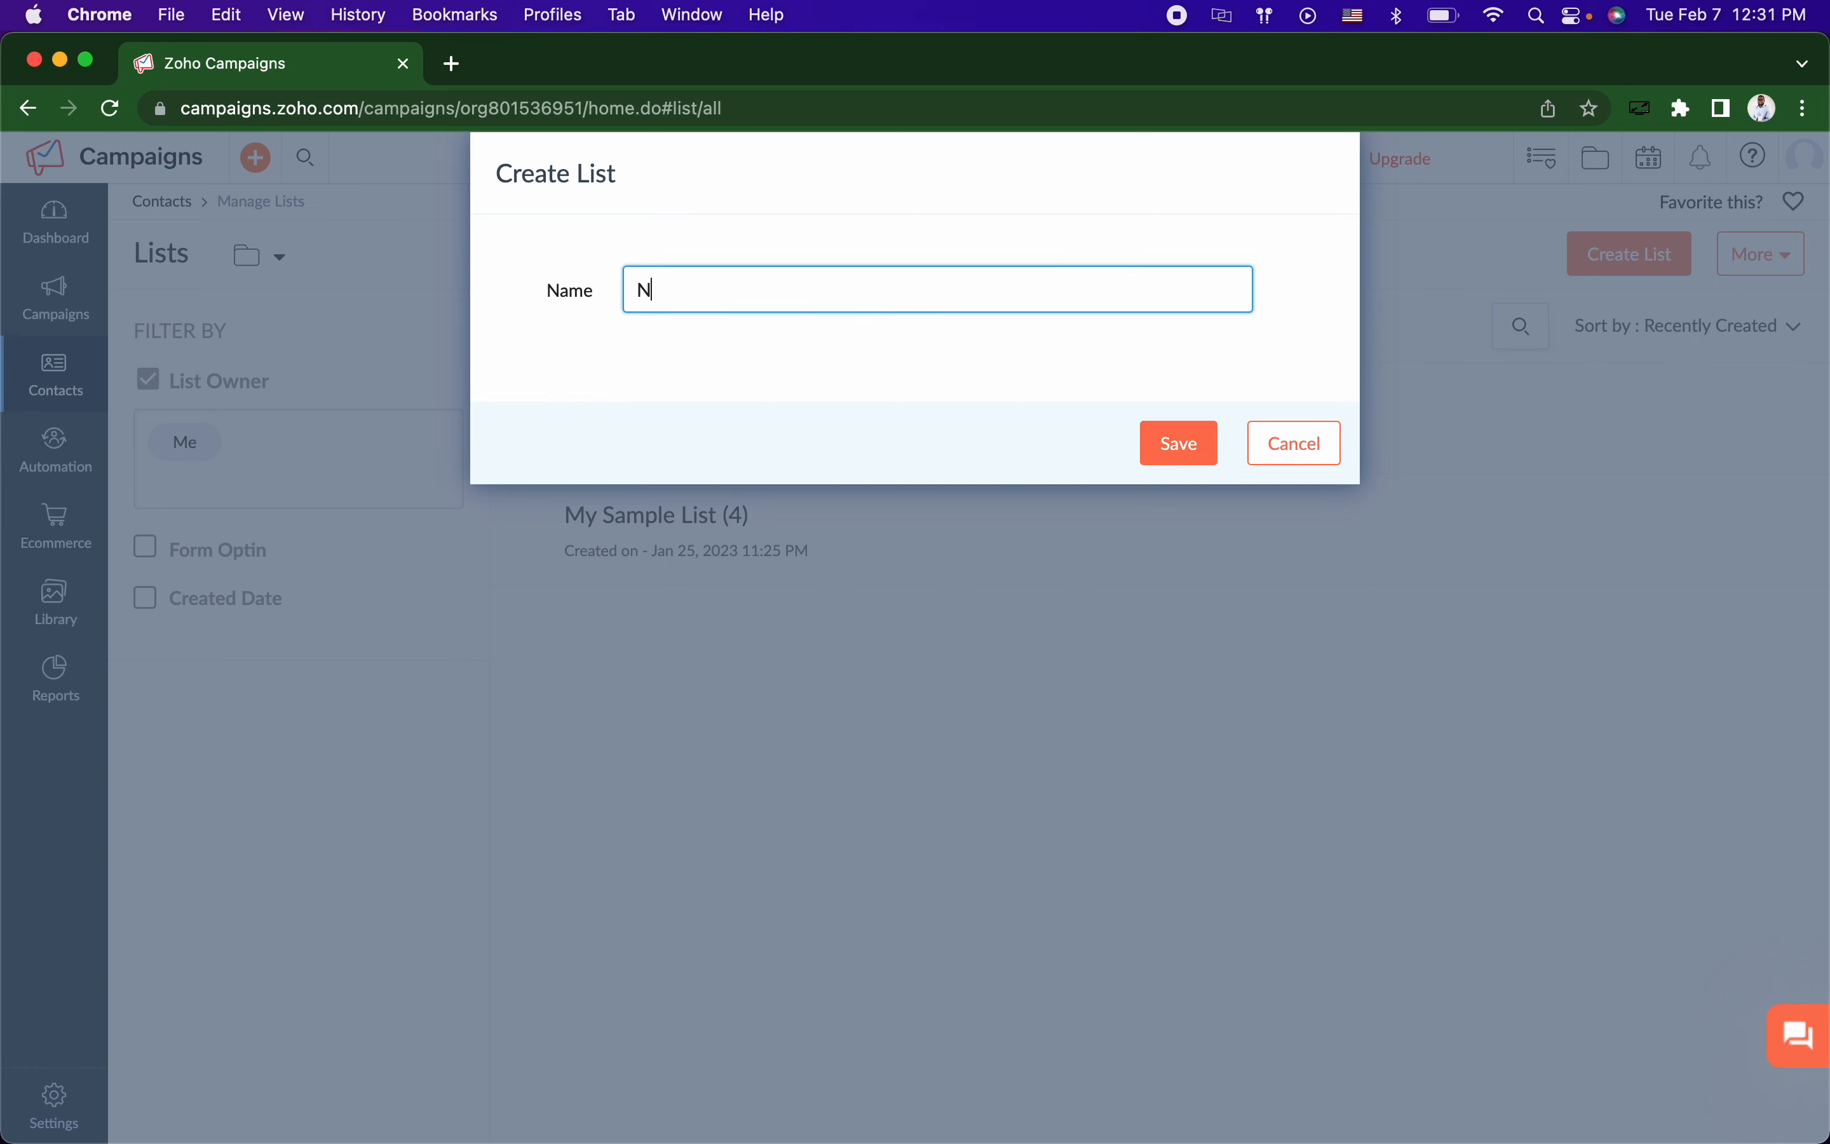
pyautogui.write('ewsletter')
pyautogui.click(1172, 440)
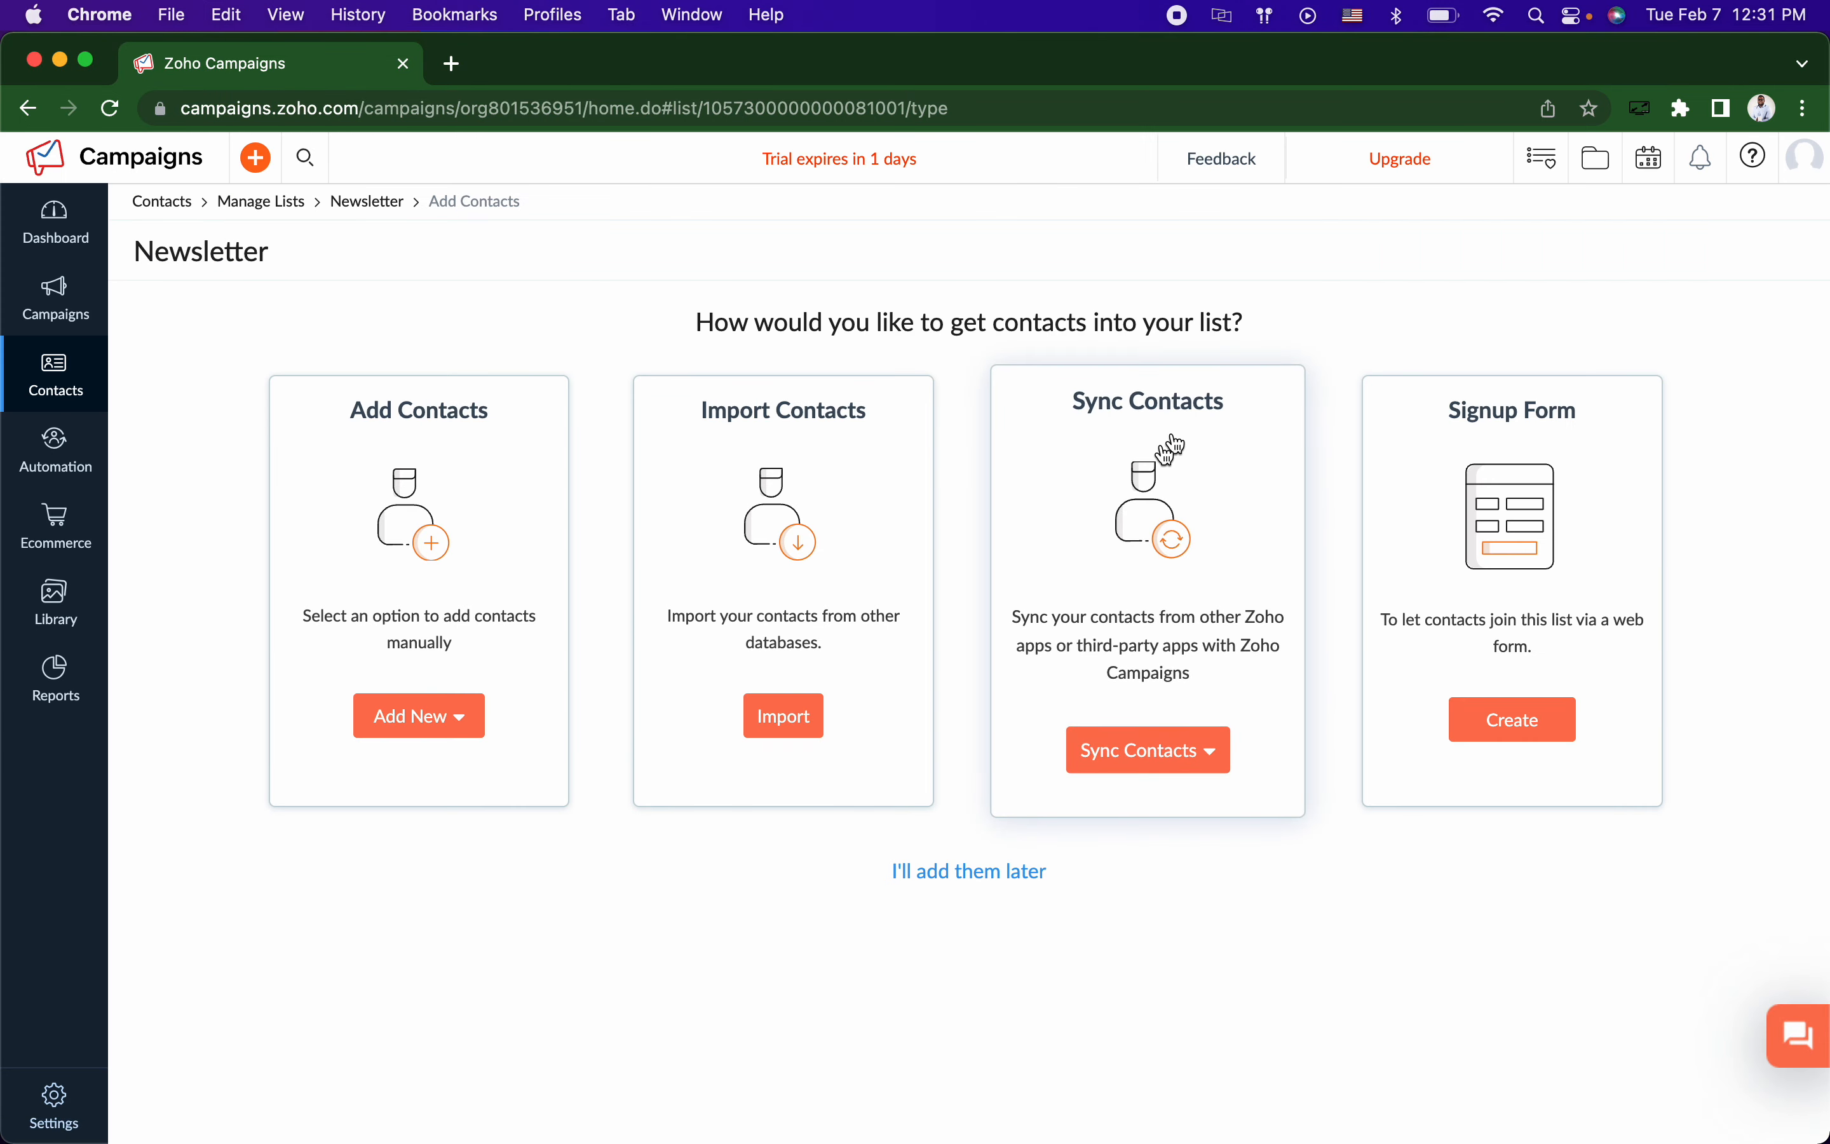
pyautogui.click(982, 872)
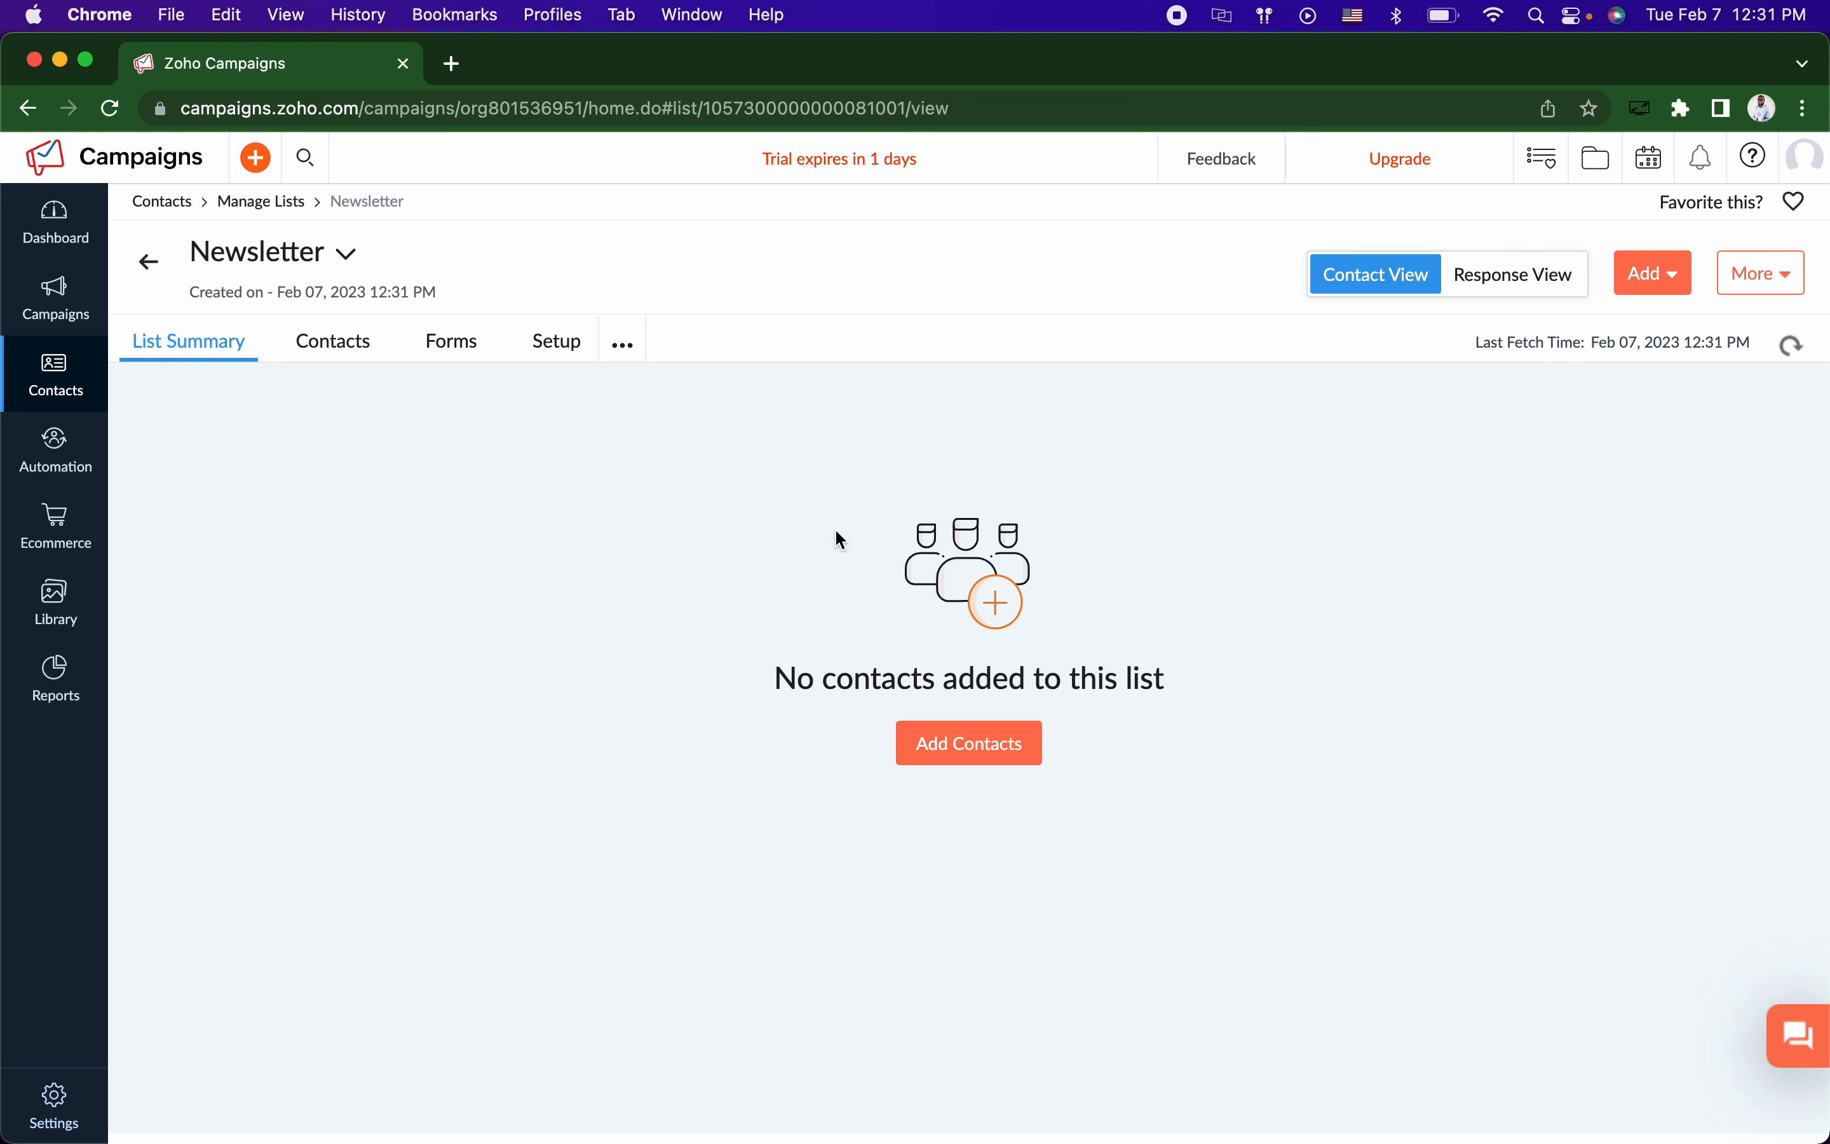
# Step: Switch off the Newsletter list's signup form in Setup, copy its list key, and return to Slides
pyautogui.click(563, 350)
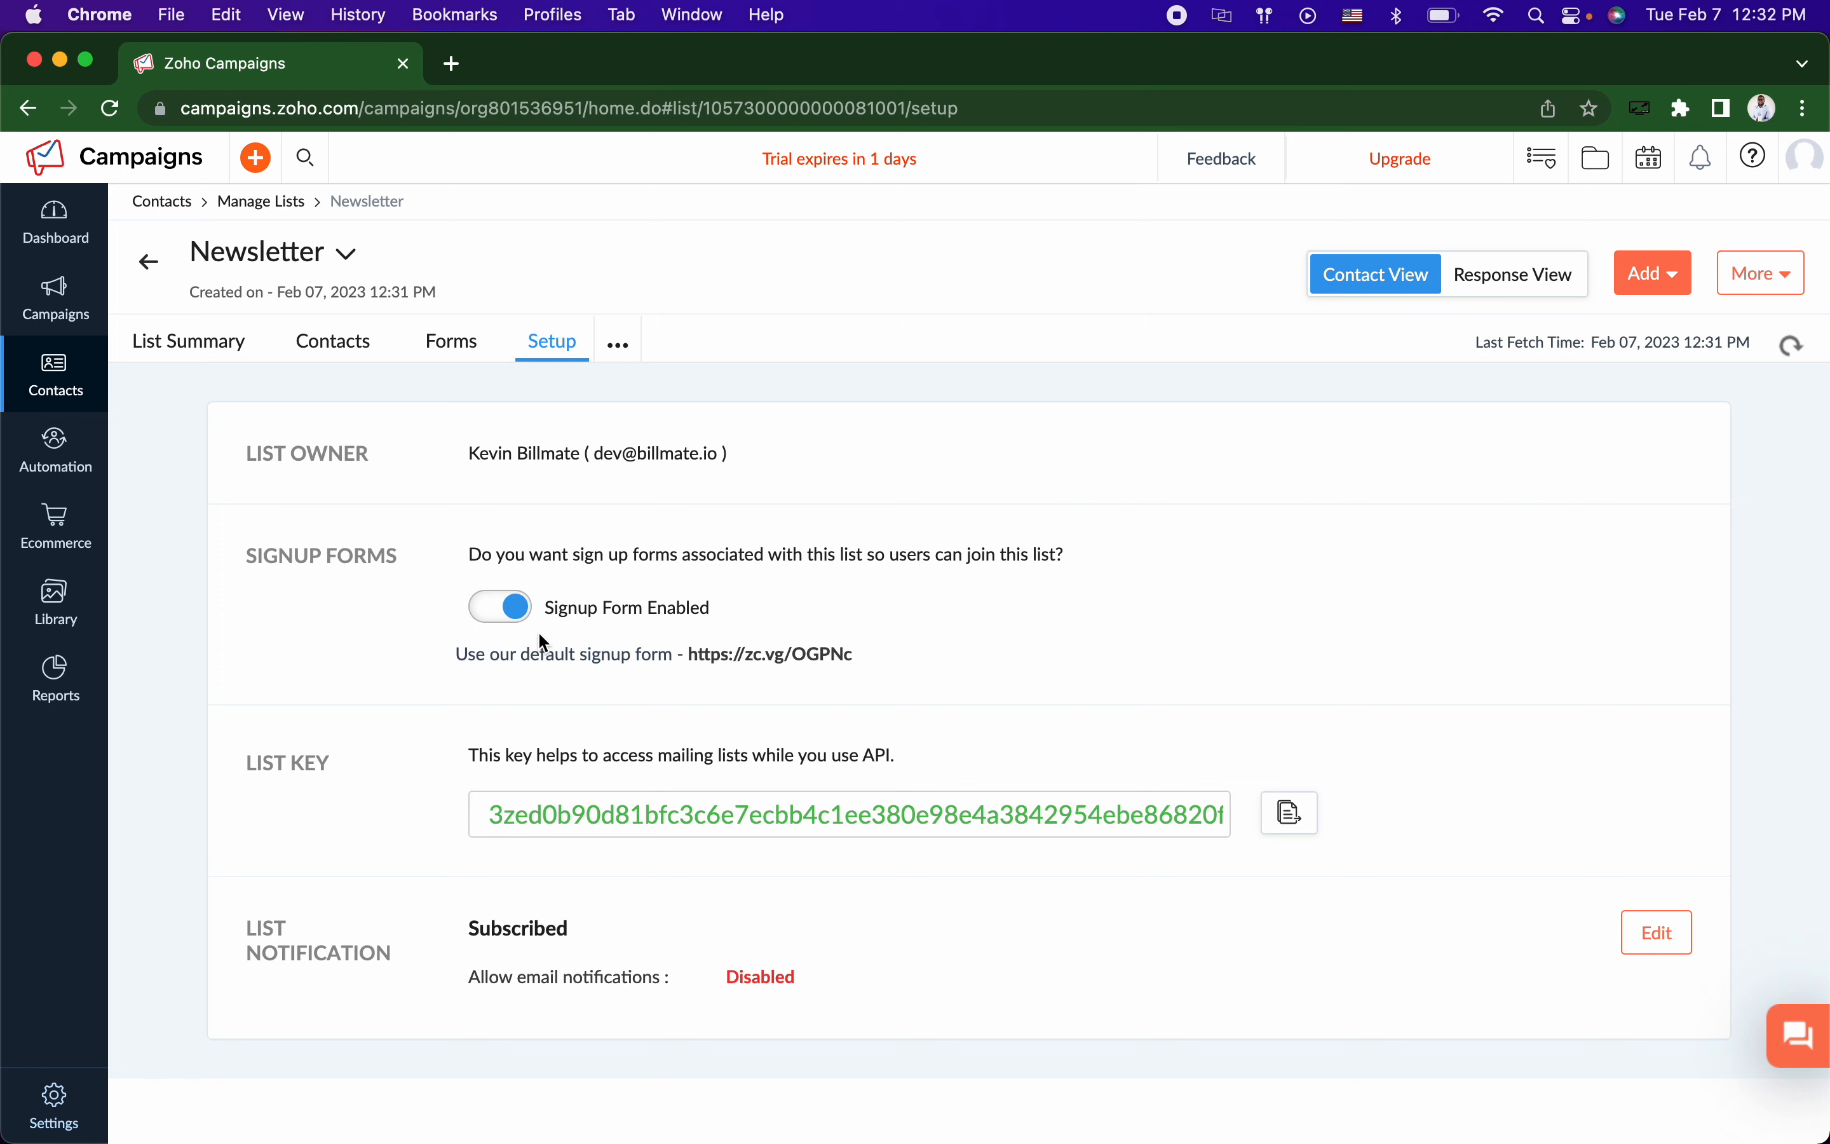
pyautogui.click(500, 612)
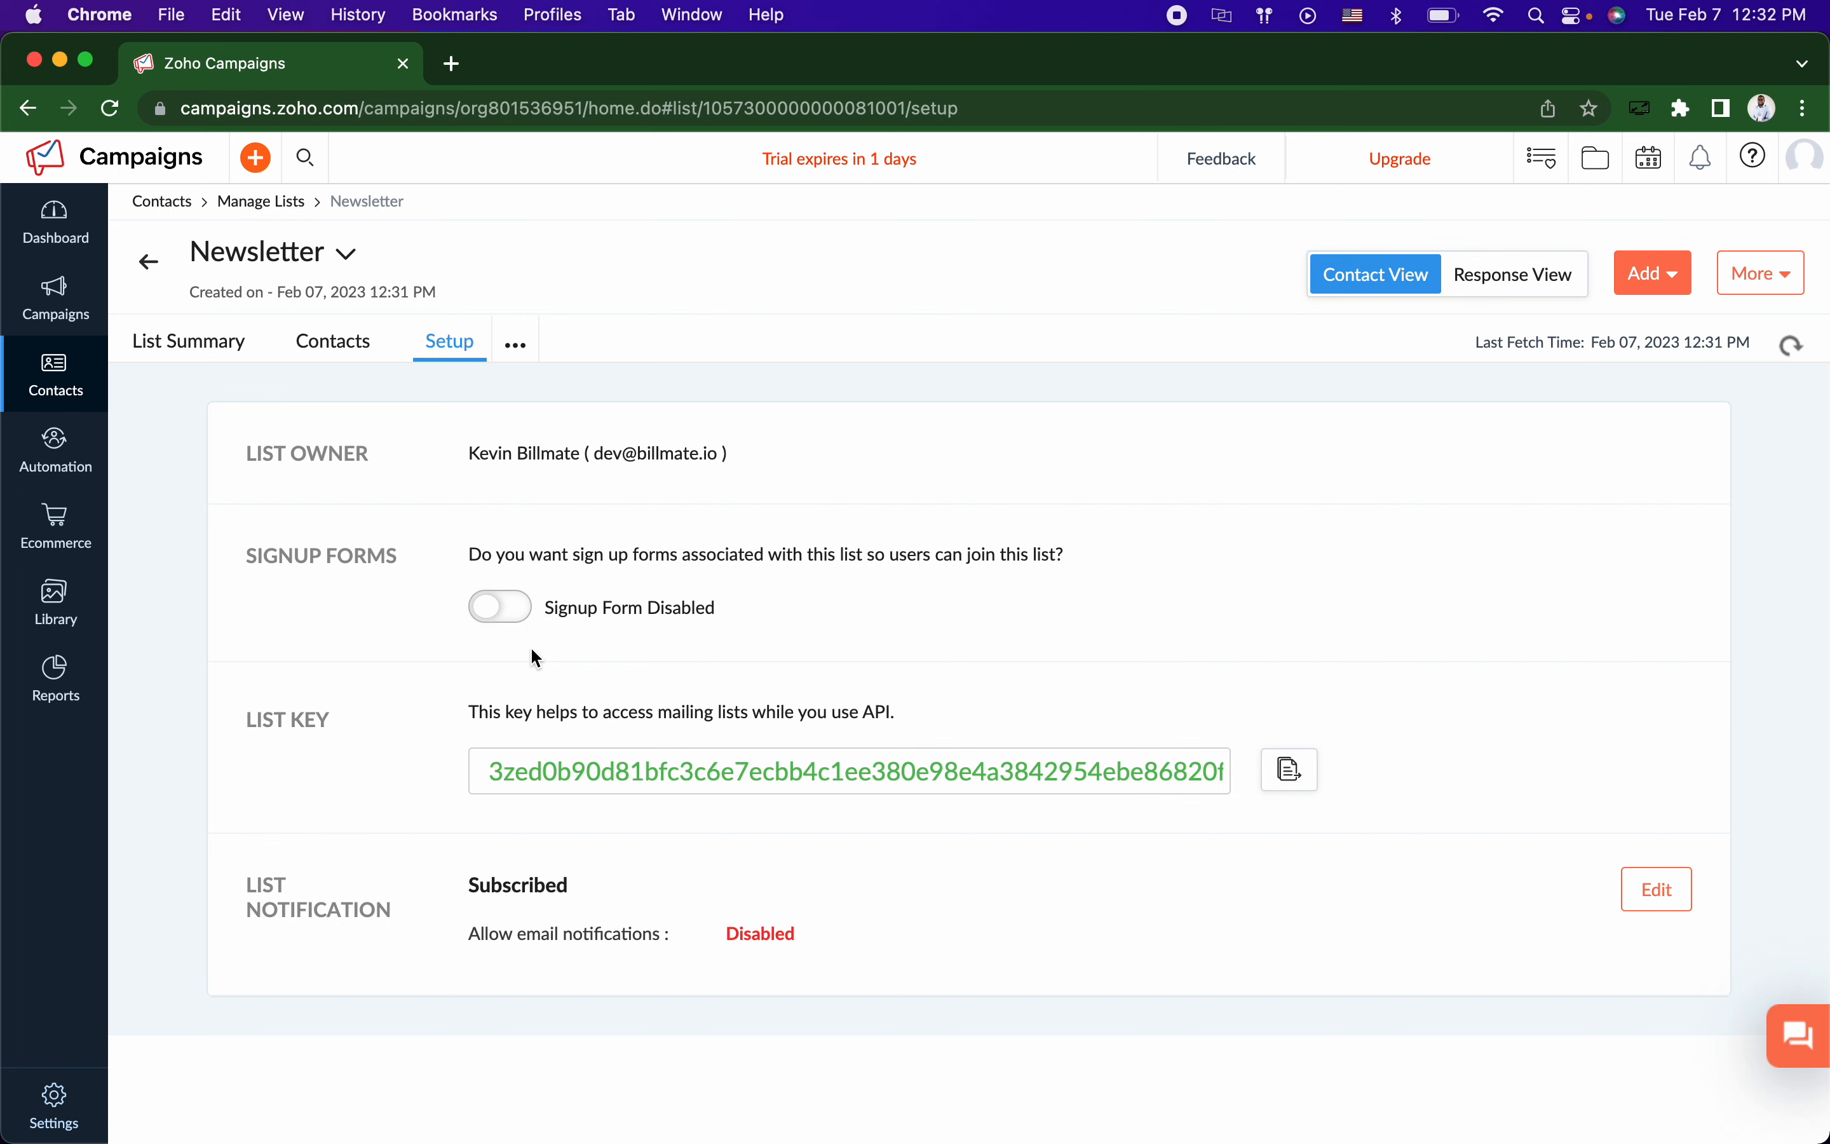
pyautogui.click(1302, 778)
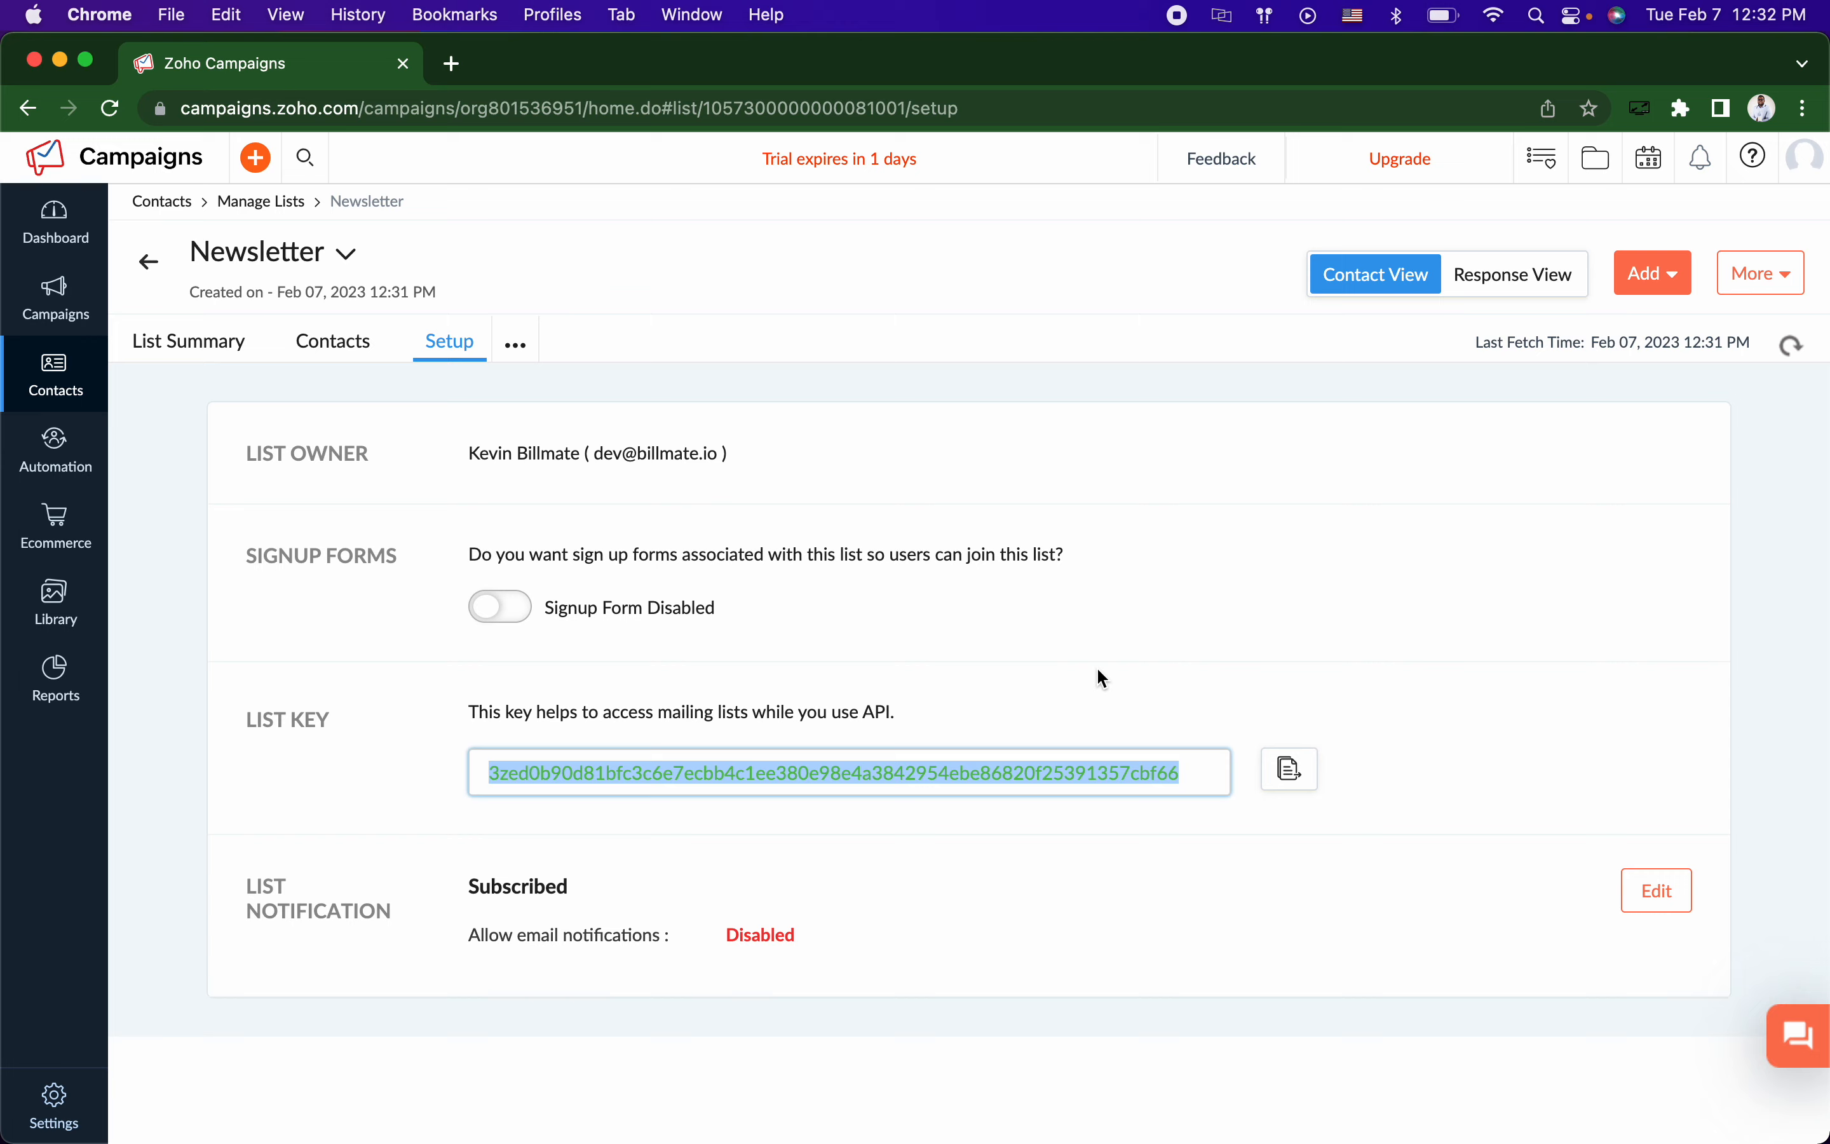
pyautogui.hotkey('ctrl', 'Left')
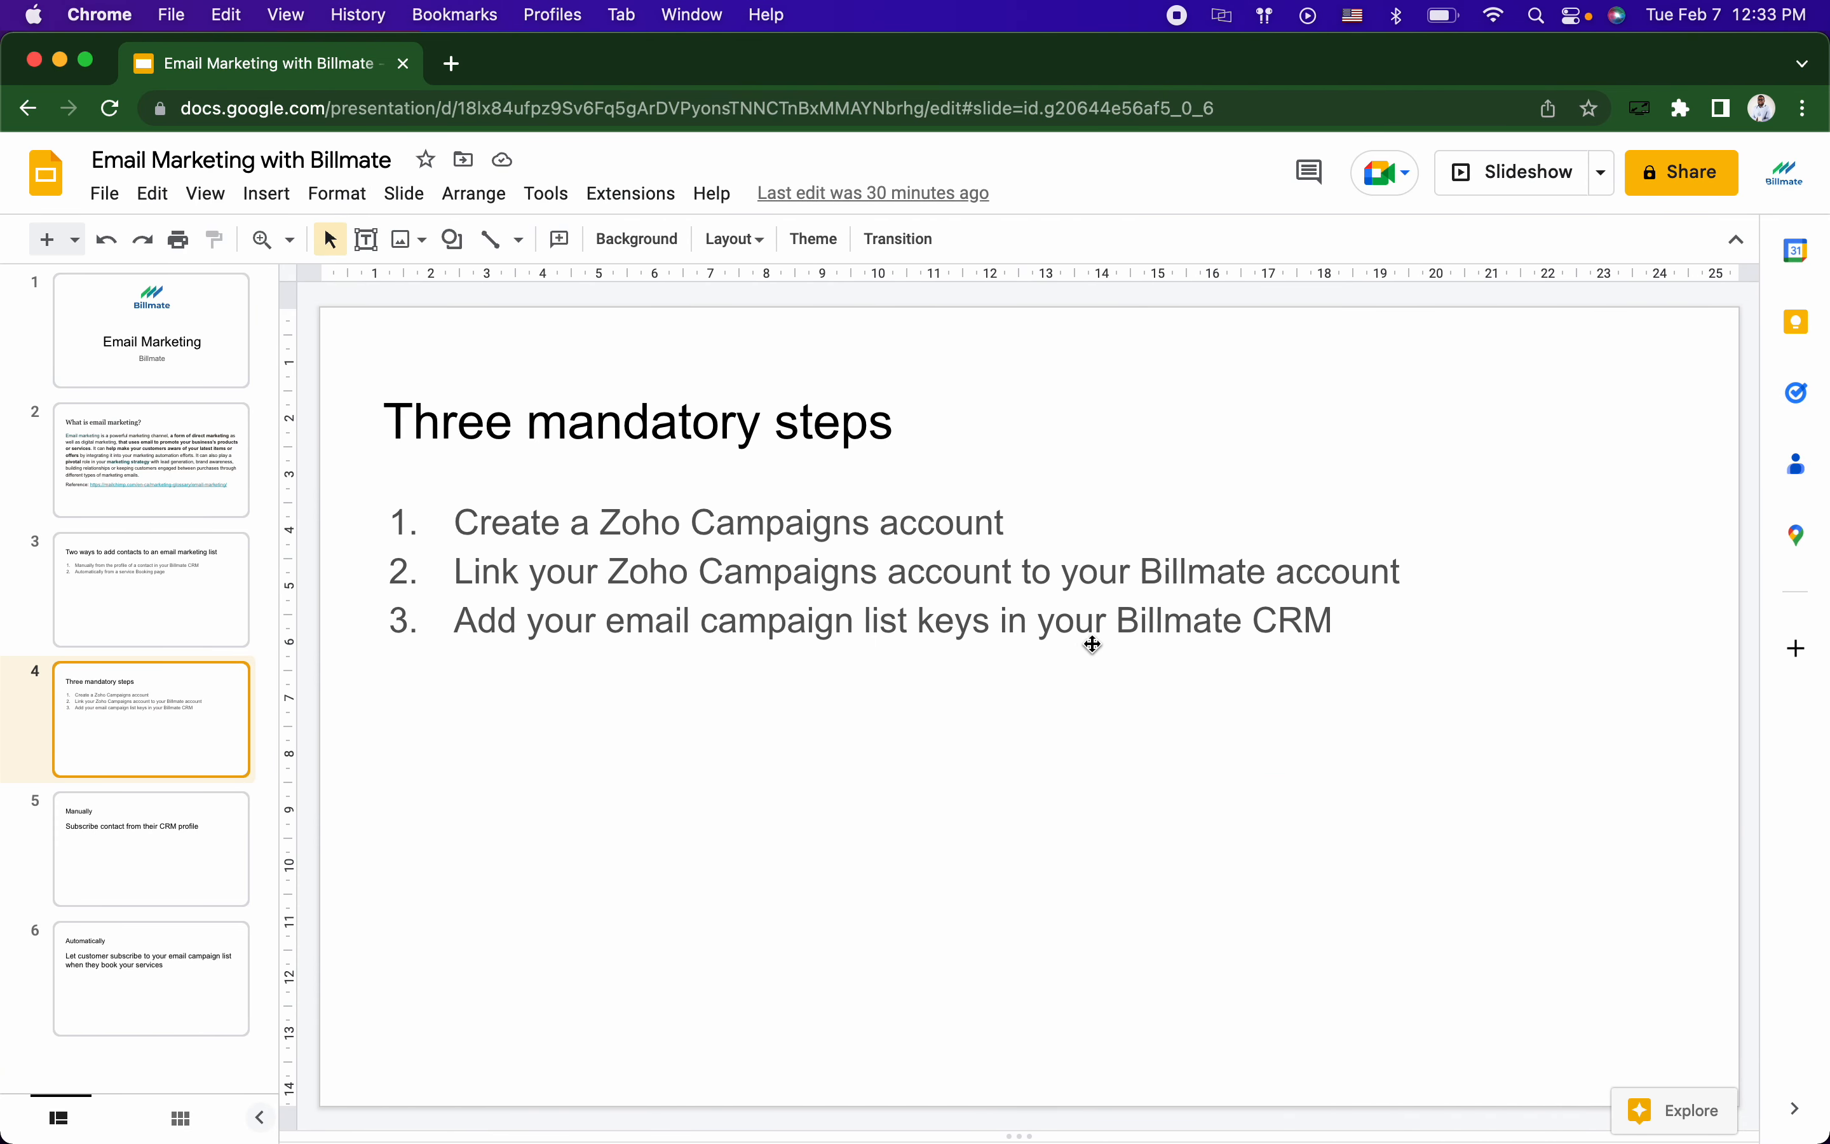
# Step: Copy the Newsletter list key again from Zoho Campaigns, then move to Billmate's Settings page
pyautogui.hotkey('ctrl', 'Right')
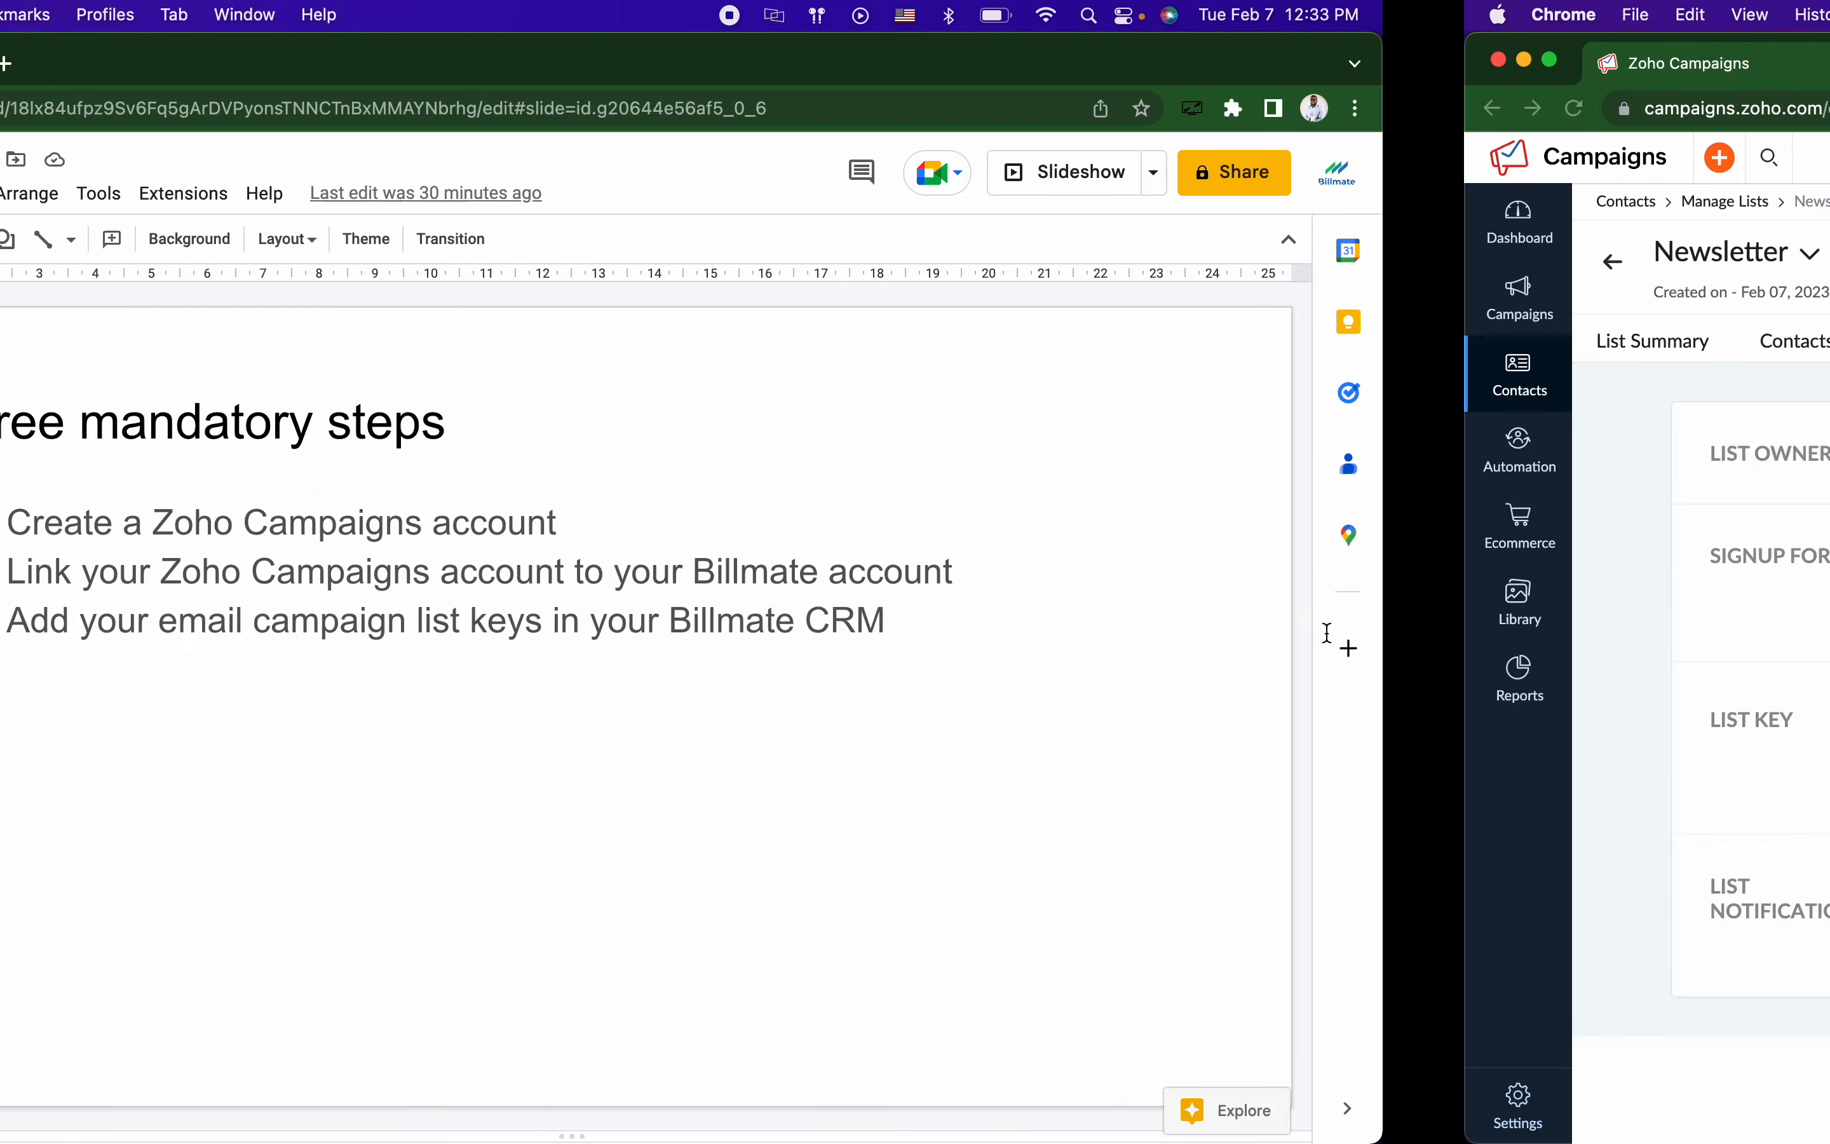
pyautogui.click(1291, 768)
pyautogui.hotkey('ctrl', 'Left')
pyautogui.hotkey('ctrl', 'Left')
pyautogui.scroll(5, 557, 412)
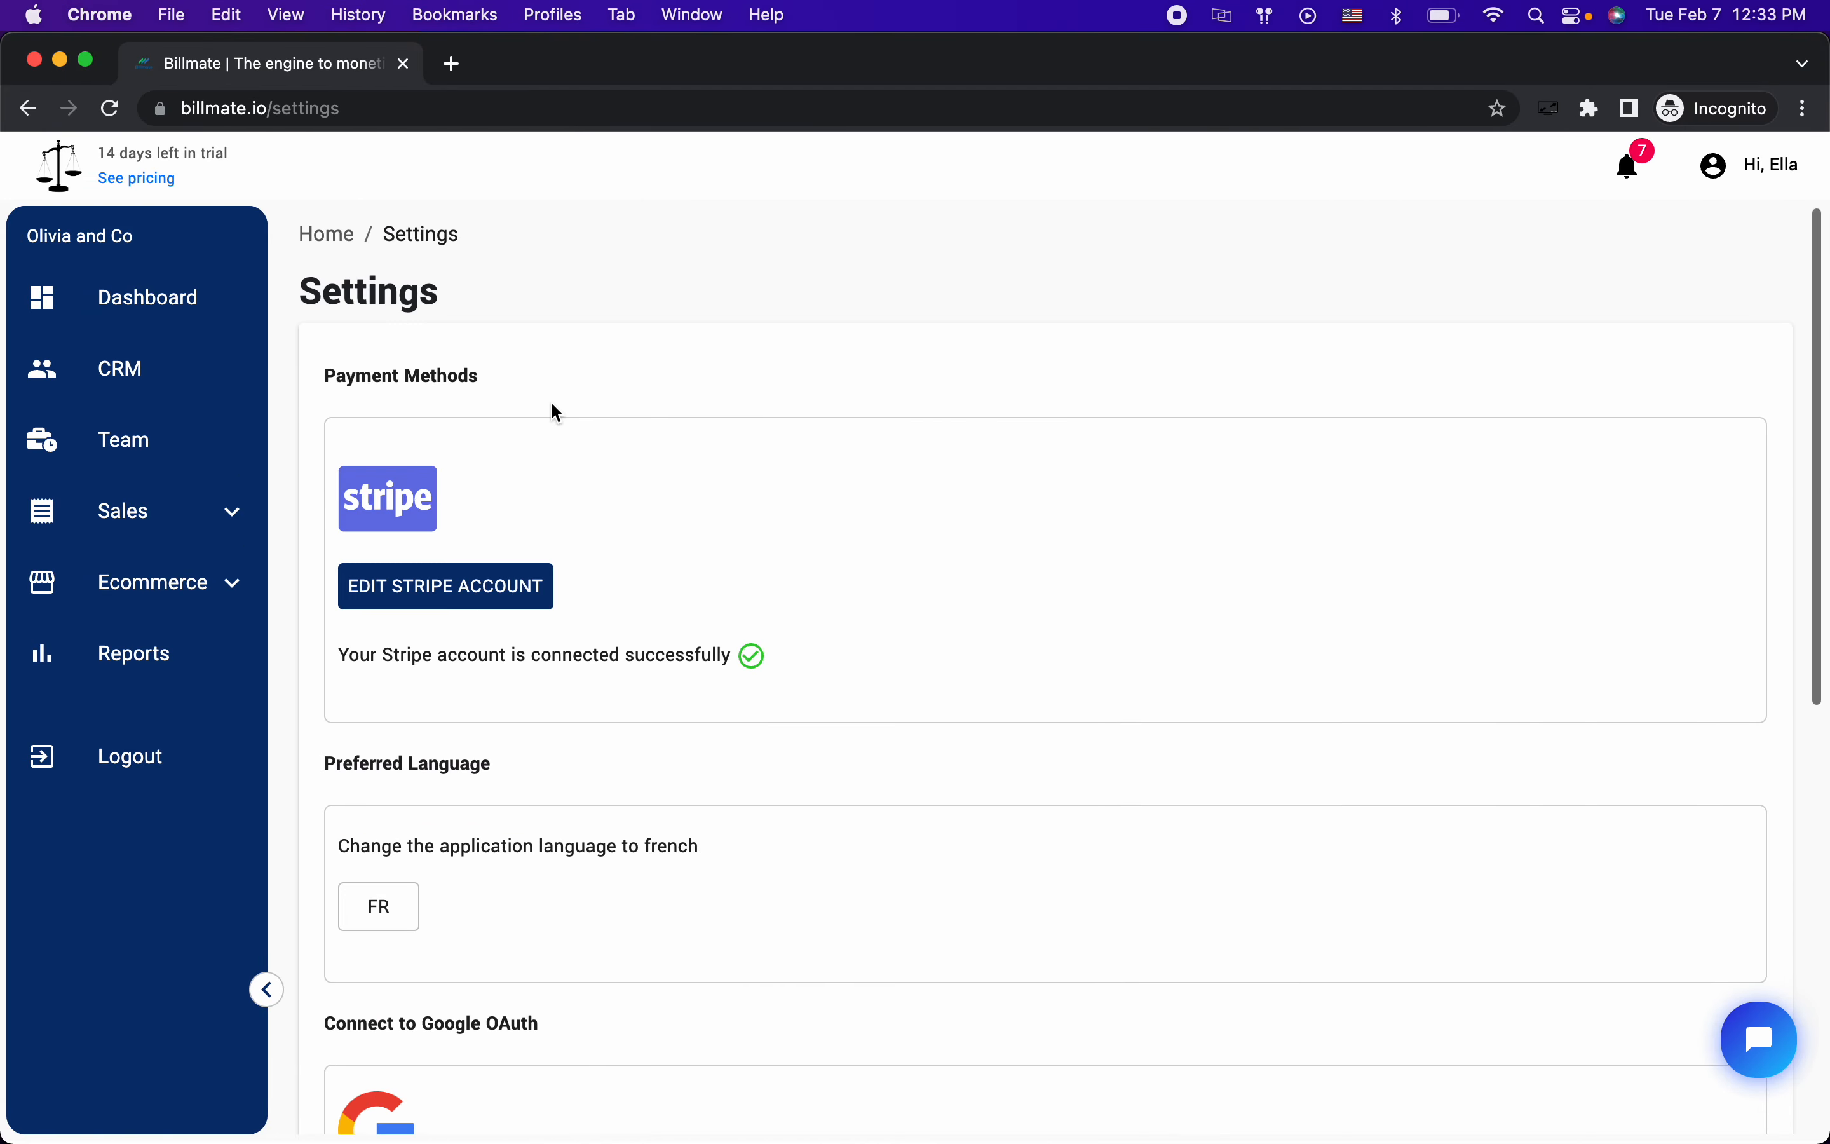
# Step: Open the Zoho Campaigns List settings from the gear menu on Billmate's CRM page
pyautogui.click(129, 372)
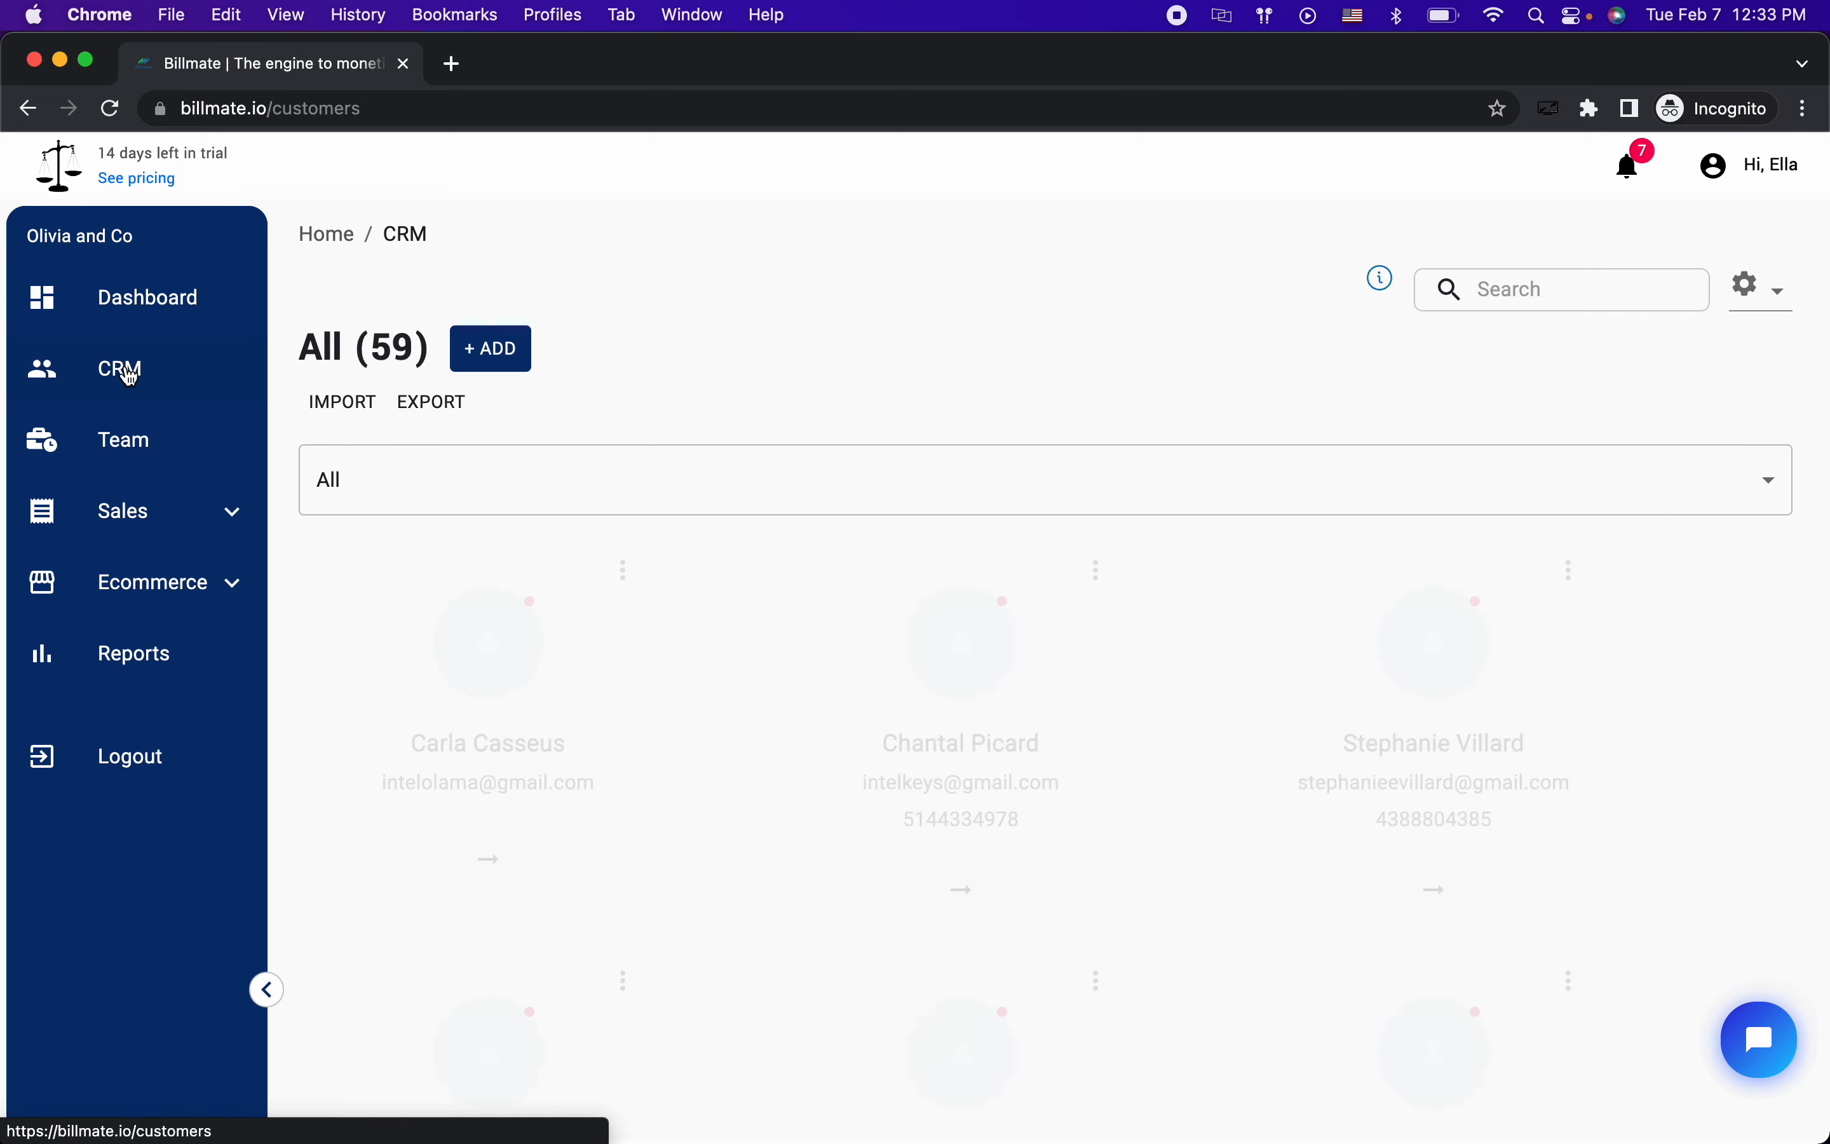
pyautogui.click(1770, 294)
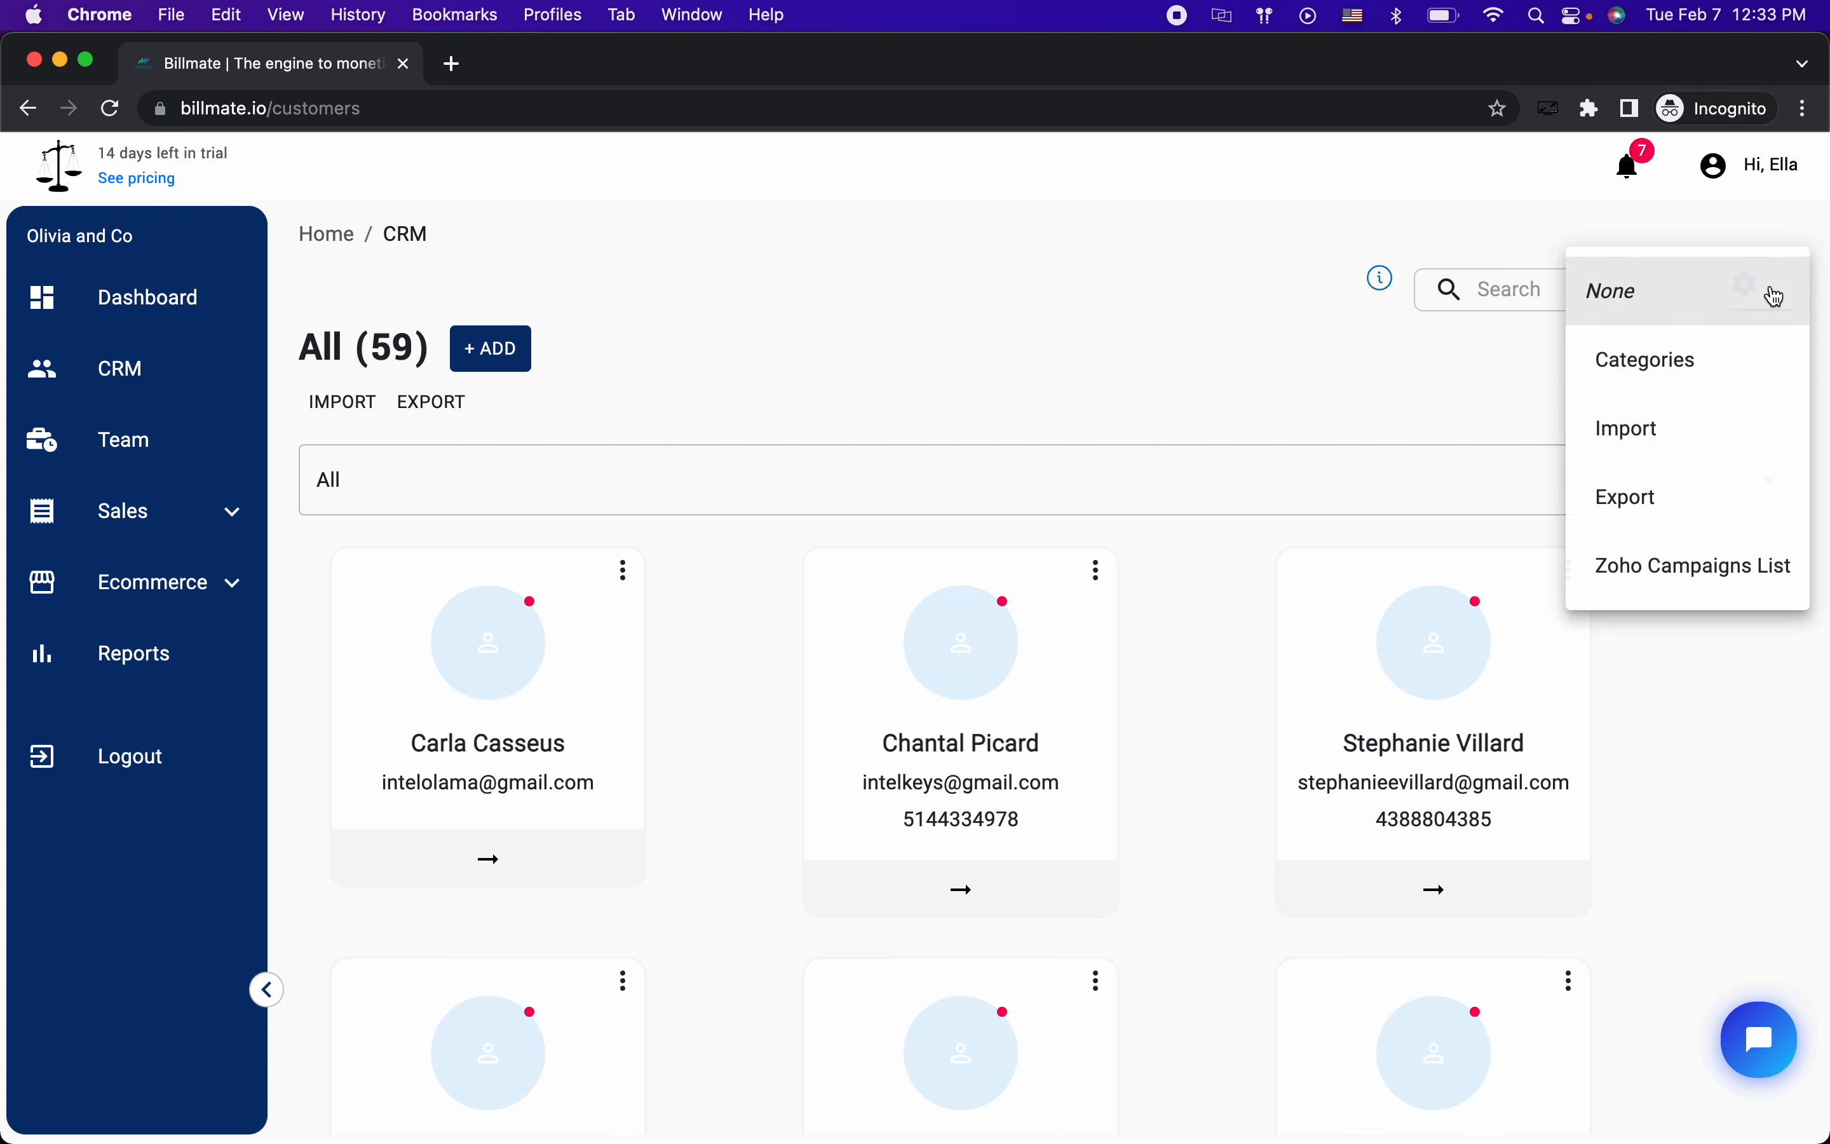
pyautogui.click(1693, 567)
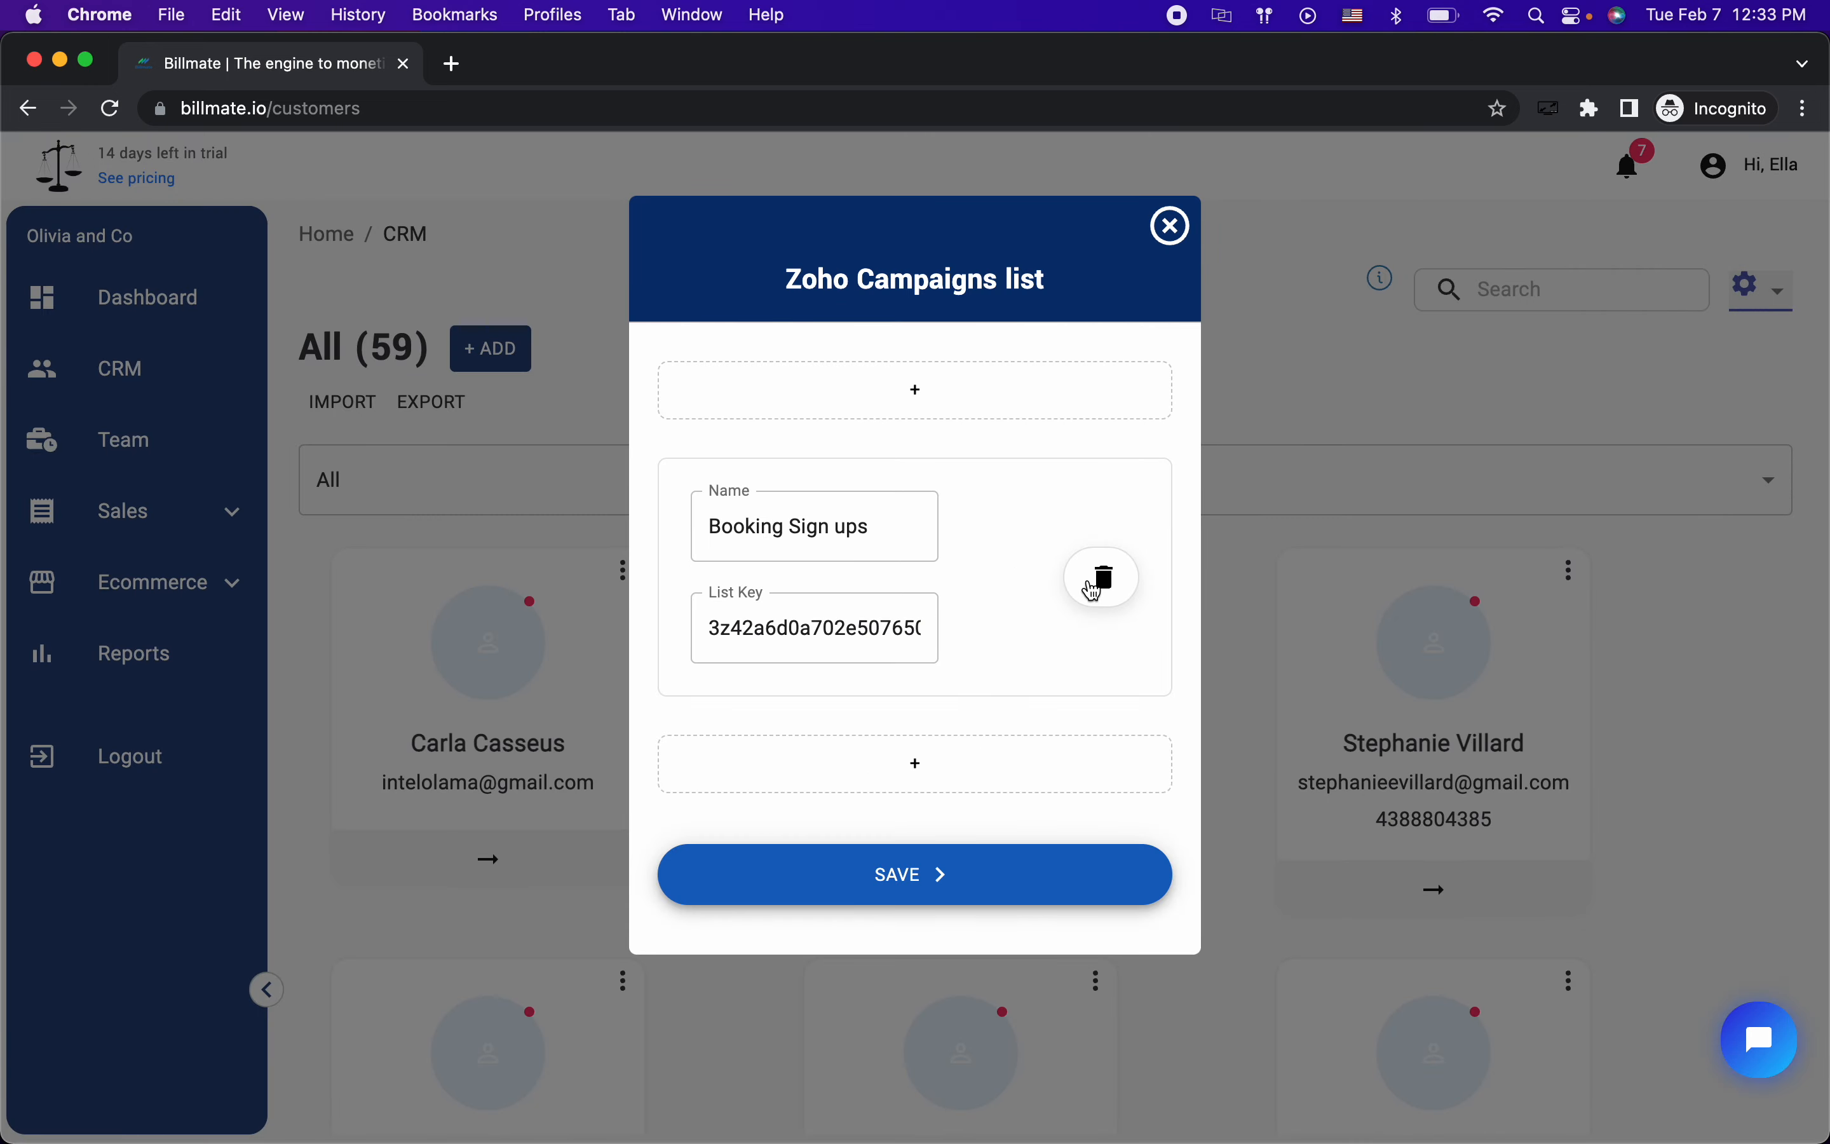
# Step: Discard an accidental edit by closing the Zoho Campaigns list without saving
pyautogui.click(1093, 591)
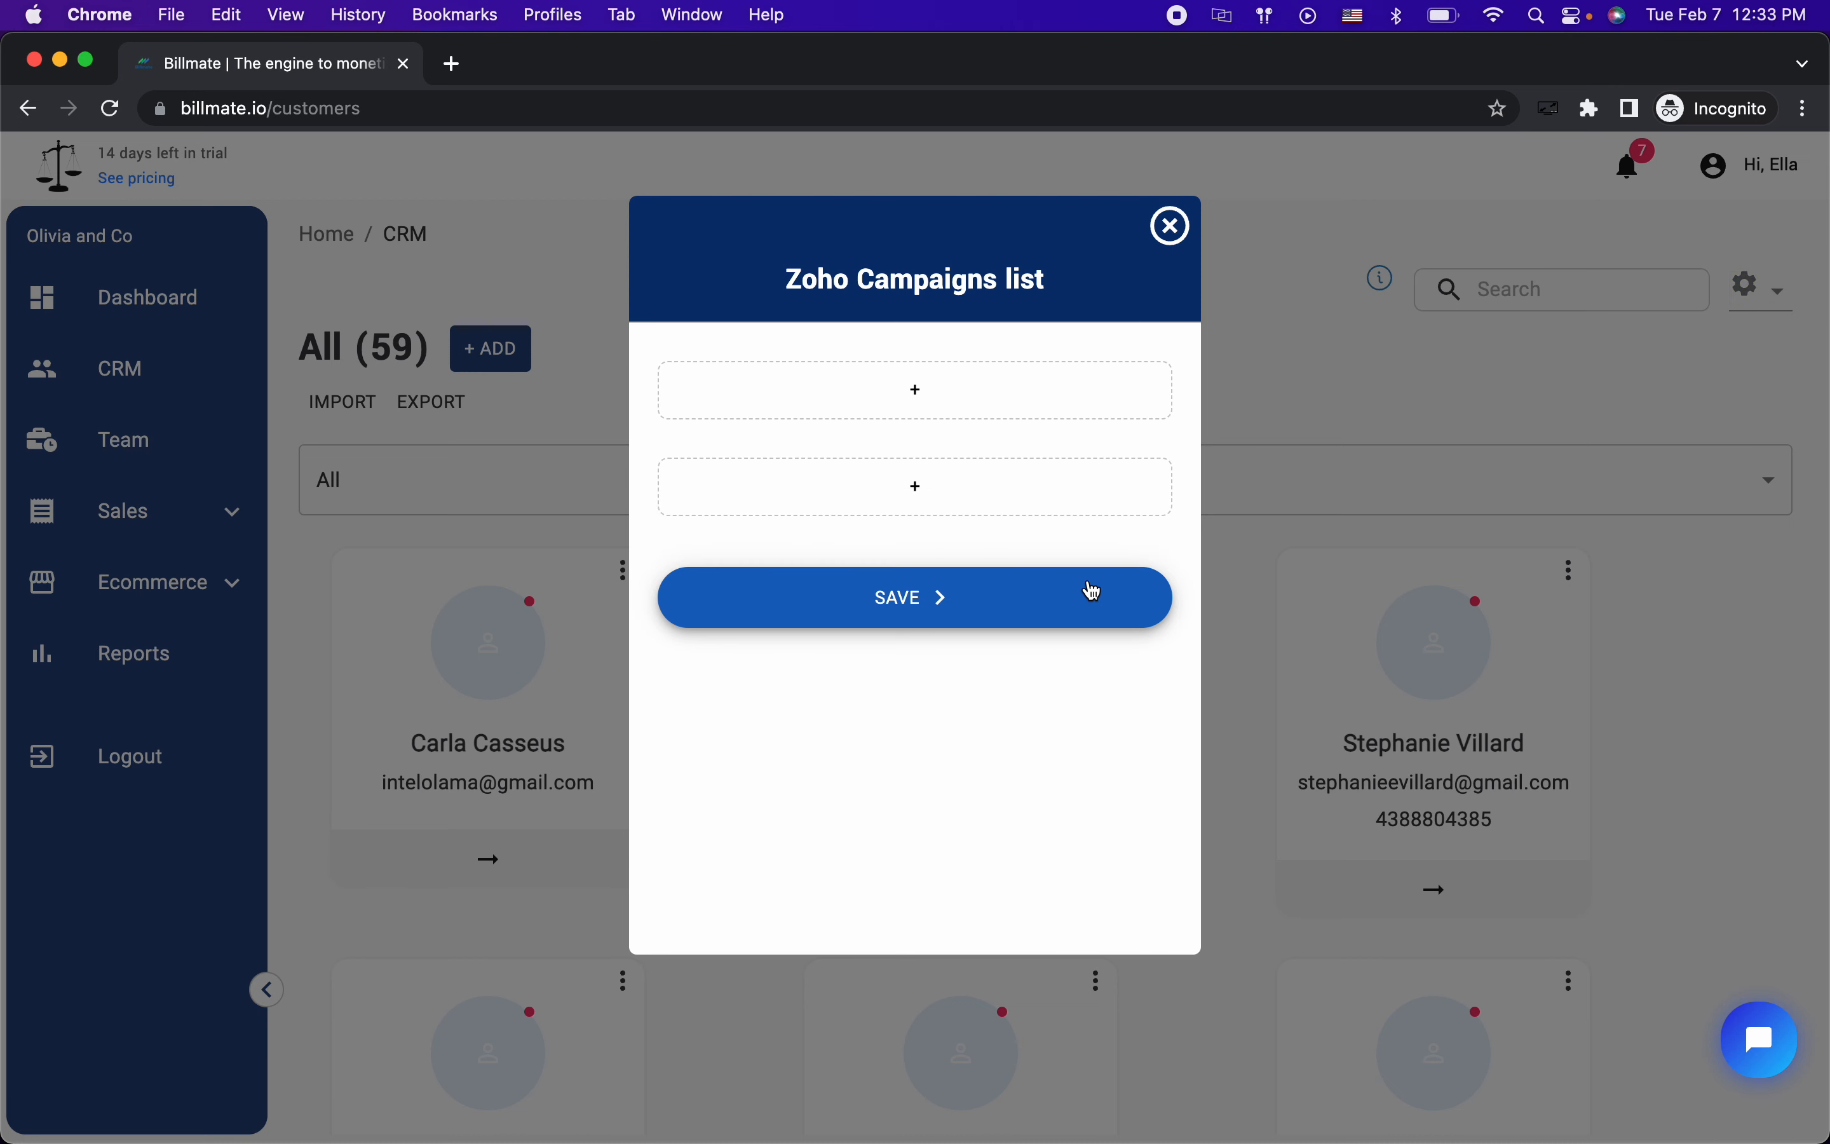
pyautogui.click(919, 505)
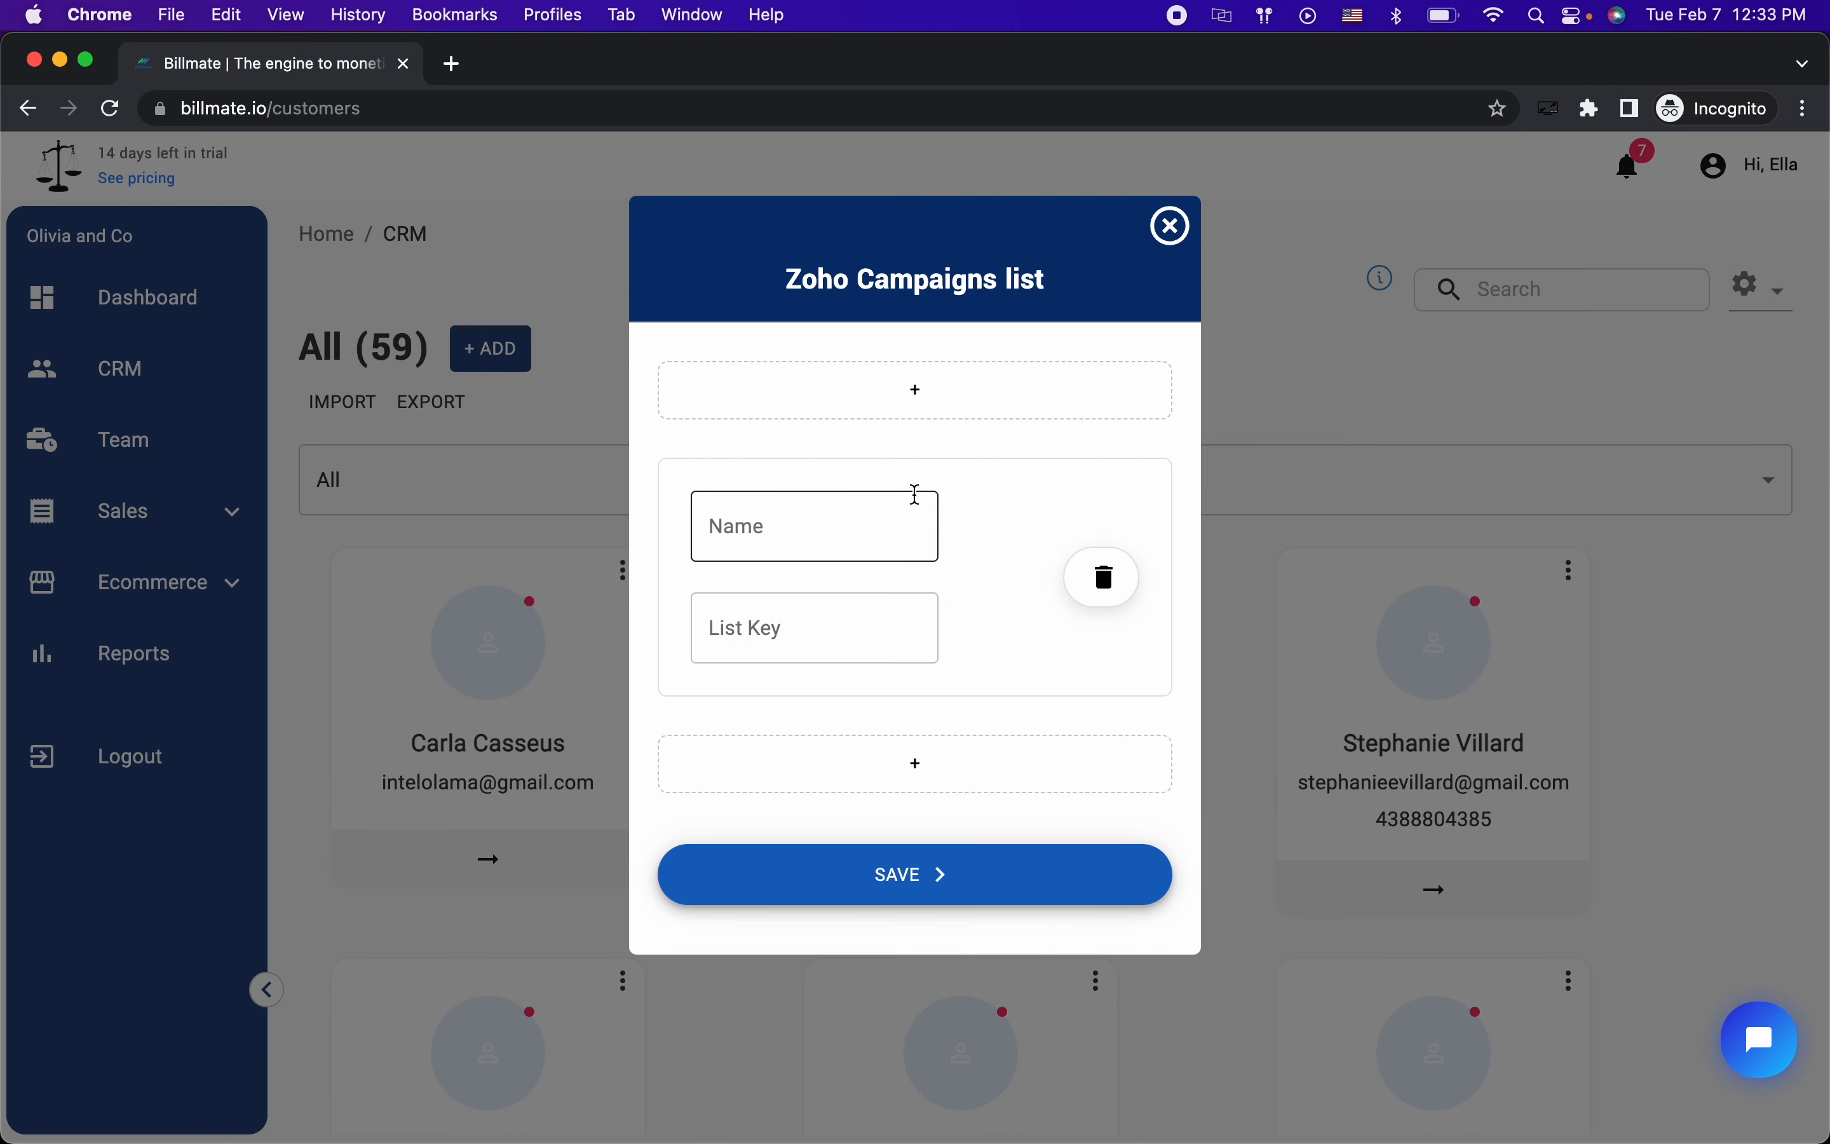
pyautogui.click(831, 535)
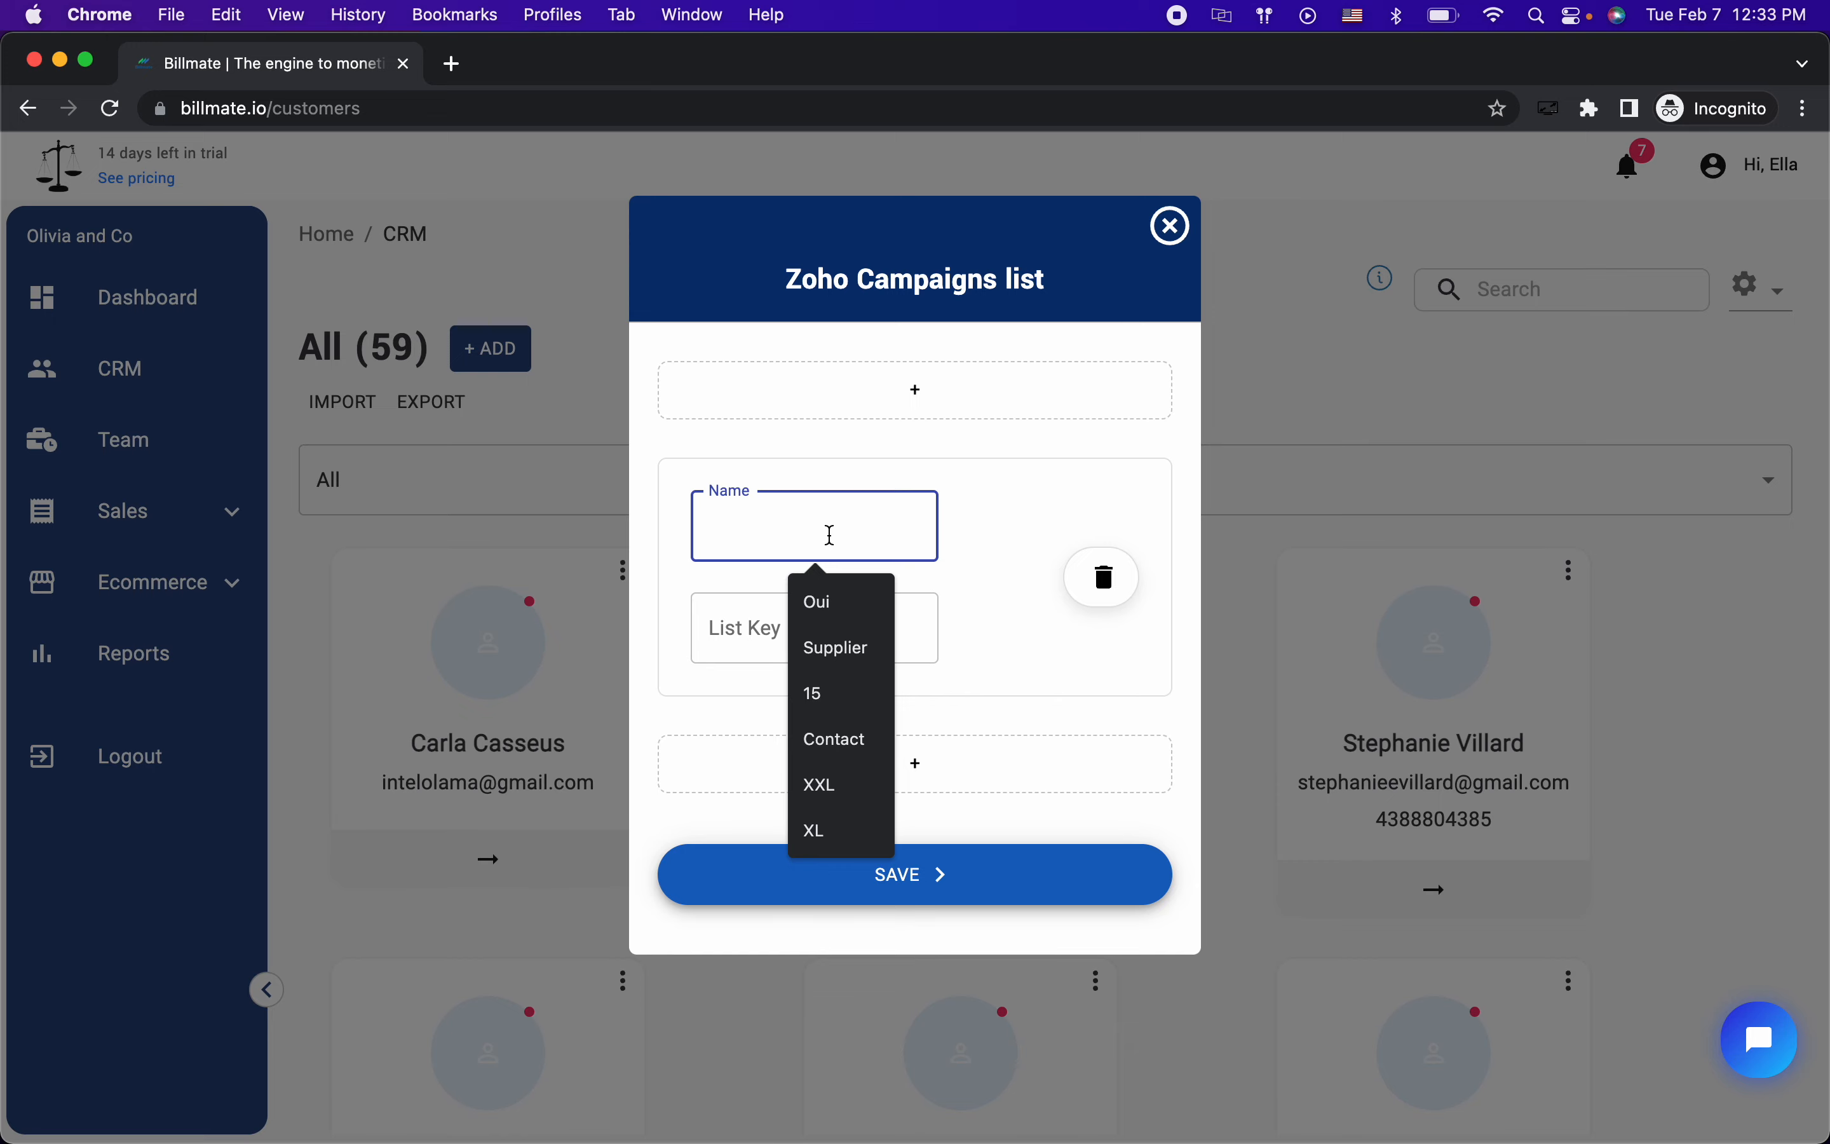
pyautogui.click(1172, 225)
# Step: Reopen the Zoho Campaigns list and add an entry named 'Newsletter' below Booking Sign ups
pyautogui.click(1774, 305)
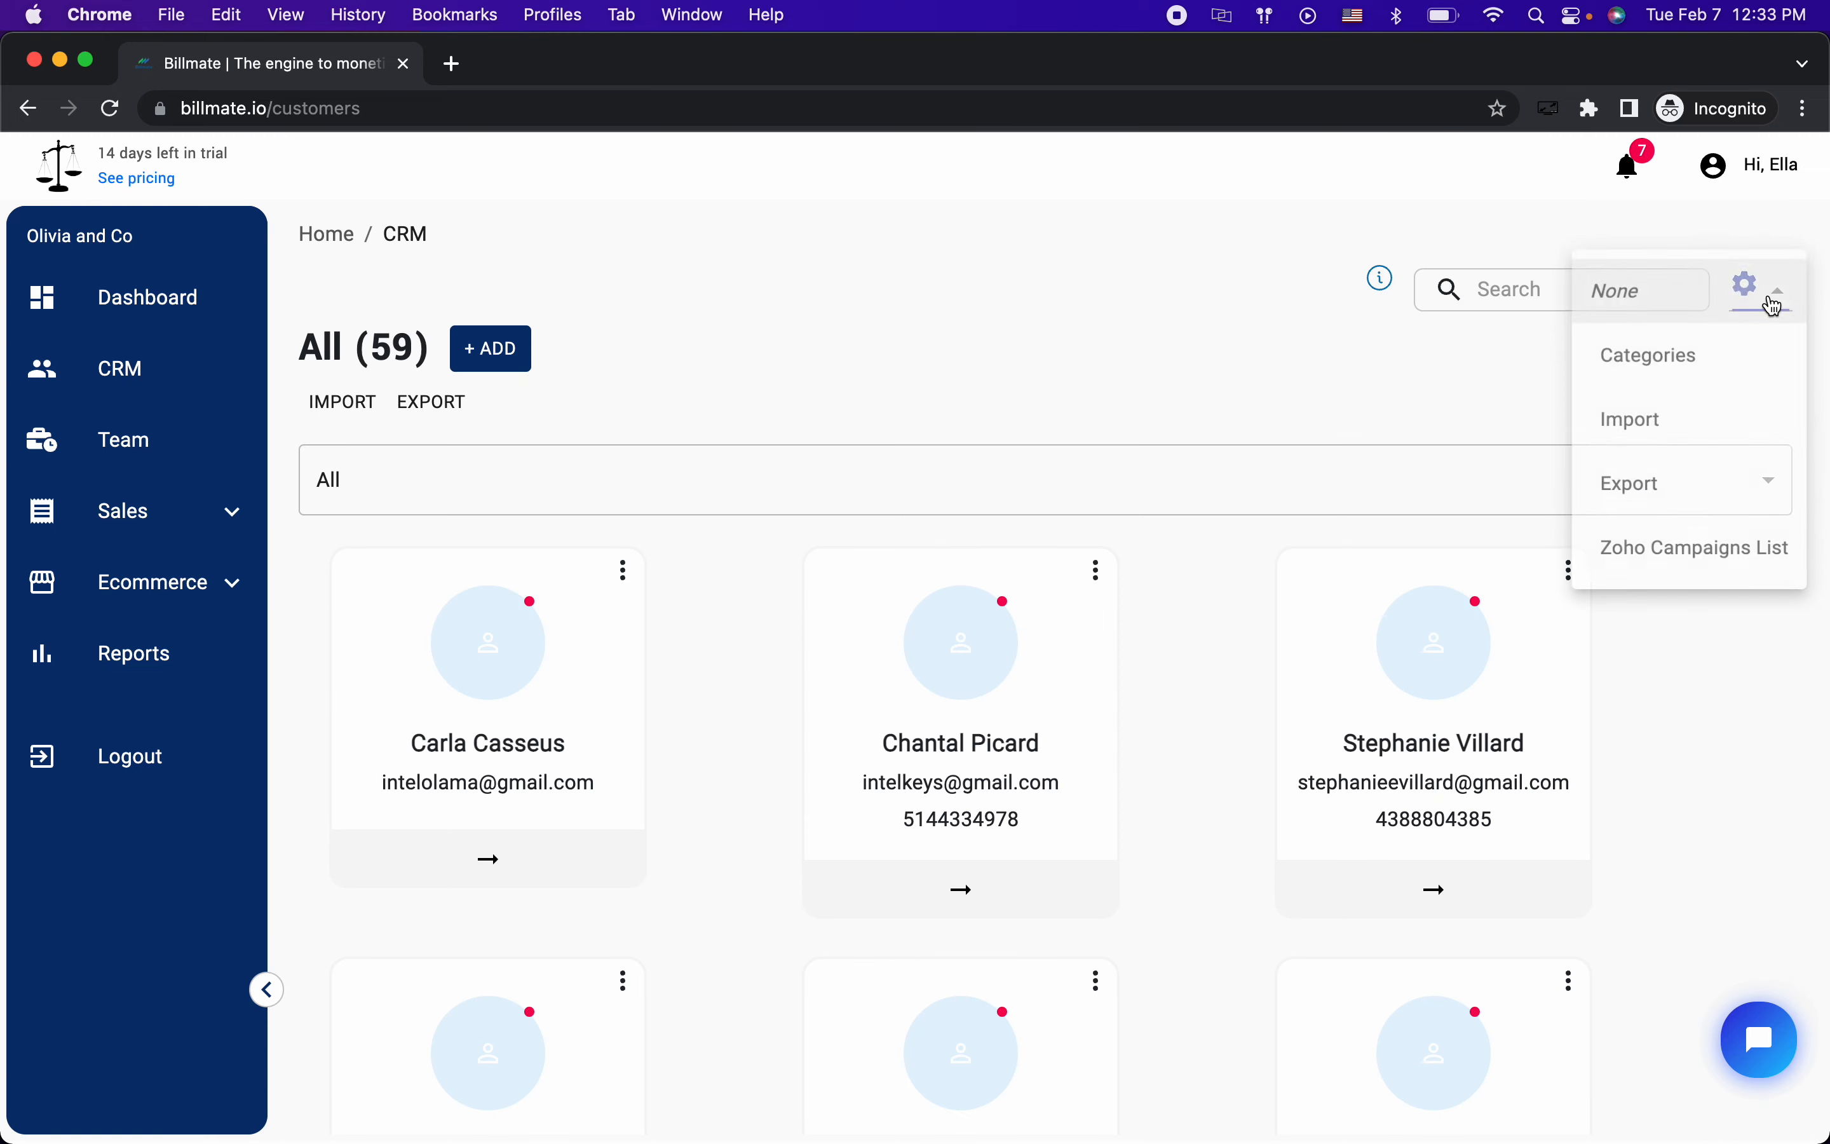
pyautogui.click(1638, 564)
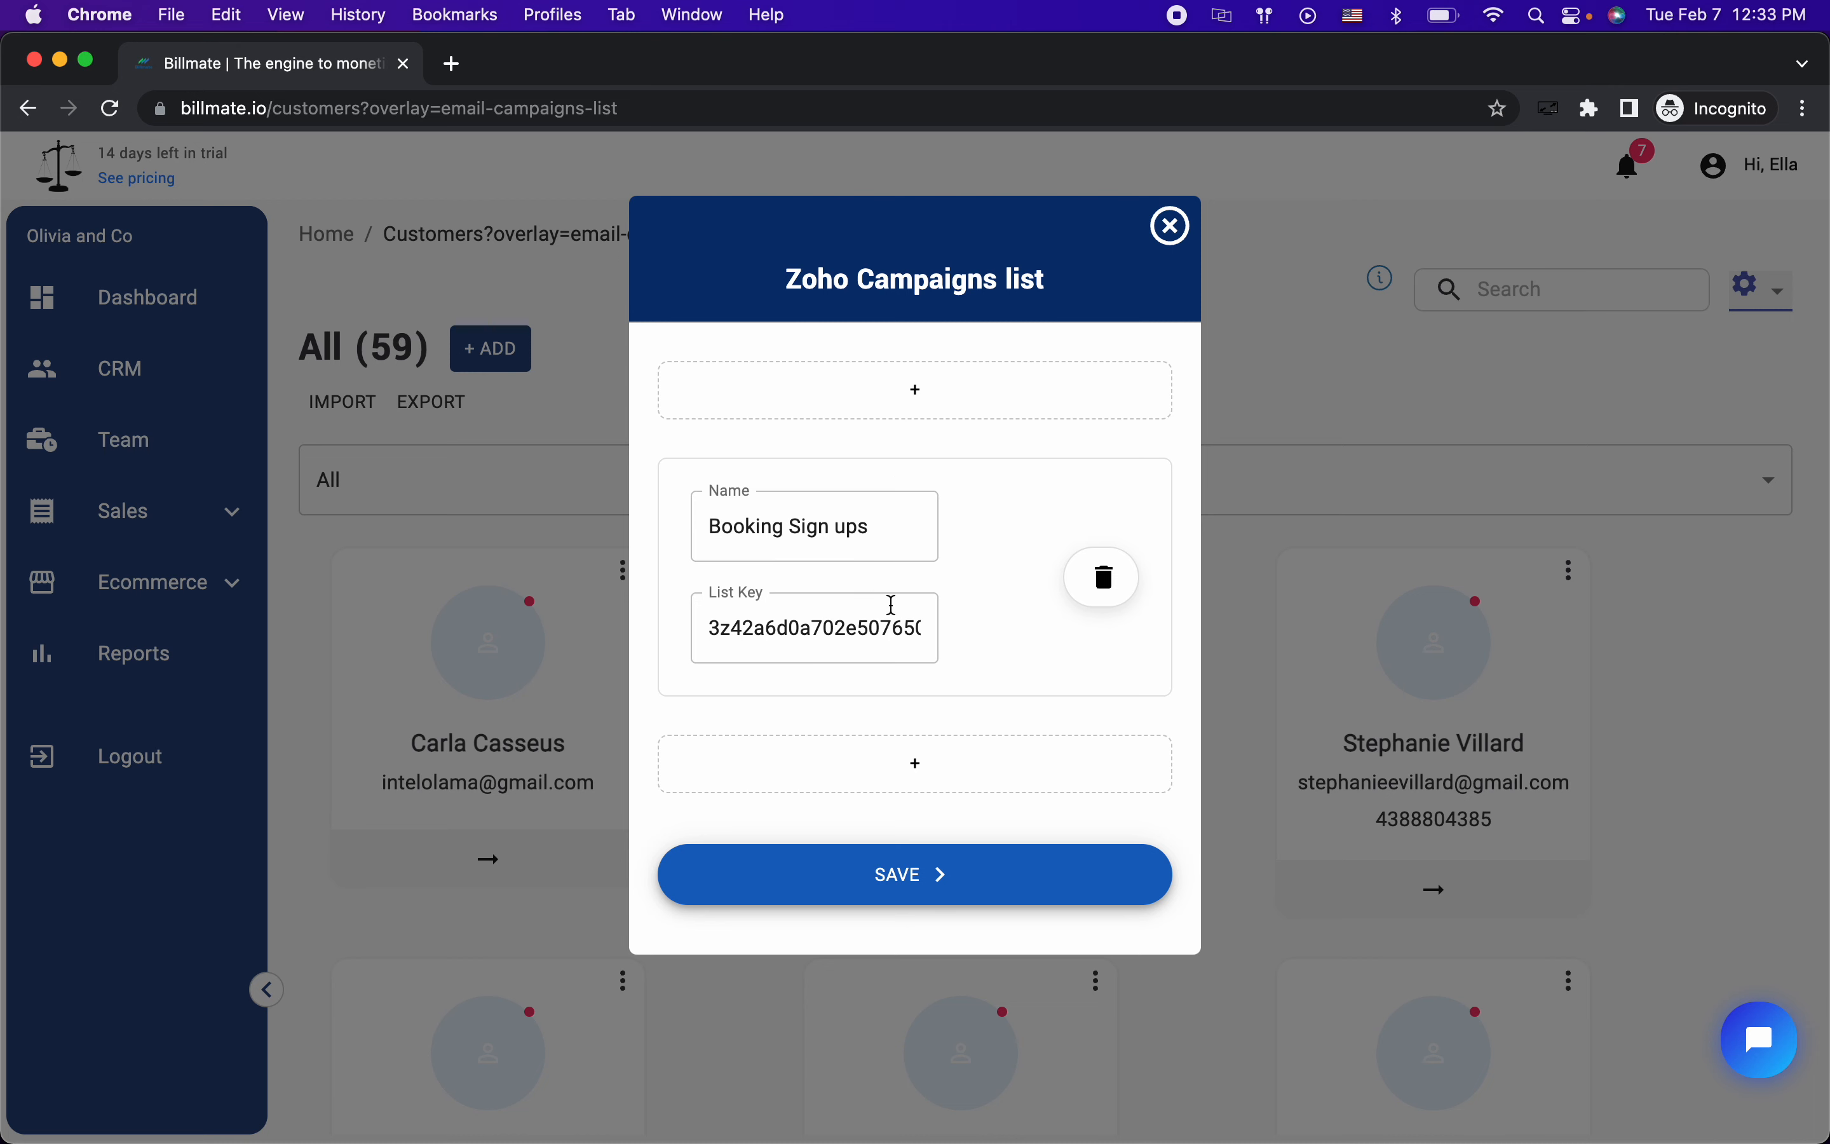
pyautogui.click(915, 760)
pyautogui.scroll(-2, 936, 735)
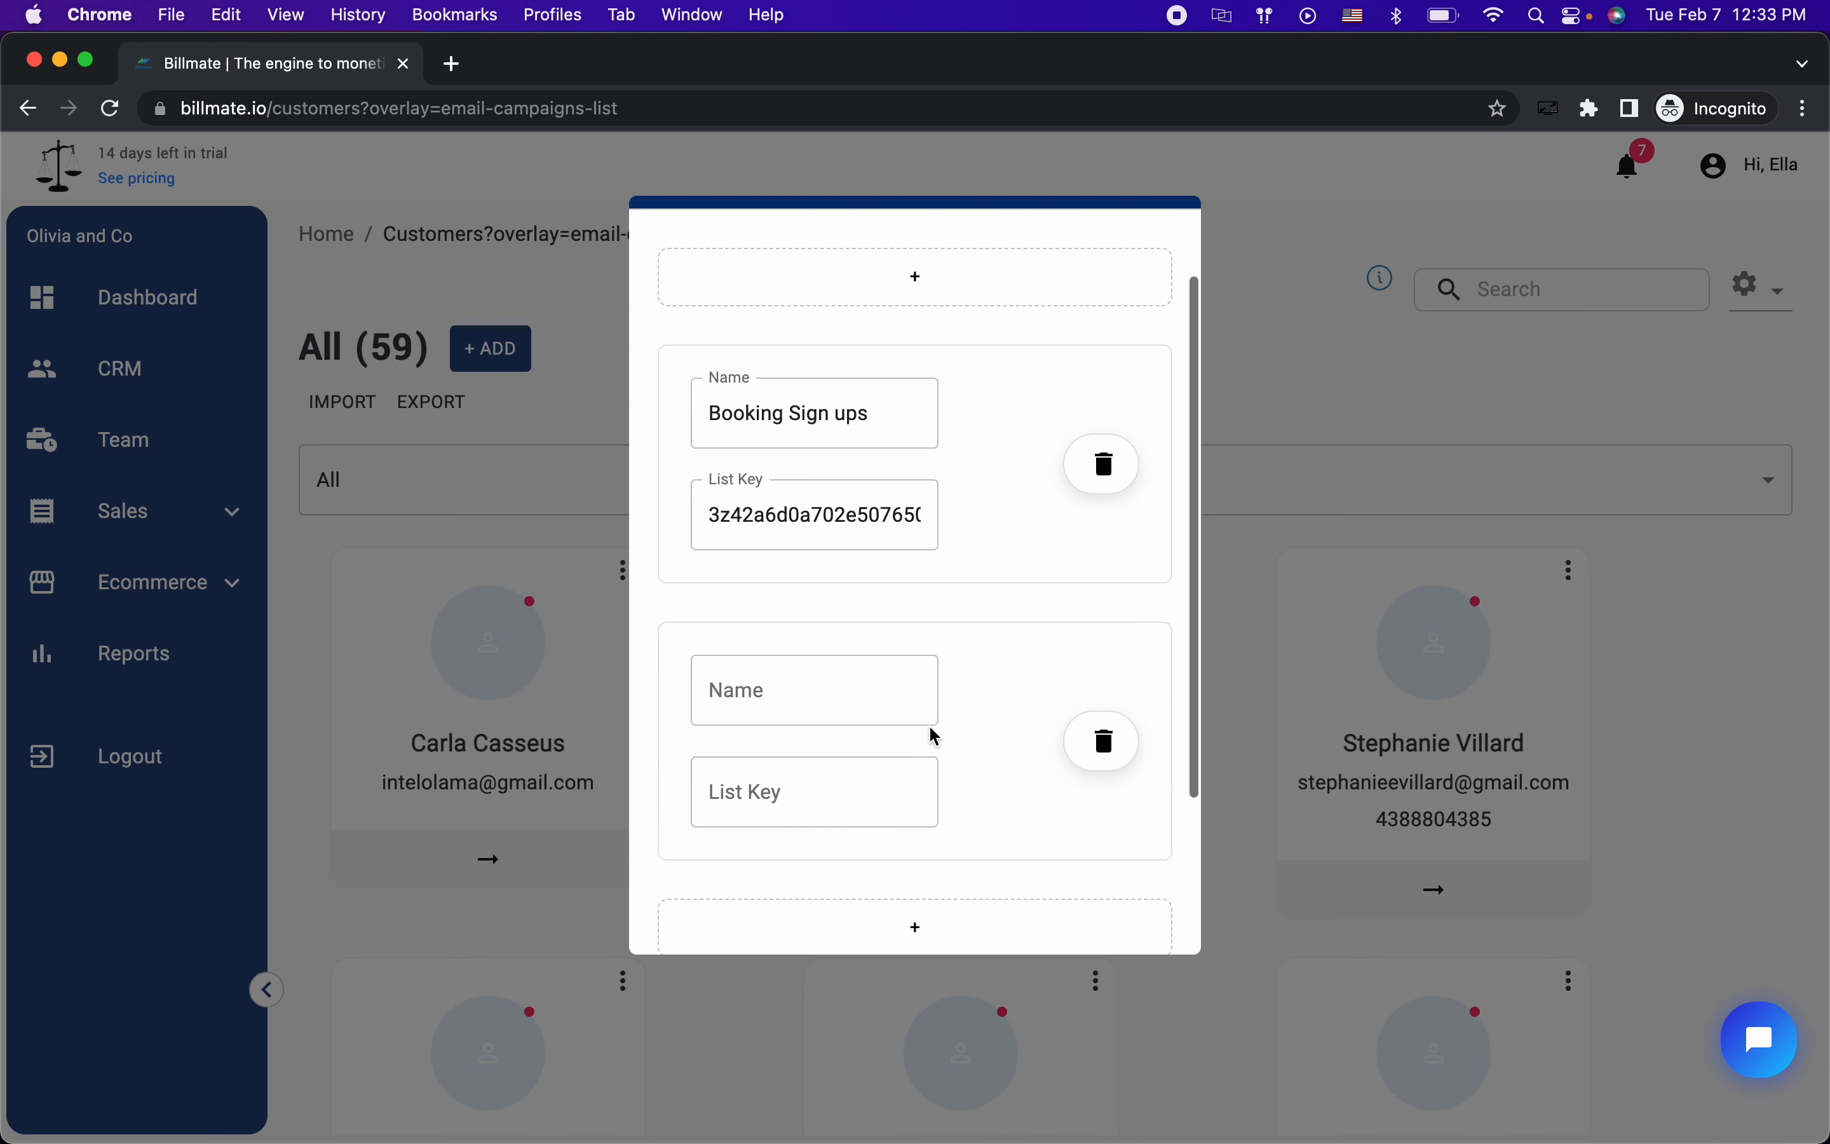
pyautogui.scroll(-1, 930, 727)
pyautogui.click(805, 615)
pyautogui.write('Ne')
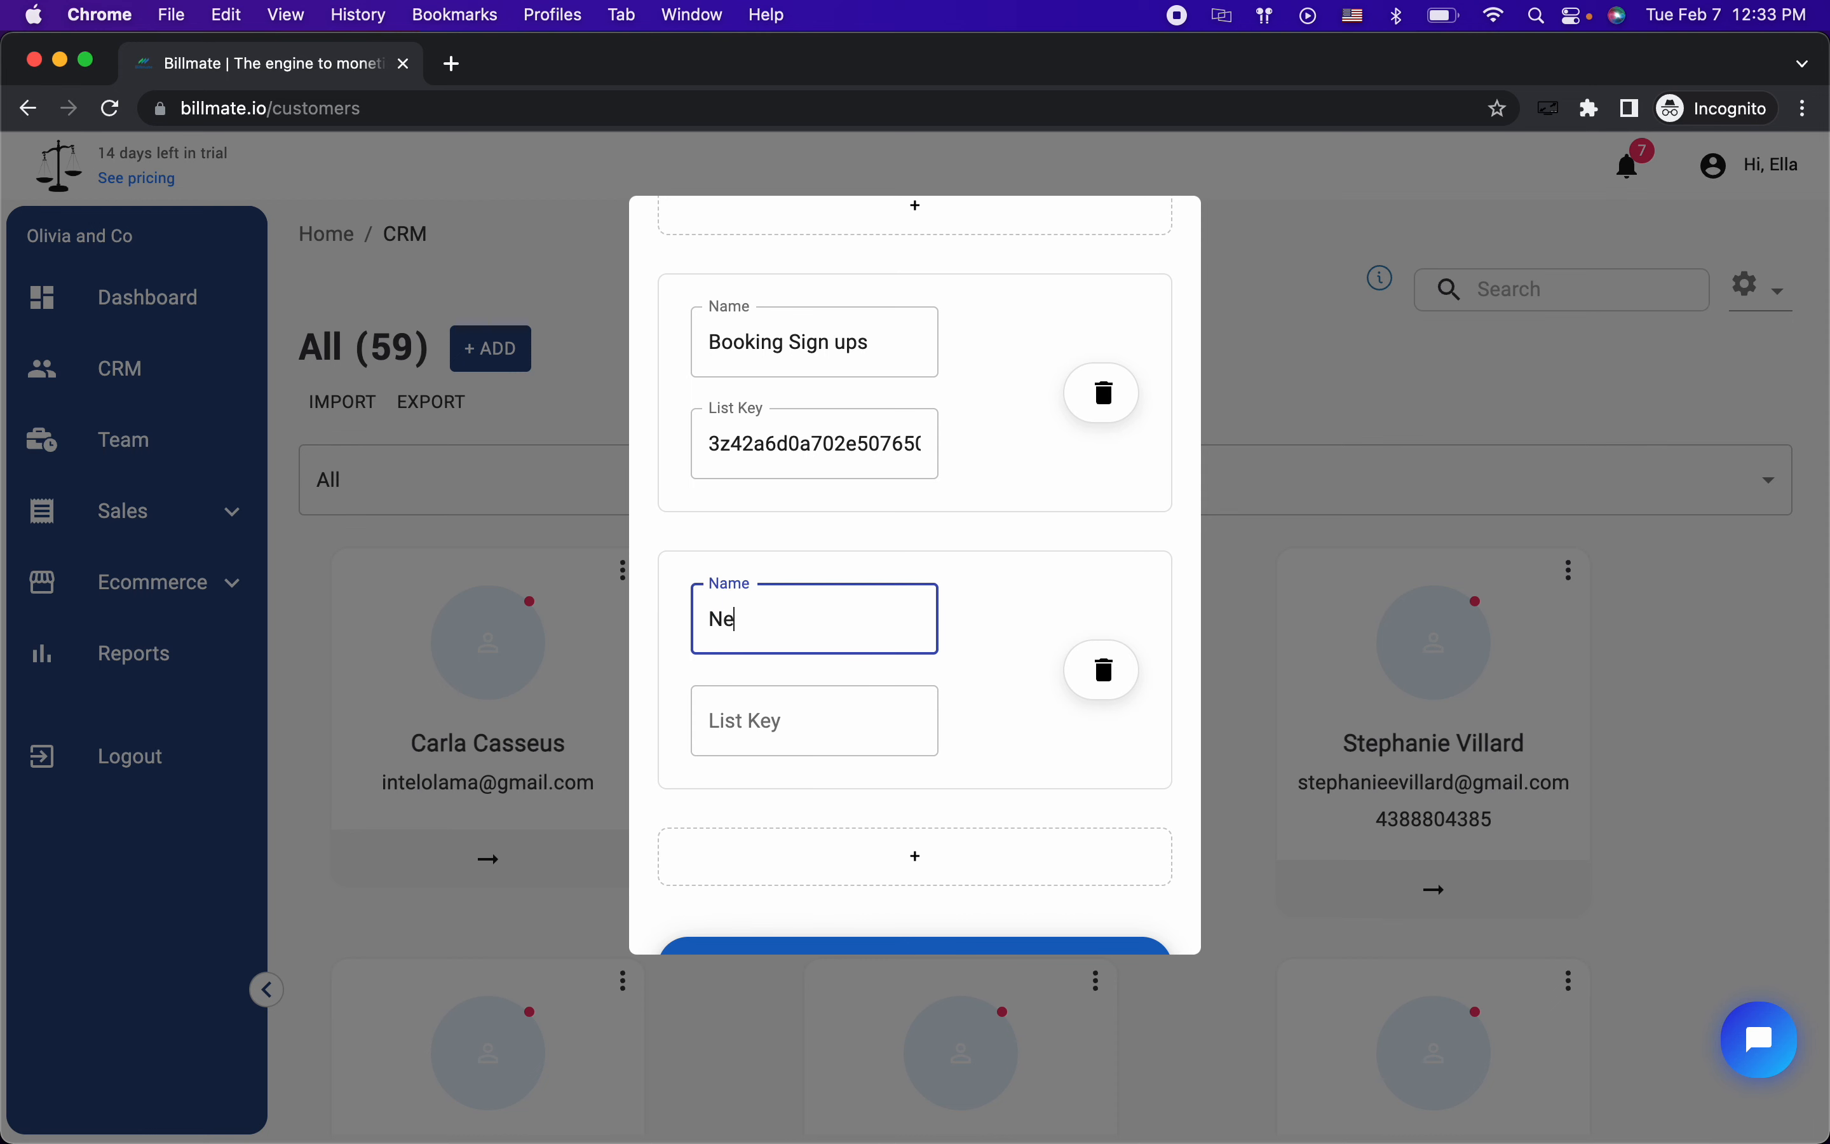
pyautogui.write('wsletter')
# Step: Paste the copied list key into the Newsletter entry's List Key field
pyautogui.click(800, 717)
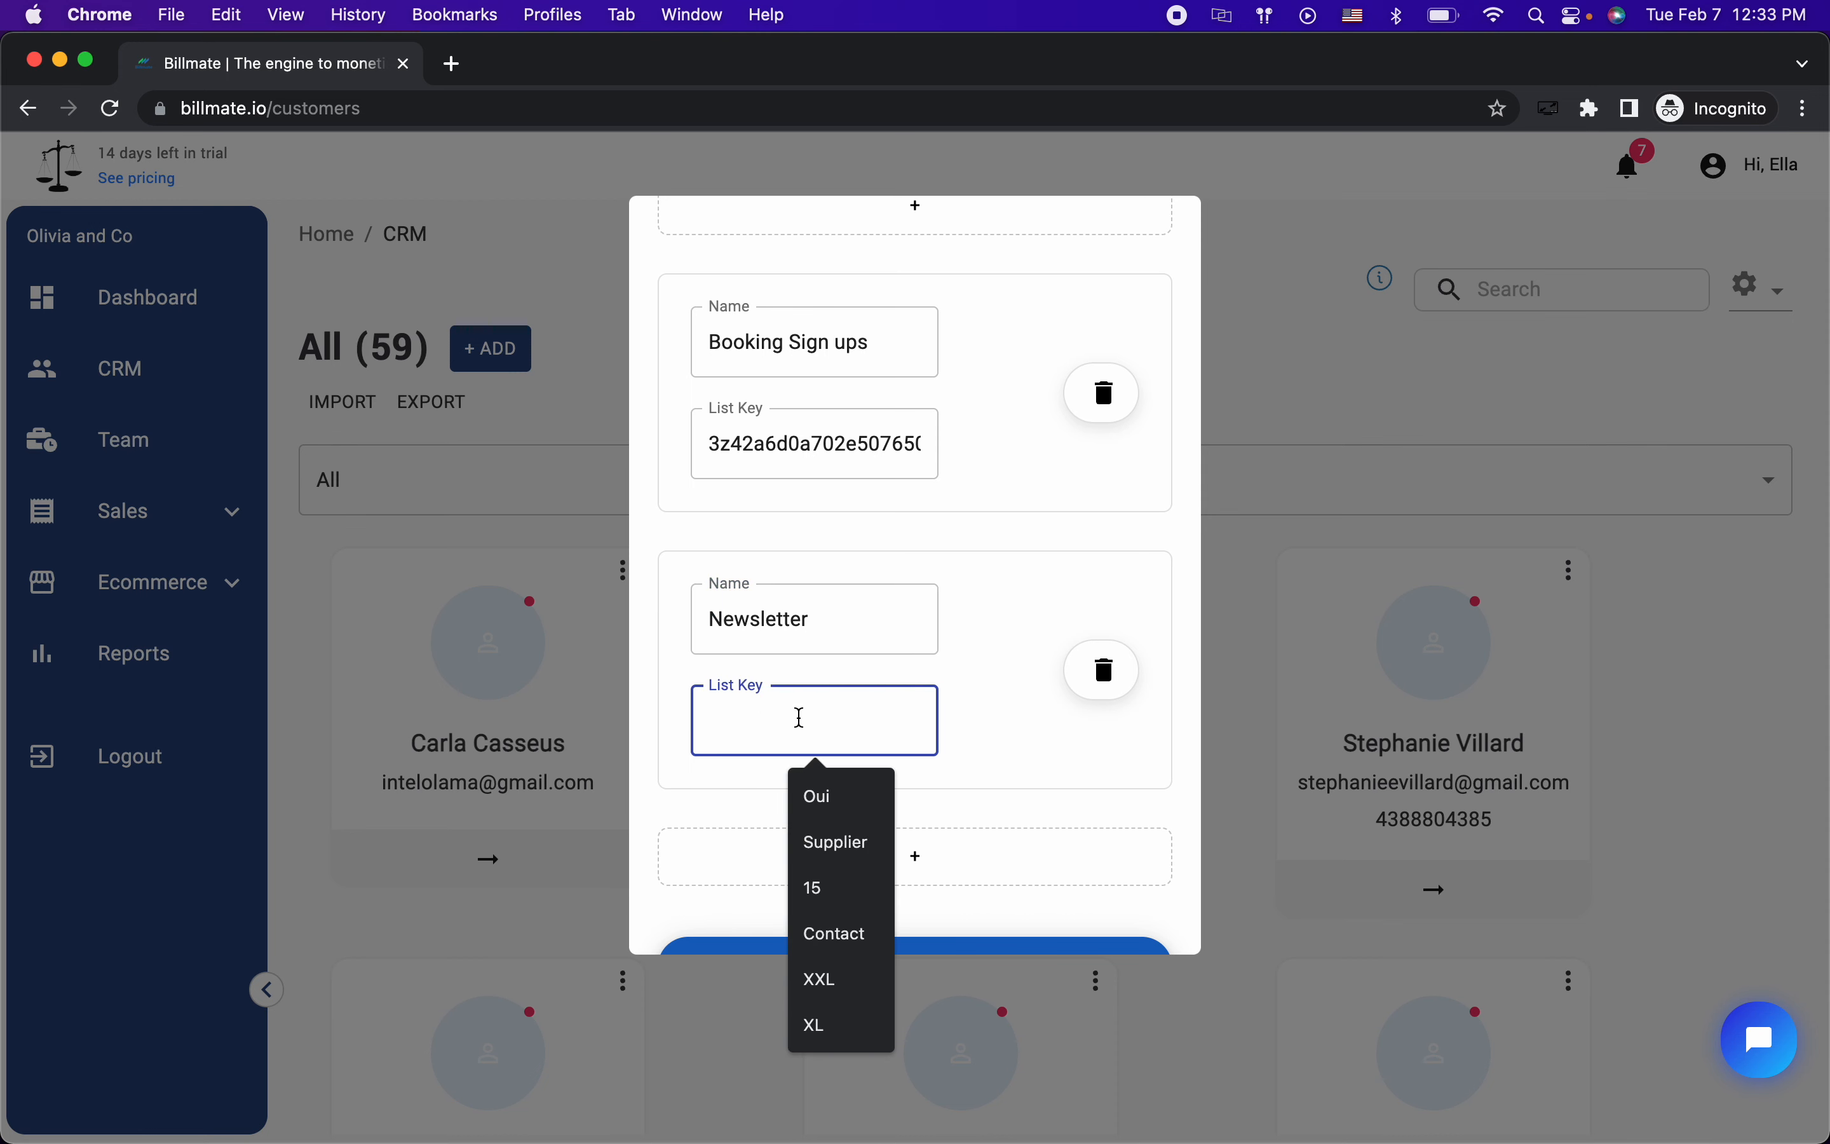
pyautogui.press('super+v')
pyautogui.click(1010, 732)
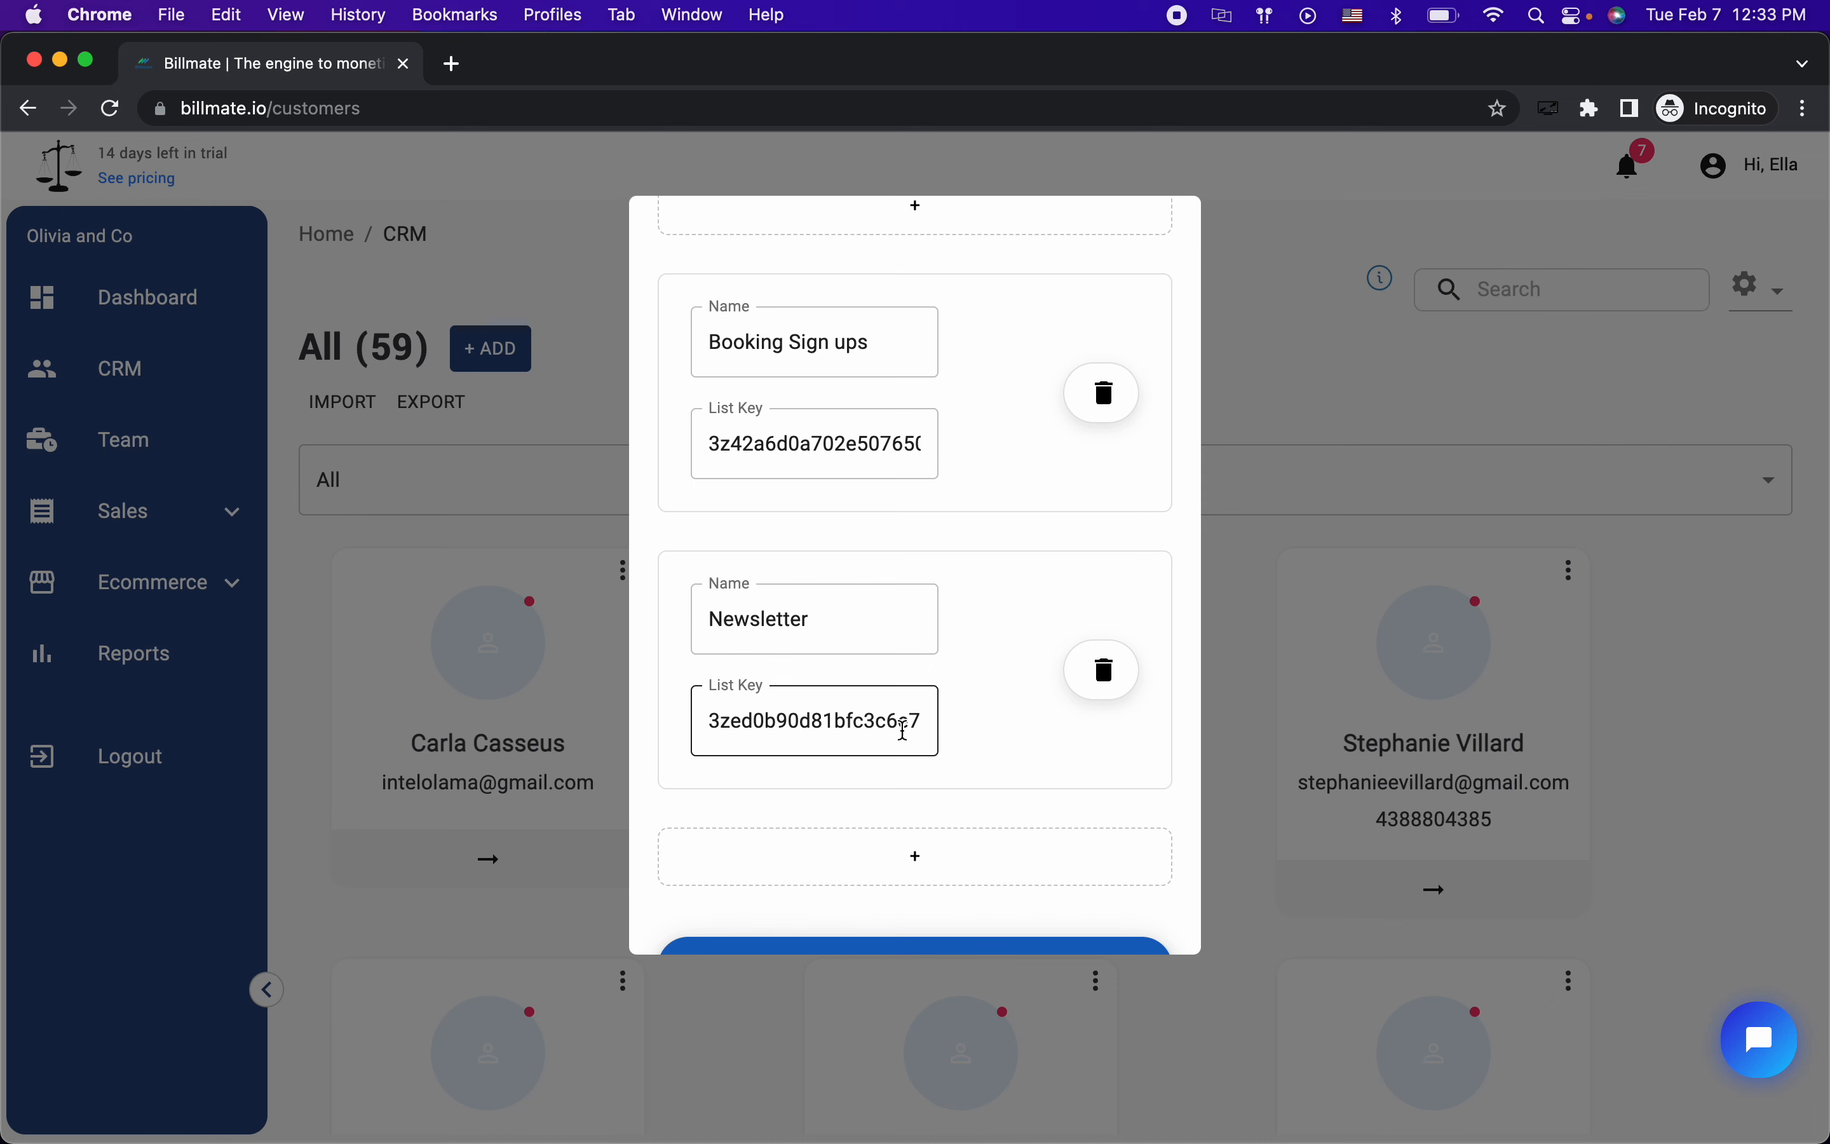
pyautogui.click(904, 722)
pyautogui.click(987, 712)
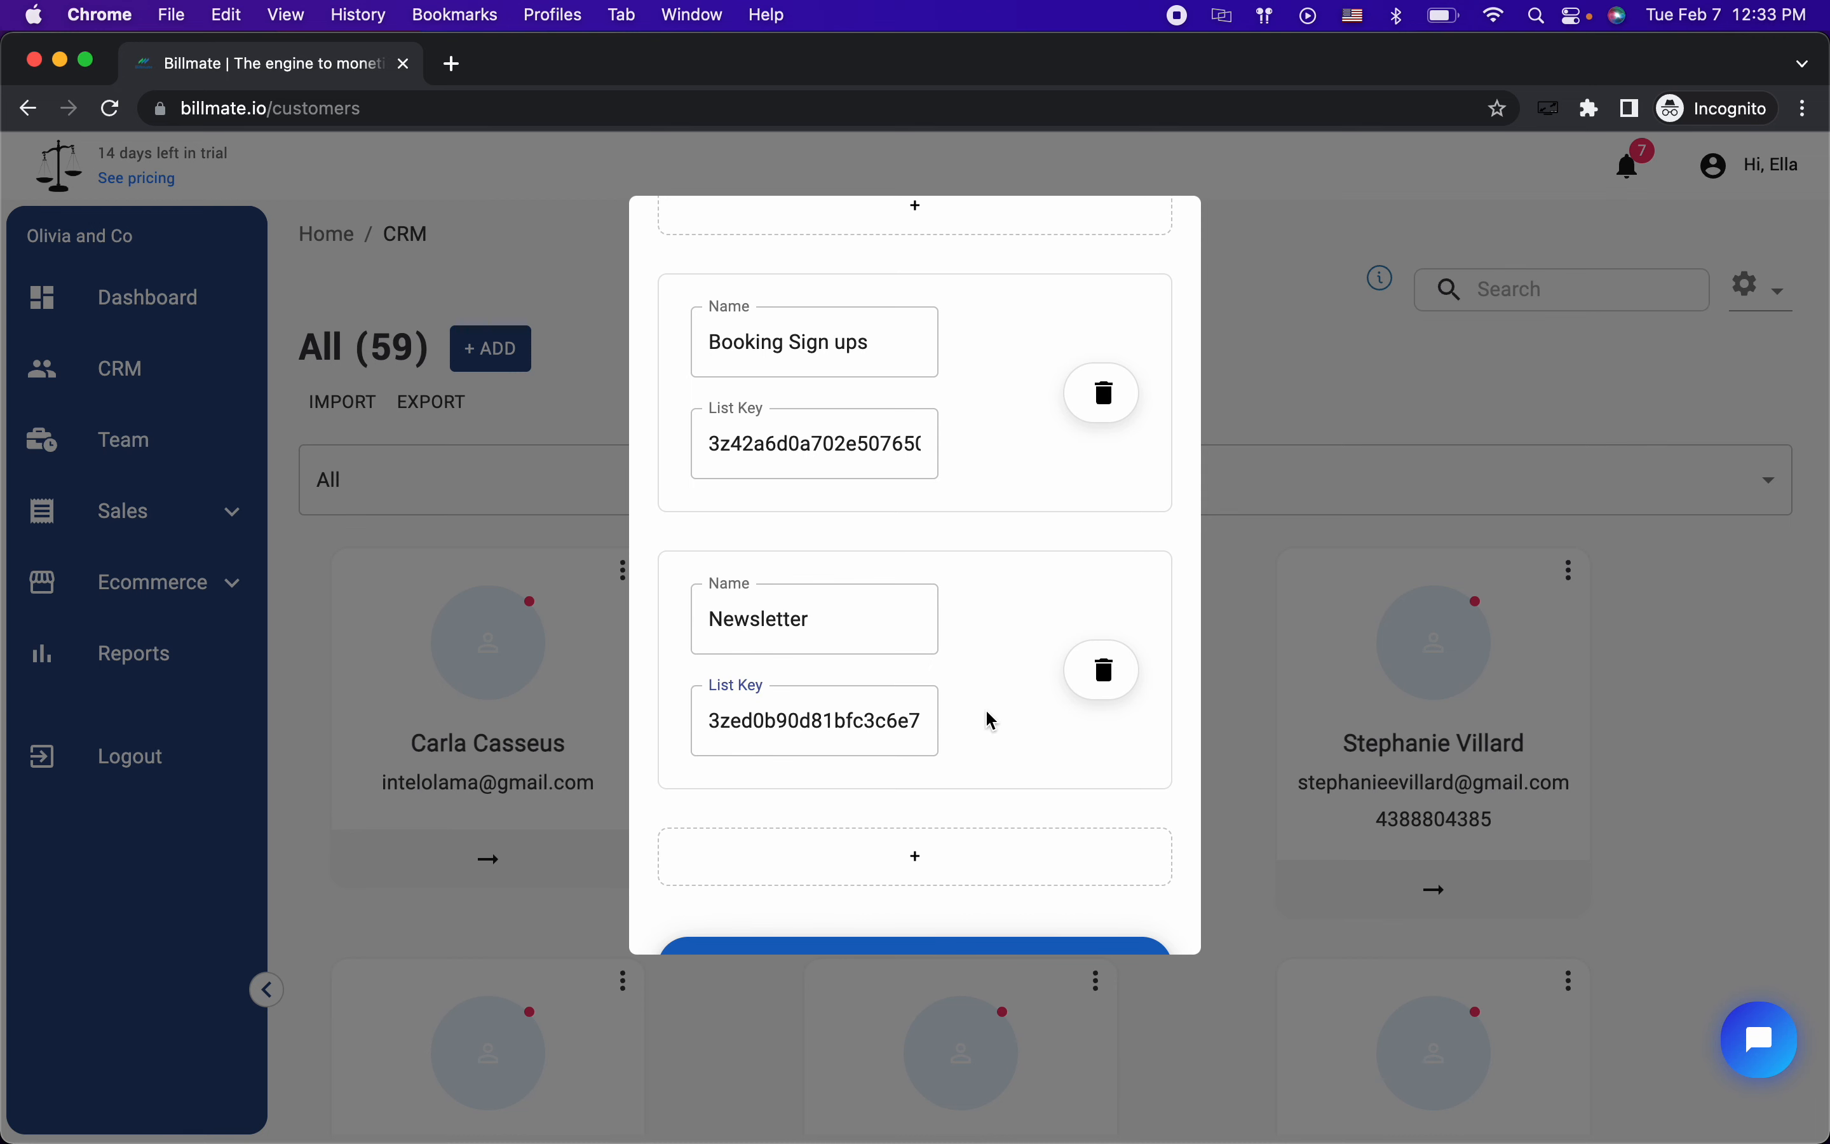
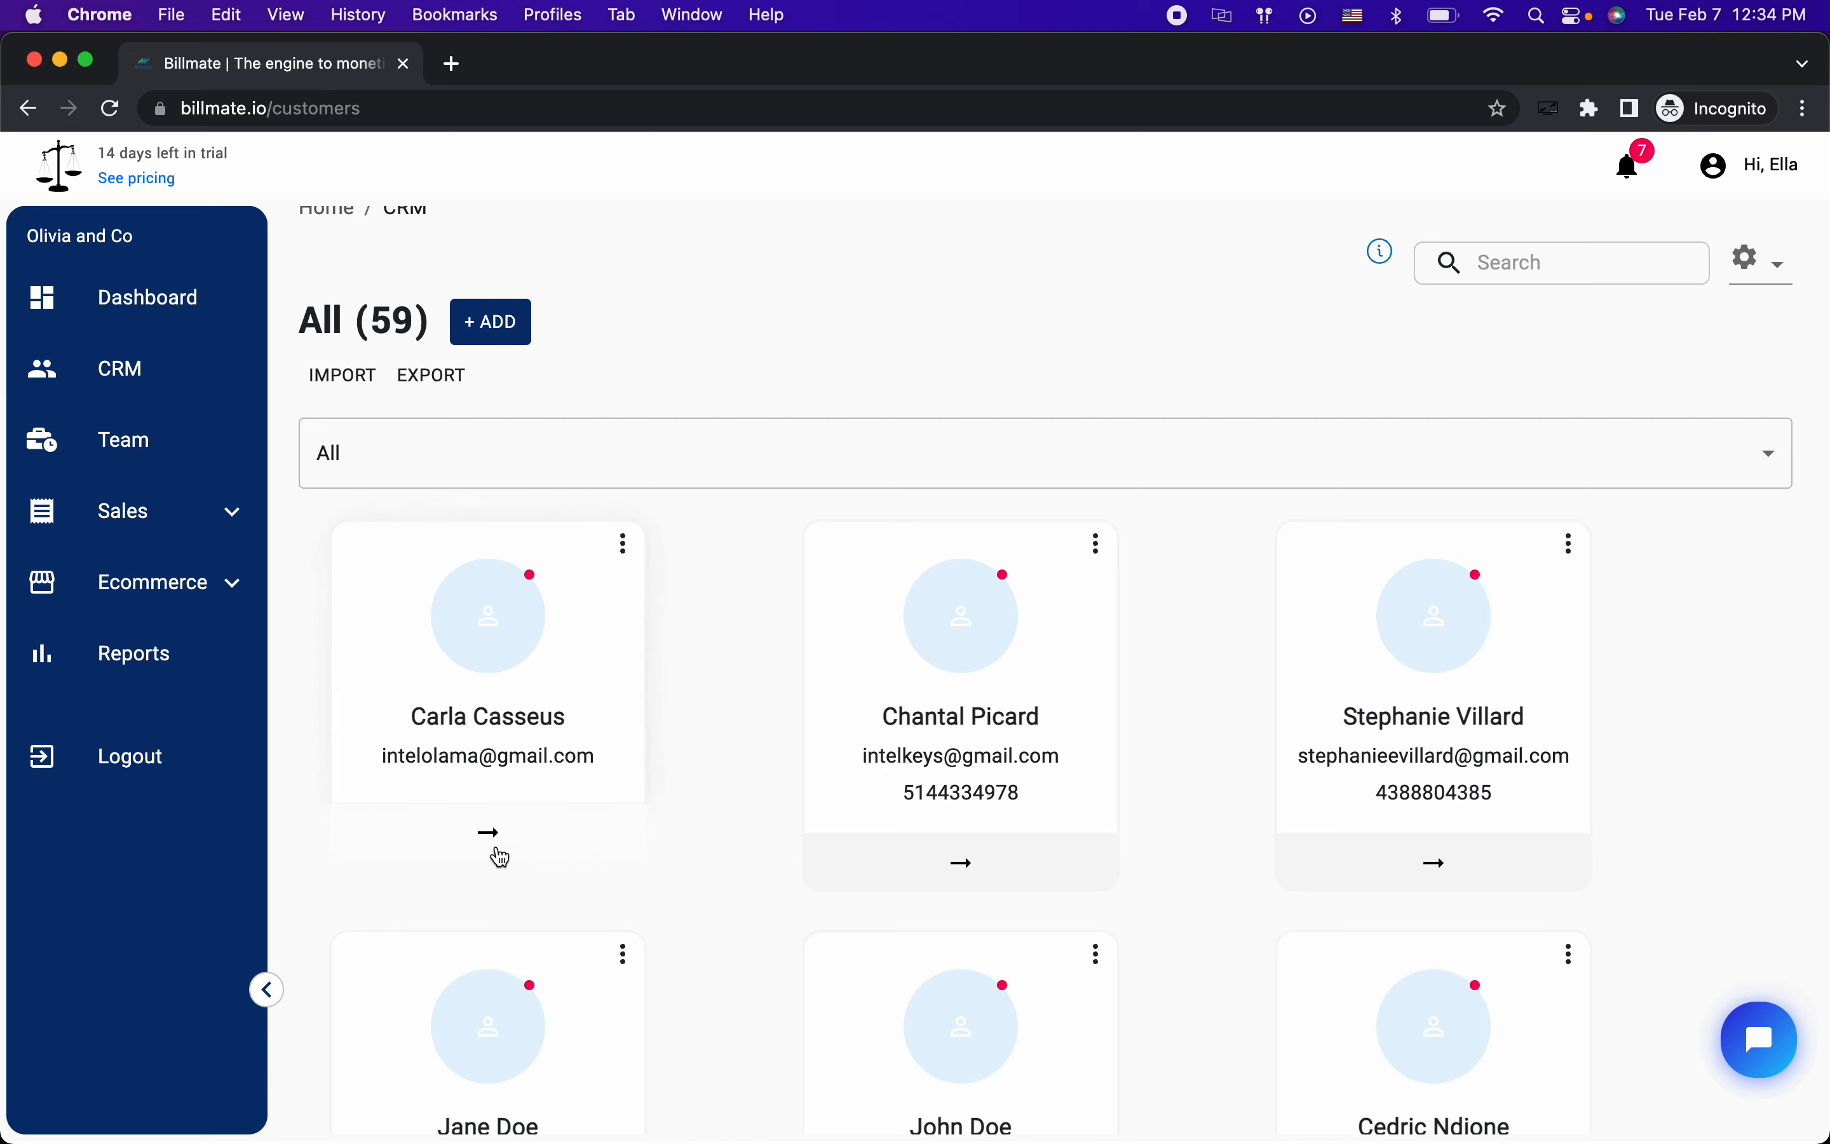
# Step: Subscribe the first customer to the Newsletter email campaign list from their customer card
pyautogui.click(493, 837)
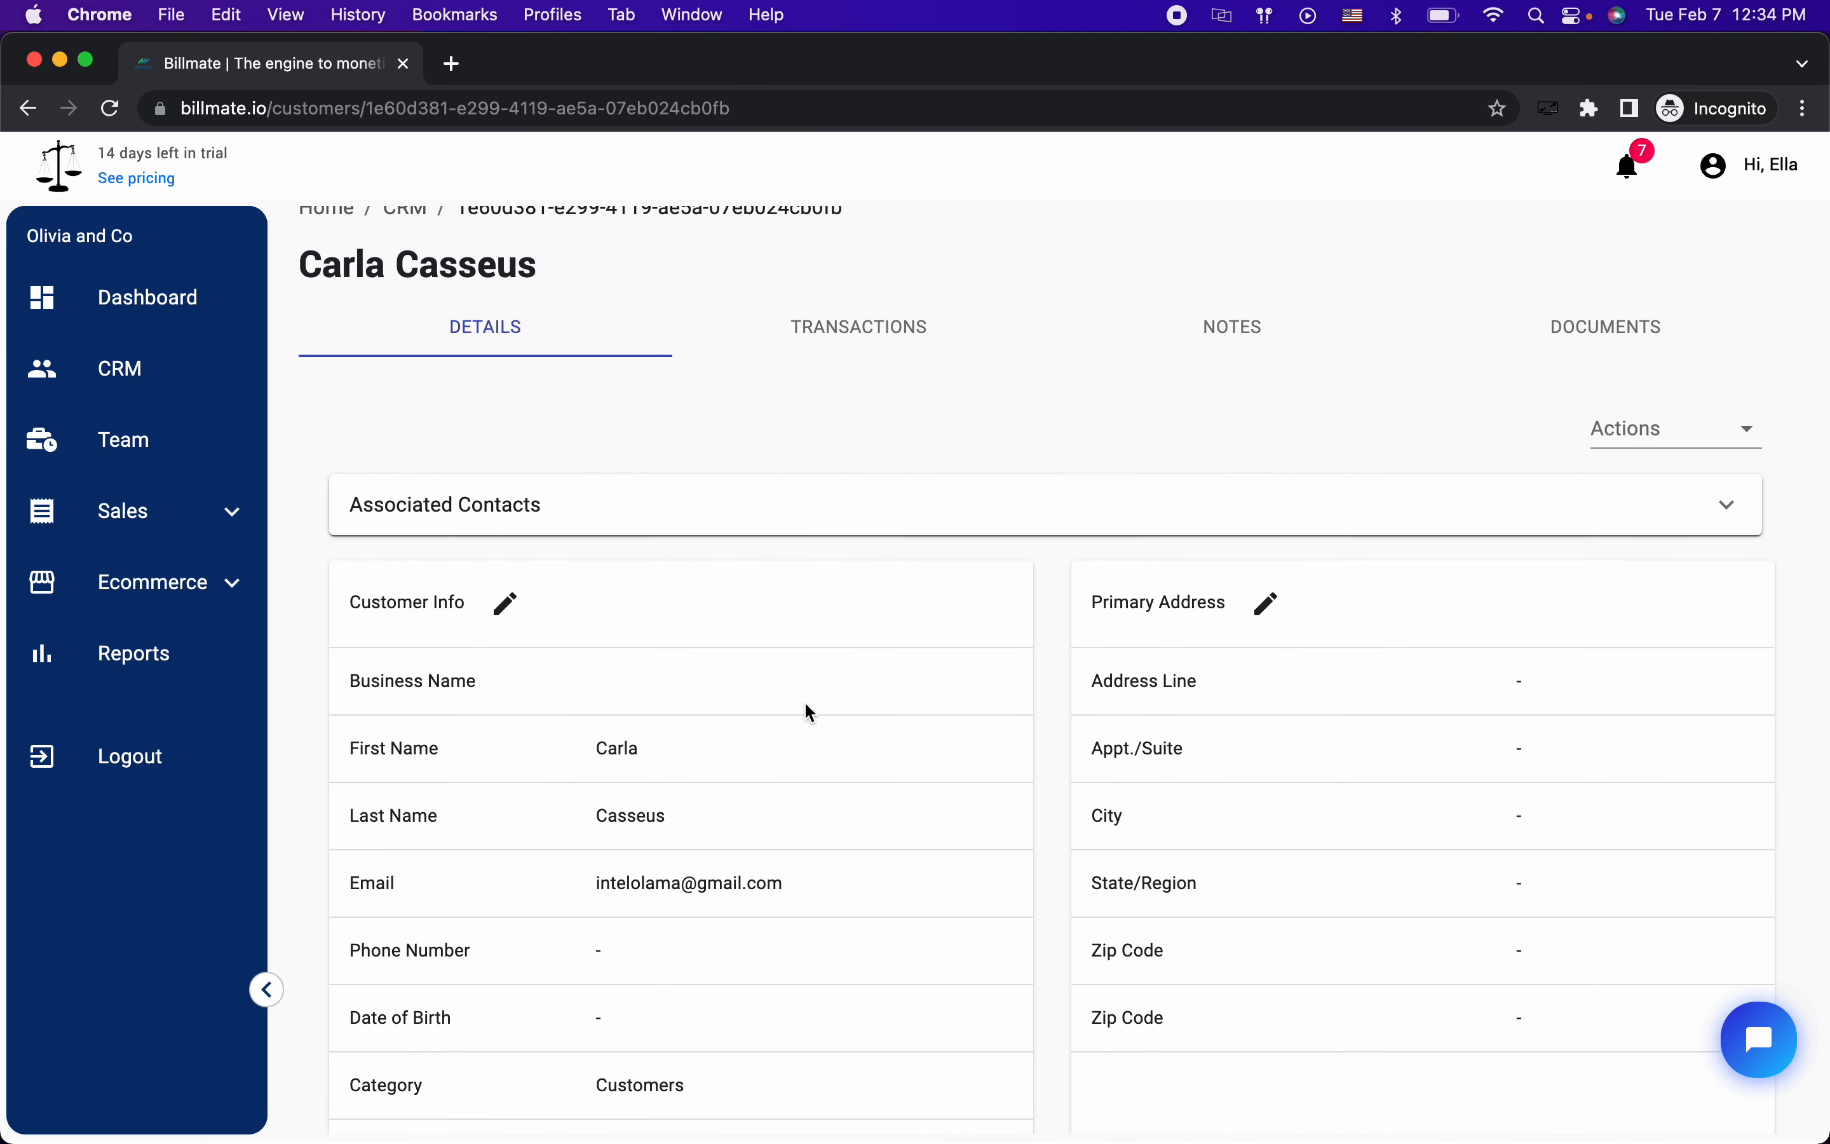
pyautogui.scroll(1, 804, 699)
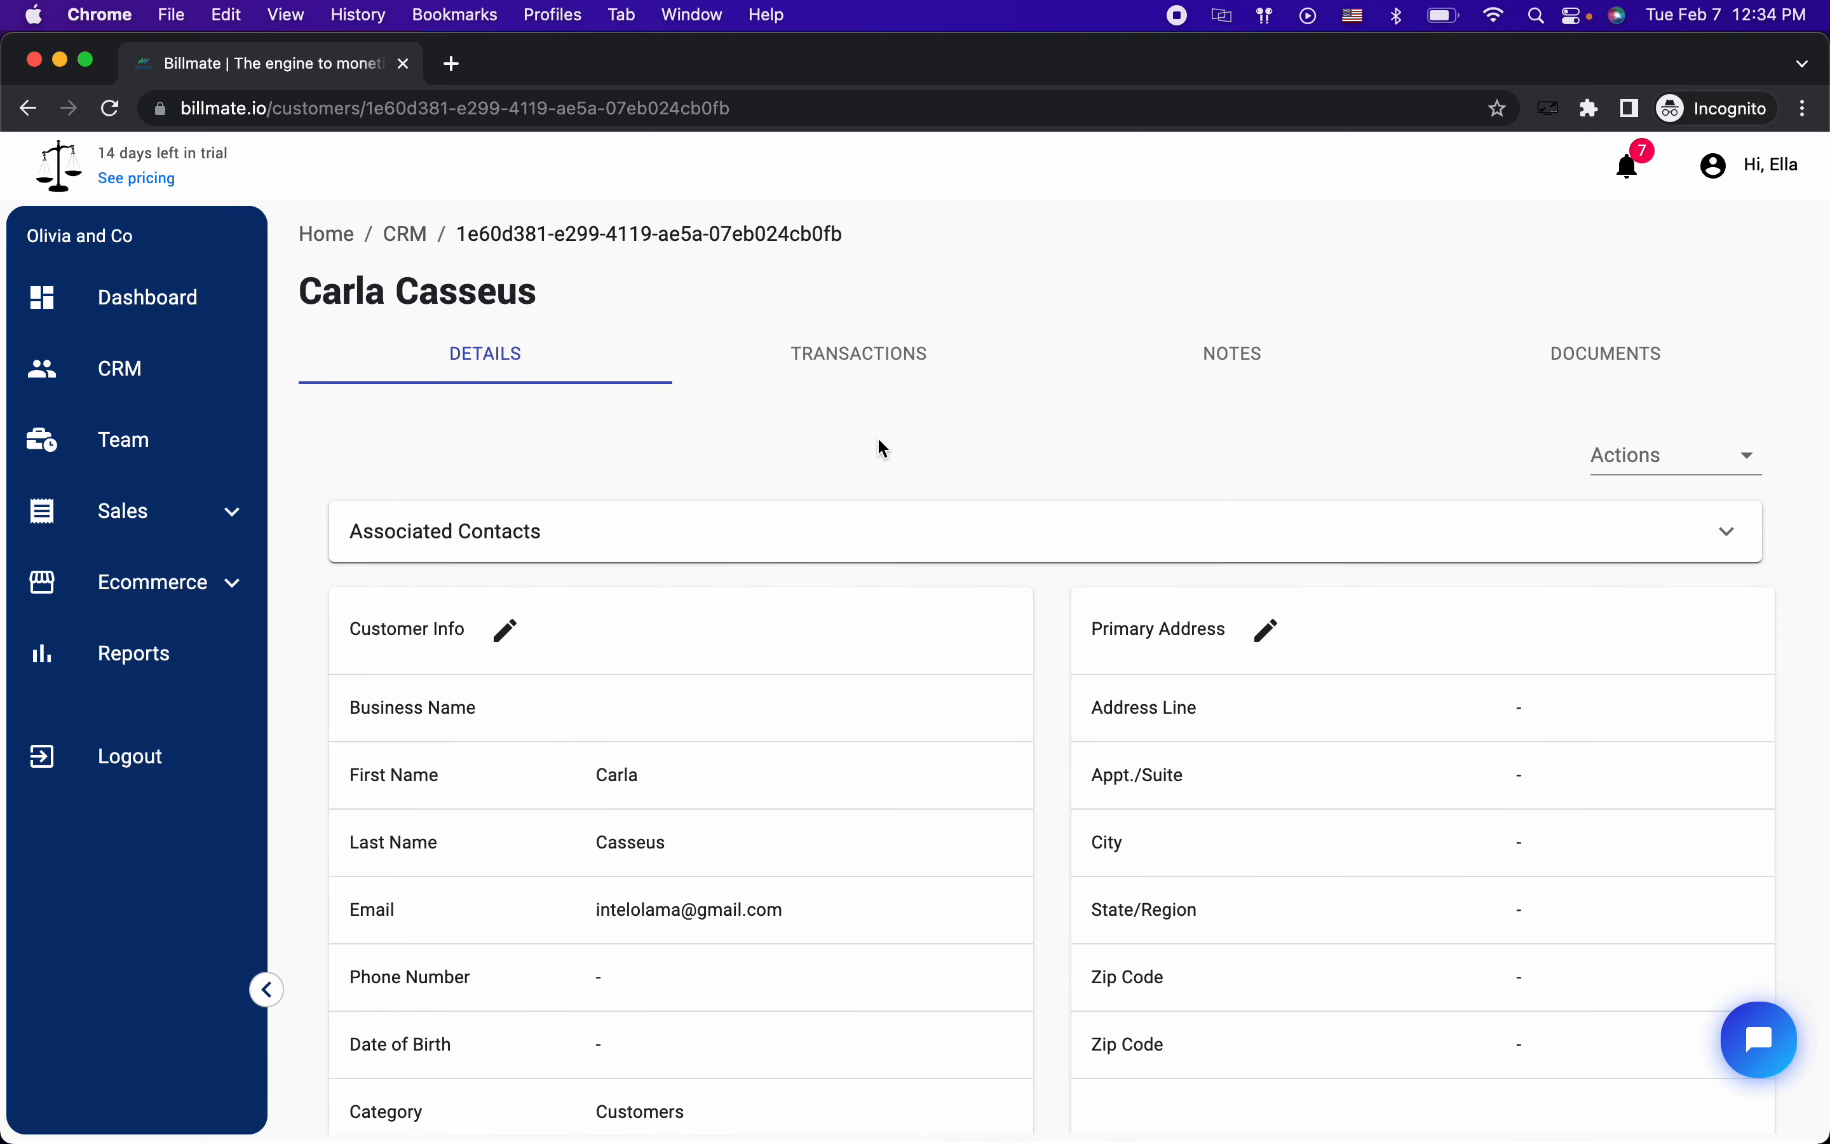
pyautogui.click(1691, 454)
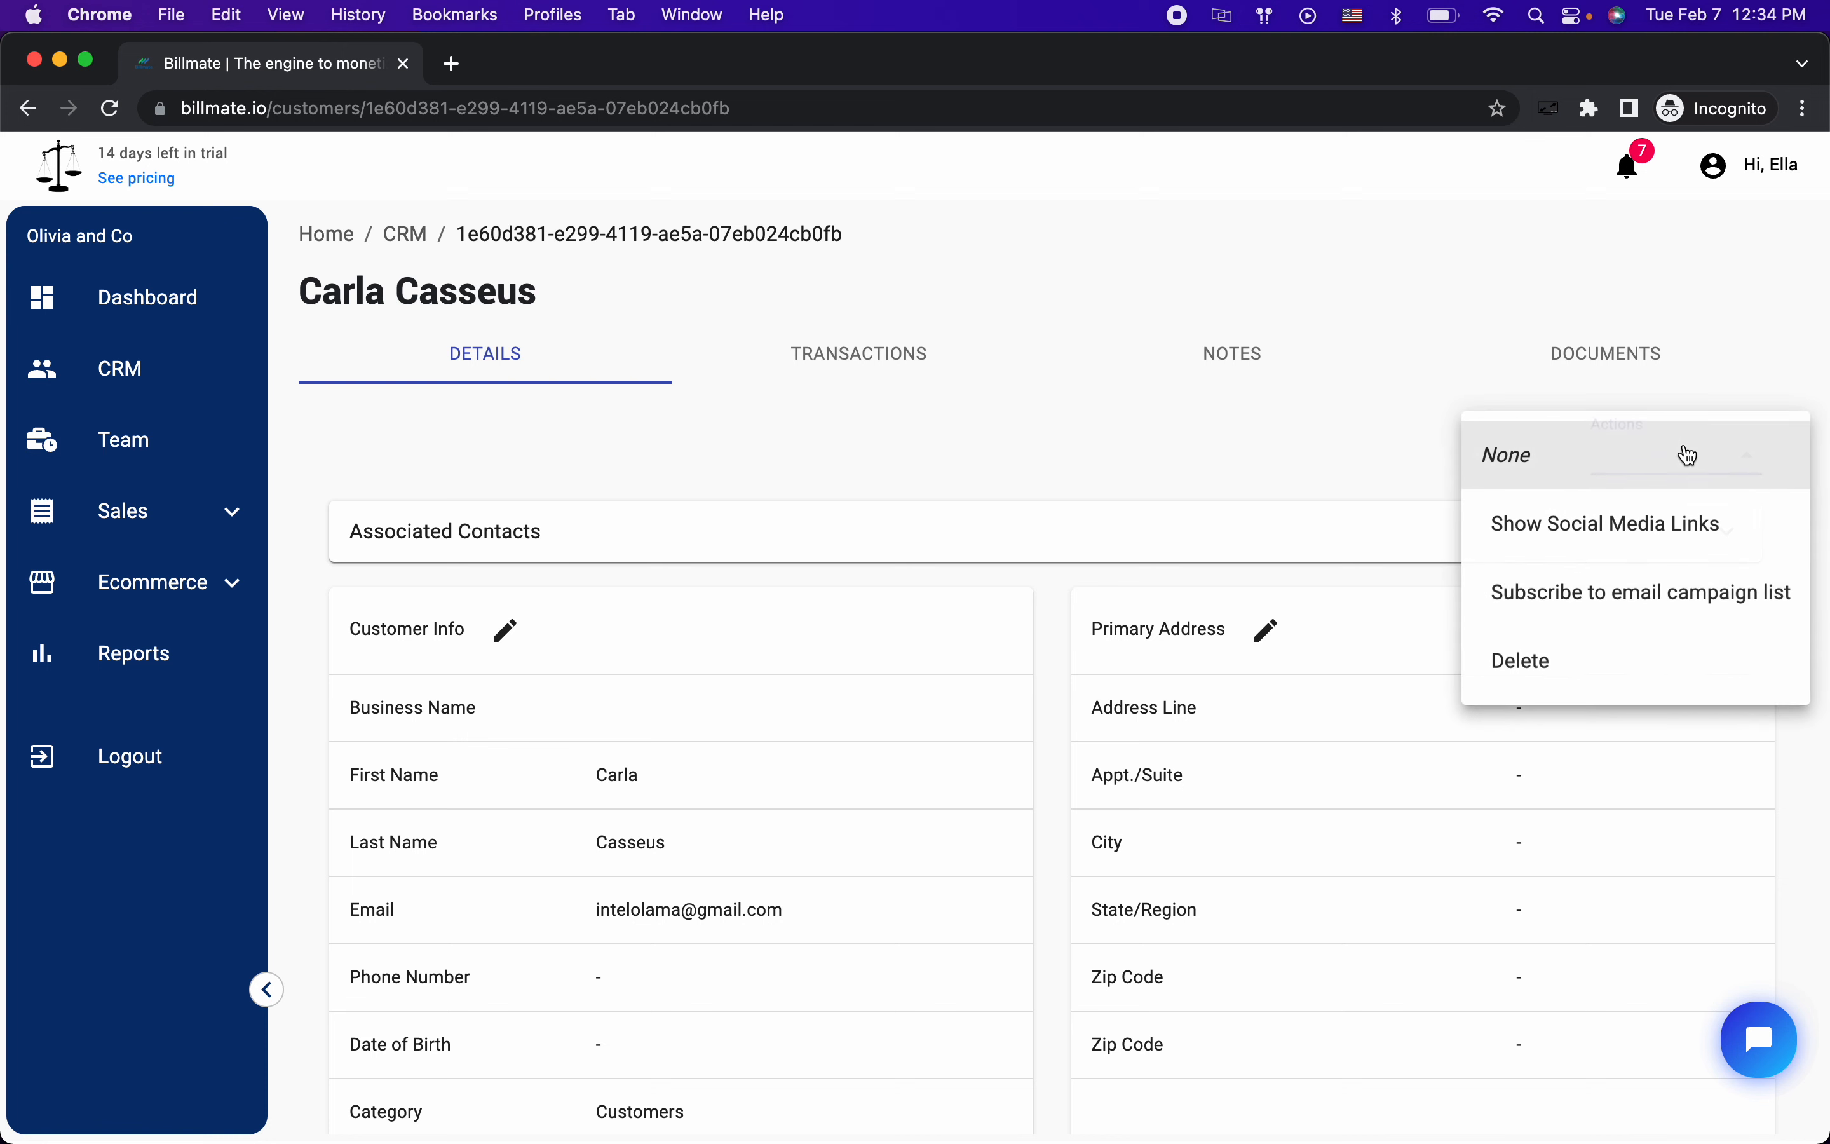
pyautogui.click(1554, 614)
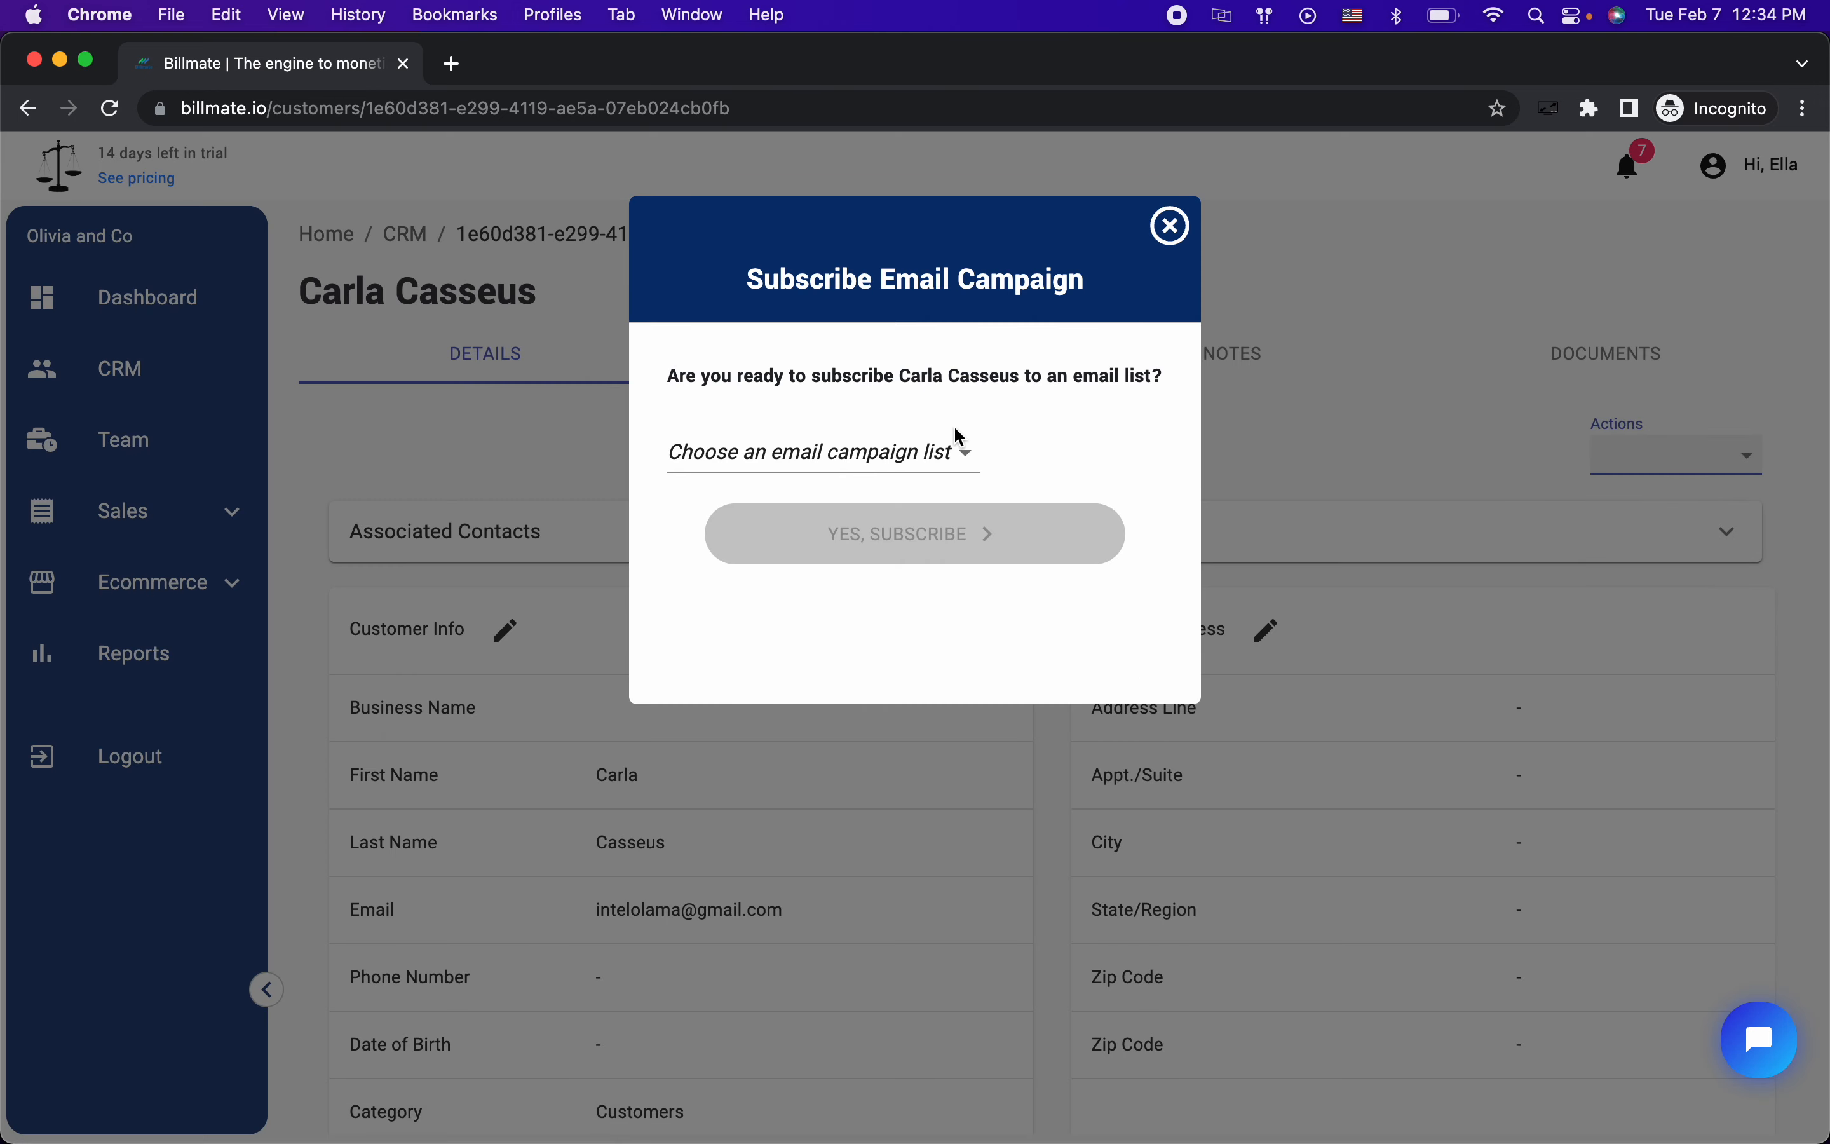
pyautogui.click(930, 450)
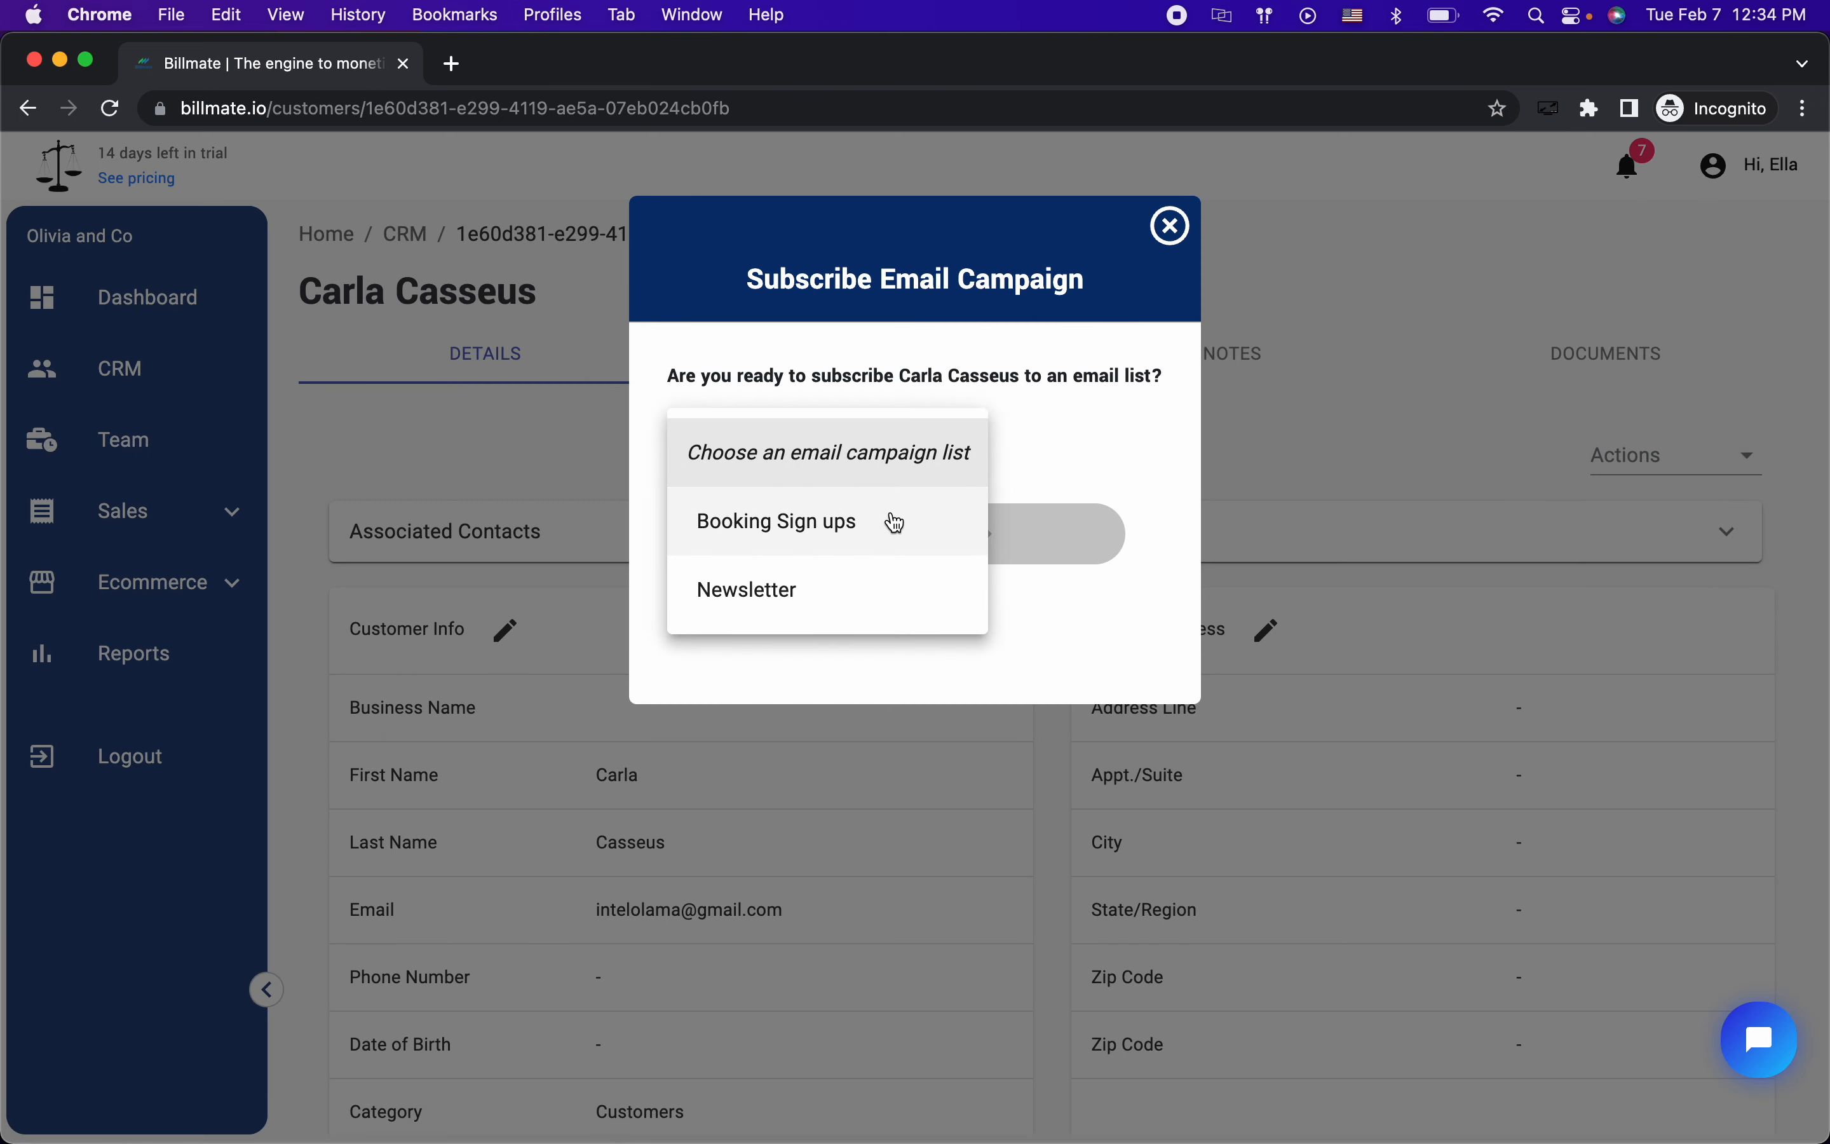
pyautogui.click(873, 594)
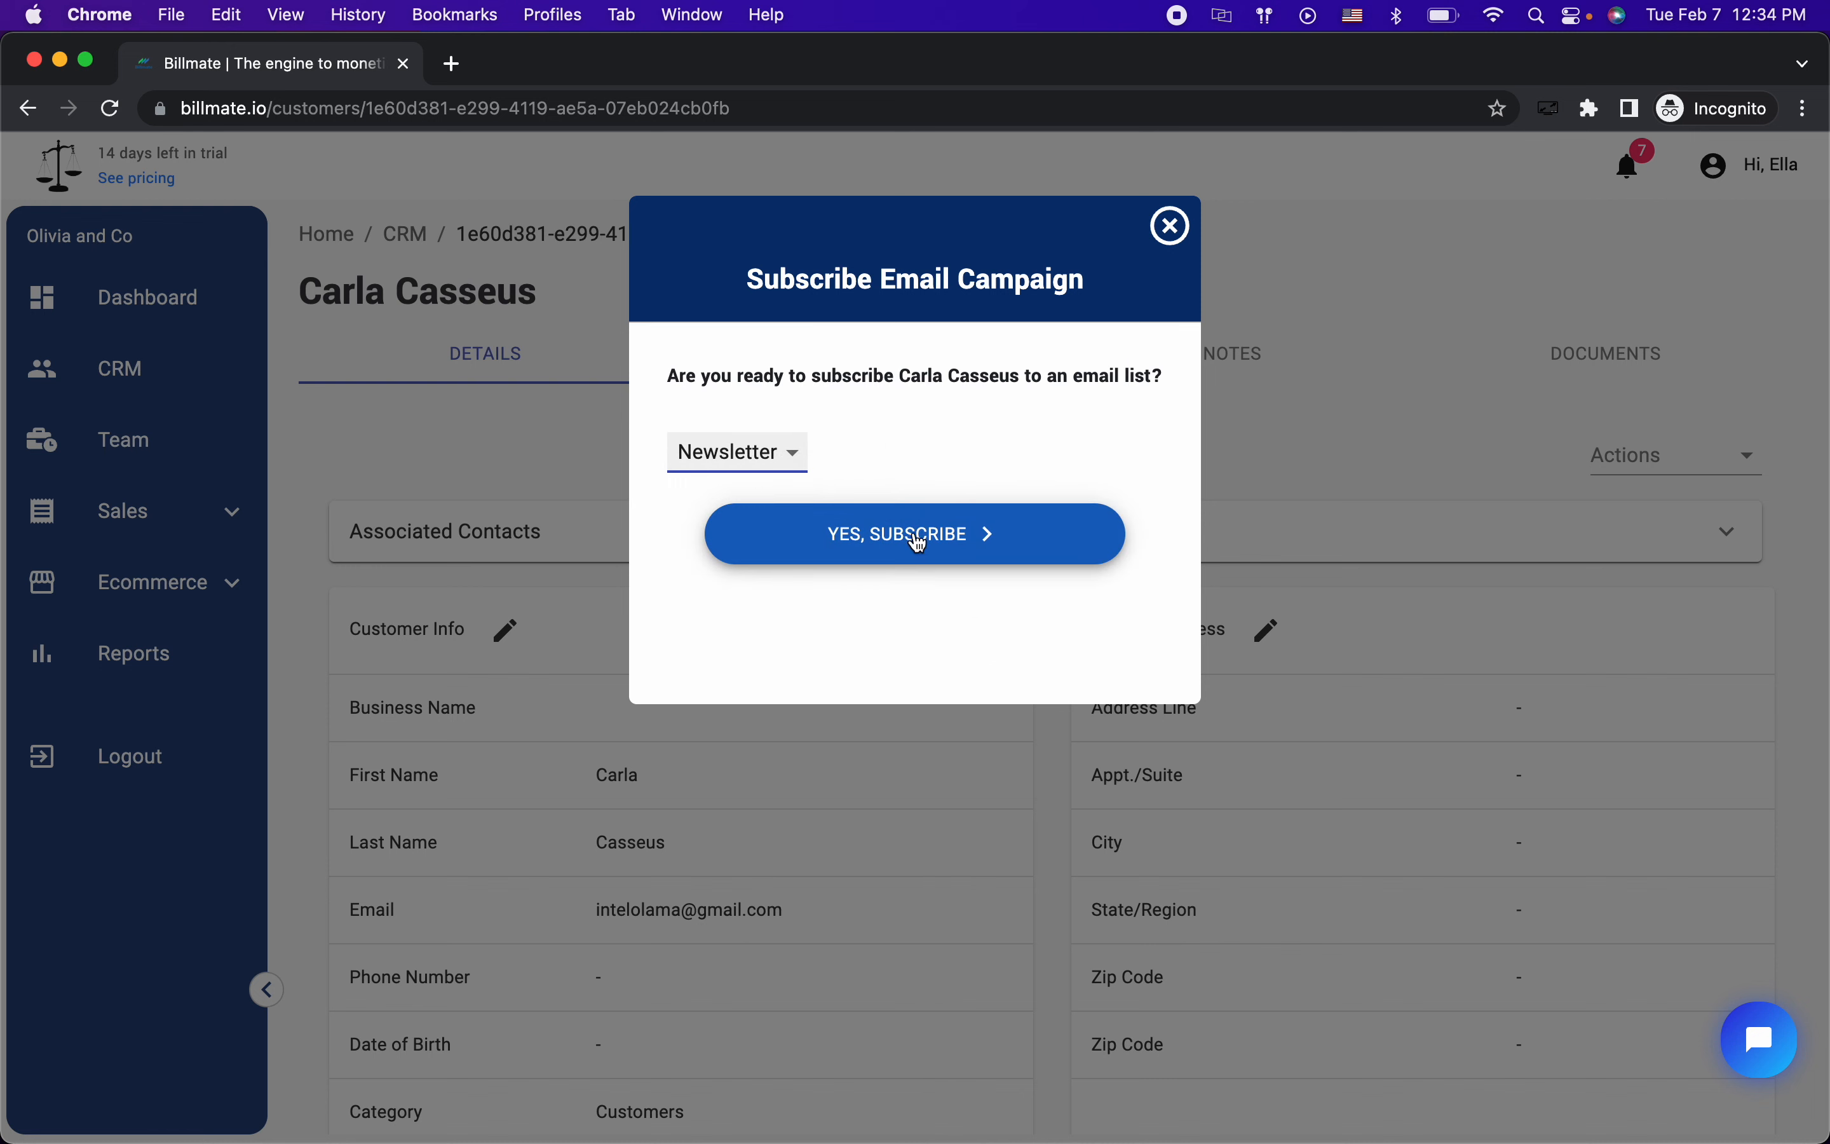
pyautogui.click(974, 417)
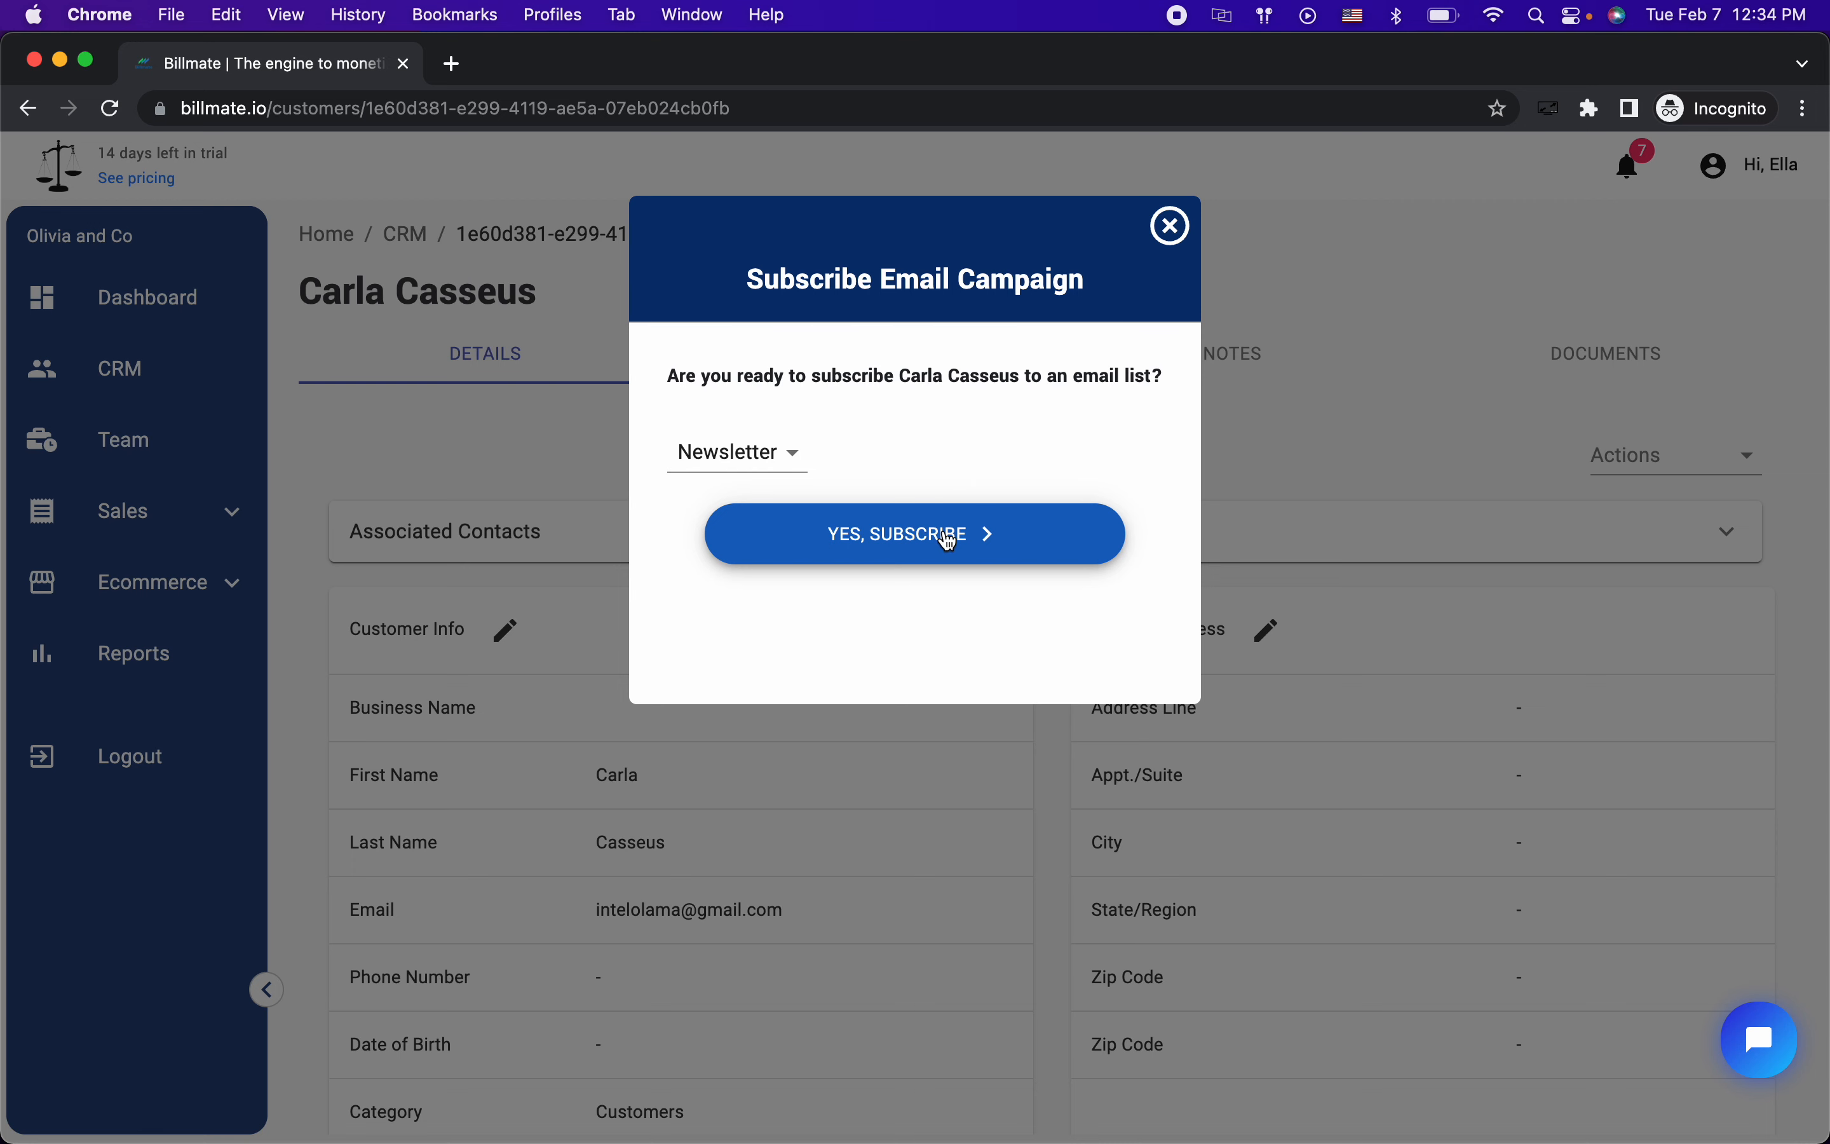
pyautogui.click(1036, 535)
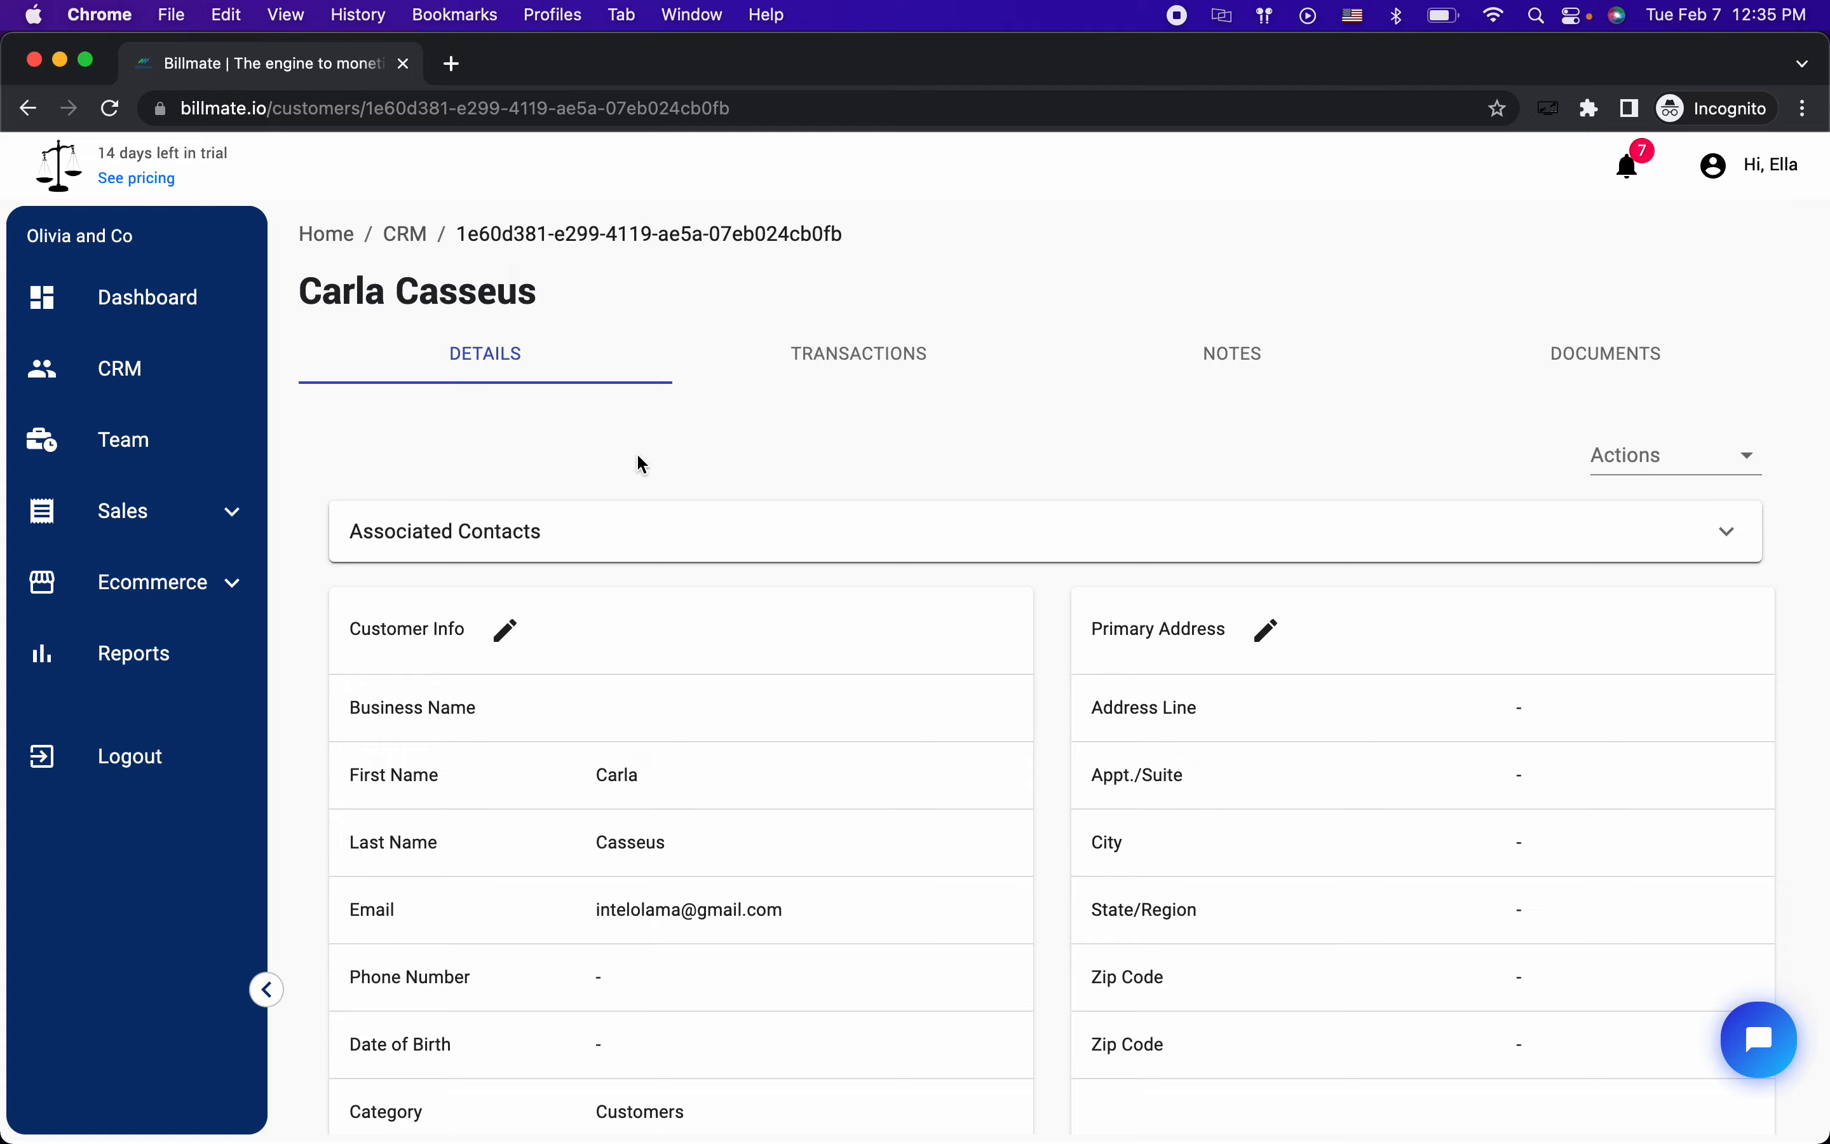
# Step: Show the Newsletter list's contacts in Zoho Campaigns to check the new subscriber
pyautogui.hotkey('ctrl', 'Right')
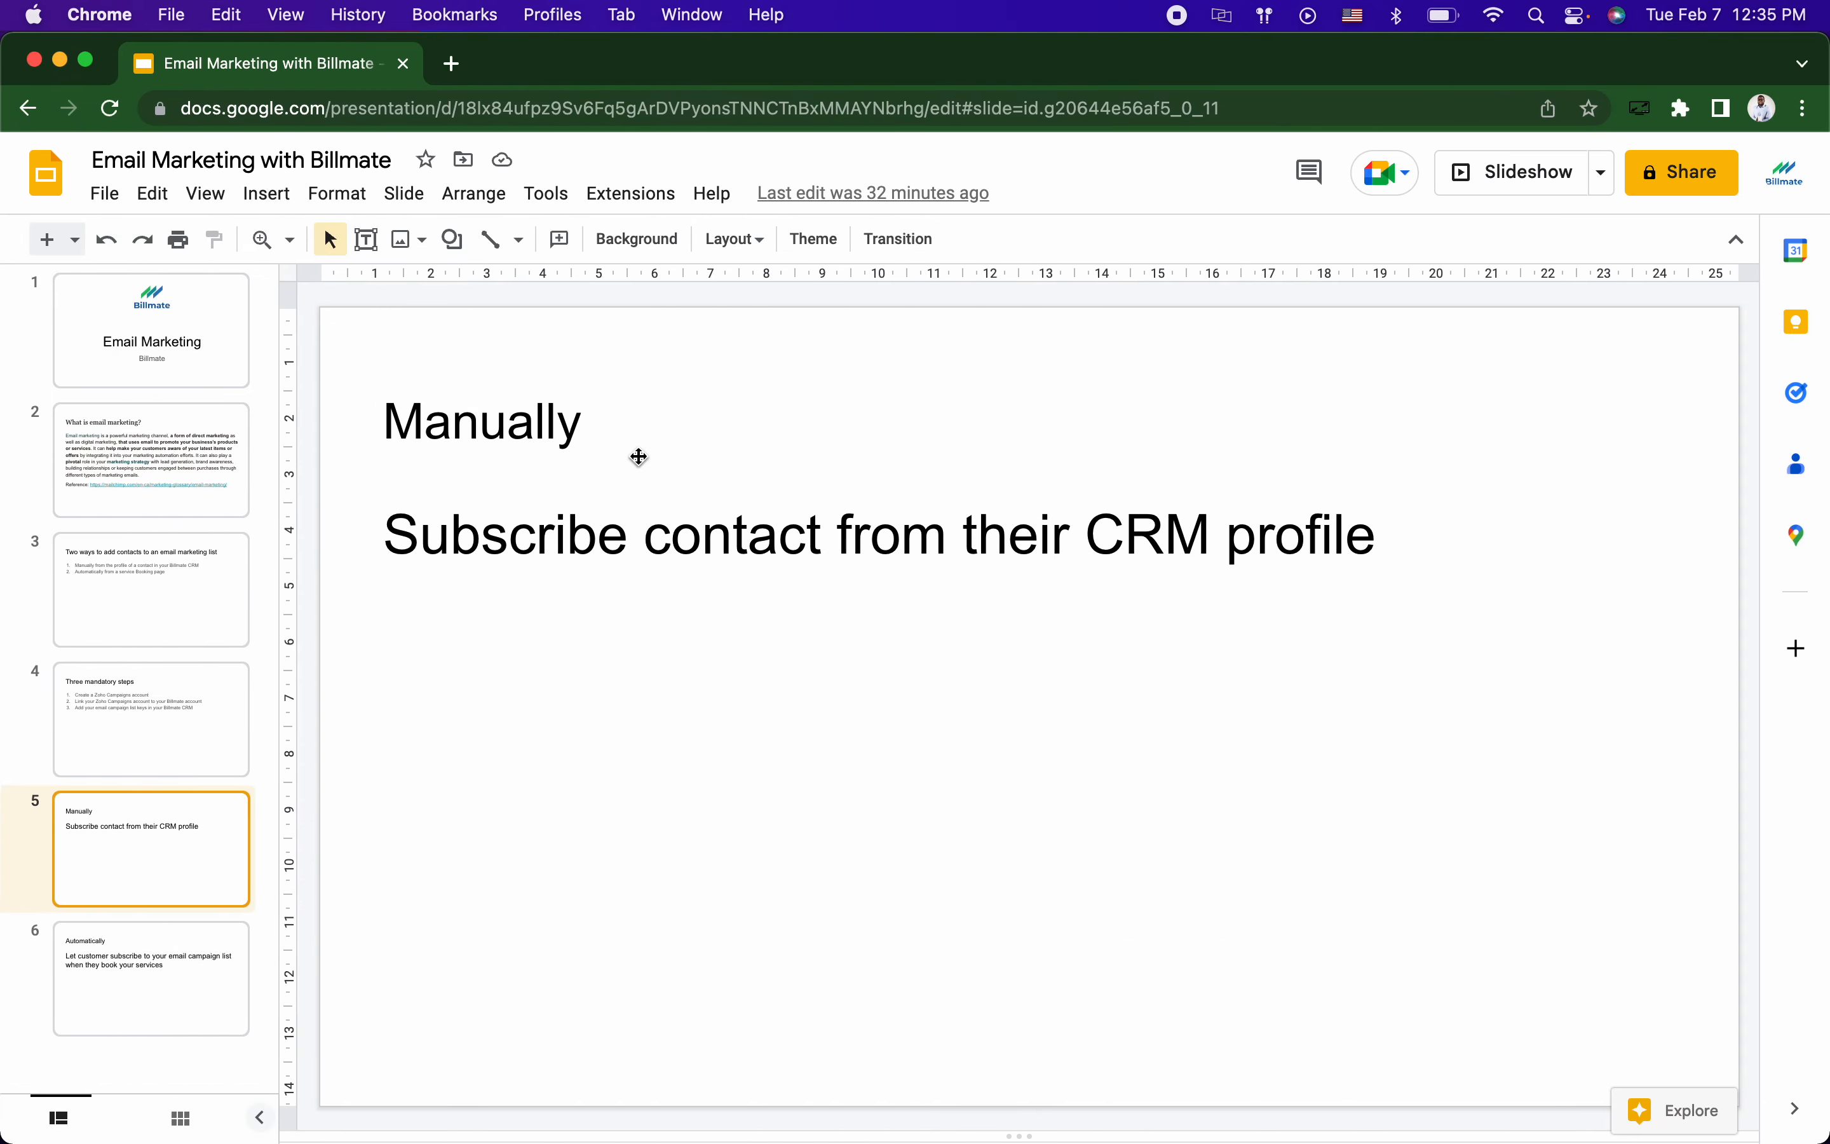
pyautogui.hotkey('ctrl', 'Right')
pyautogui.click(347, 342)
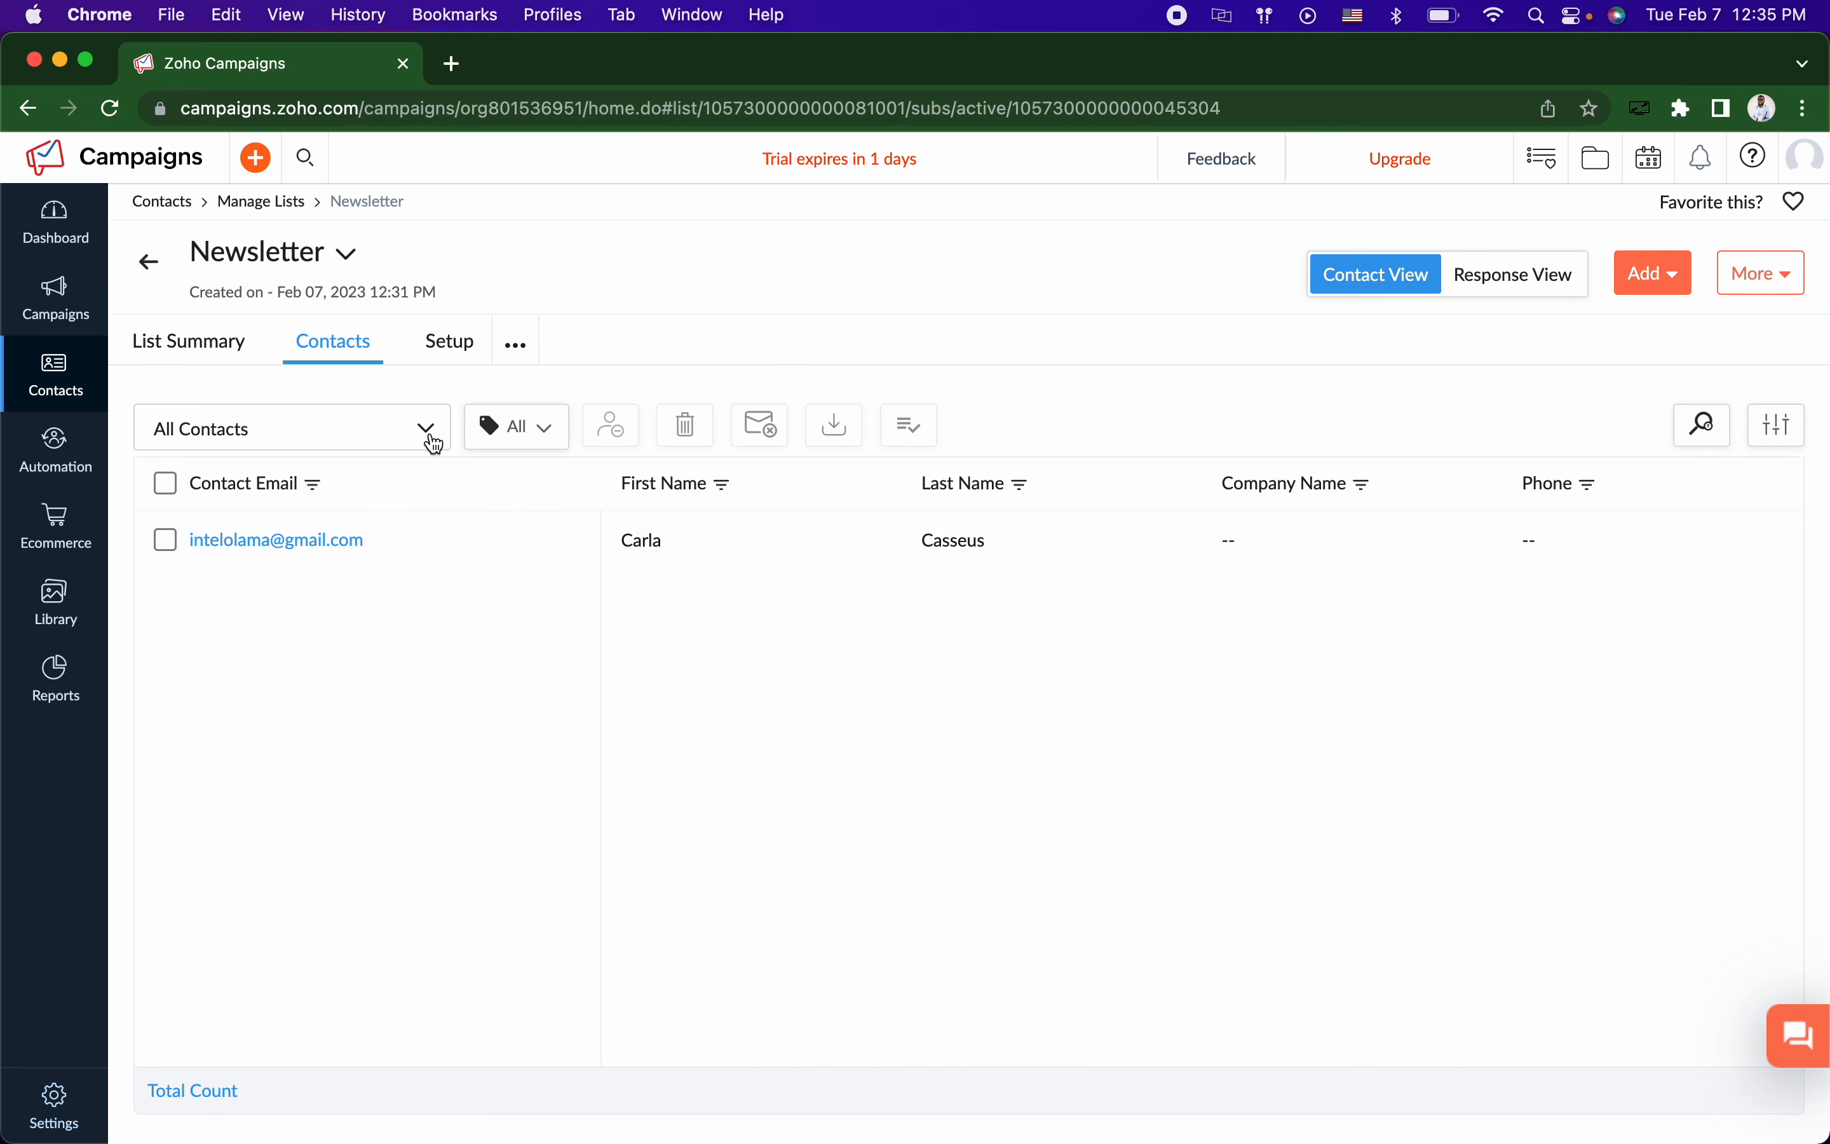
# Step: Review the Newsletter list summary and the Welcome campaign's summary report
pyautogui.click(222, 350)
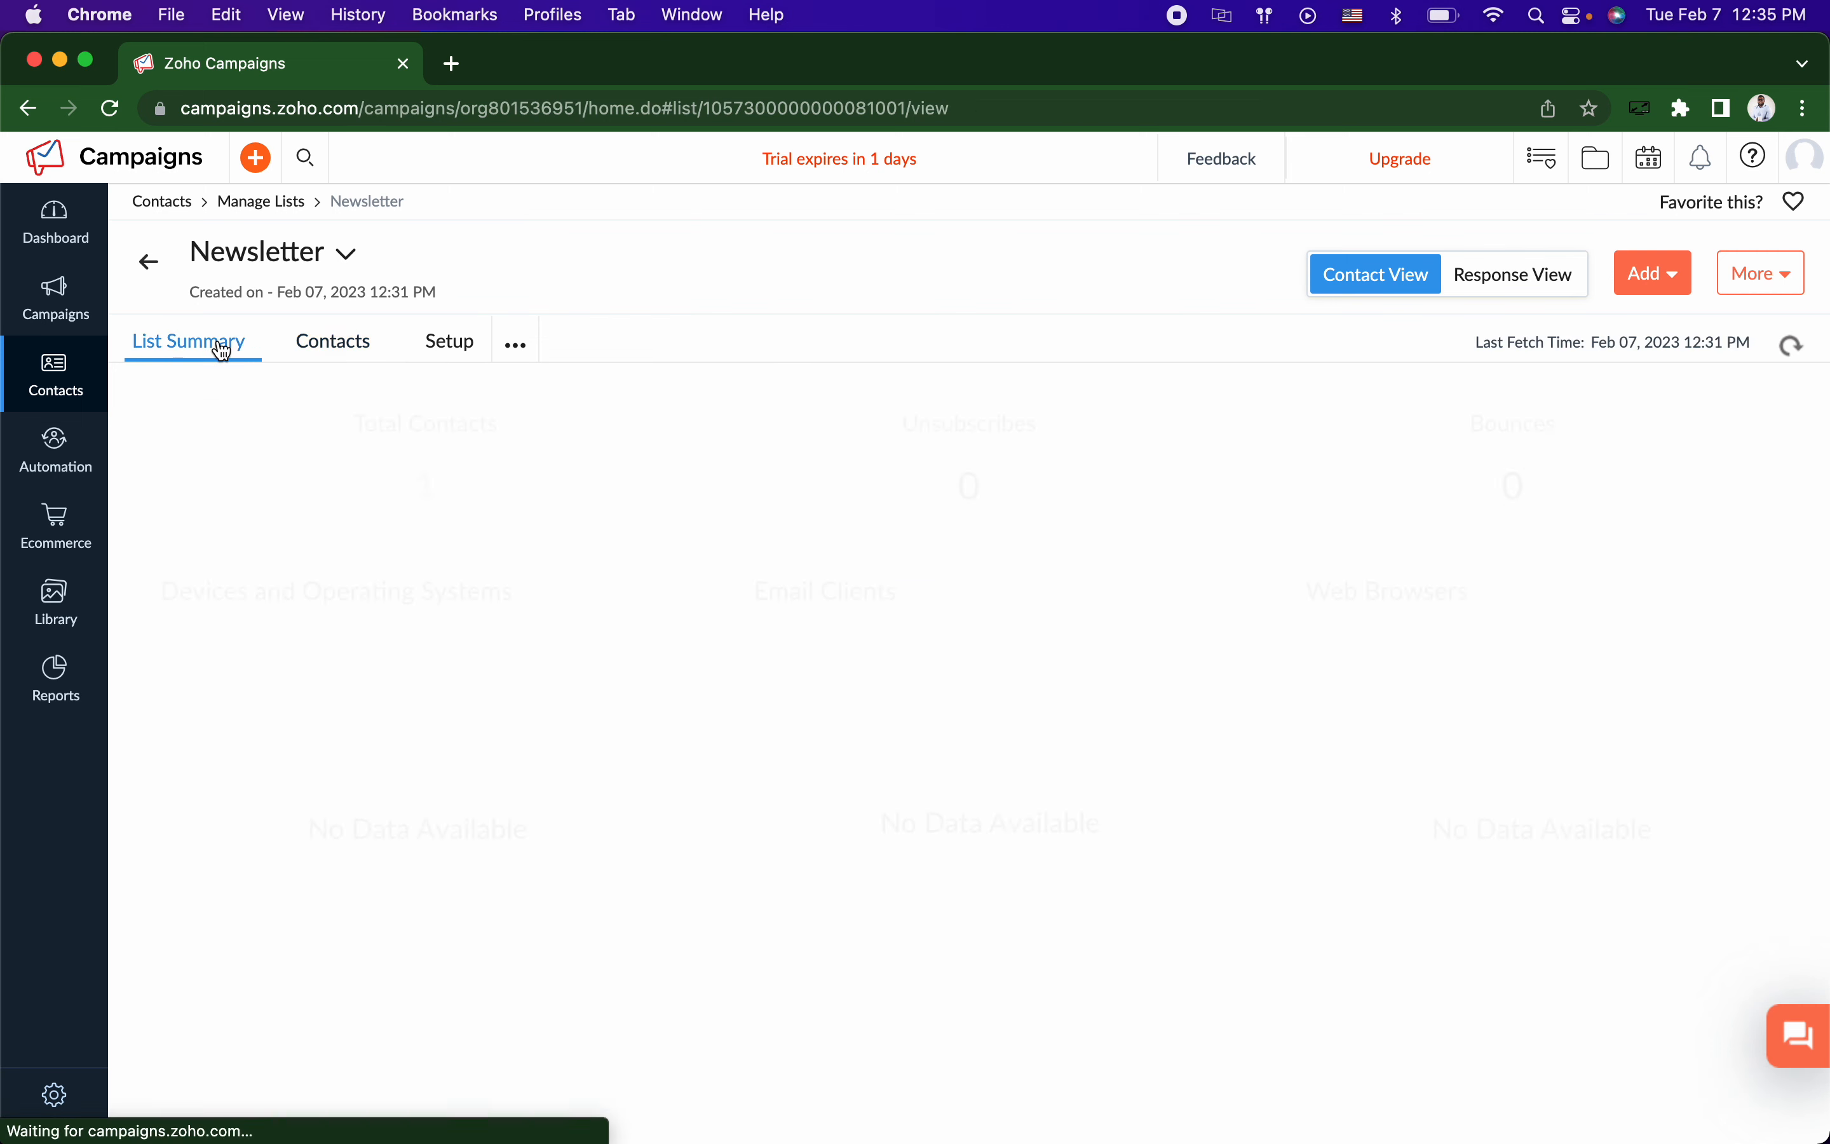
pyautogui.click(354, 357)
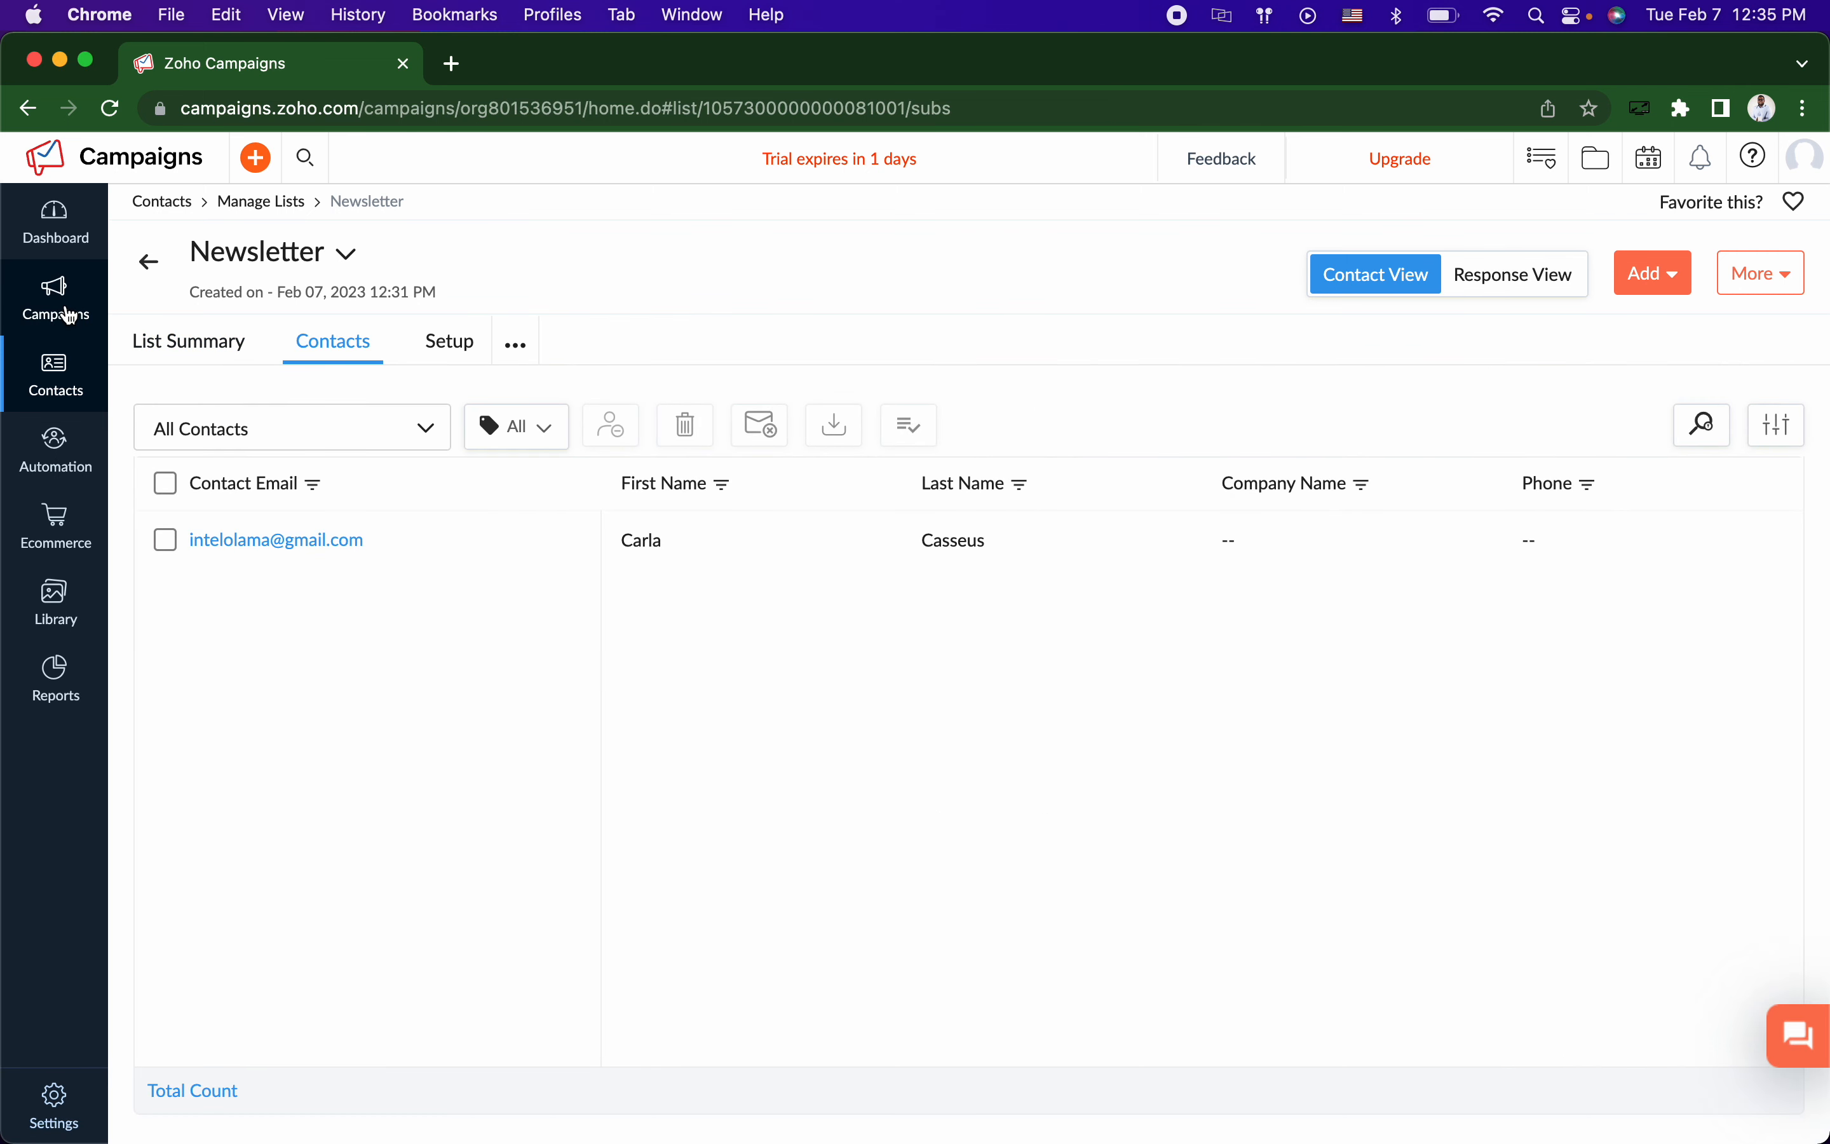
pyautogui.moveTo(68, 314)
pyautogui.click(166, 294)
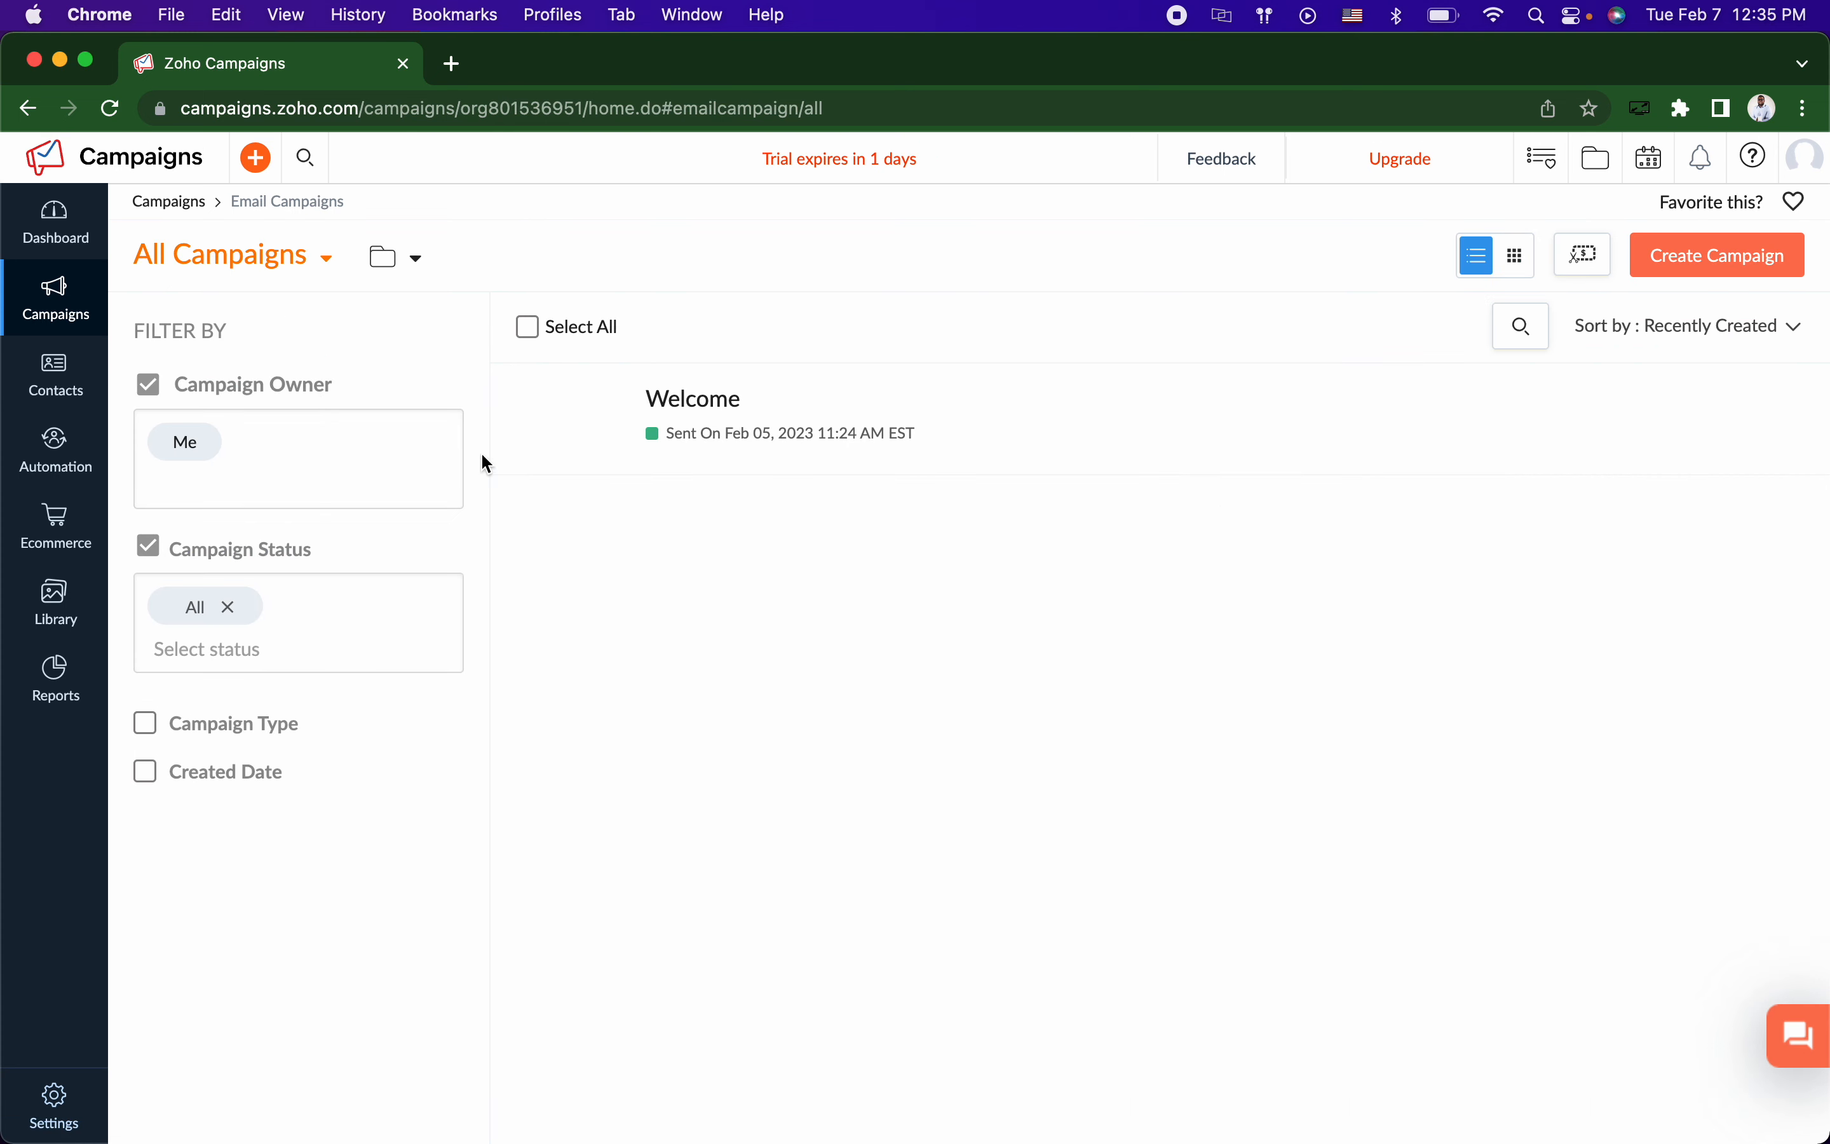
pyautogui.click(712, 409)
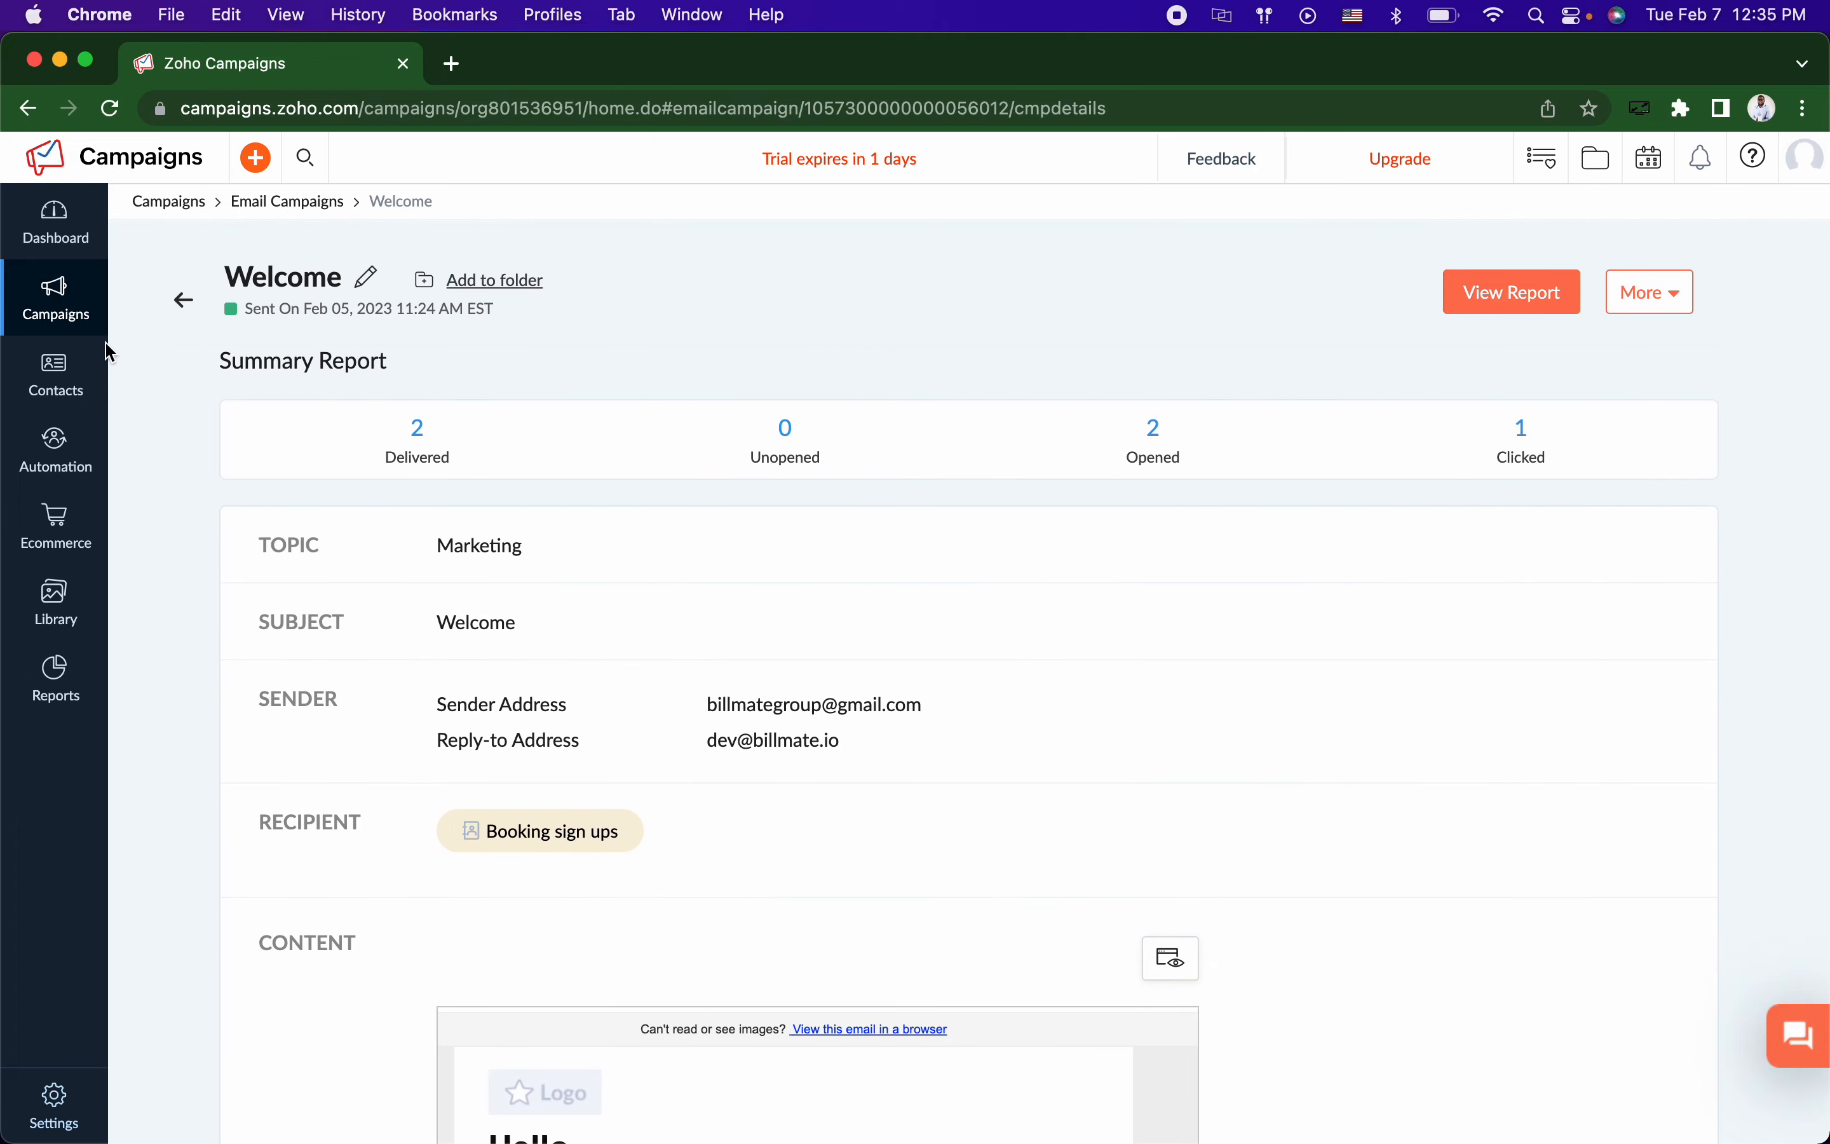
# Step: Open All Contacts, then bring up the 'Automatically' slide in the presentation
pyautogui.moveTo(52, 371)
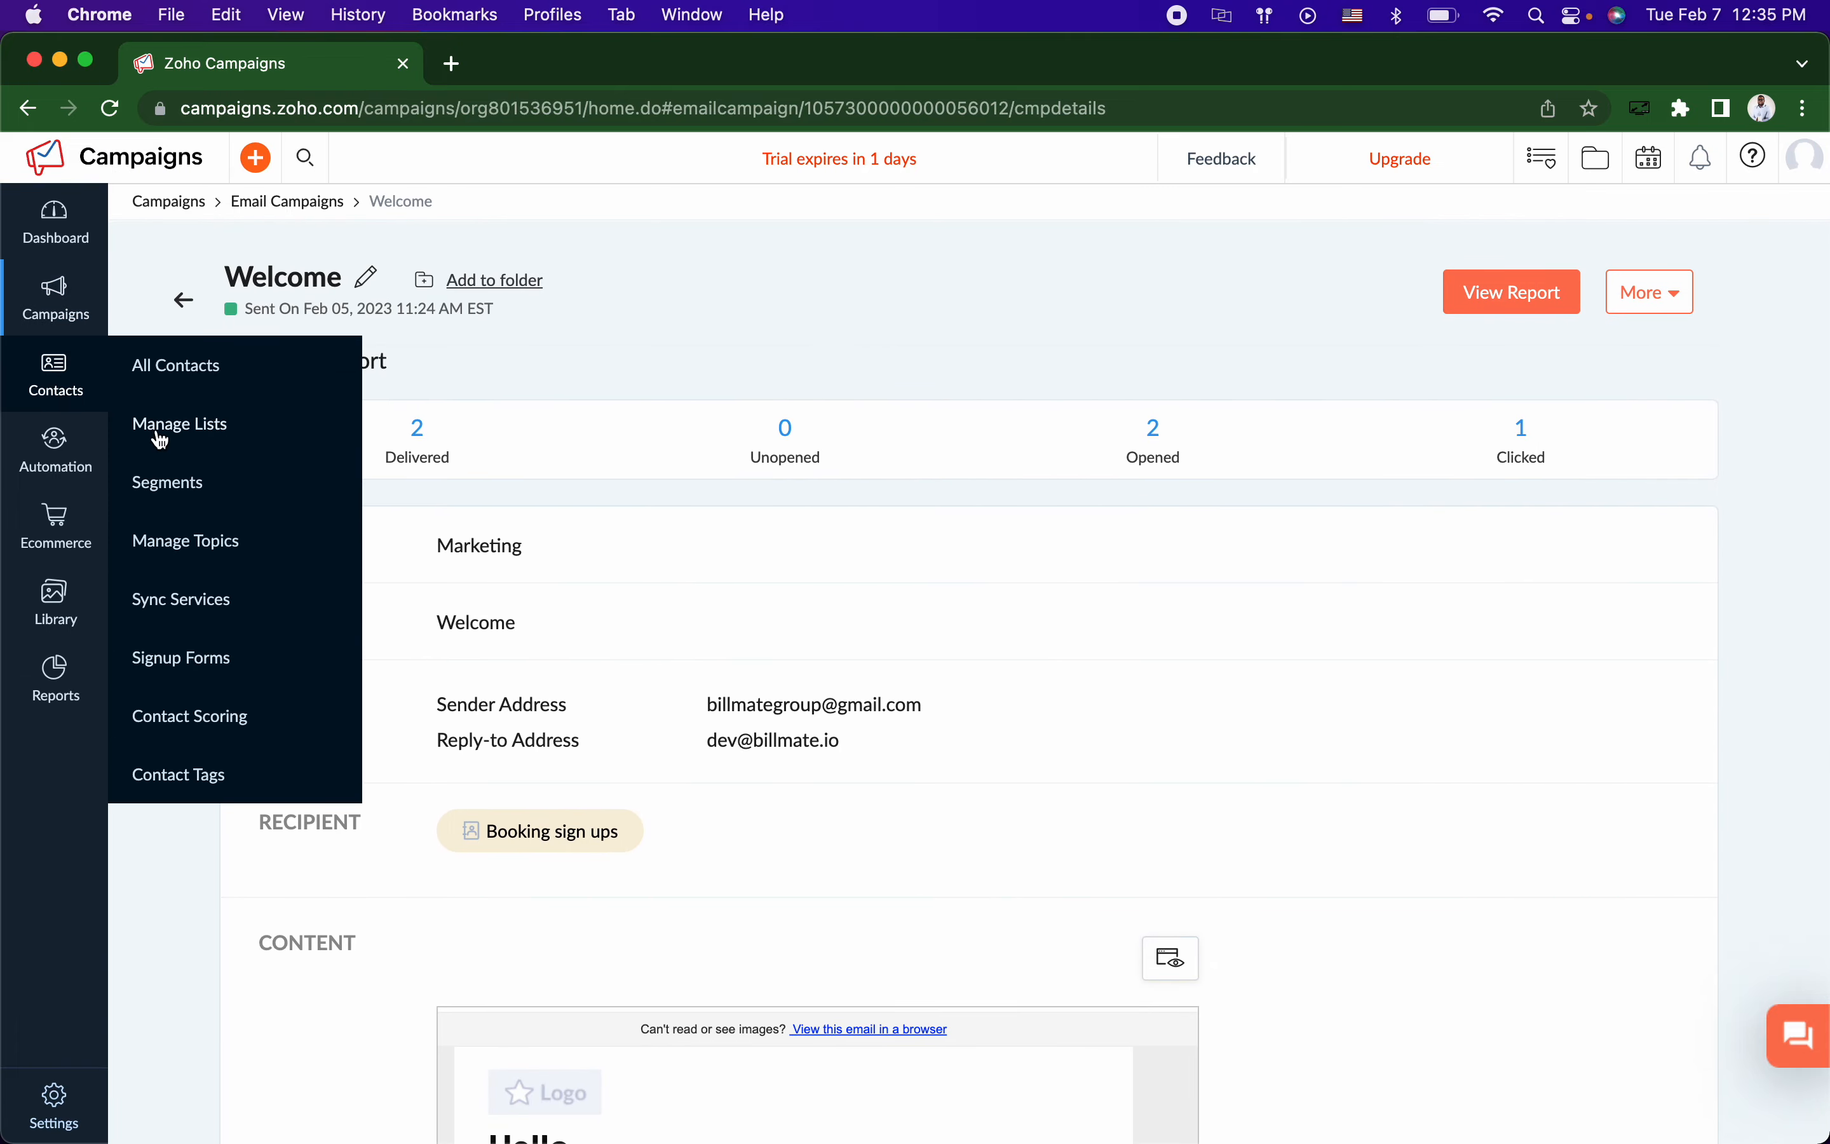
pyautogui.click(182, 368)
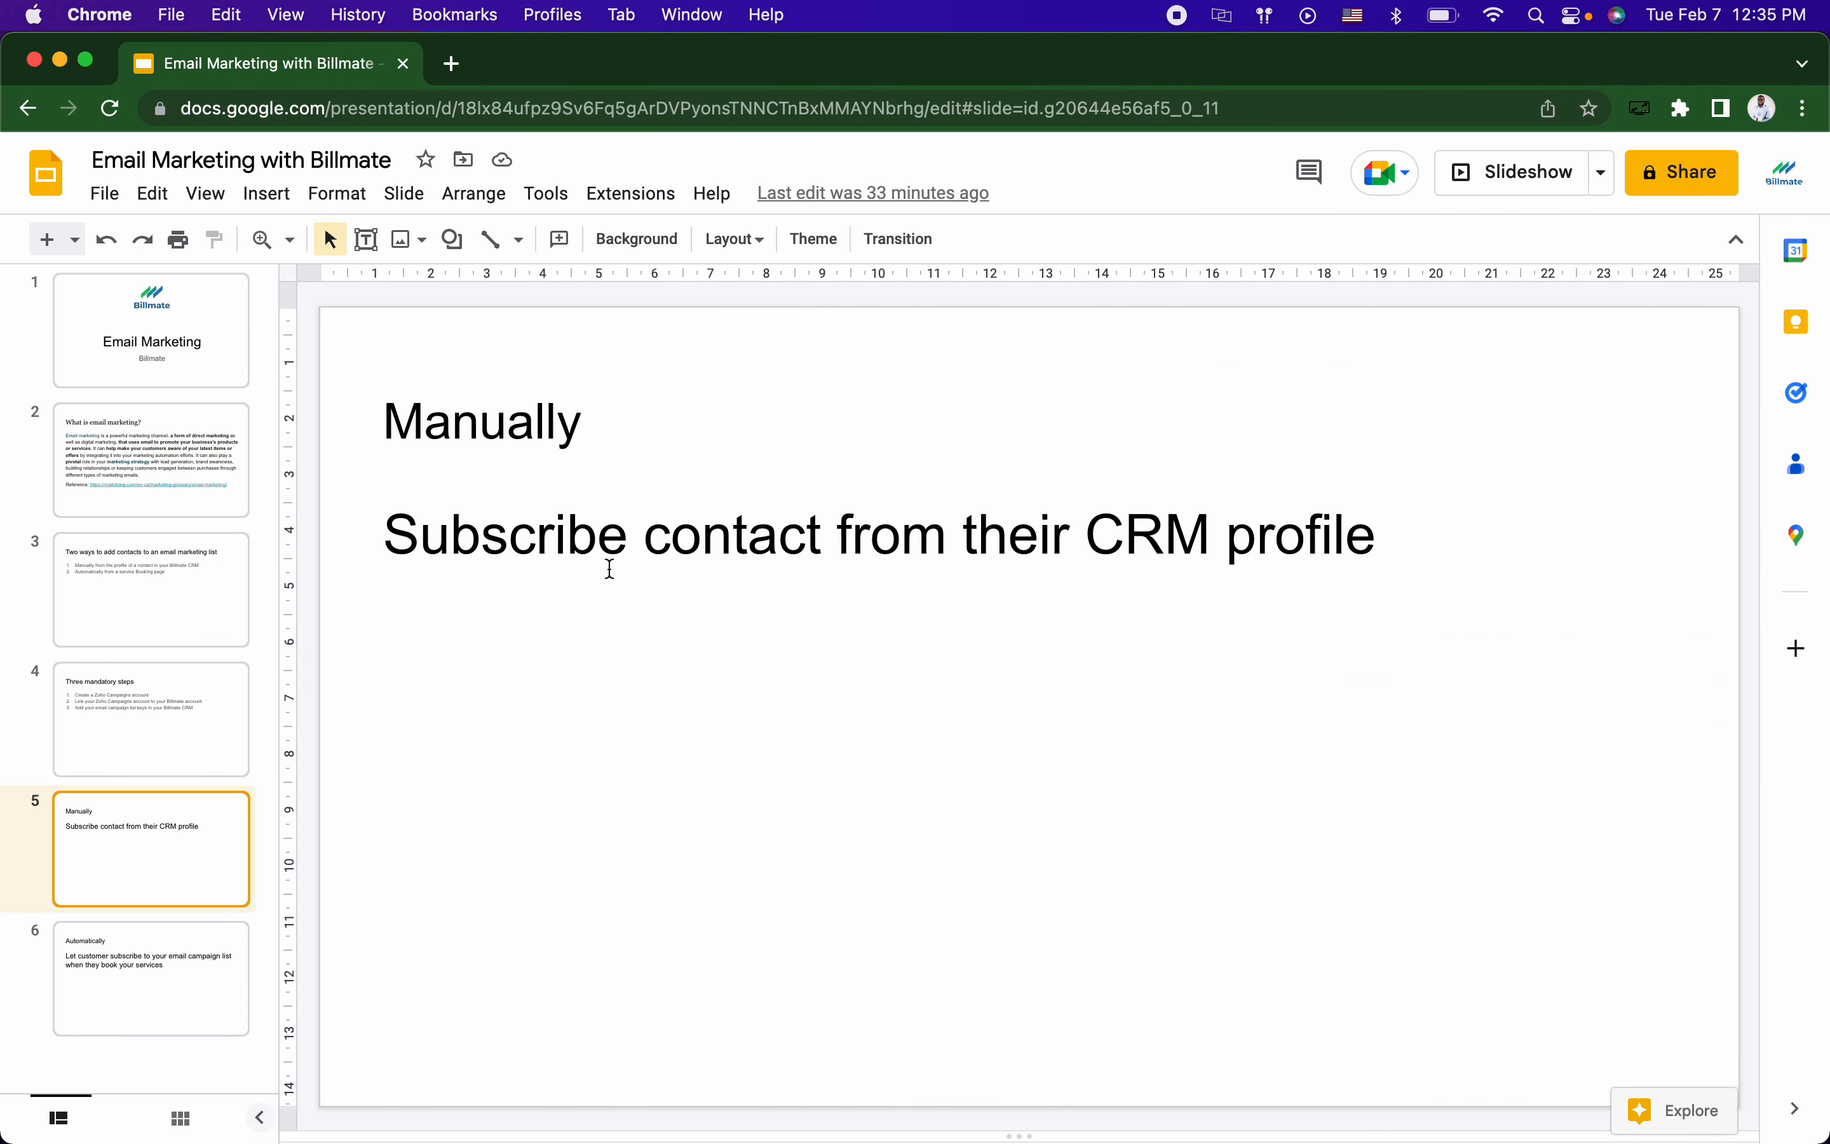
pyautogui.click(151, 957)
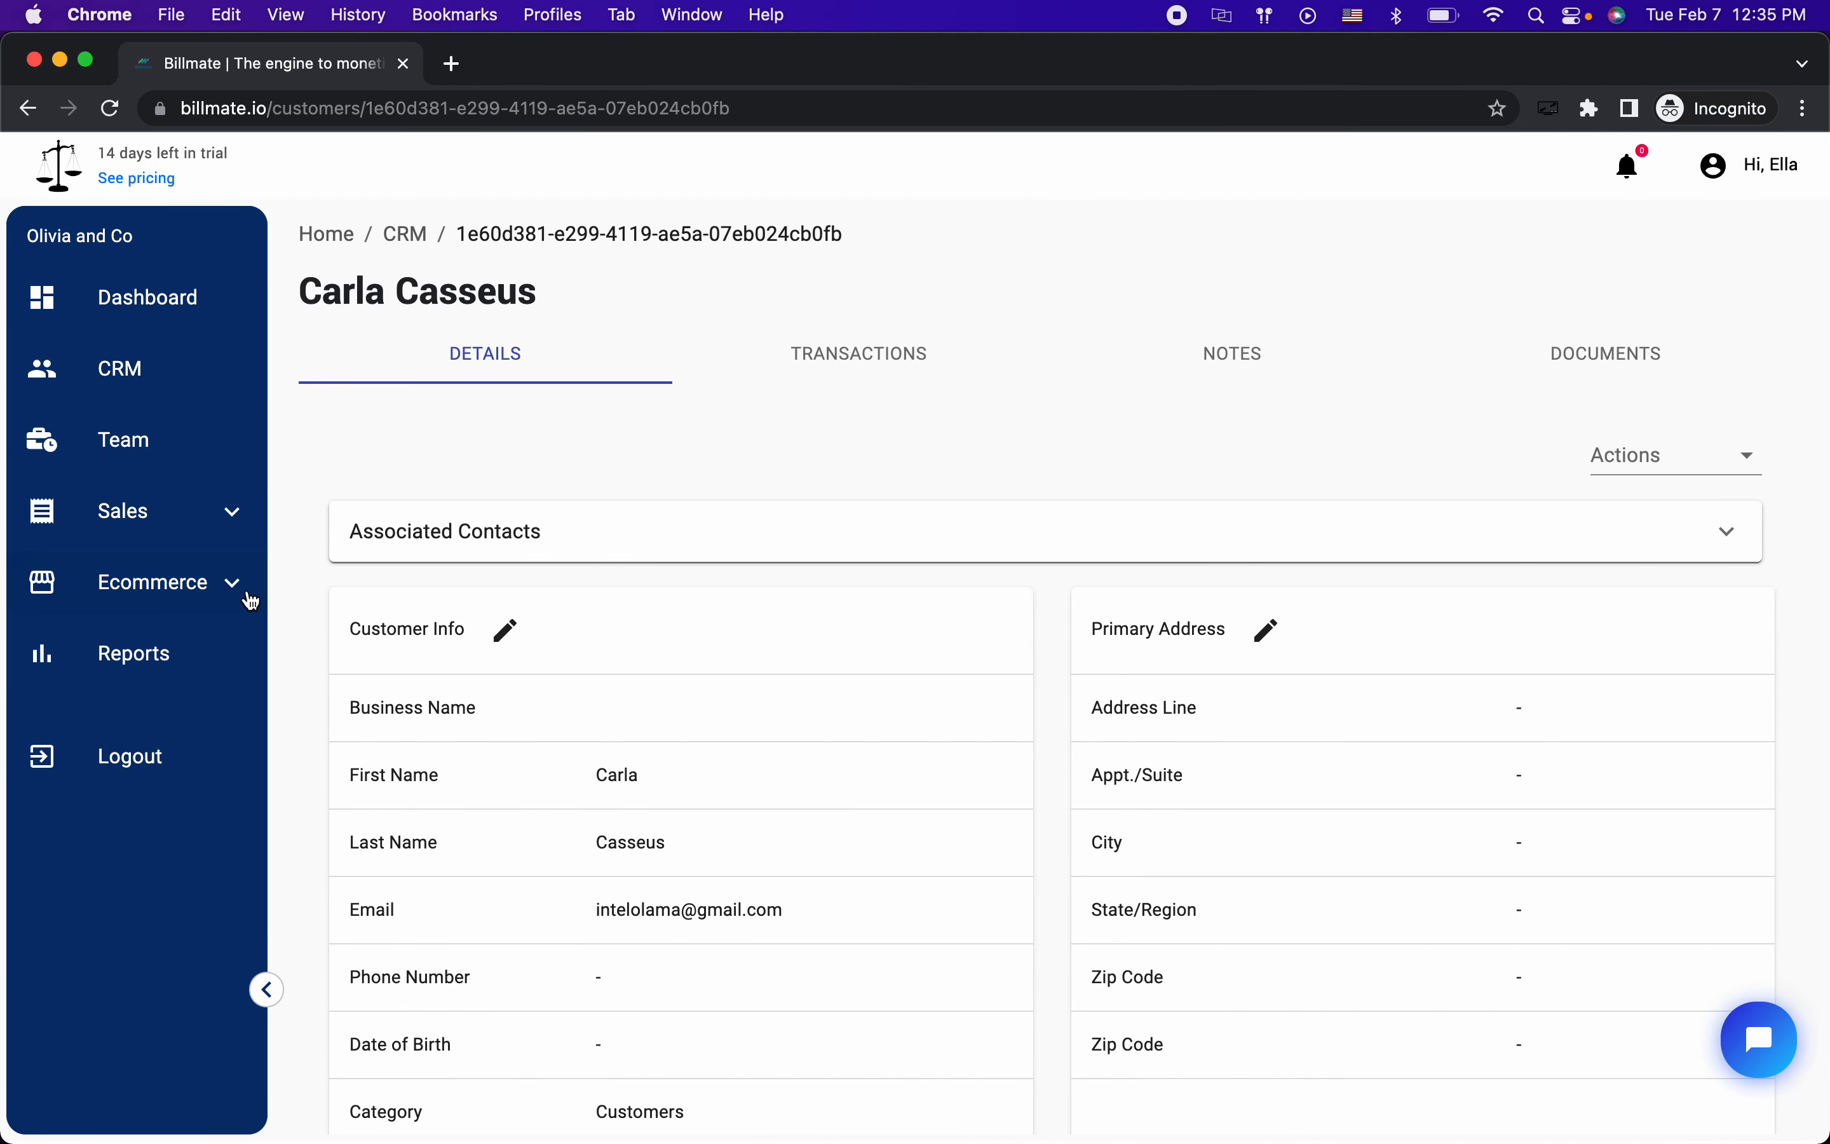
# Step: Open Ecommerce > Web Pages and show the Services booking pages
pyautogui.click(159, 583)
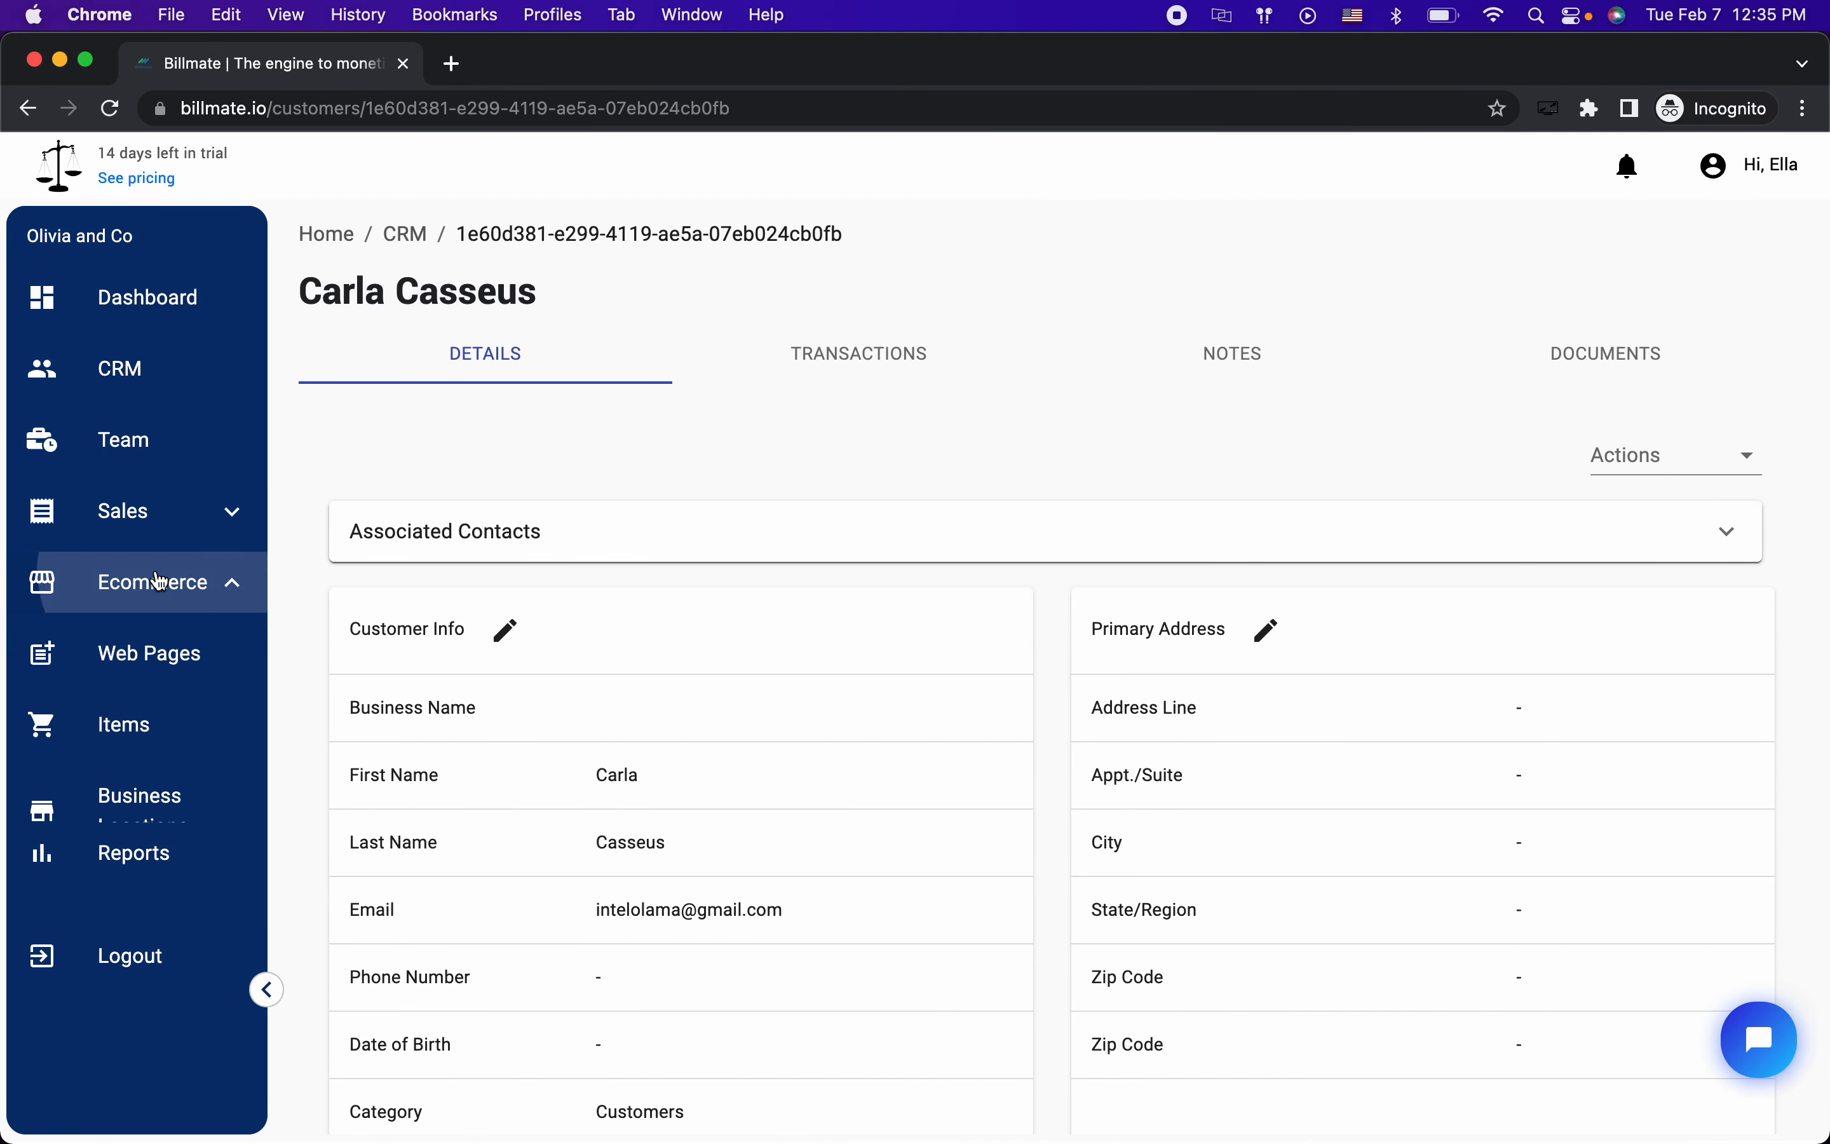
pyautogui.click(168, 651)
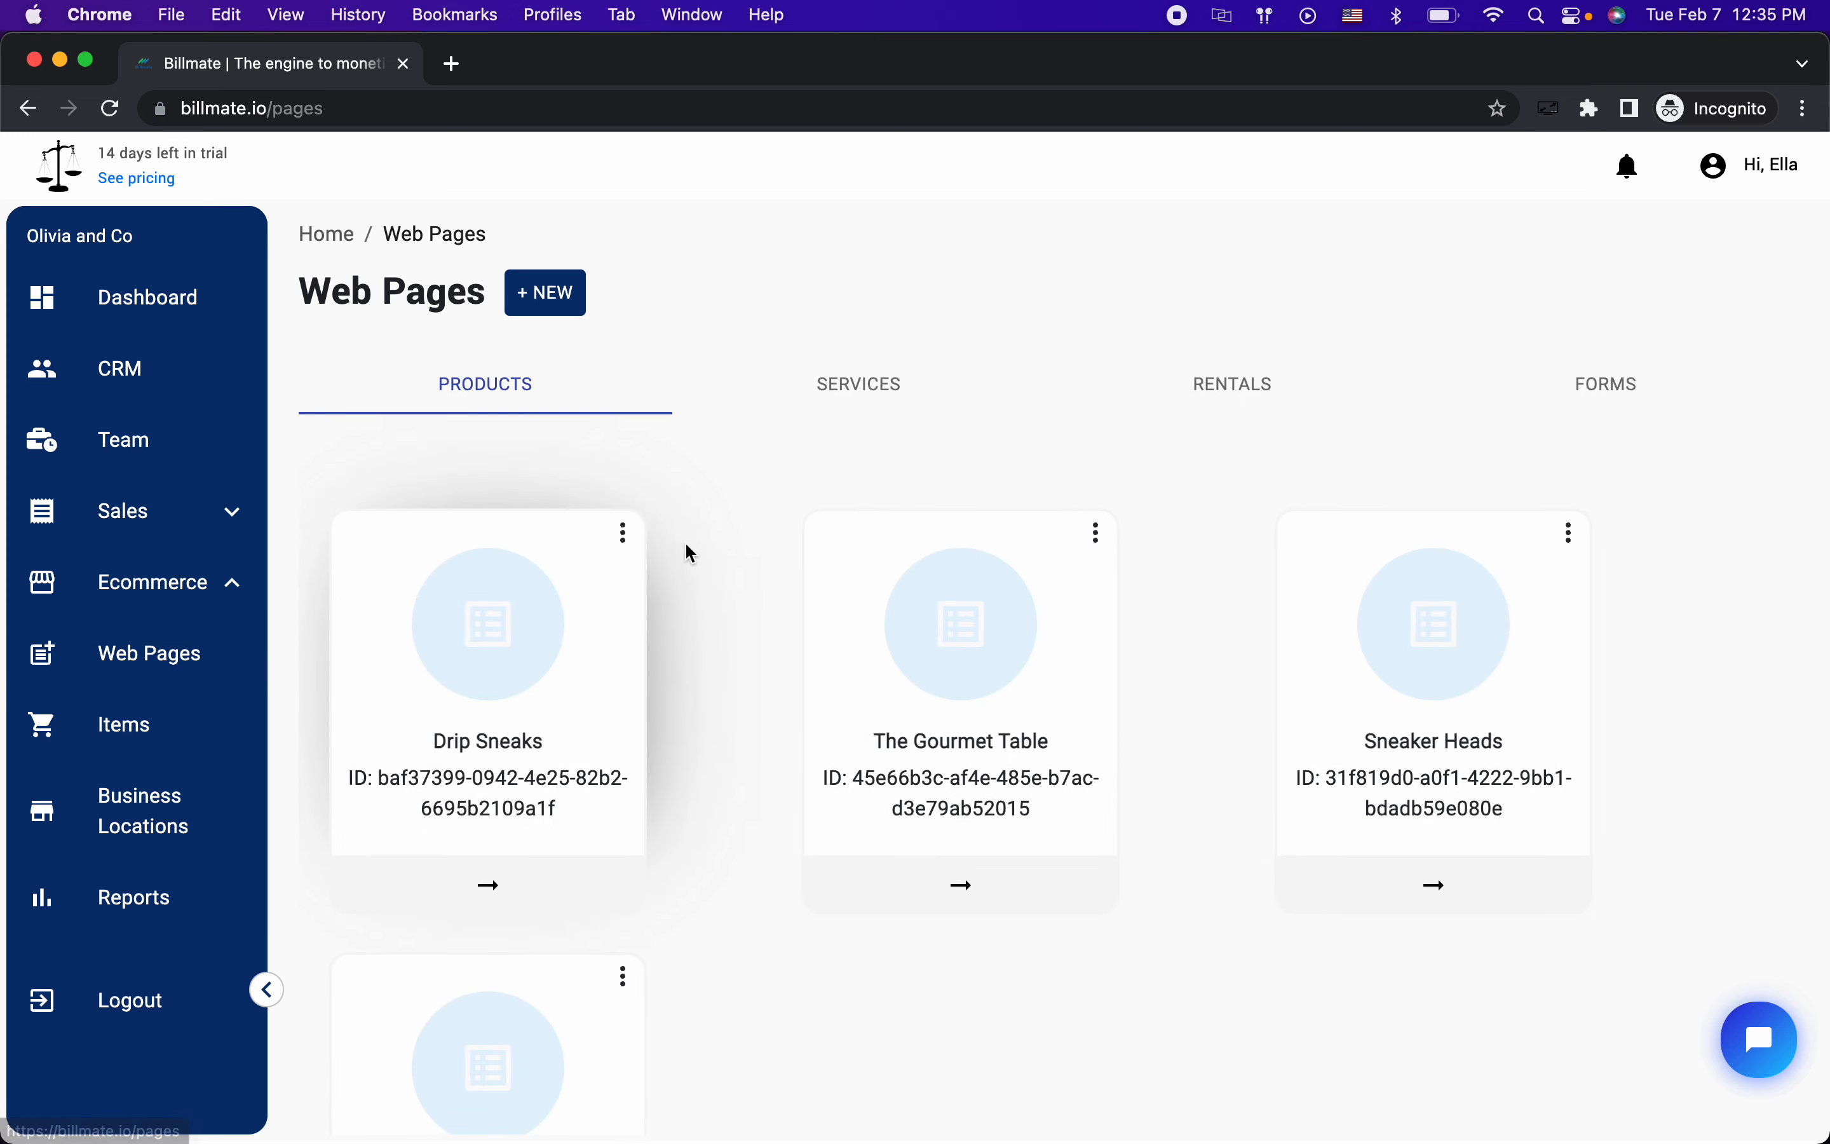
pyautogui.click(866, 386)
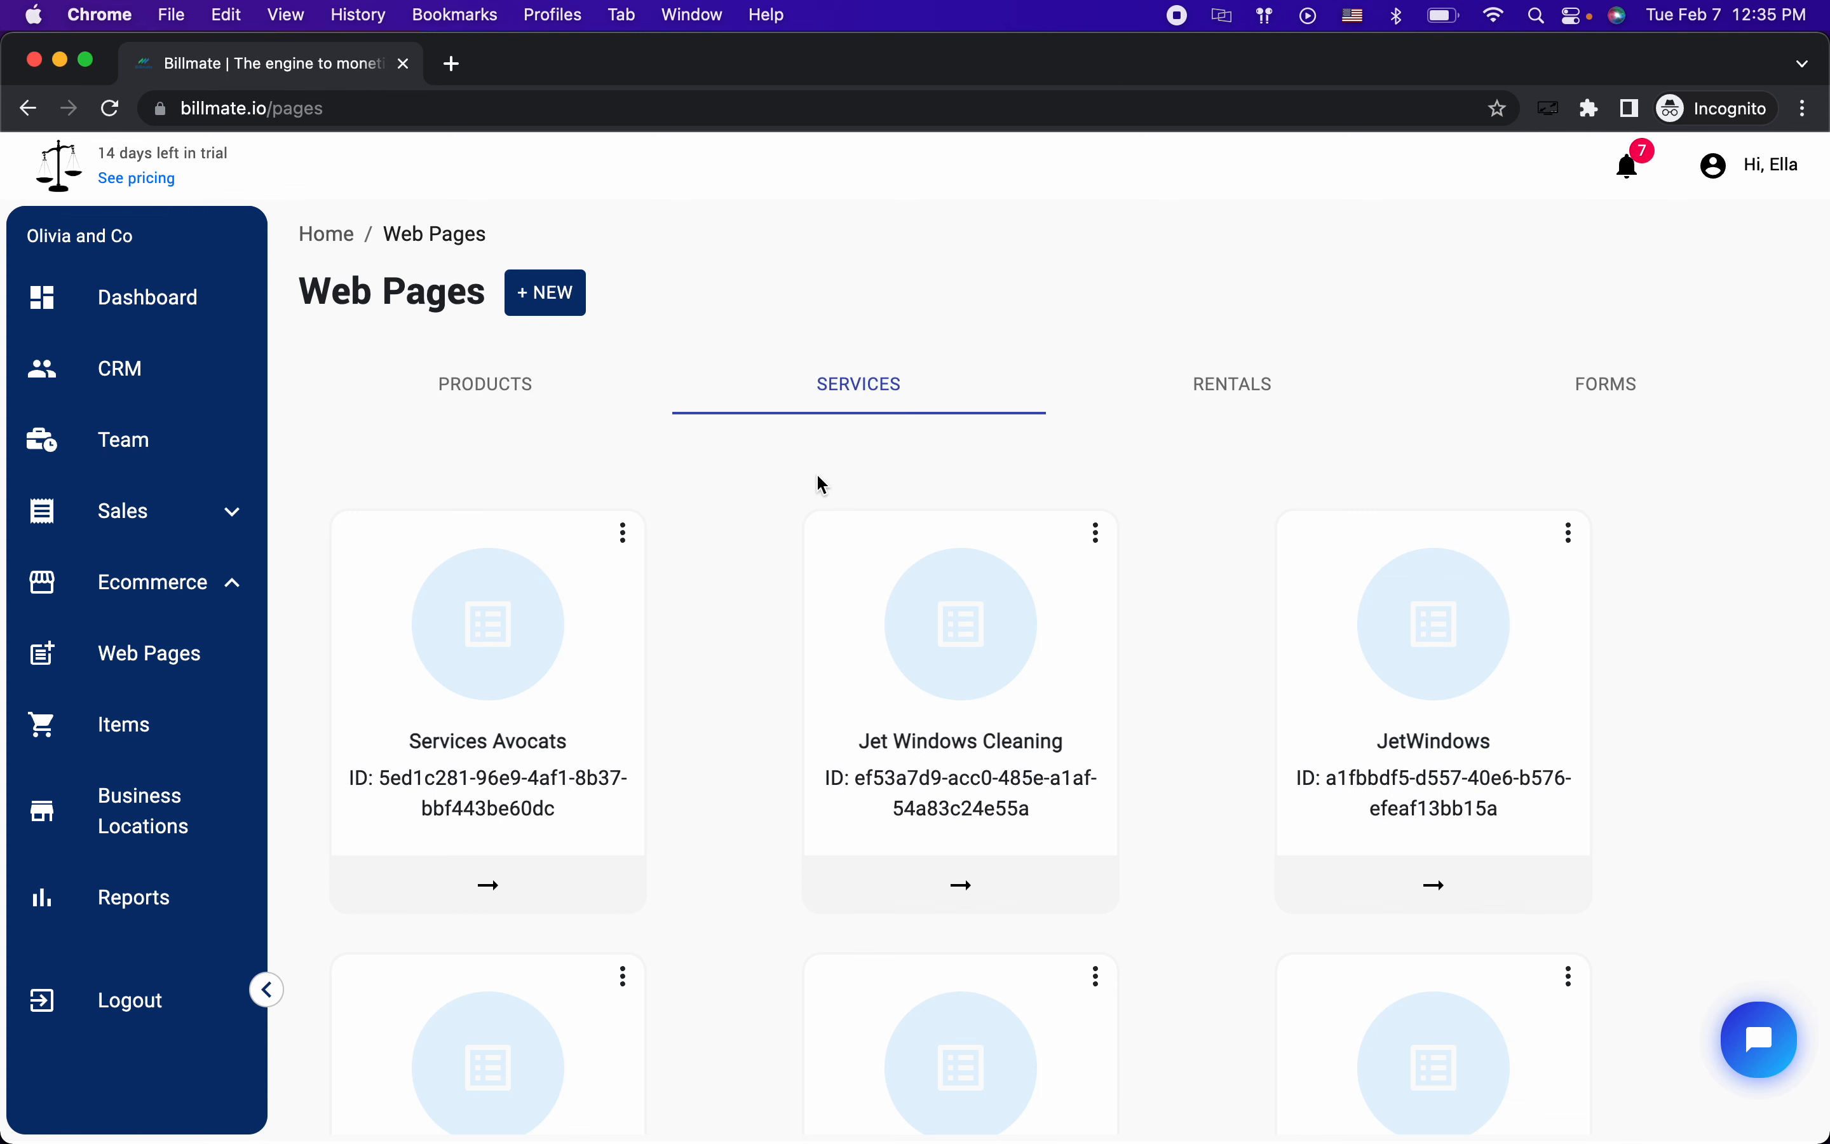
pyautogui.scroll(-1, 784, 563)
pyautogui.scroll(1, 784, 563)
# Step: Open the Jet Windows Cleaning web page settings, briefly checking the Google Slides deck
pyautogui.click(898, 898)
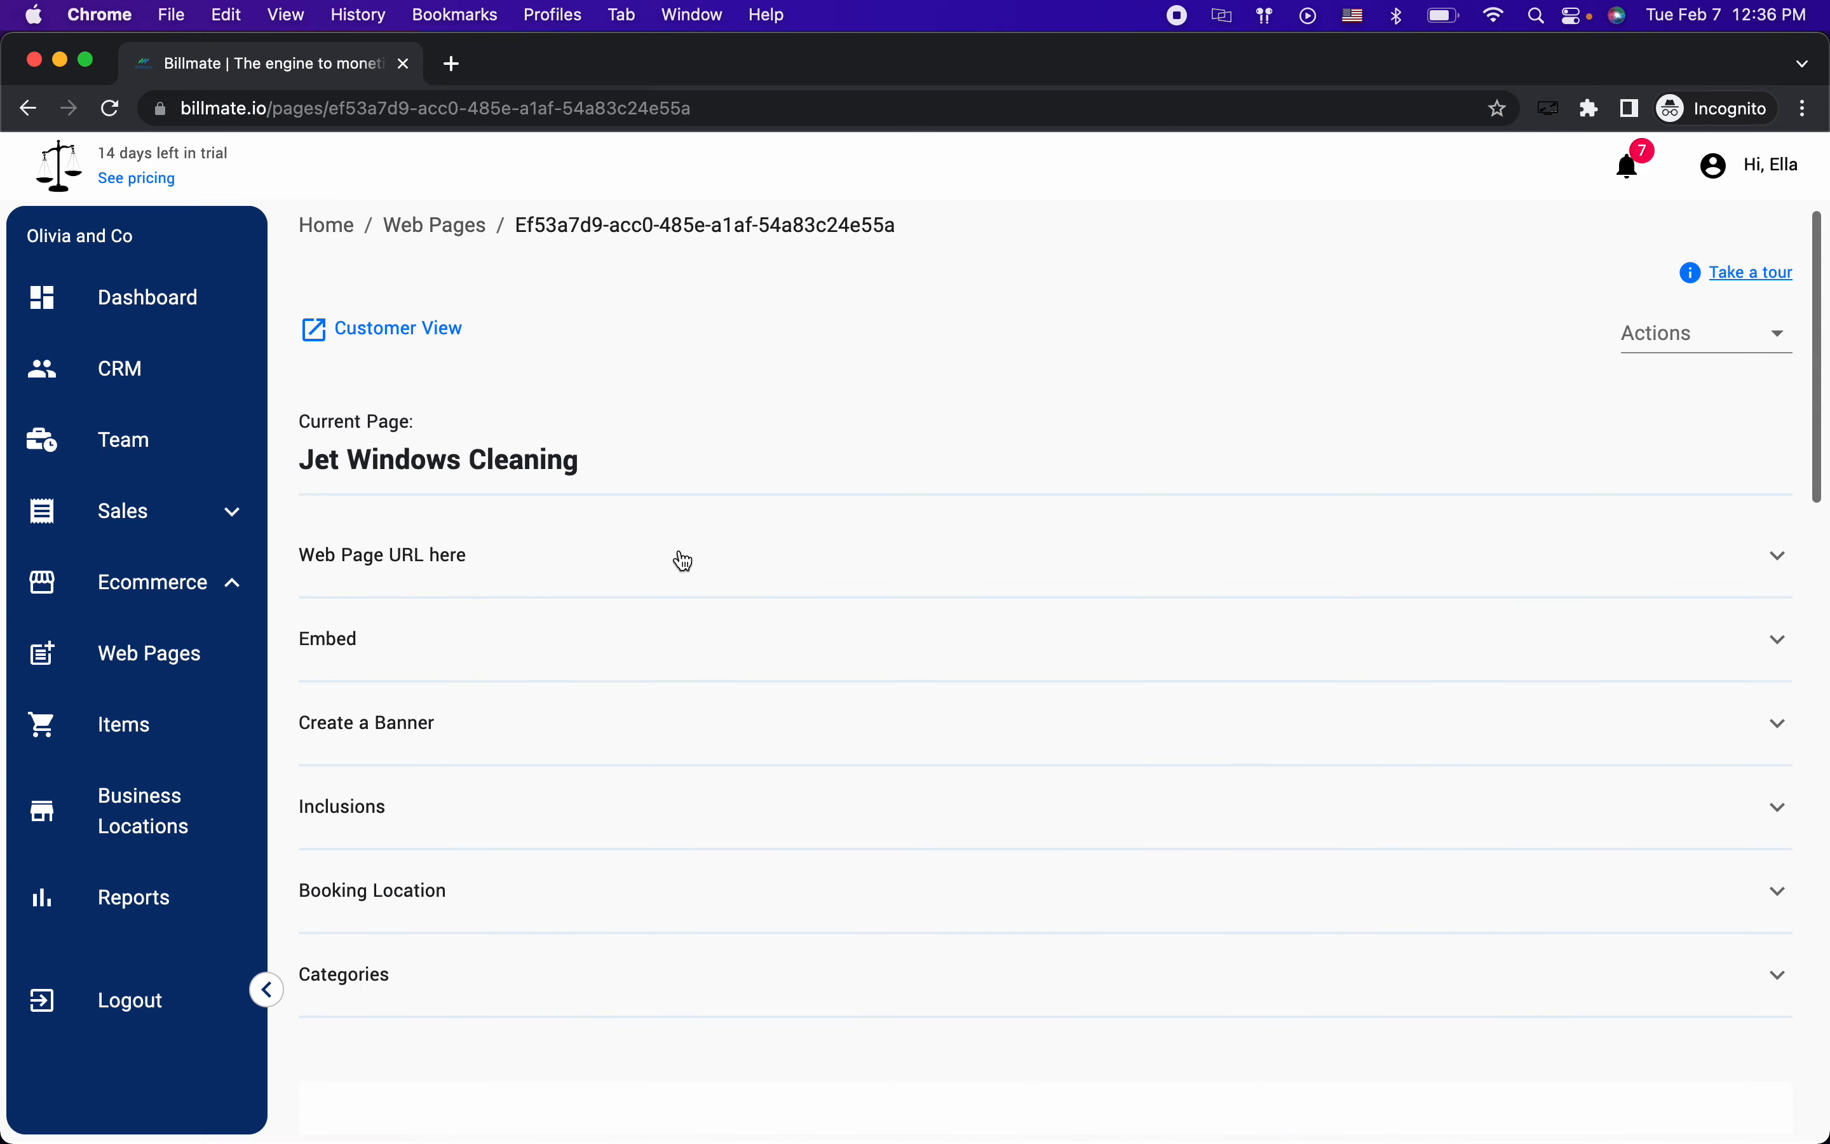
pyautogui.scroll(-4, 681, 556)
pyautogui.scroll(5, 679, 550)
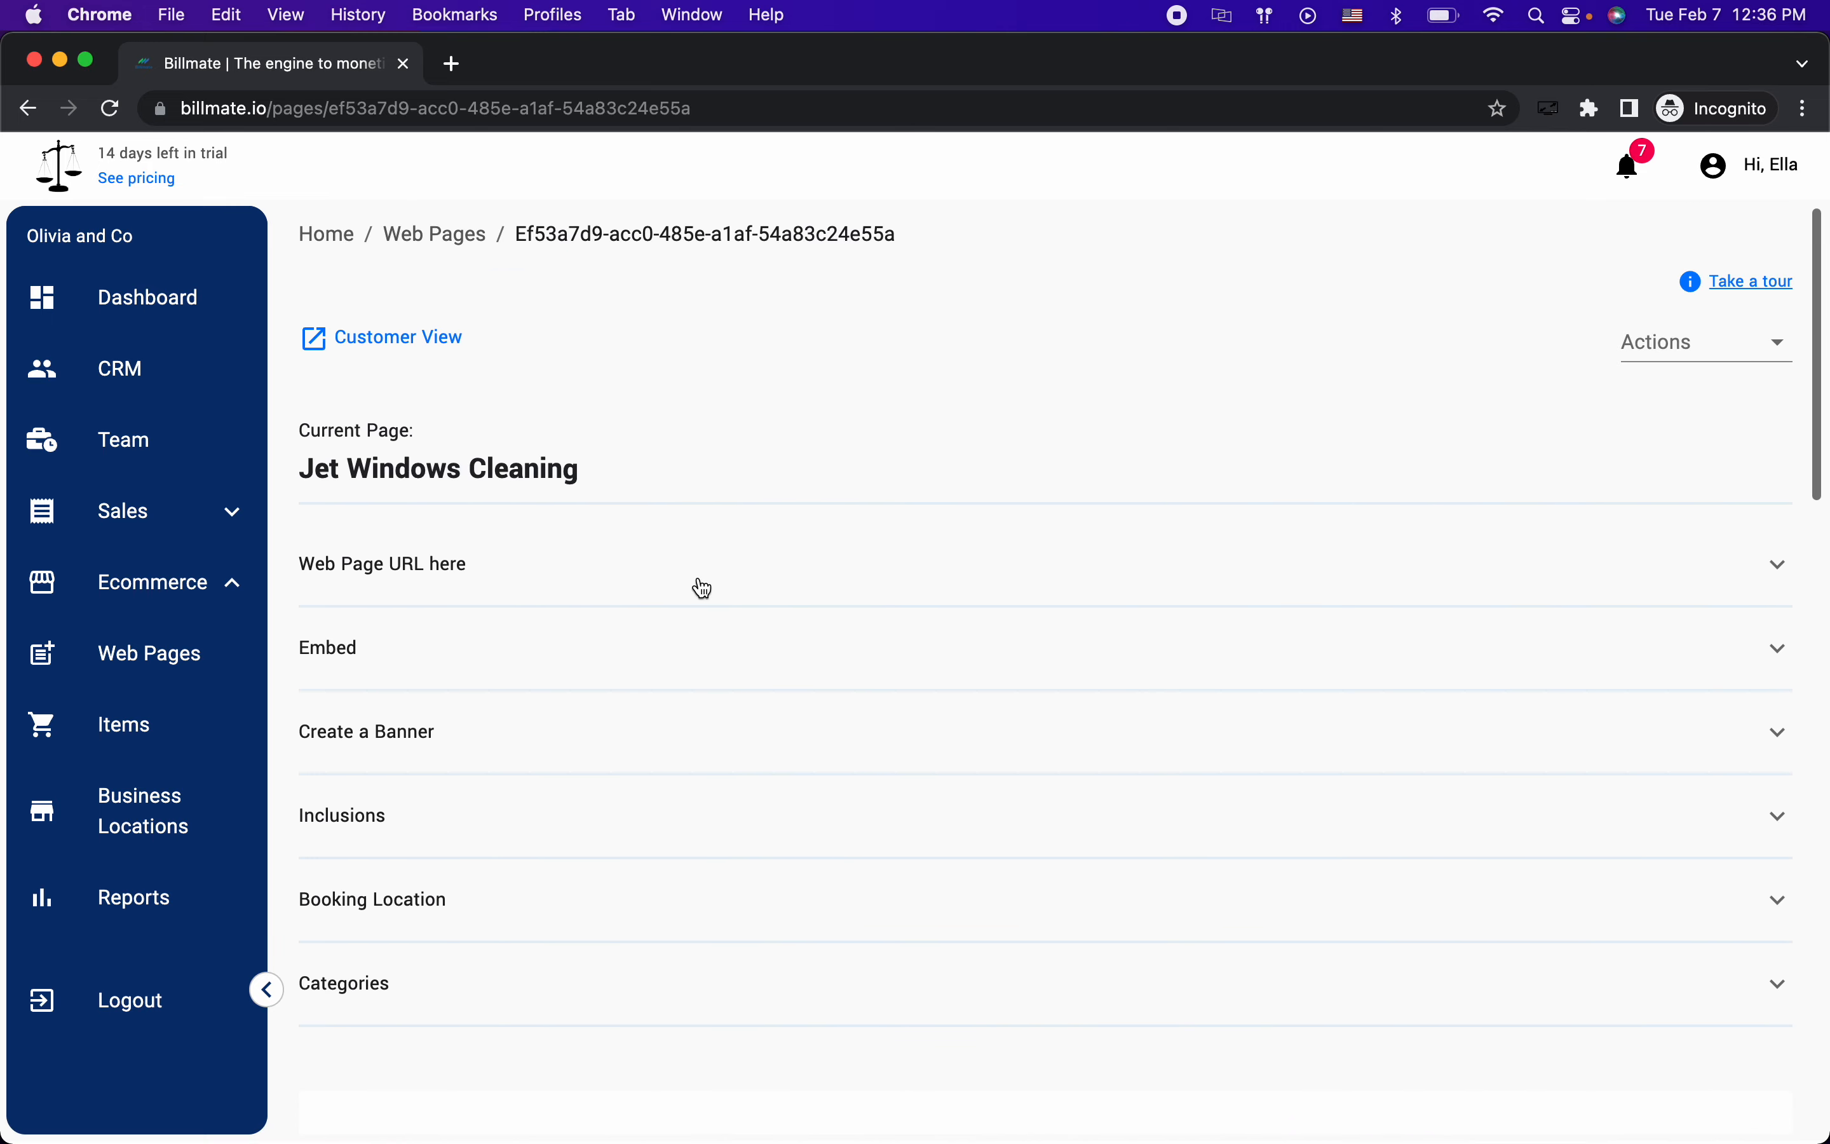
pyautogui.hotkey('ctrl', 'Right')
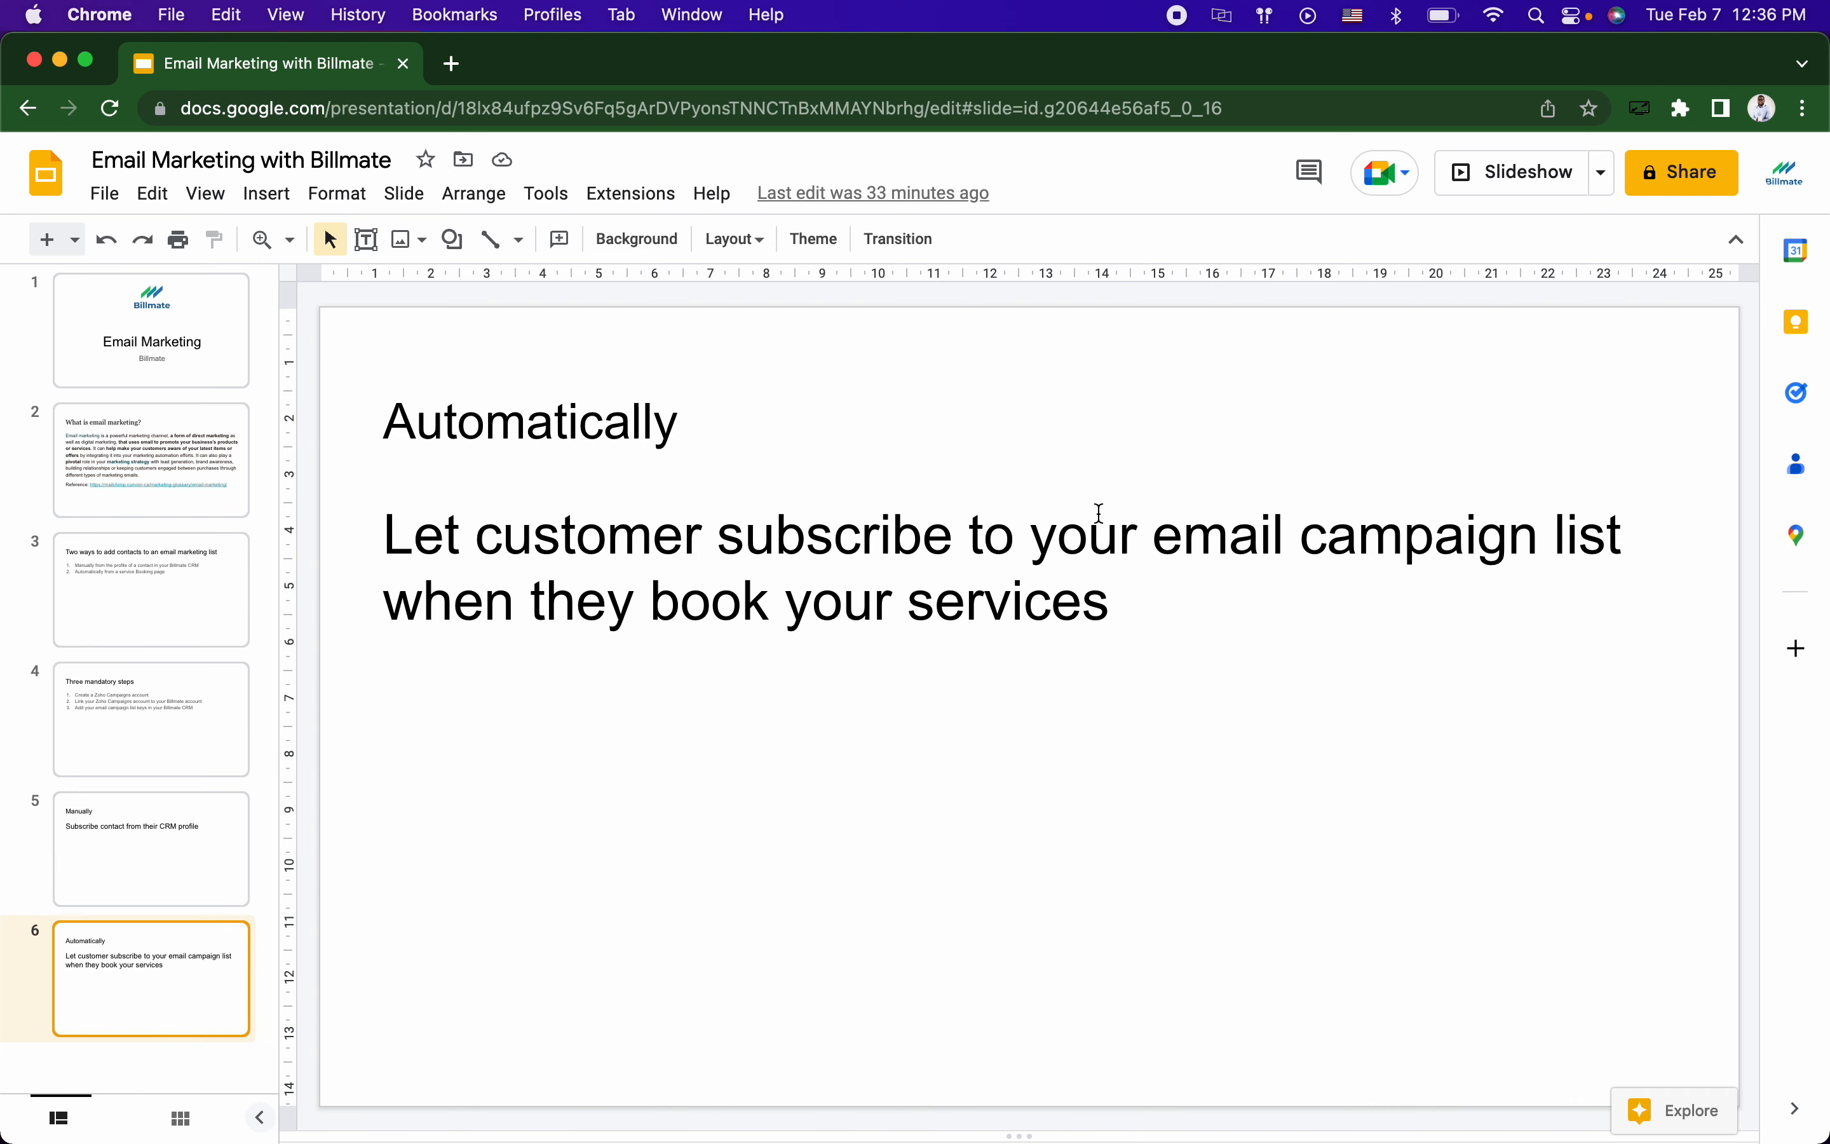
pyautogui.hotkey('ctrl', 'Left')
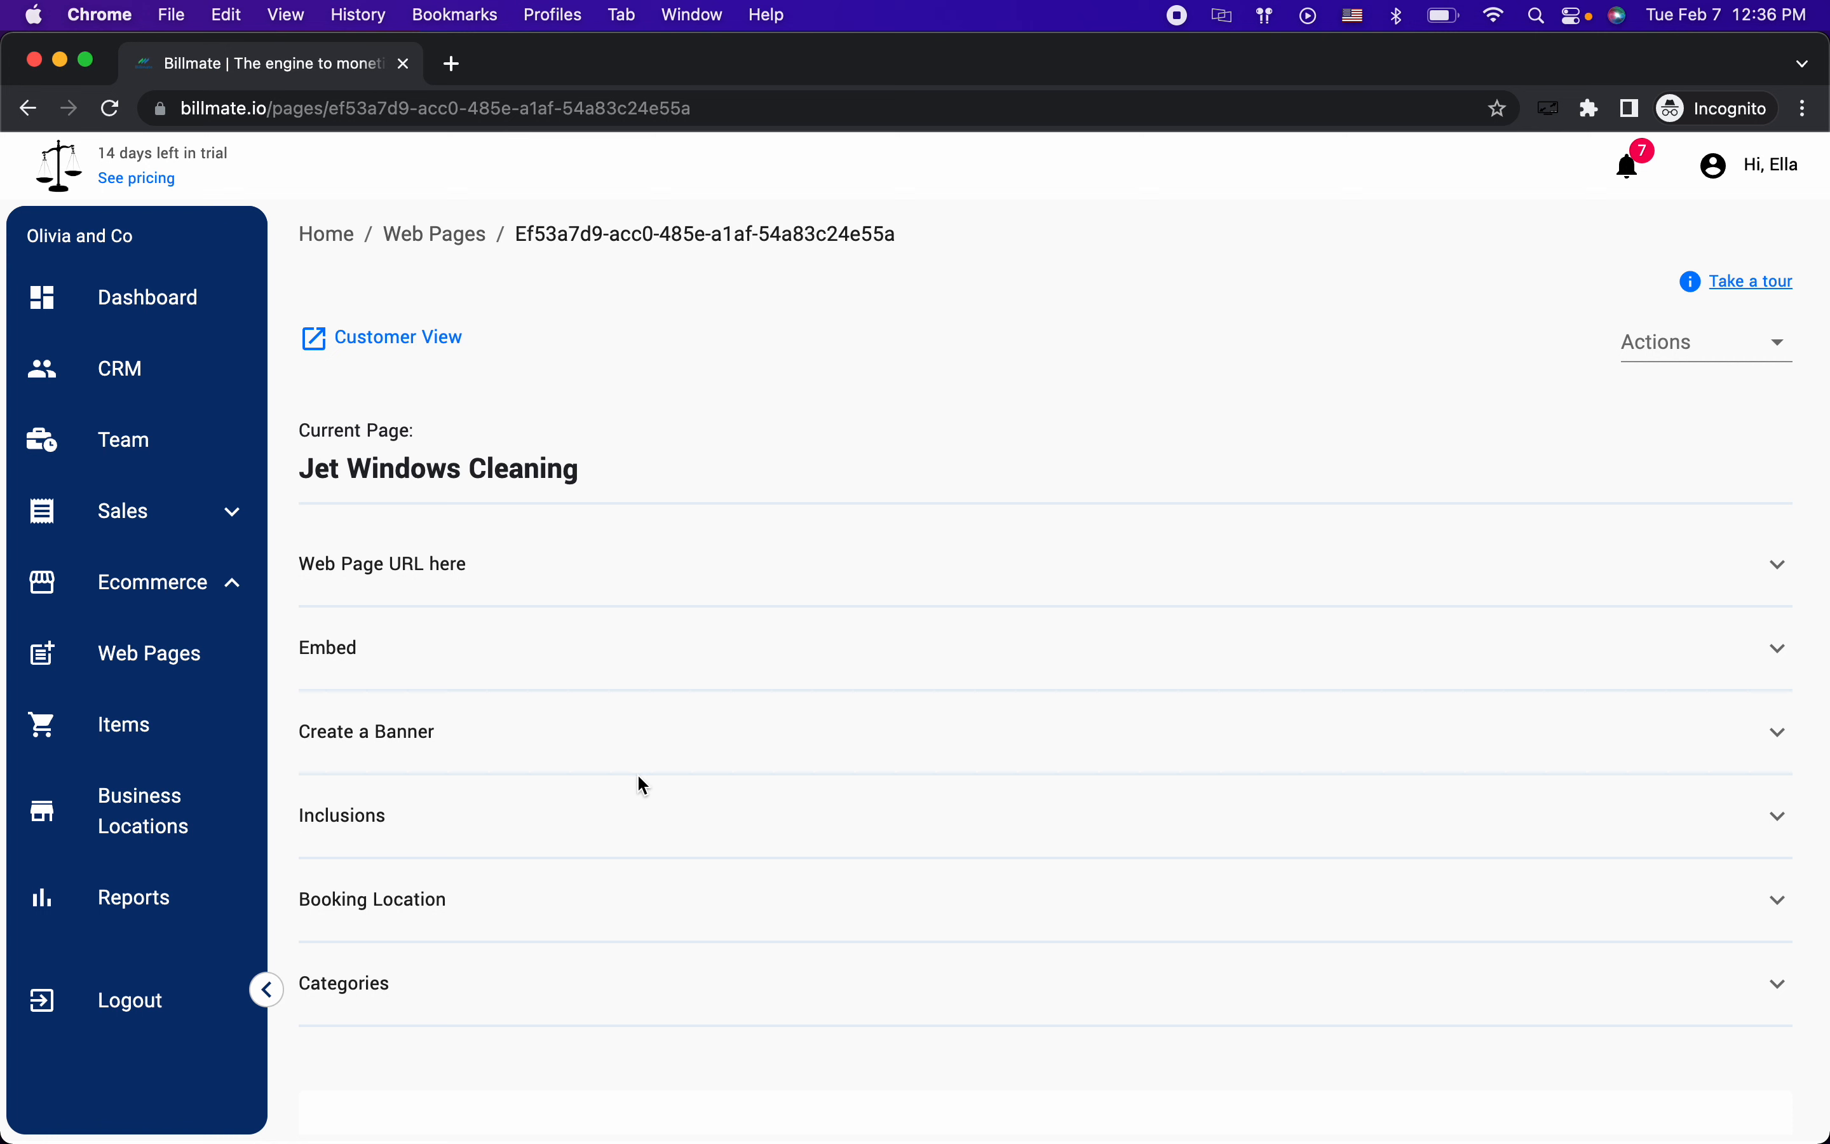
# Step: Highlight the Zoho Campaigns subscription question under Inclusions, then switch to the public booking page
pyautogui.click(622, 836)
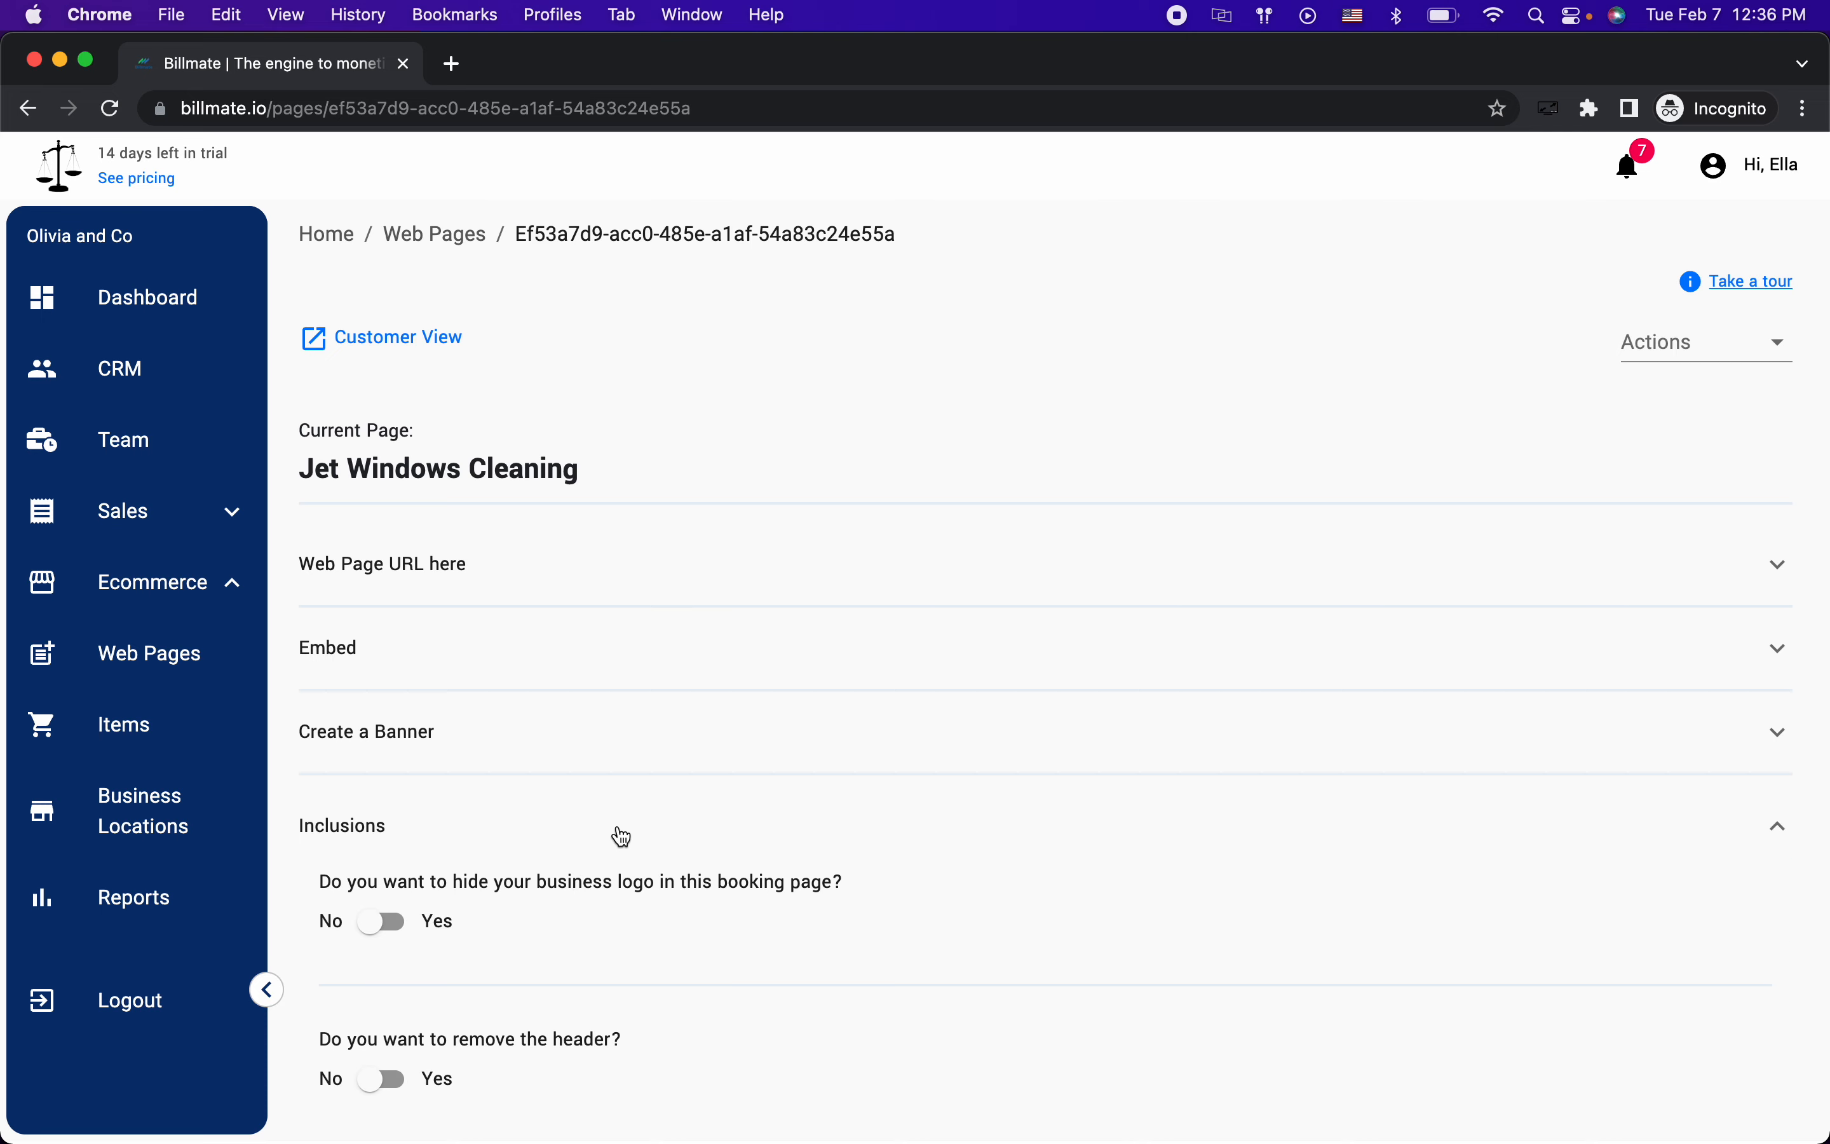
pyautogui.scroll(-8, 622, 835)
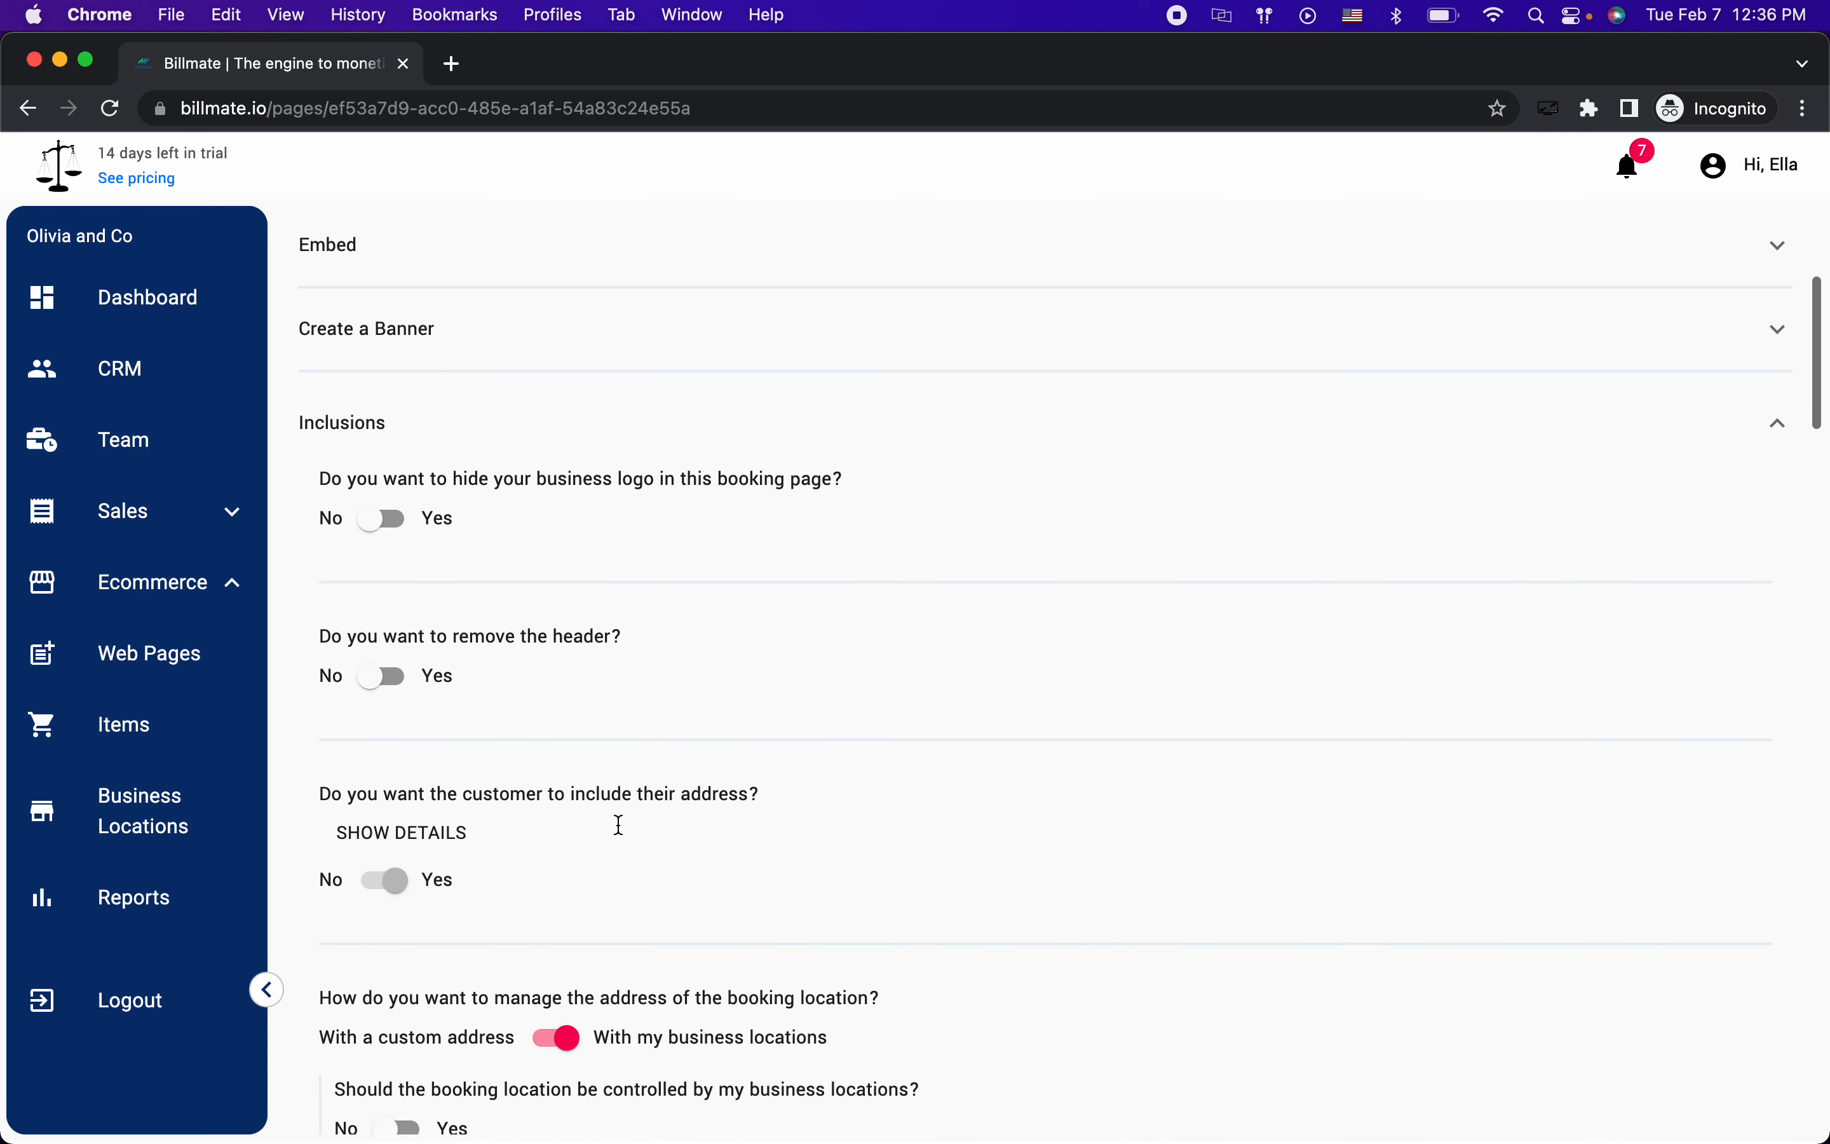
pyautogui.scroll(-20, 622, 834)
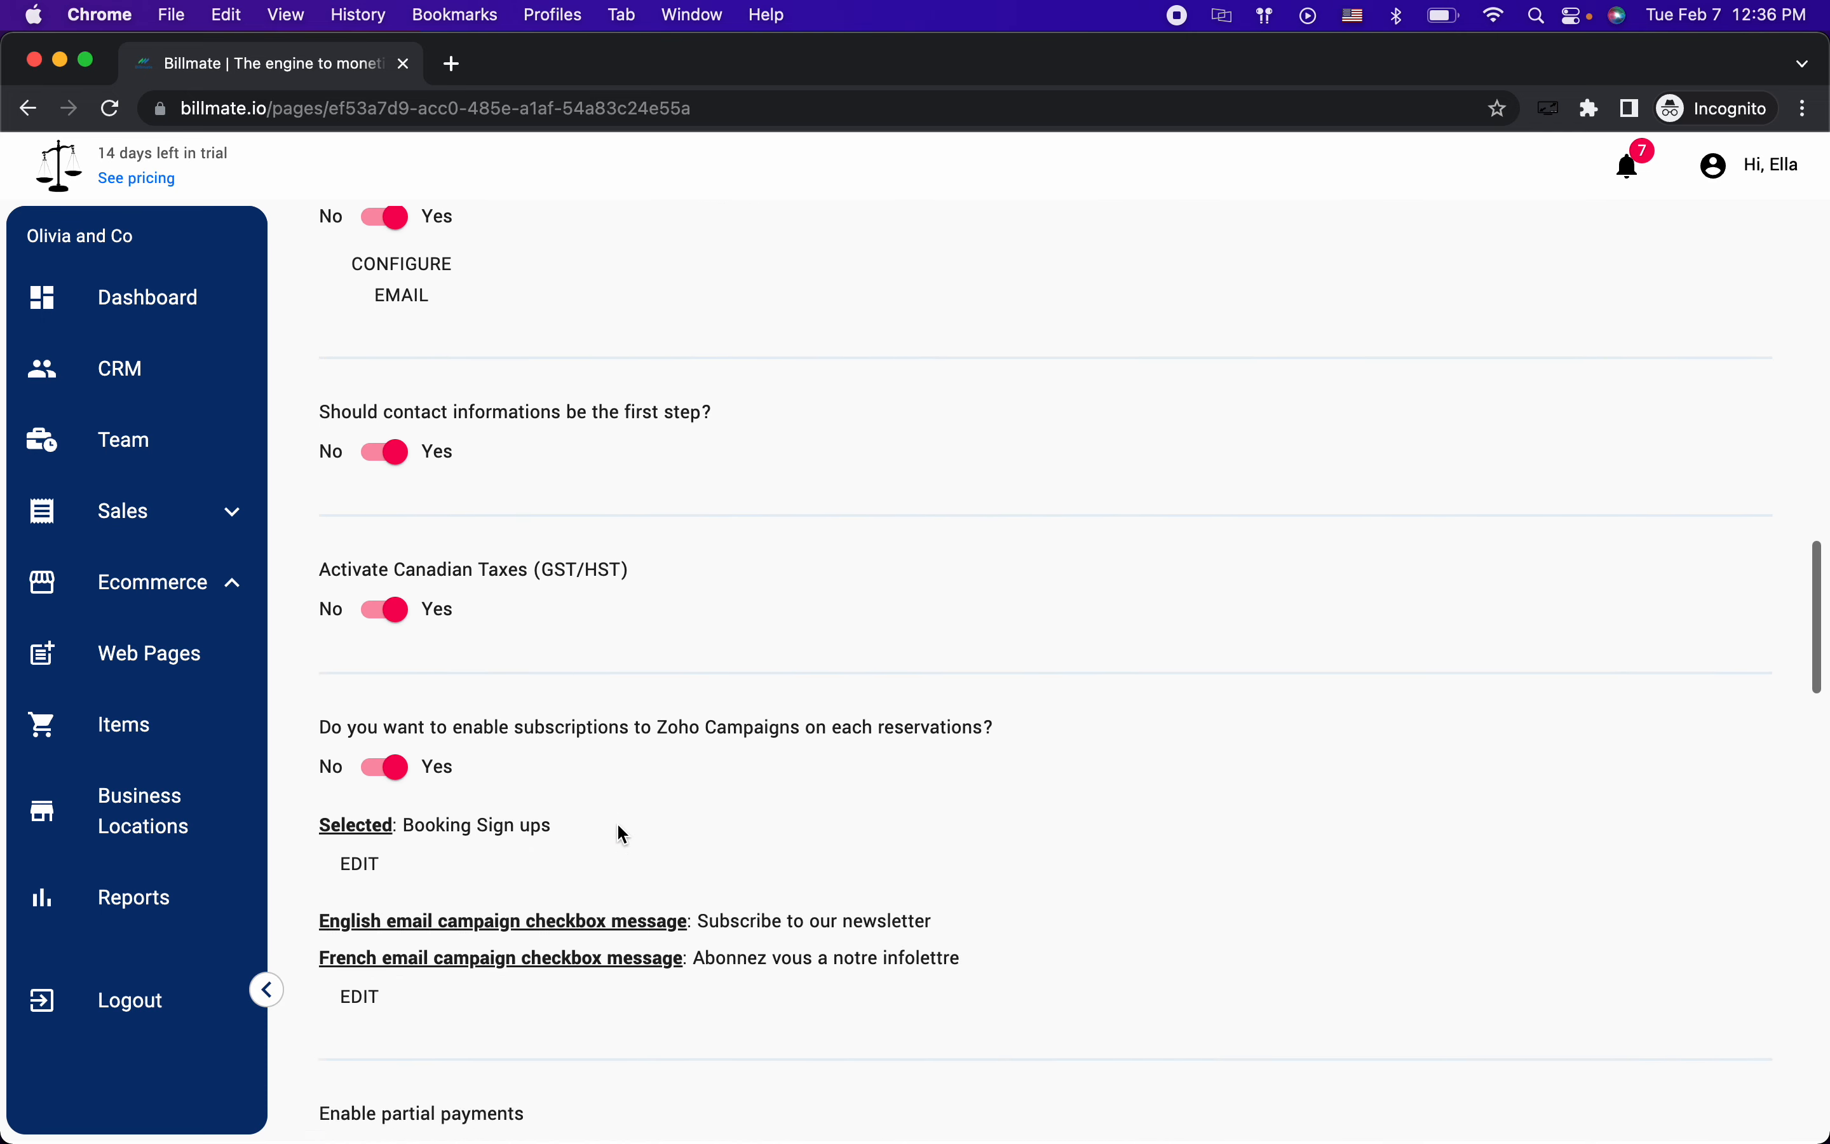
pyautogui.scroll(-3, 620, 829)
pyautogui.scroll(2, 619, 829)
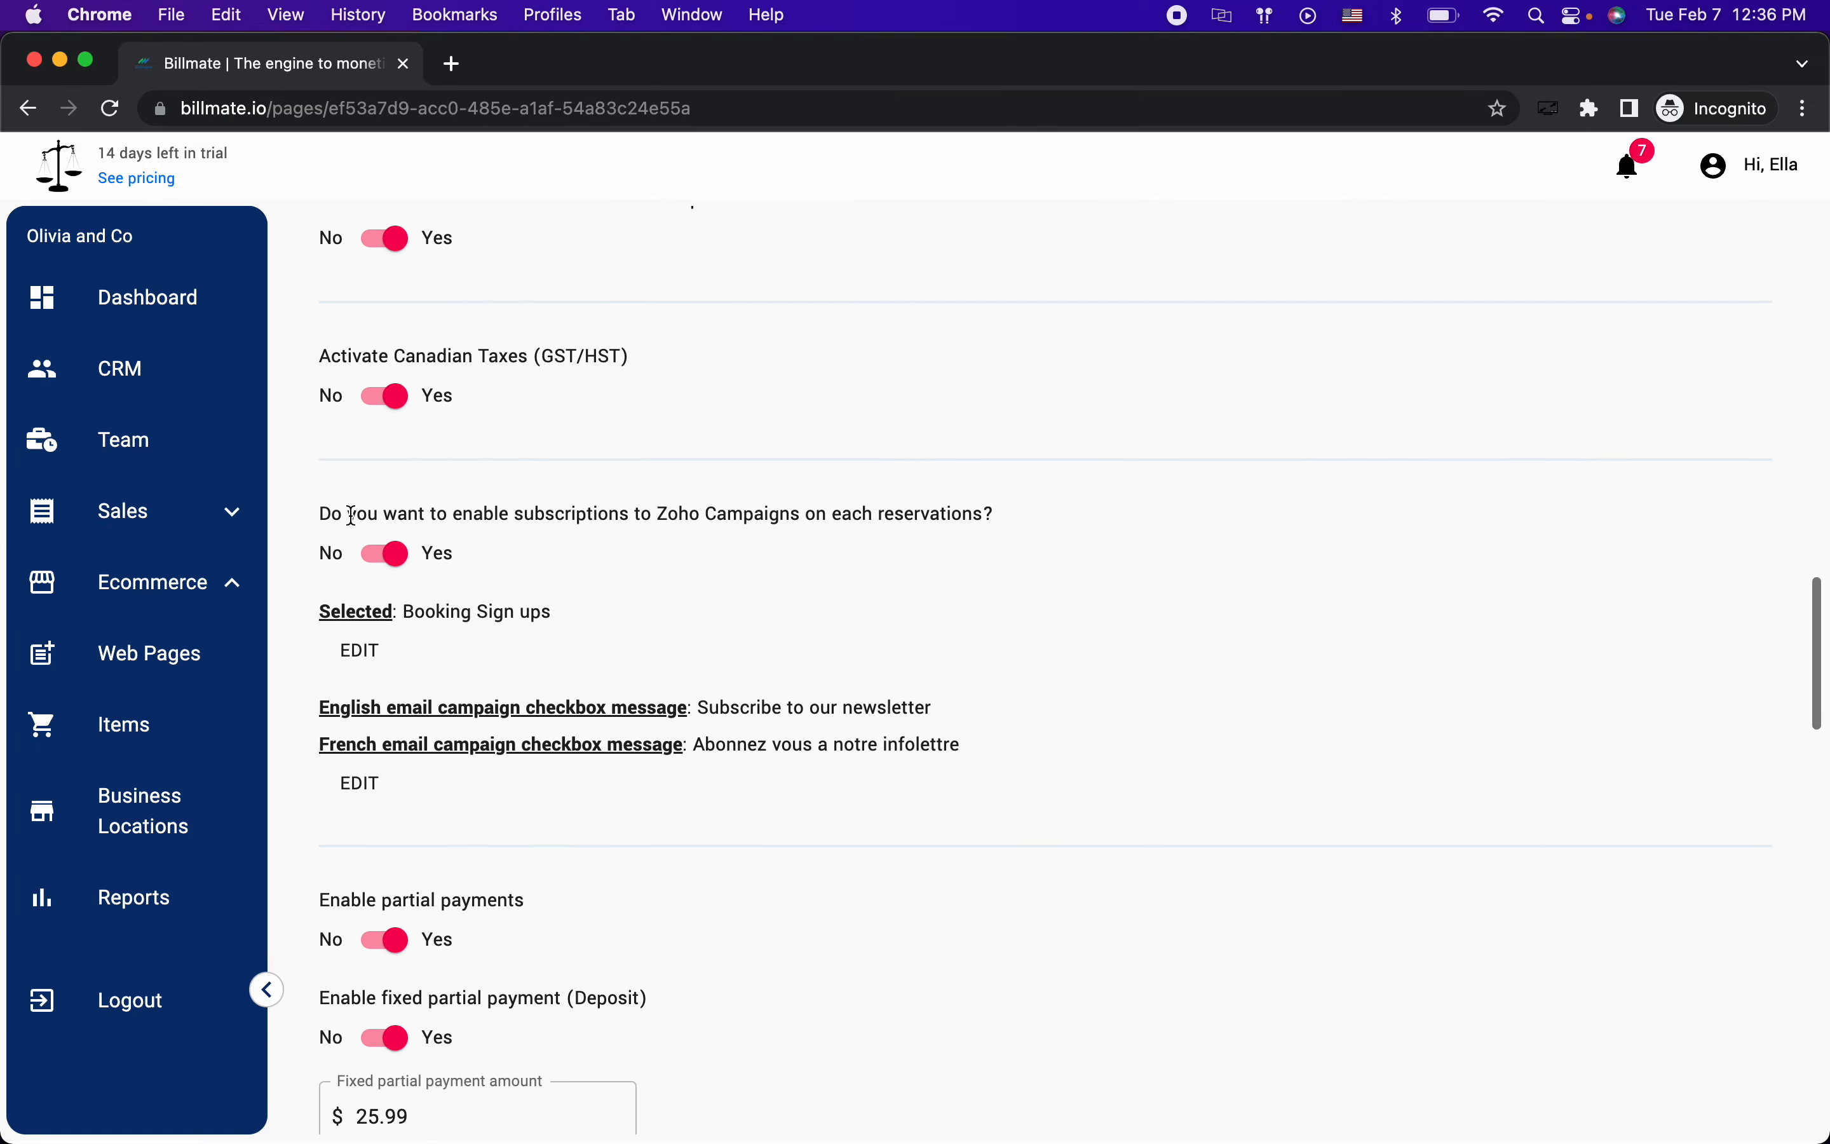
pyautogui.moveTo(326, 516); pyautogui.dragTo(1023, 513)
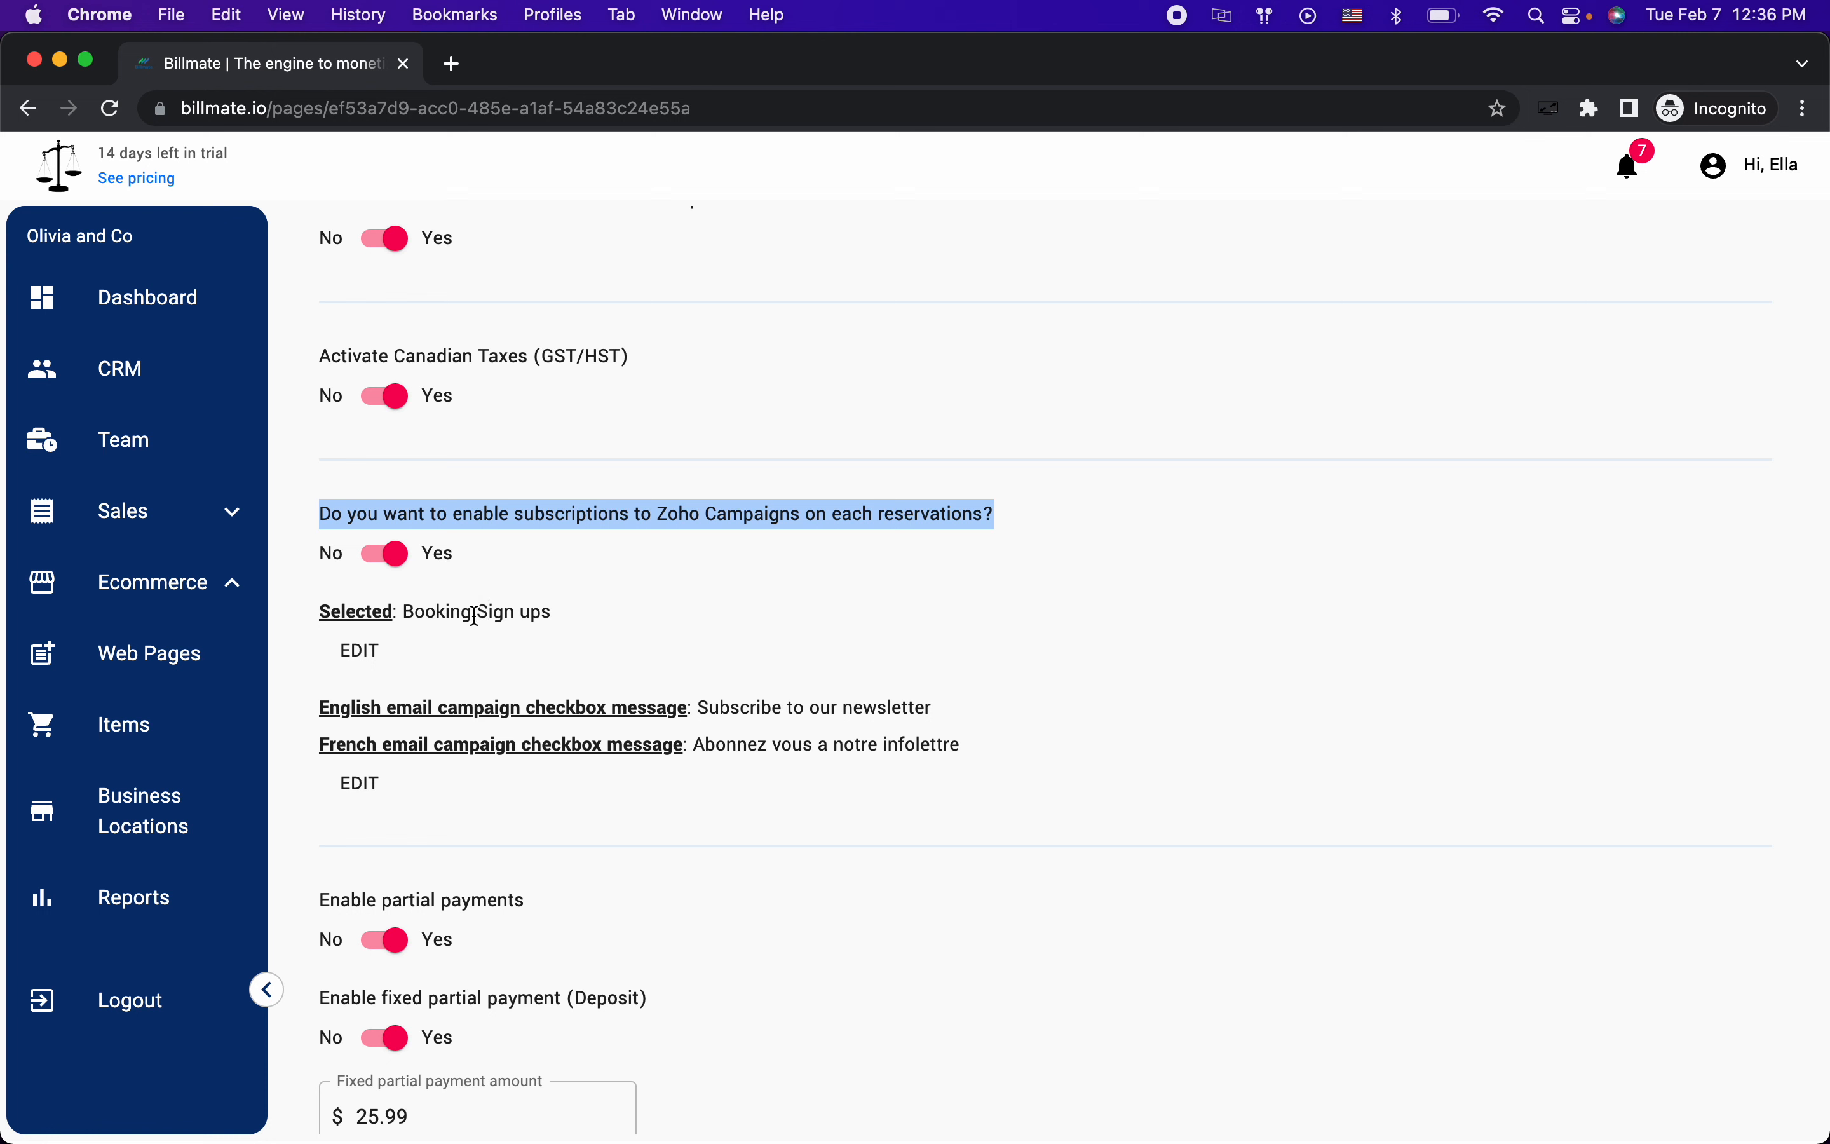
pyautogui.press('super+grave')
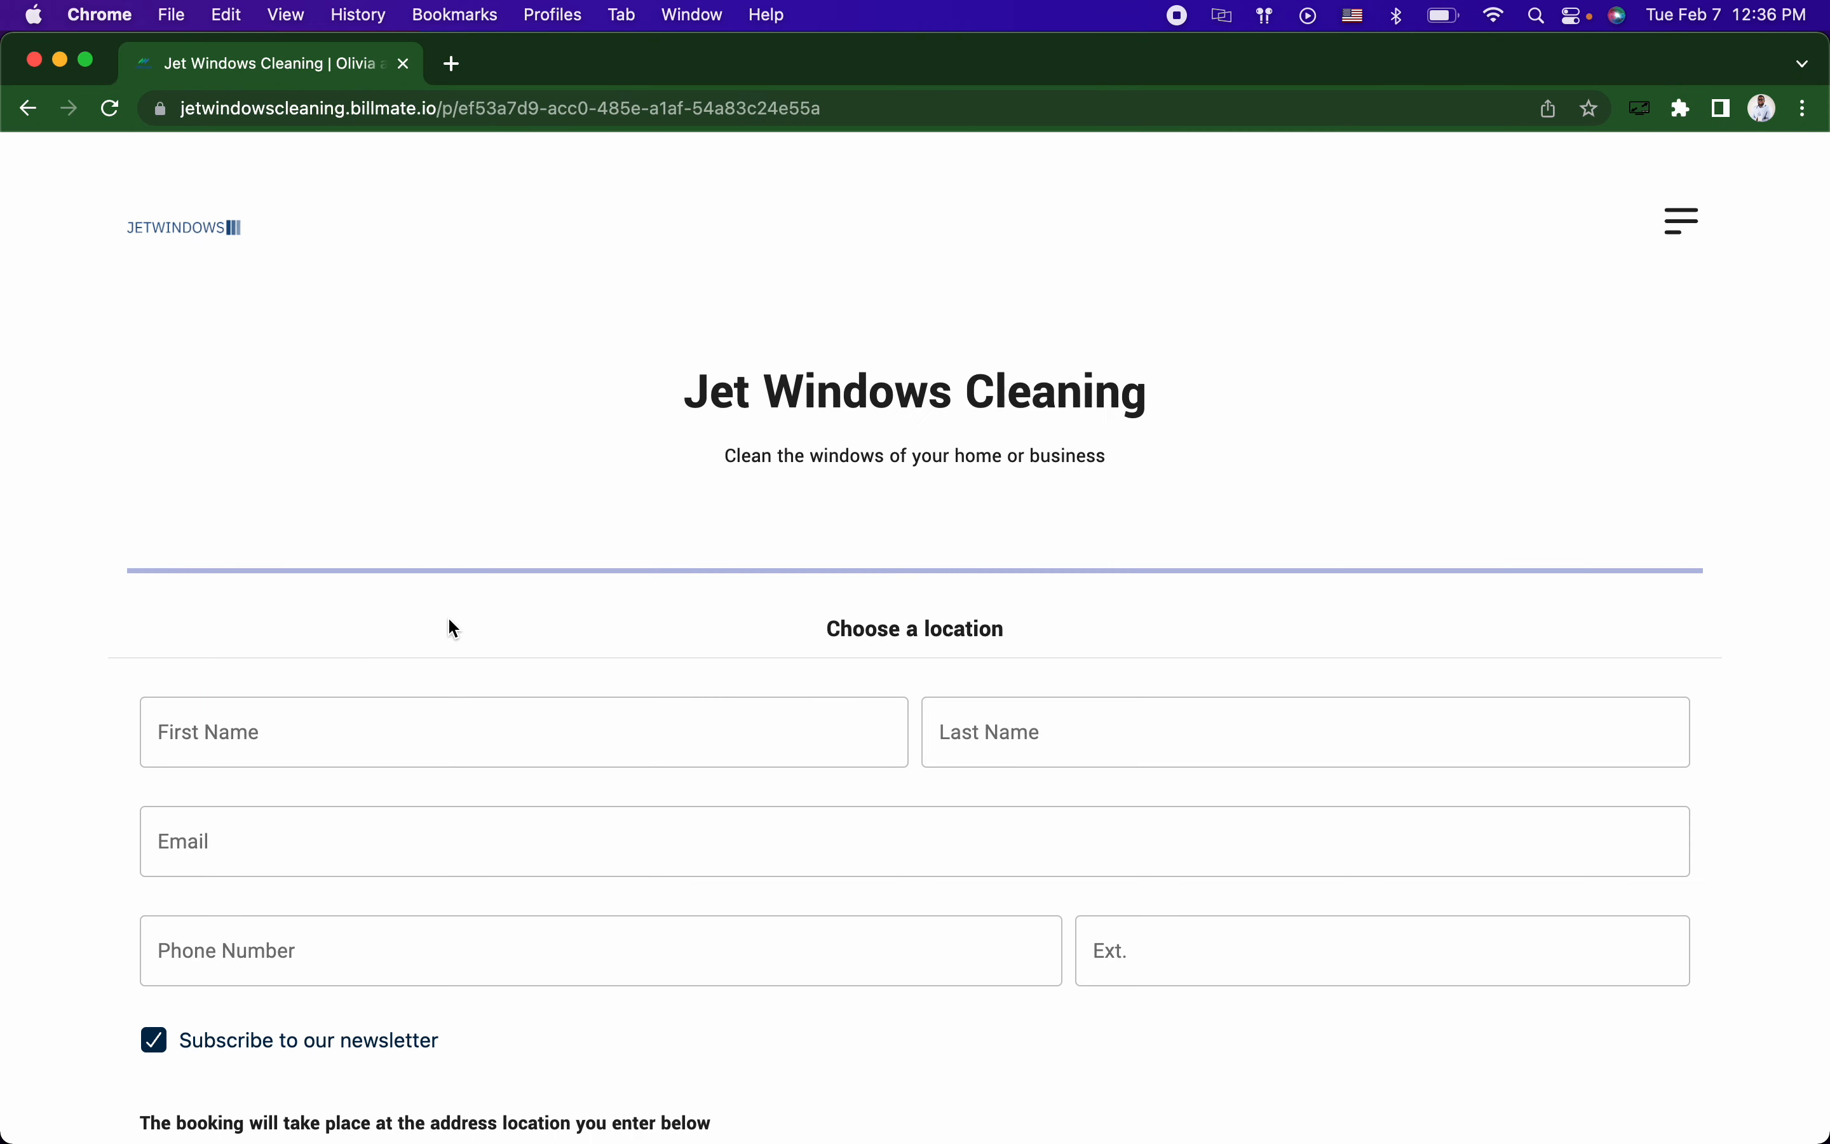
pyautogui.scroll(-2, 446, 619)
pyautogui.scroll(2, 446, 619)
pyautogui.scroll(-8, 425, 515)
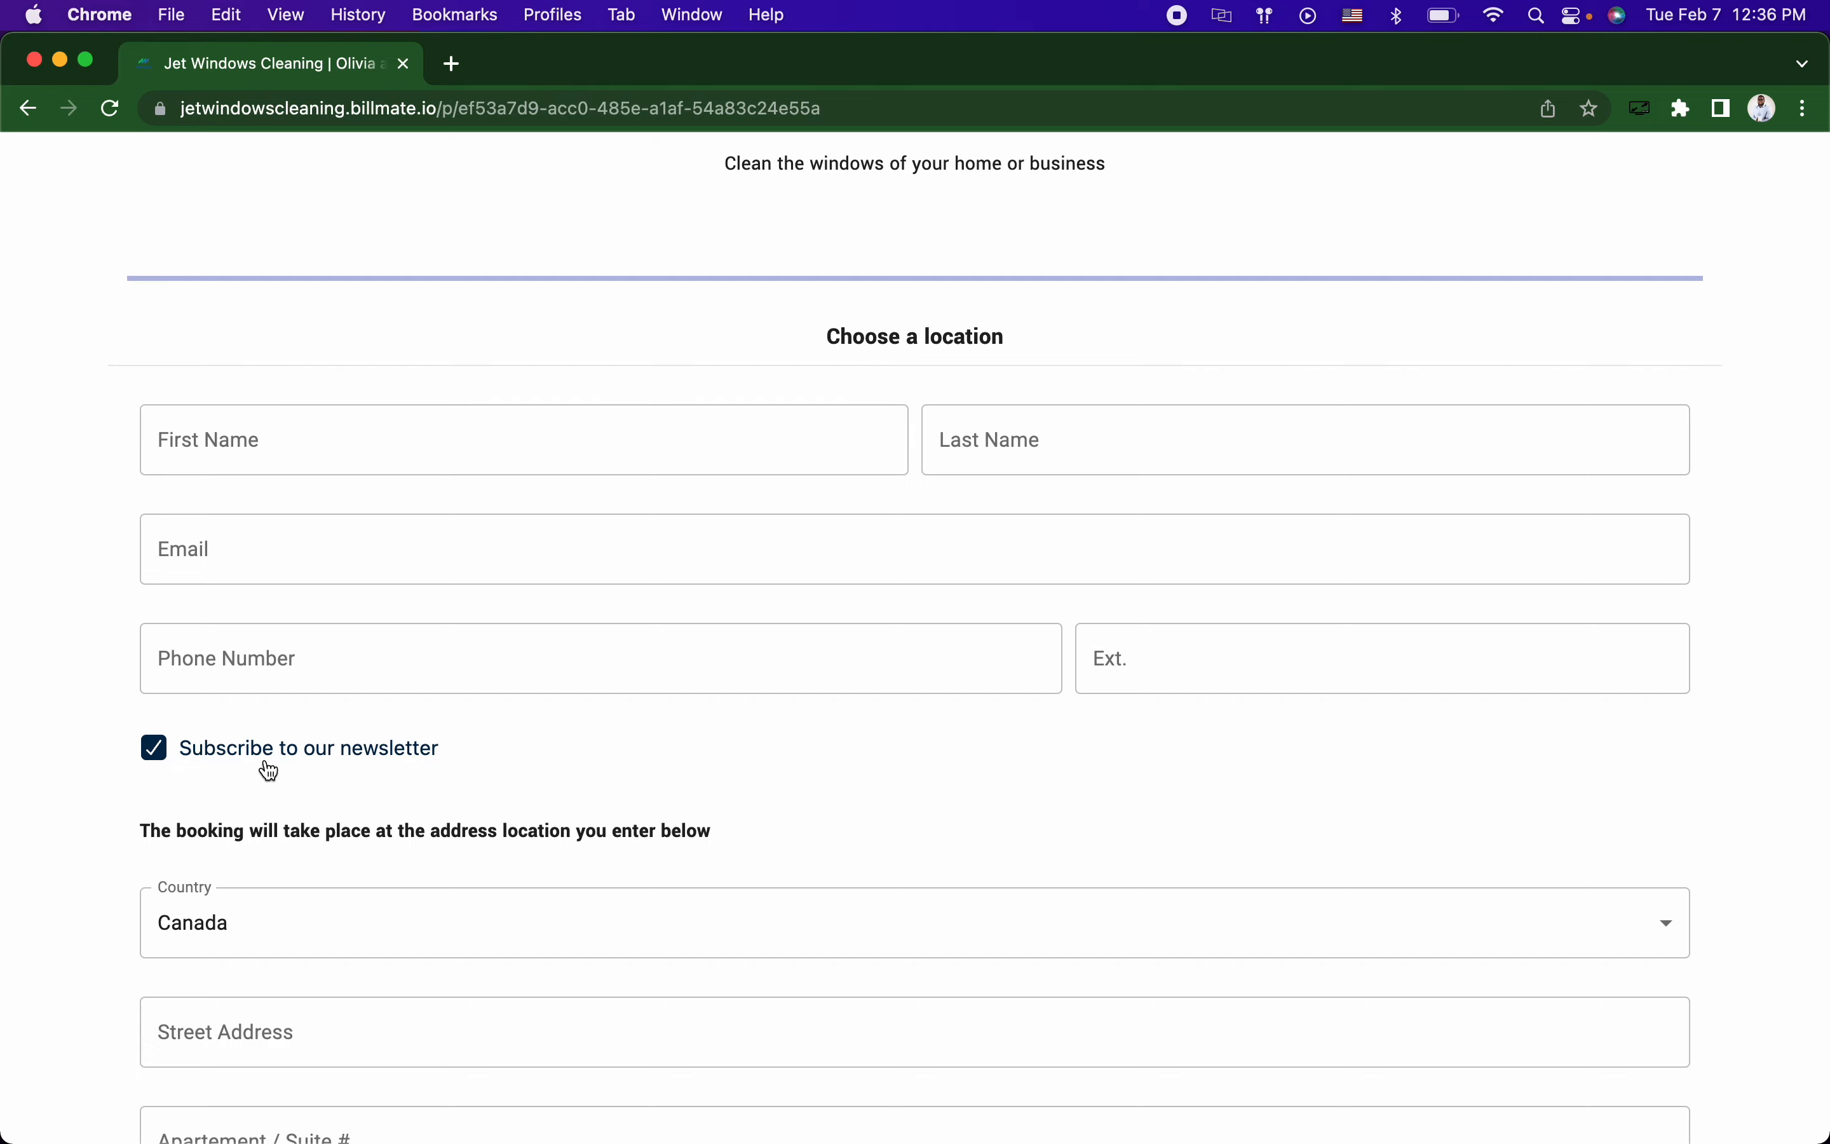
pyautogui.press('super+grave')
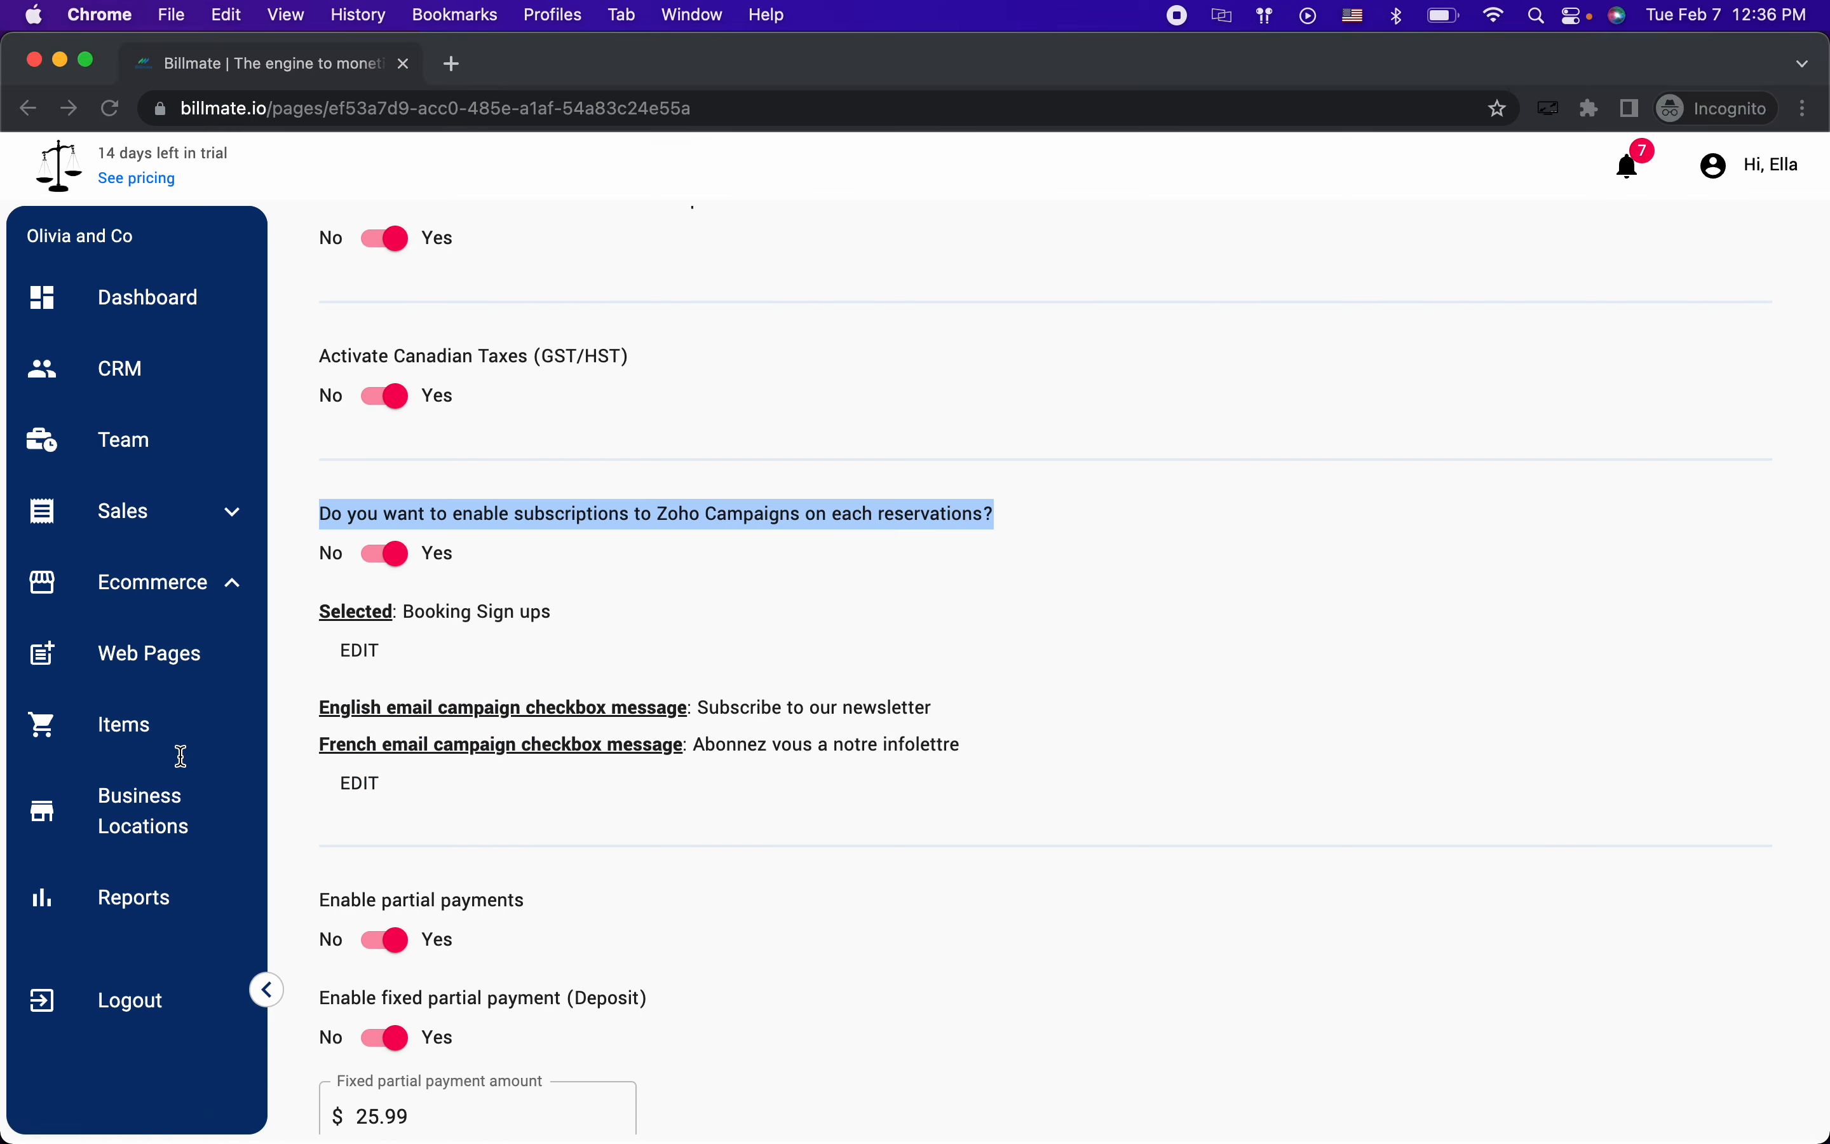
pyautogui.press('super+grave')
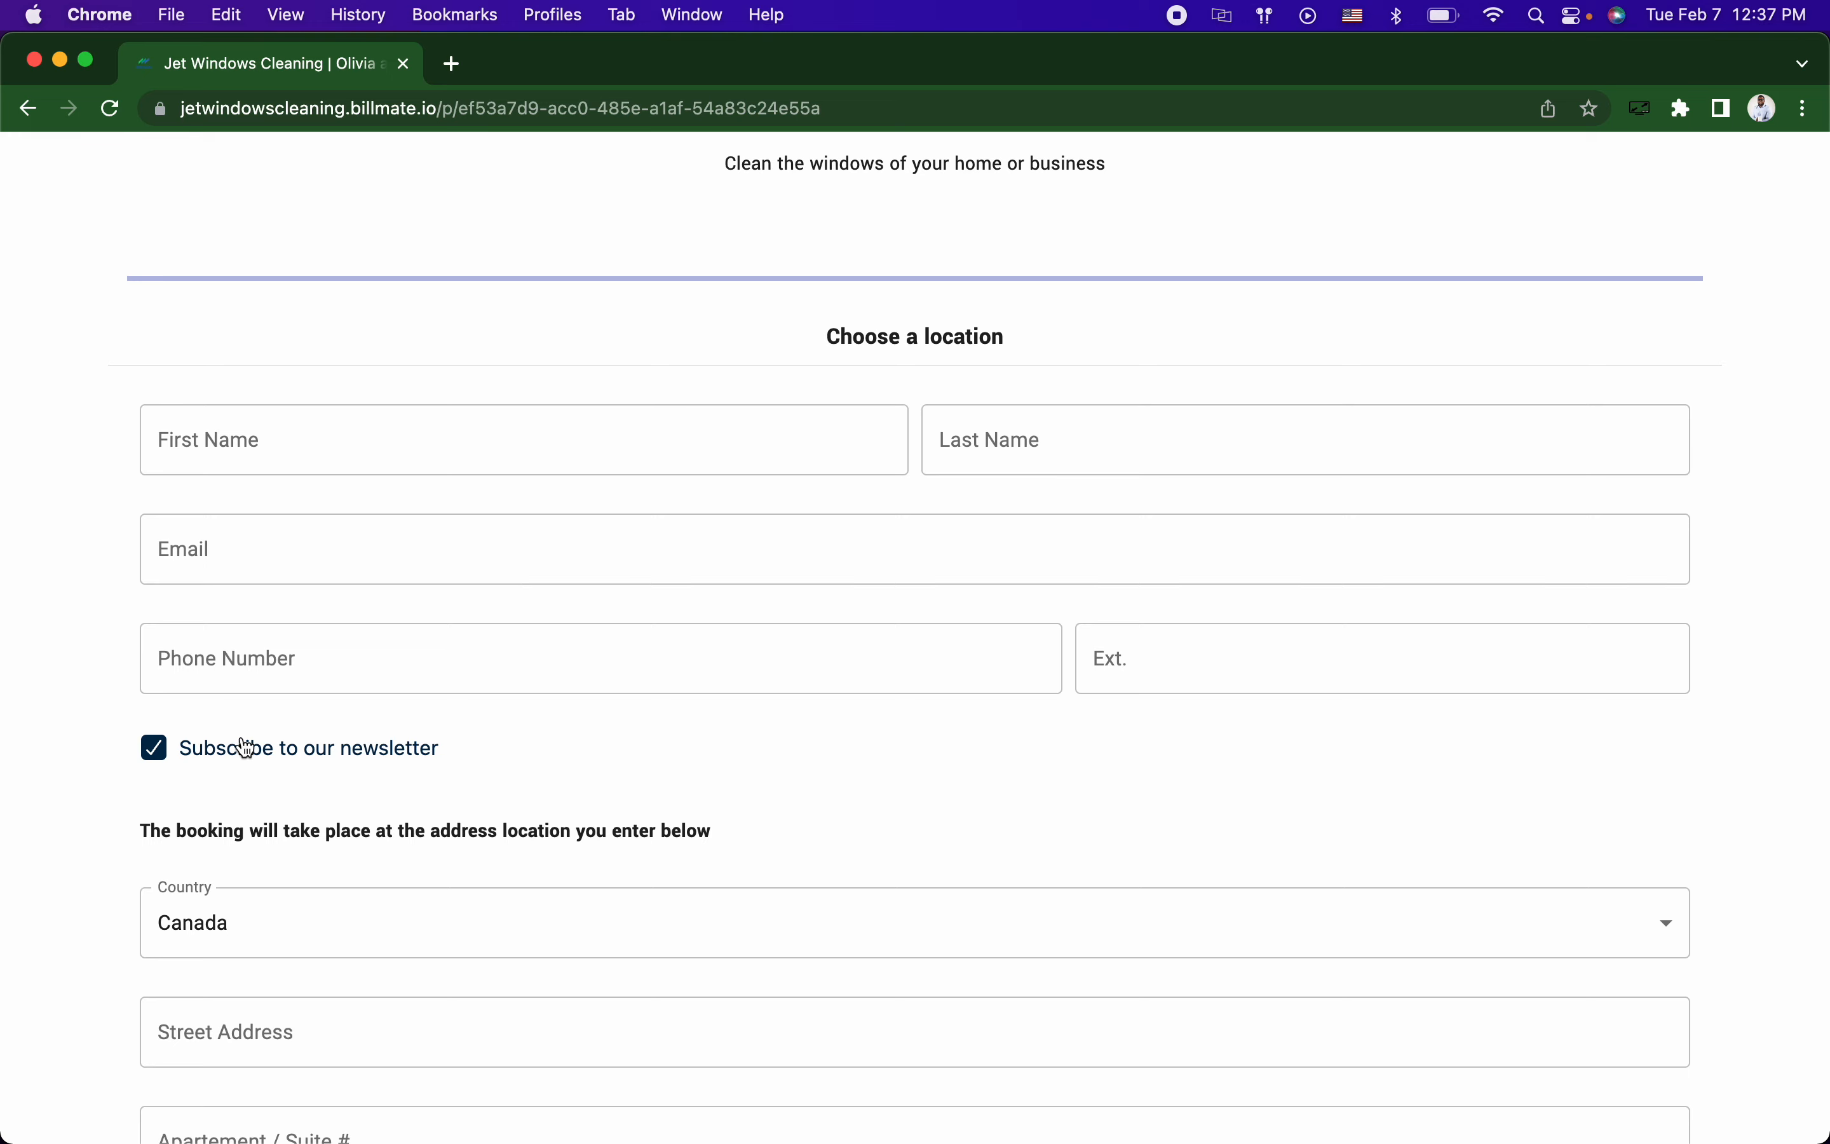
pyautogui.scroll(8, 272, 794)
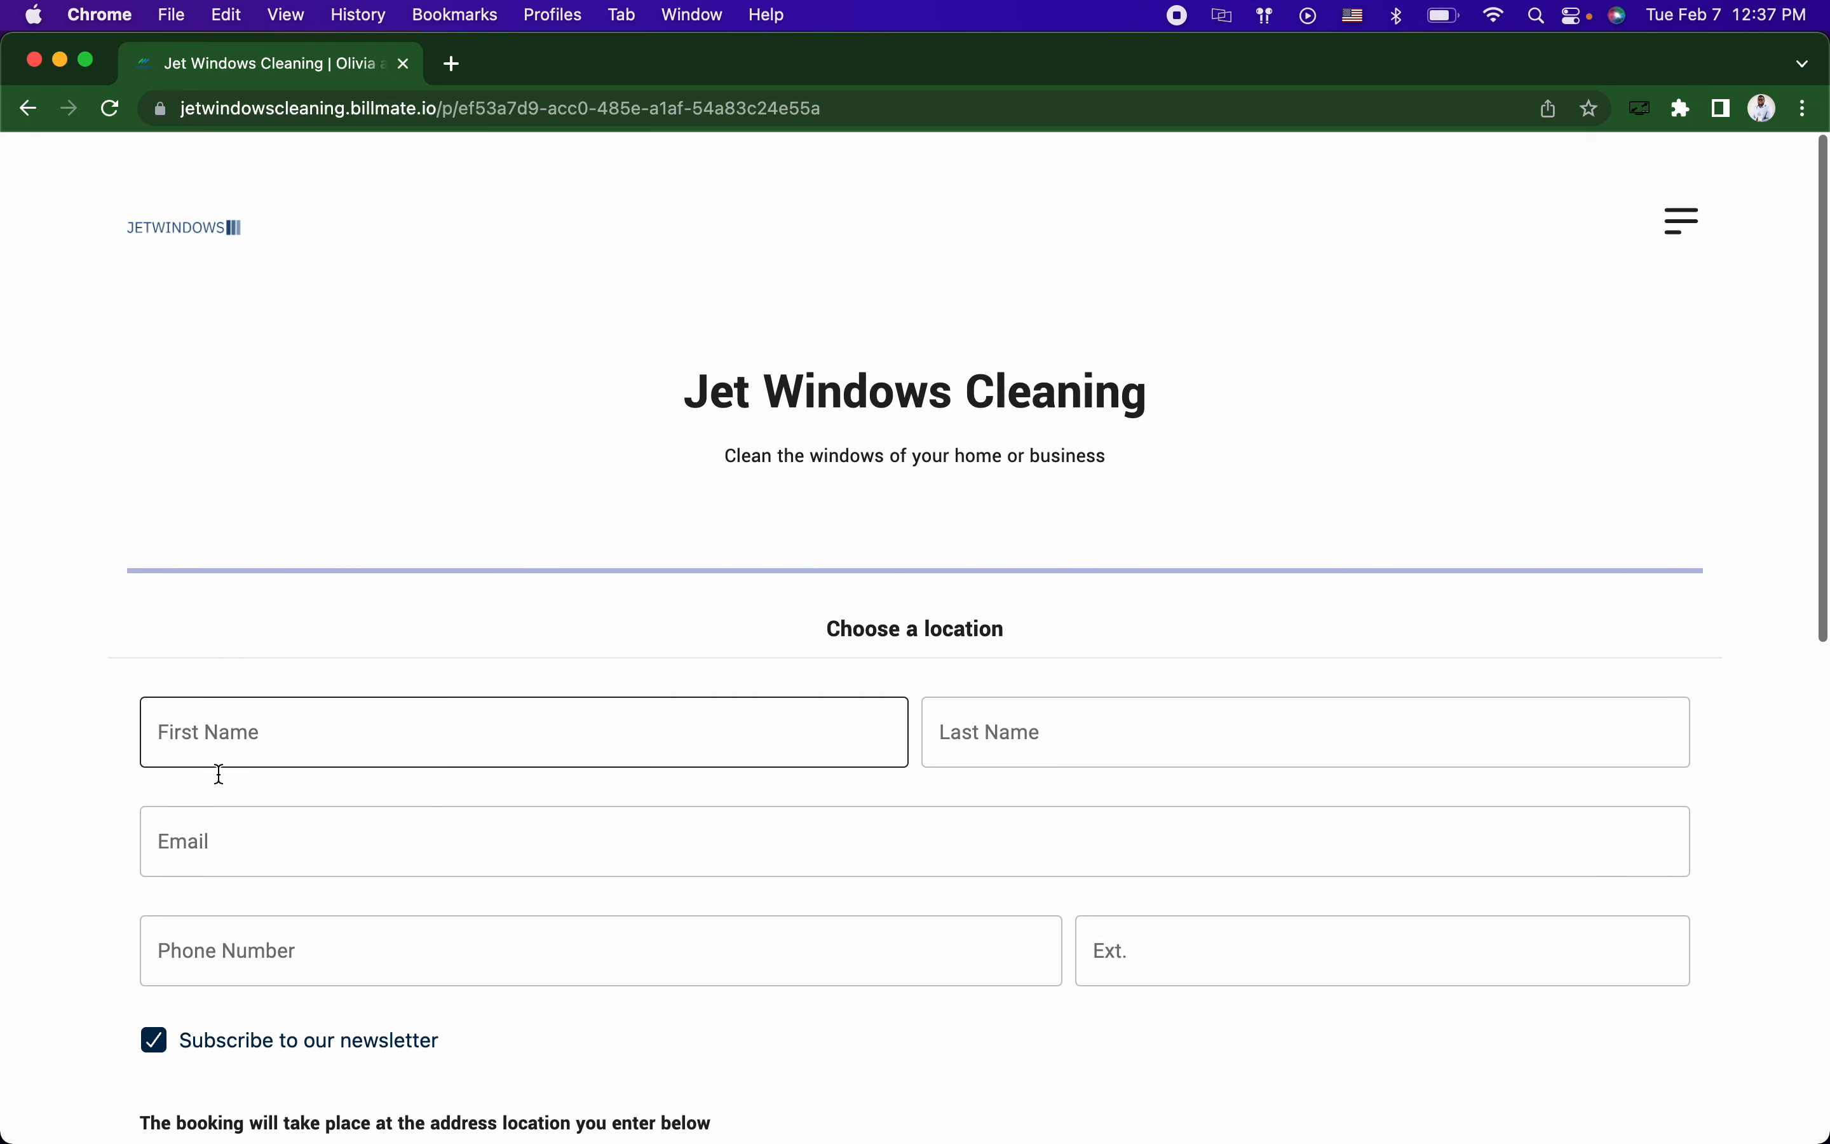
pyautogui.scroll(-13, 333, 878)
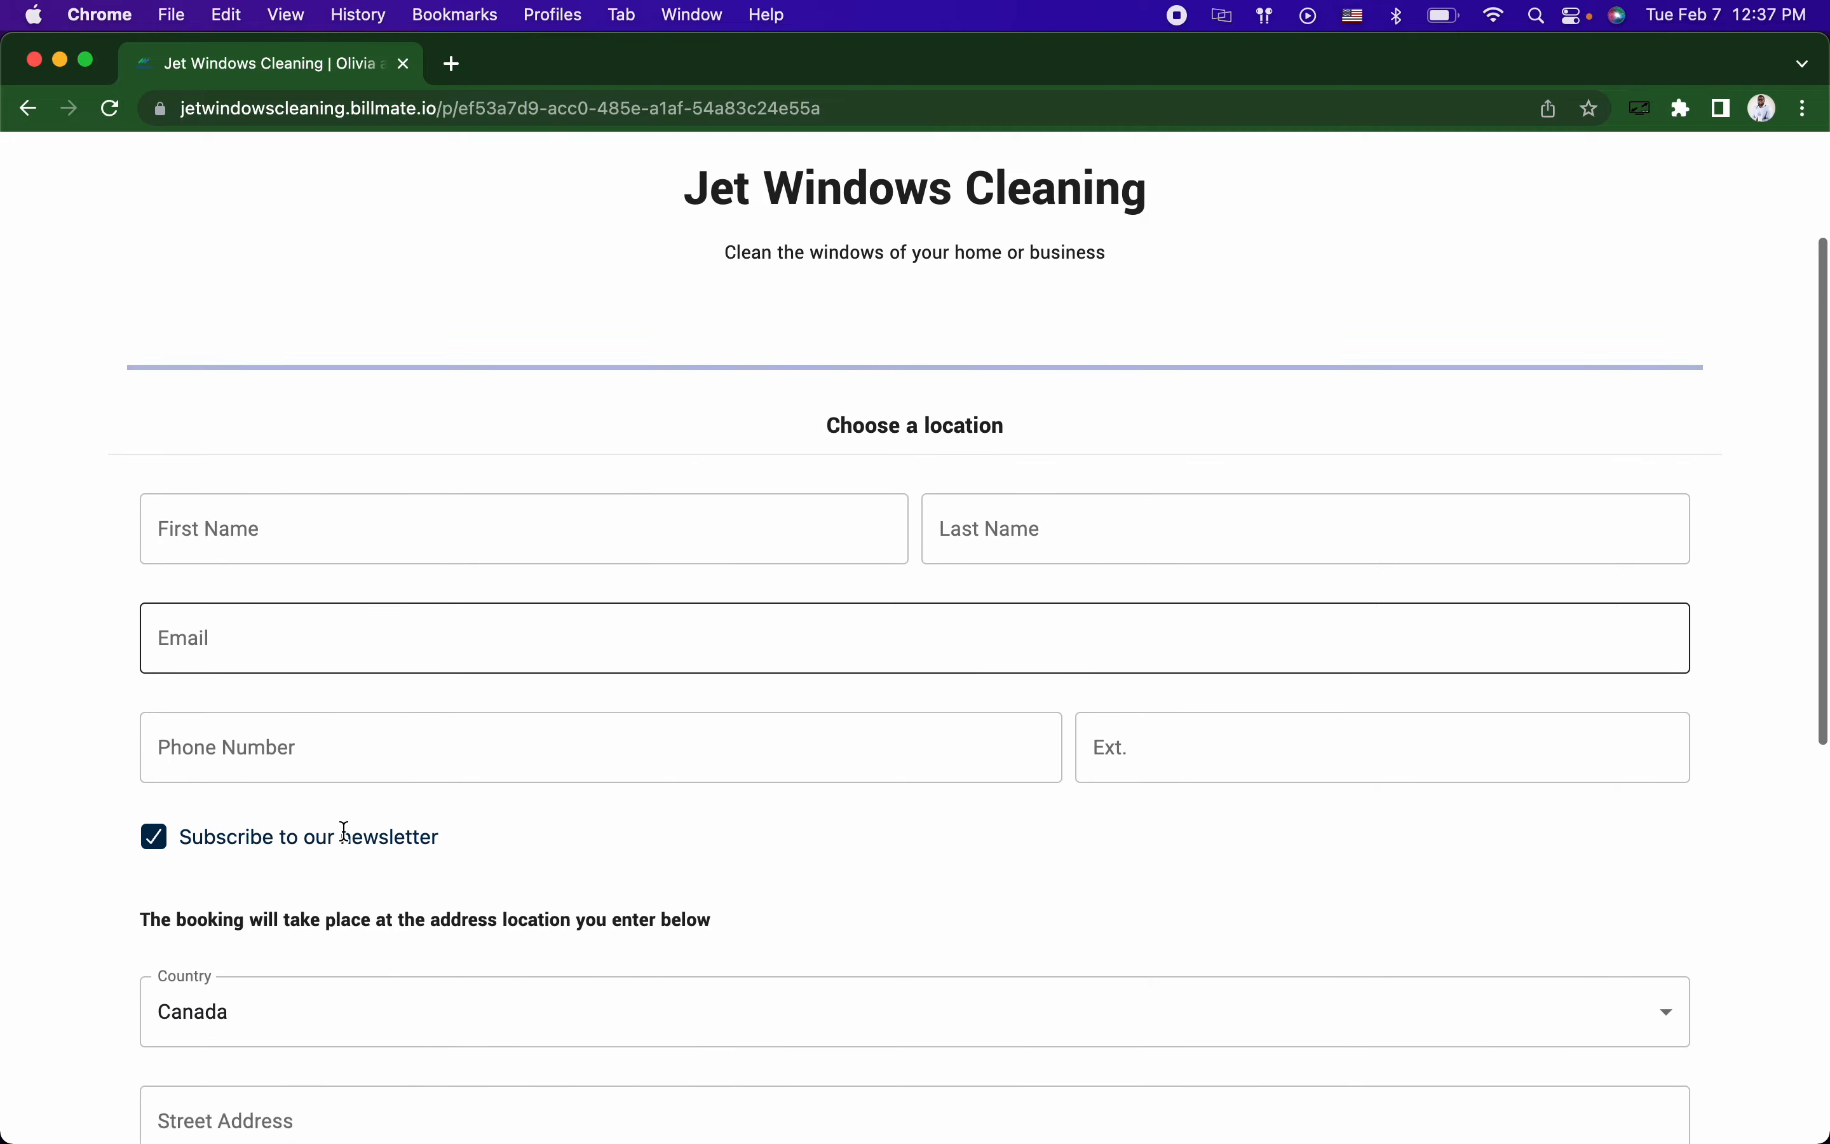
pyautogui.scroll(11, 355, 696)
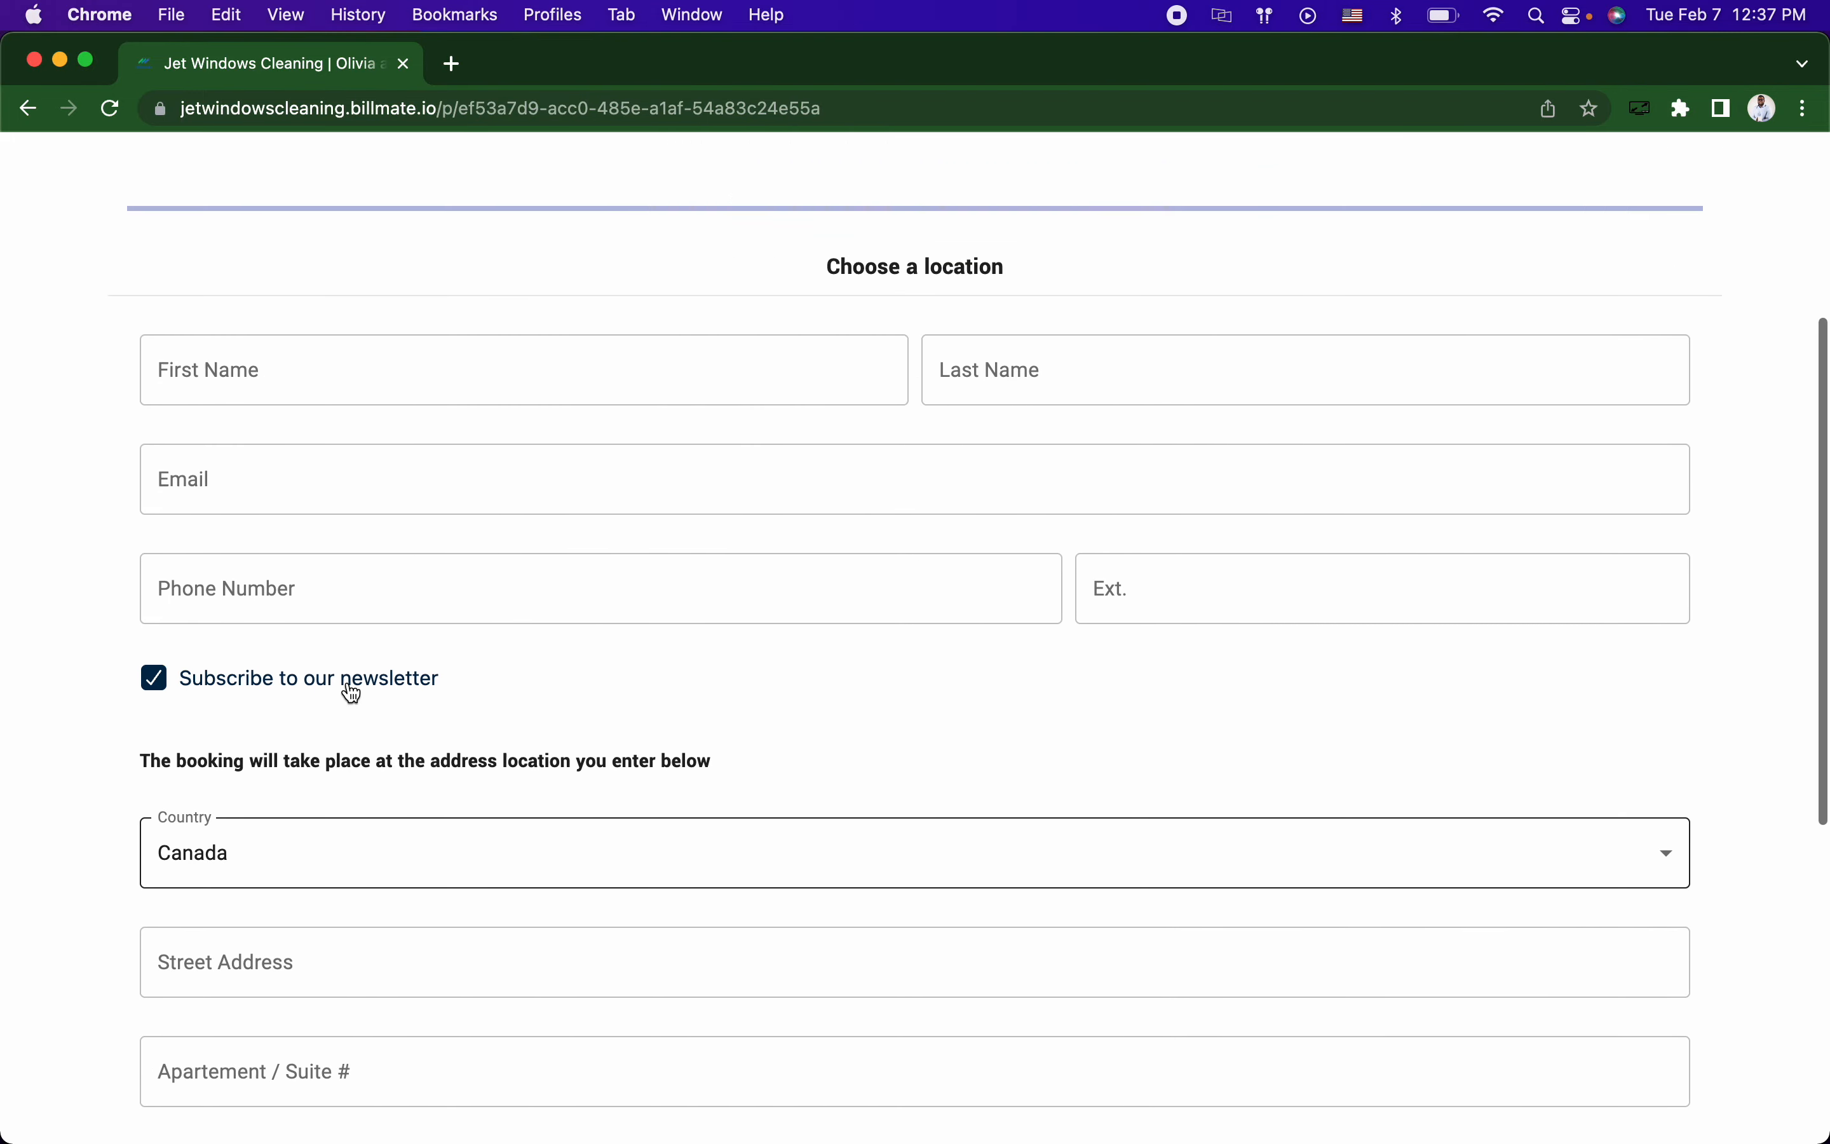
pyautogui.click(405, 653)
pyautogui.click(430, 549)
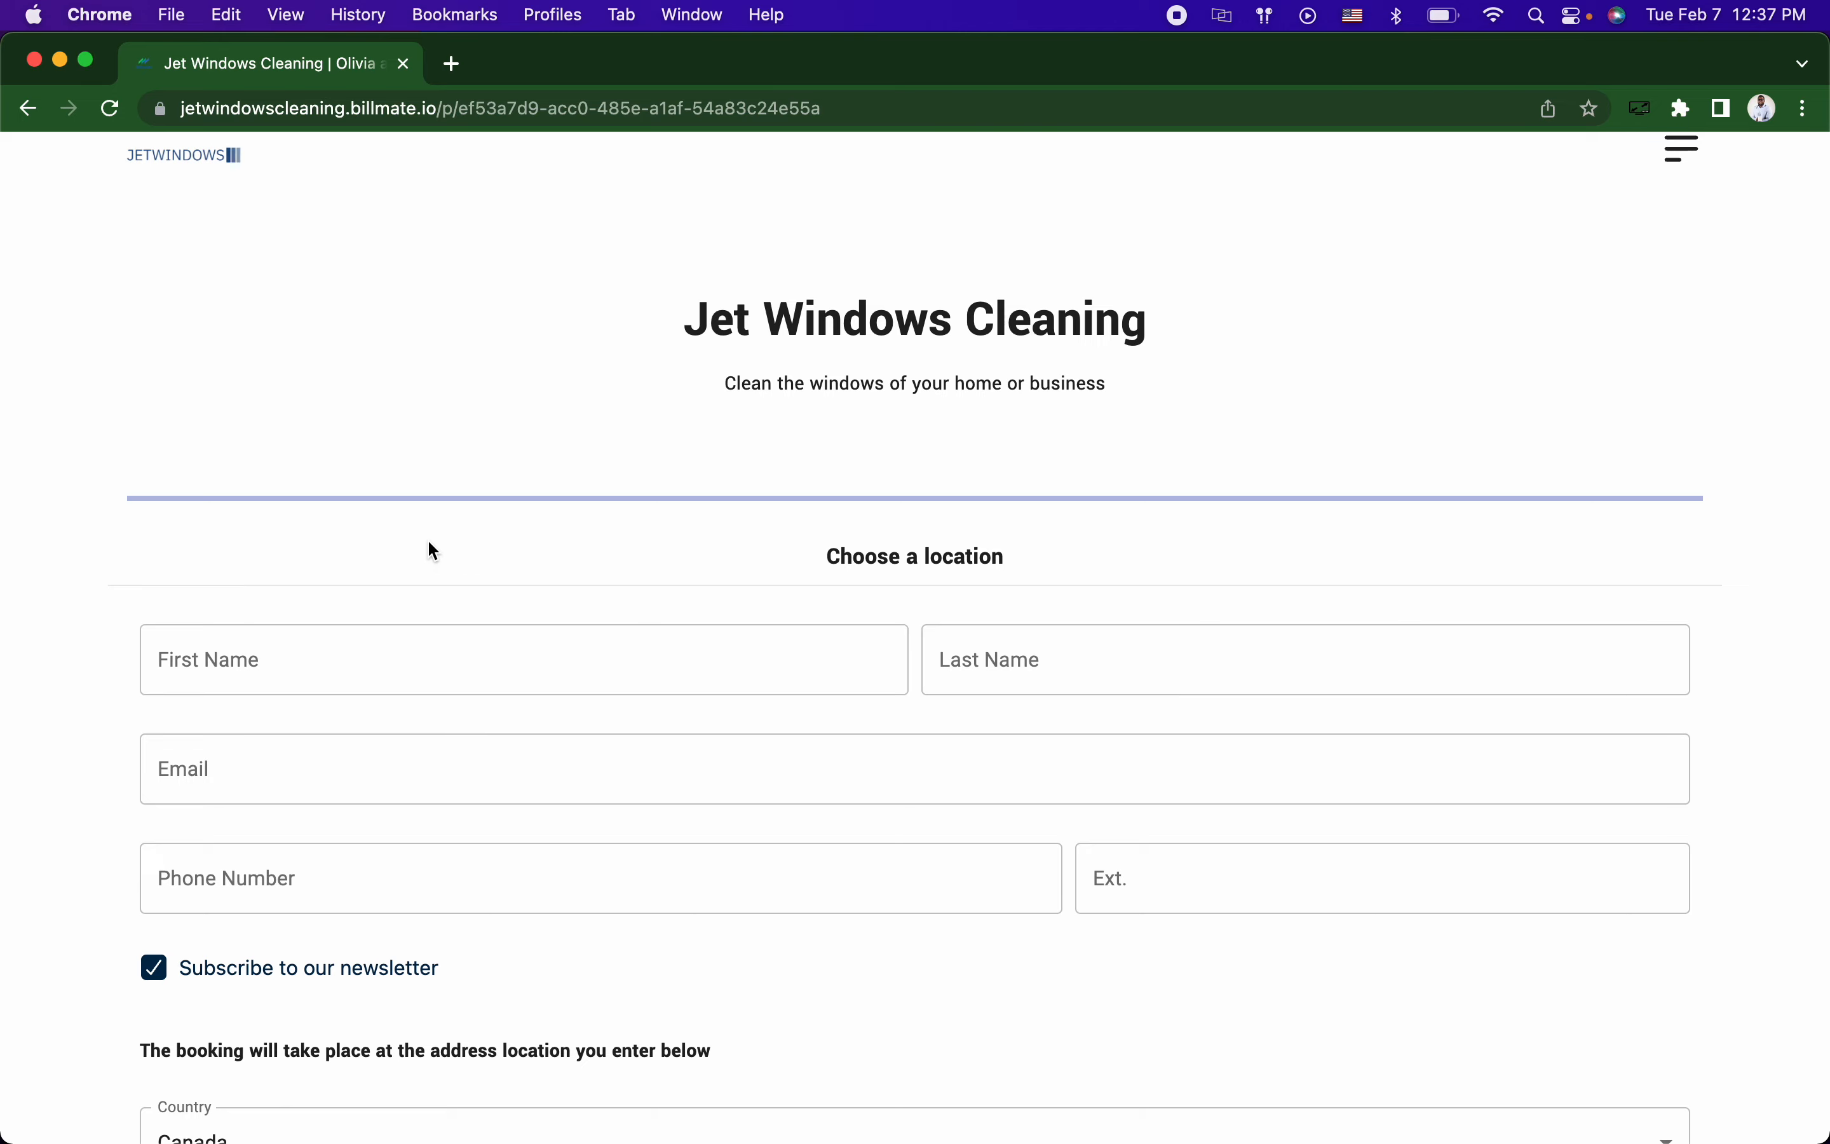
pyautogui.scroll(-1, 429, 544)
pyautogui.press('super+grave')
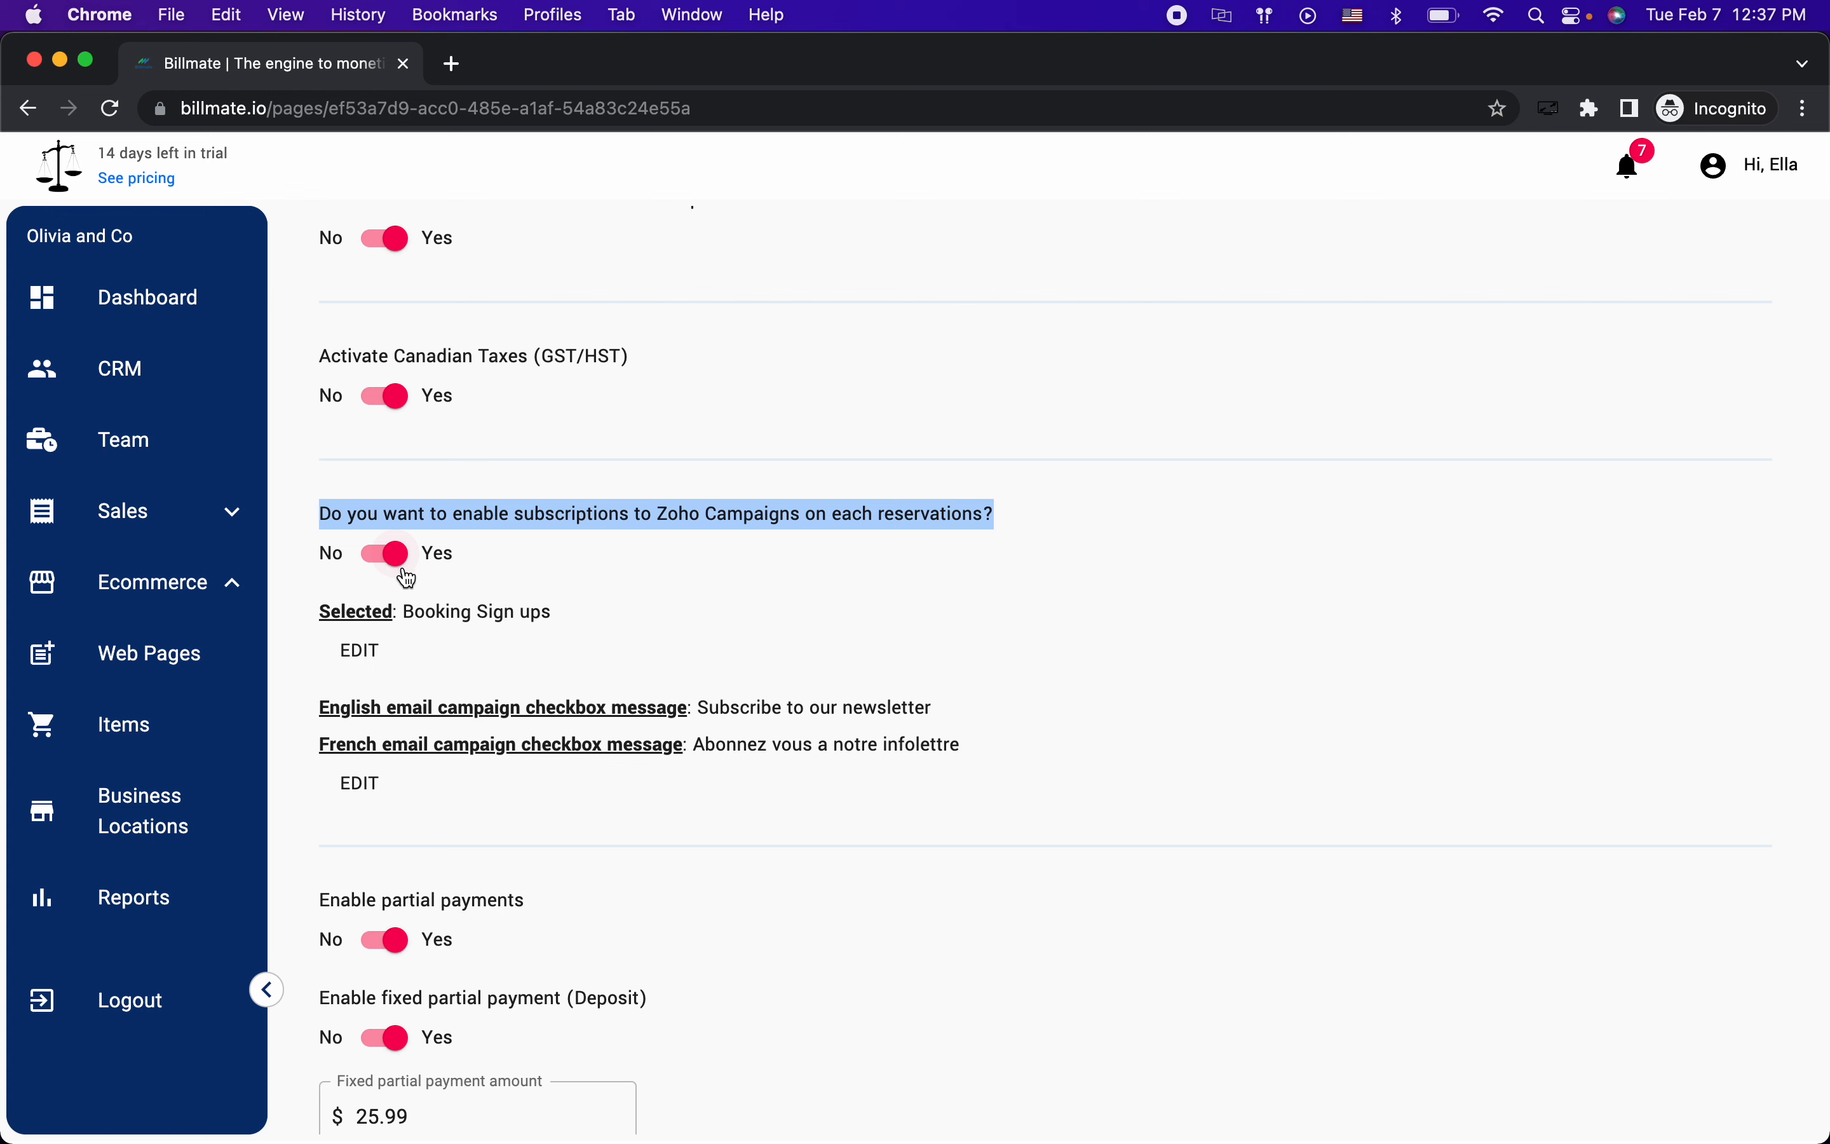
pyautogui.press('super+grave')
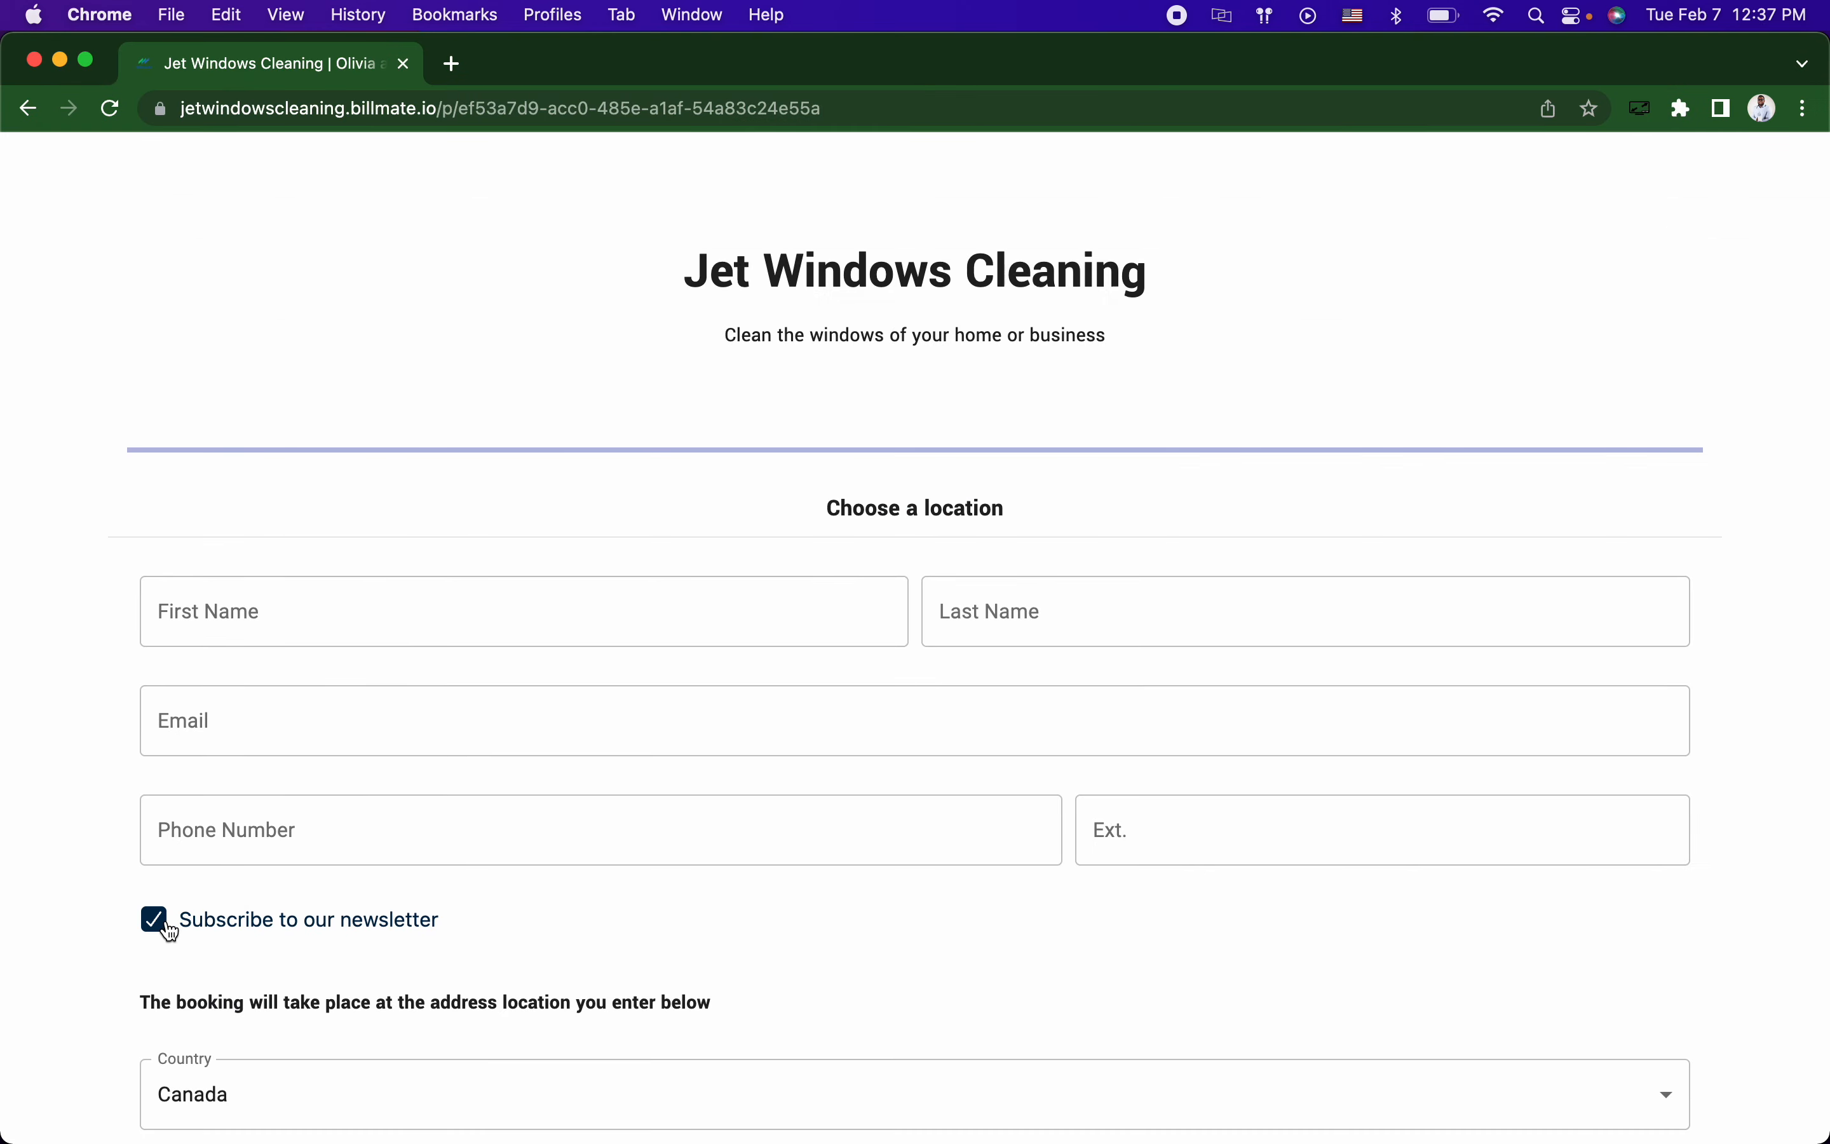
# Step: Autofill the customer's contact details and enter MONTREAL as the city
pyautogui.scroll(-1, 162, 976)
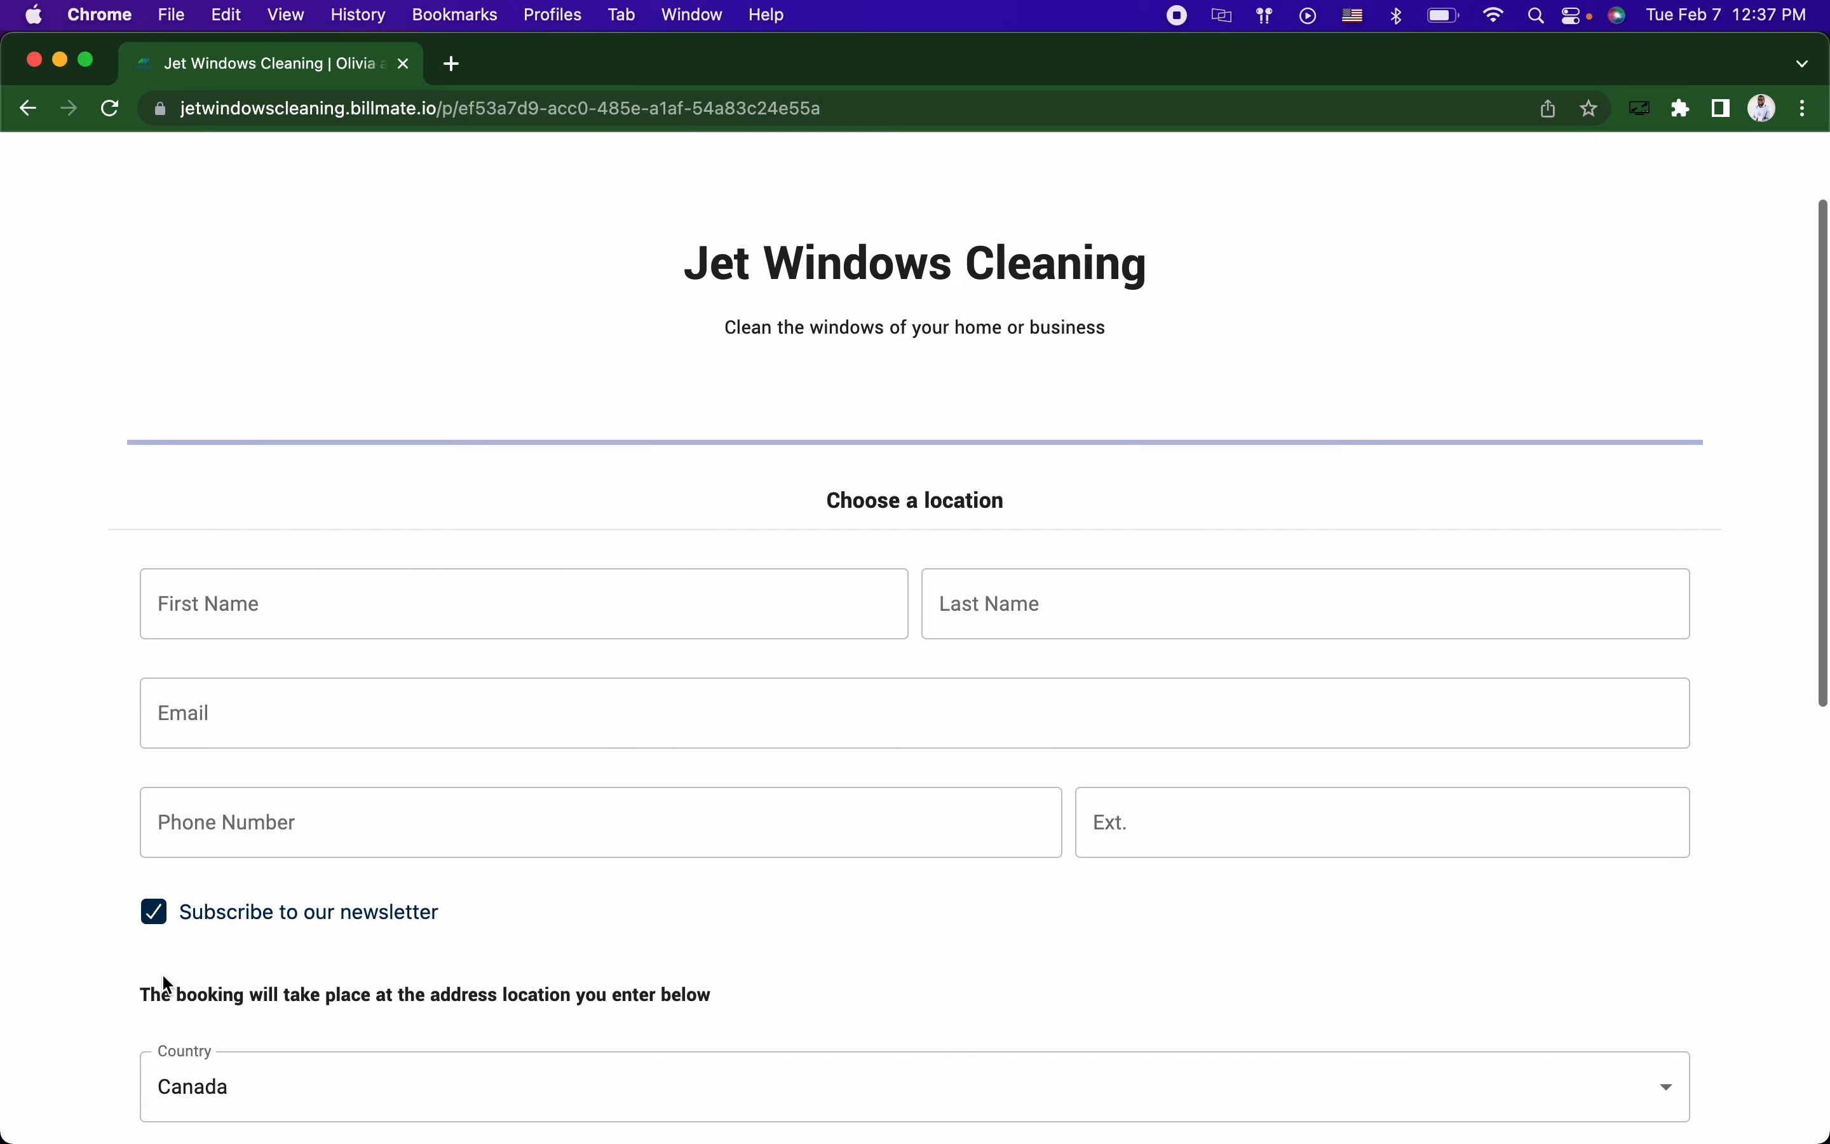
pyautogui.click(400, 614)
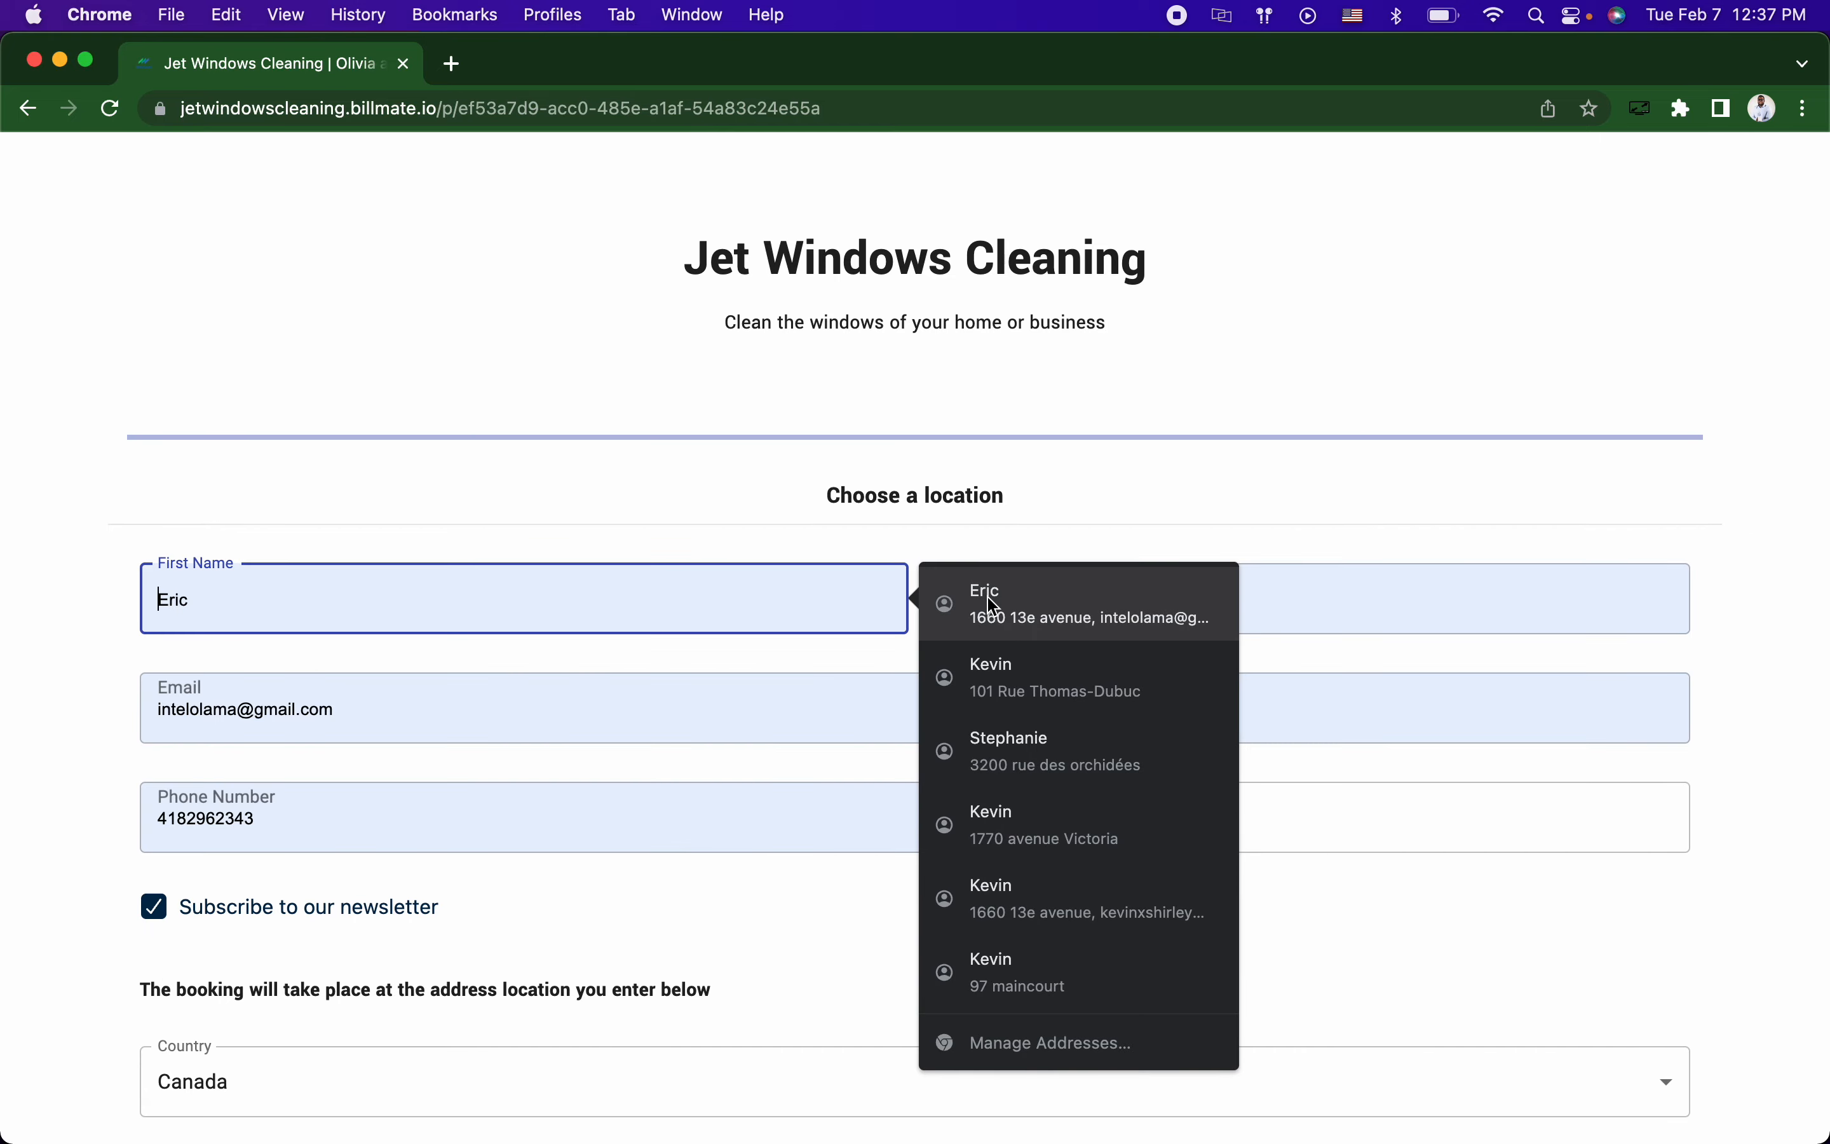
pyautogui.click(982, 601)
pyautogui.scroll(-10, 711, 572)
pyautogui.click(621, 548)
pyautogui.write('motre')
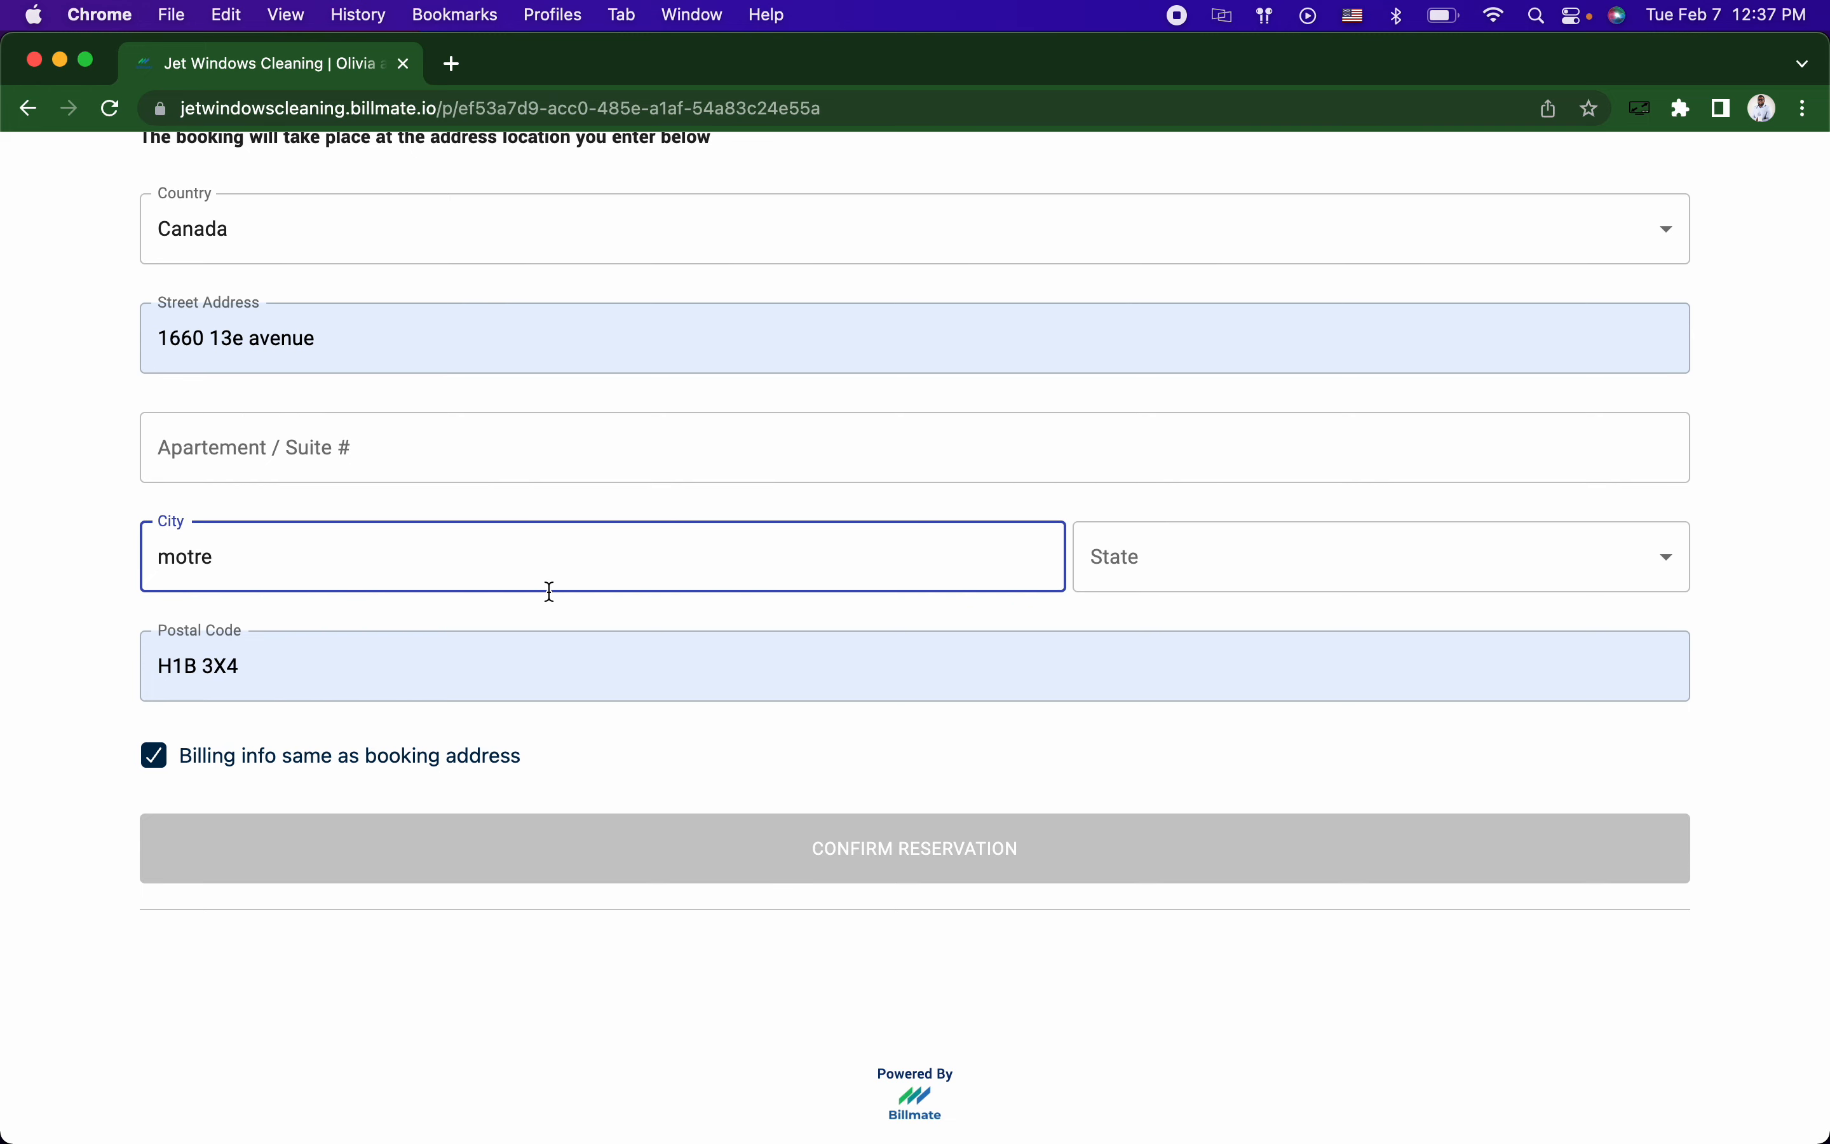
pyautogui.press('BackSpace')
pyautogui.press('BackSpace')
pyautogui.write('ntr')
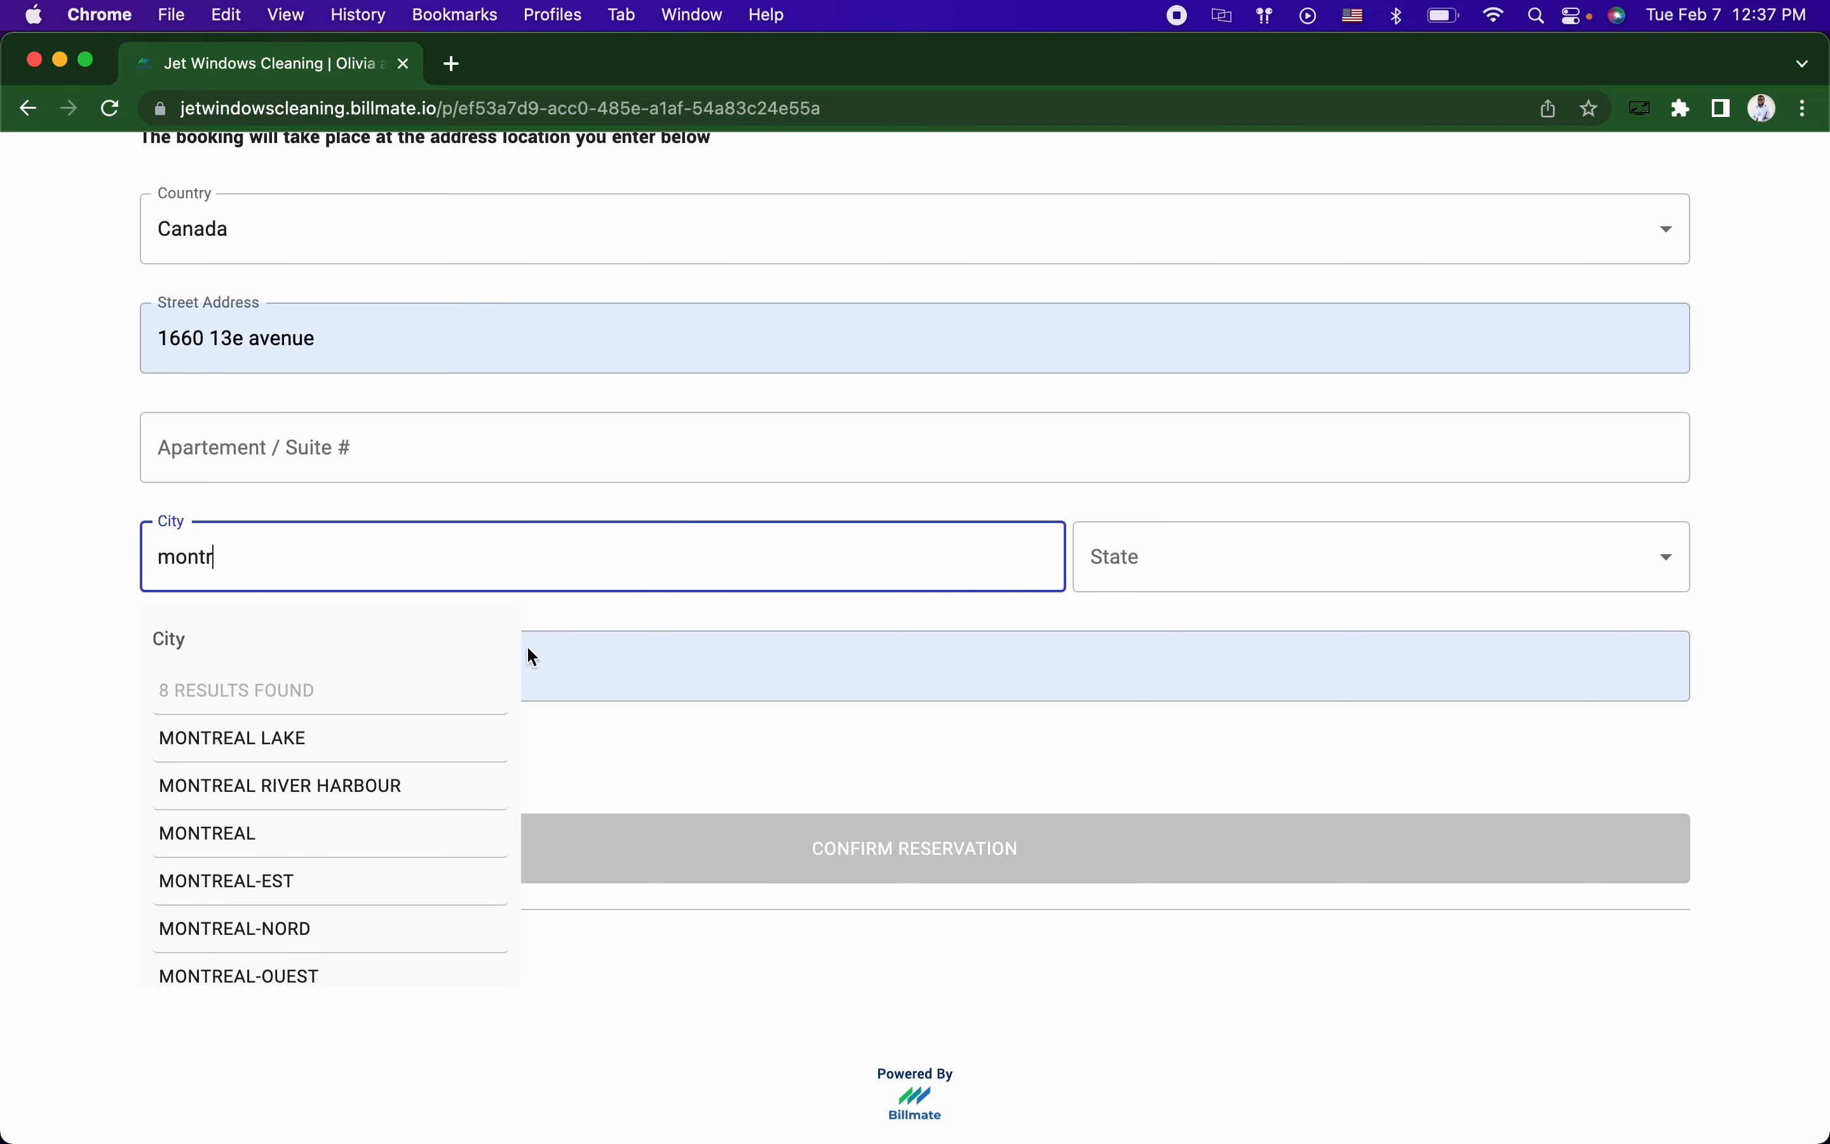
pyautogui.click(298, 841)
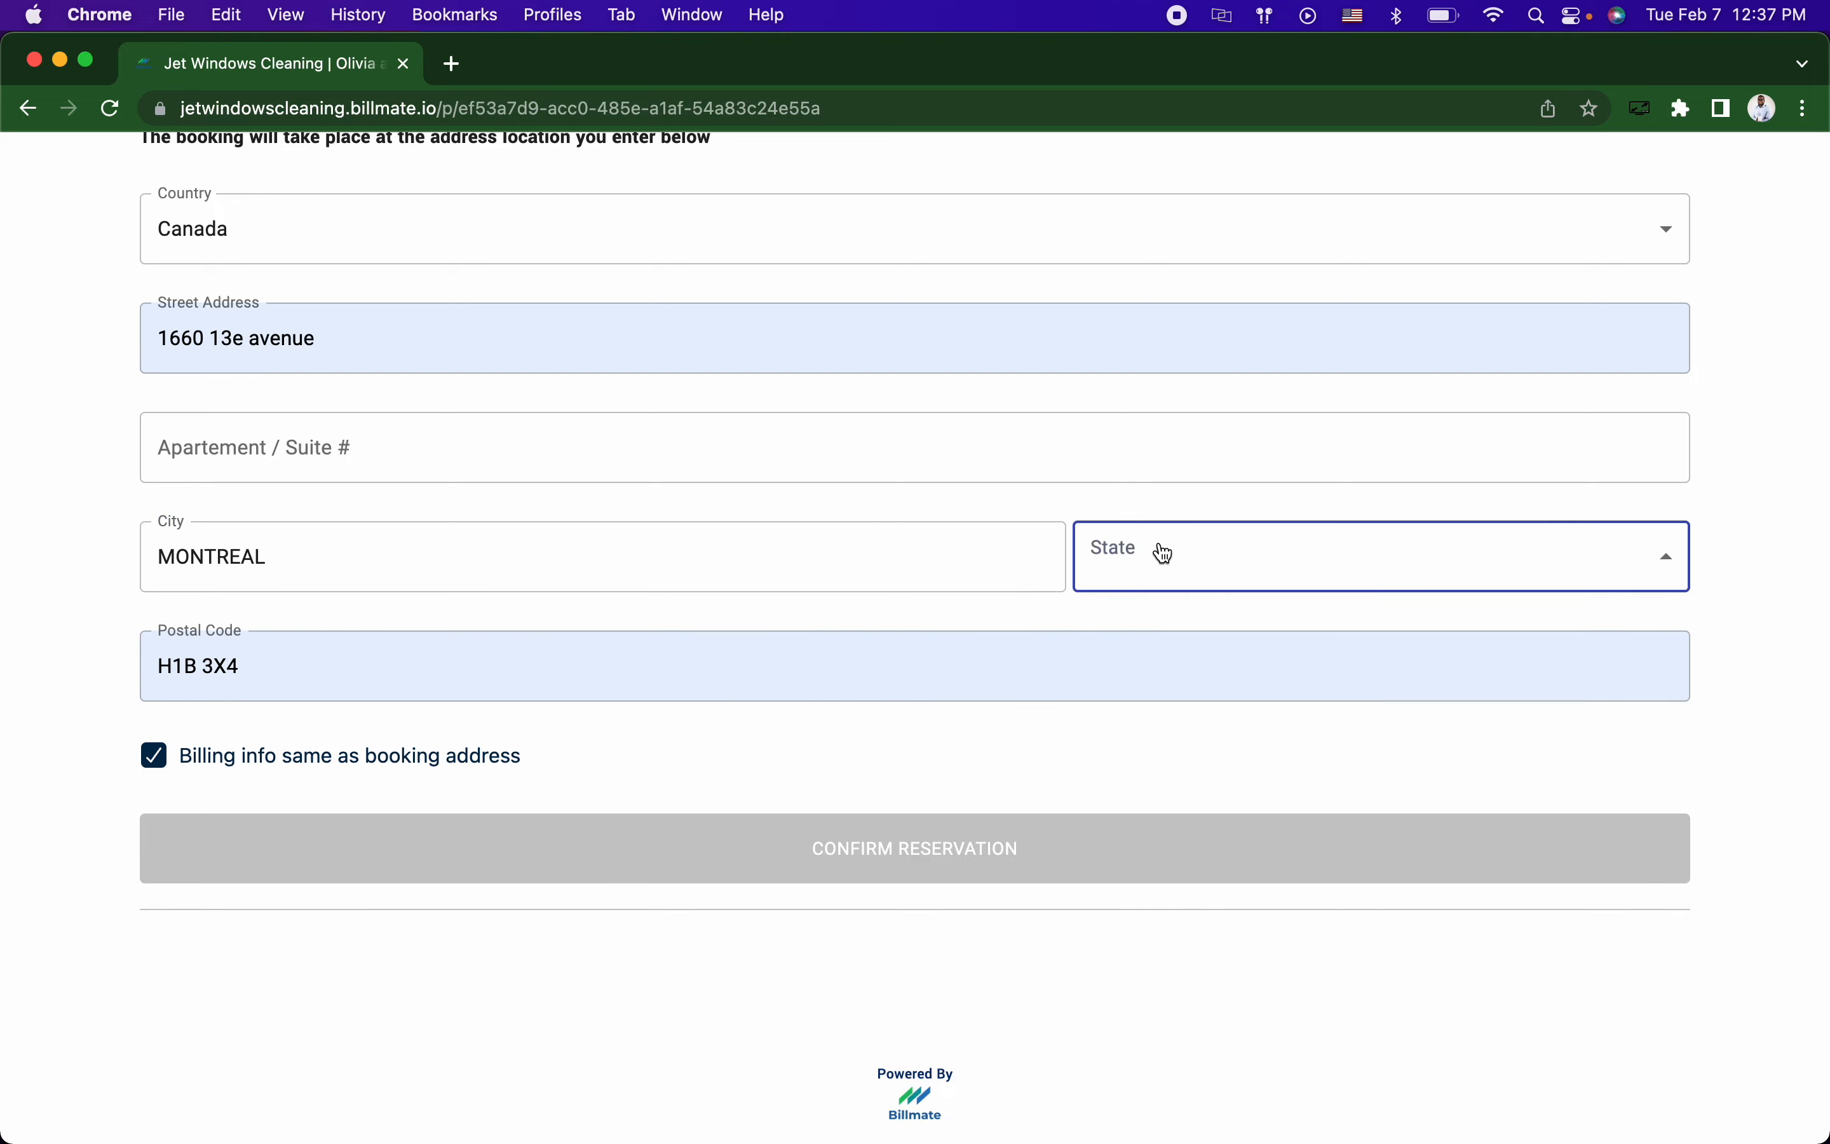
# Step: Set the State to Quebec
pyautogui.click(1156, 548)
pyautogui.rightClick(1141, 915)
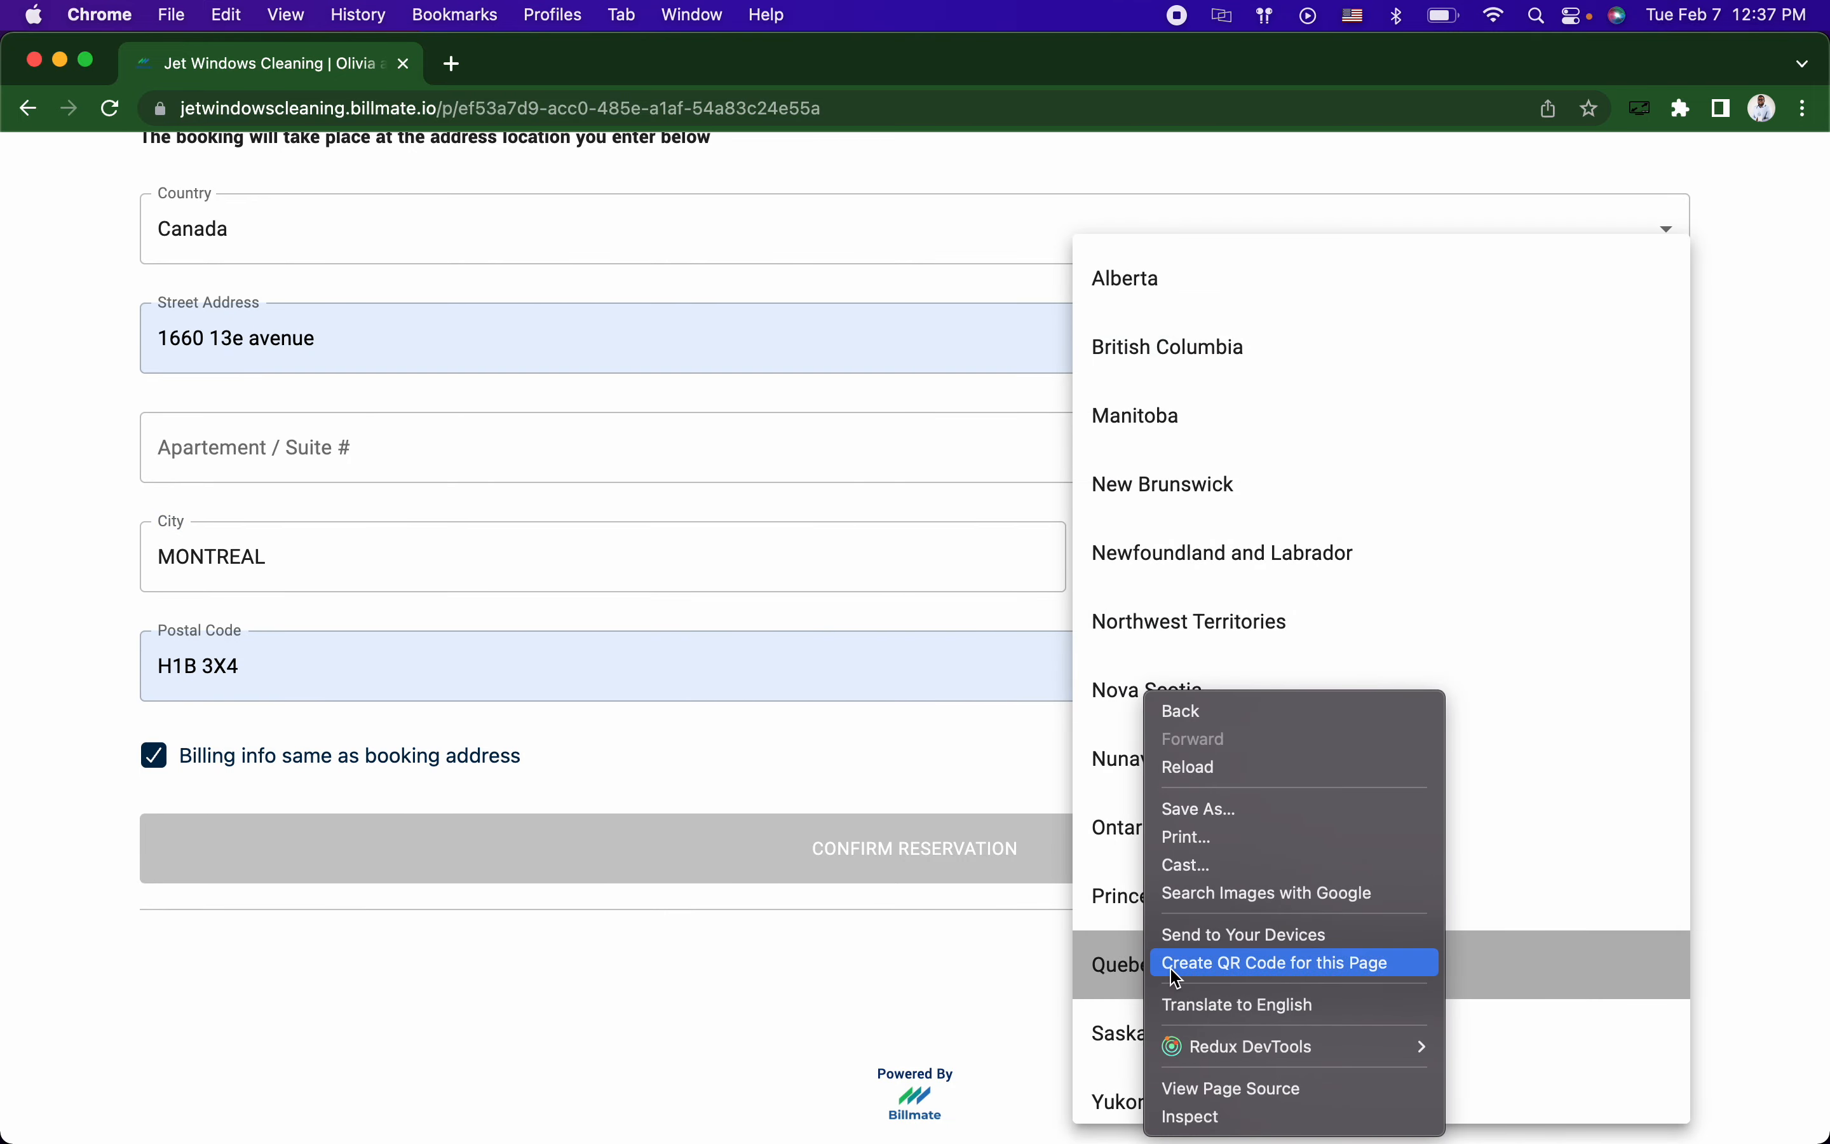
pyautogui.click(1105, 966)
pyautogui.click(1106, 966)
# Step: Confirm the reservation and book House - 1 floor exterior with a professional on February 22, 8:00 AM
pyautogui.click(899, 854)
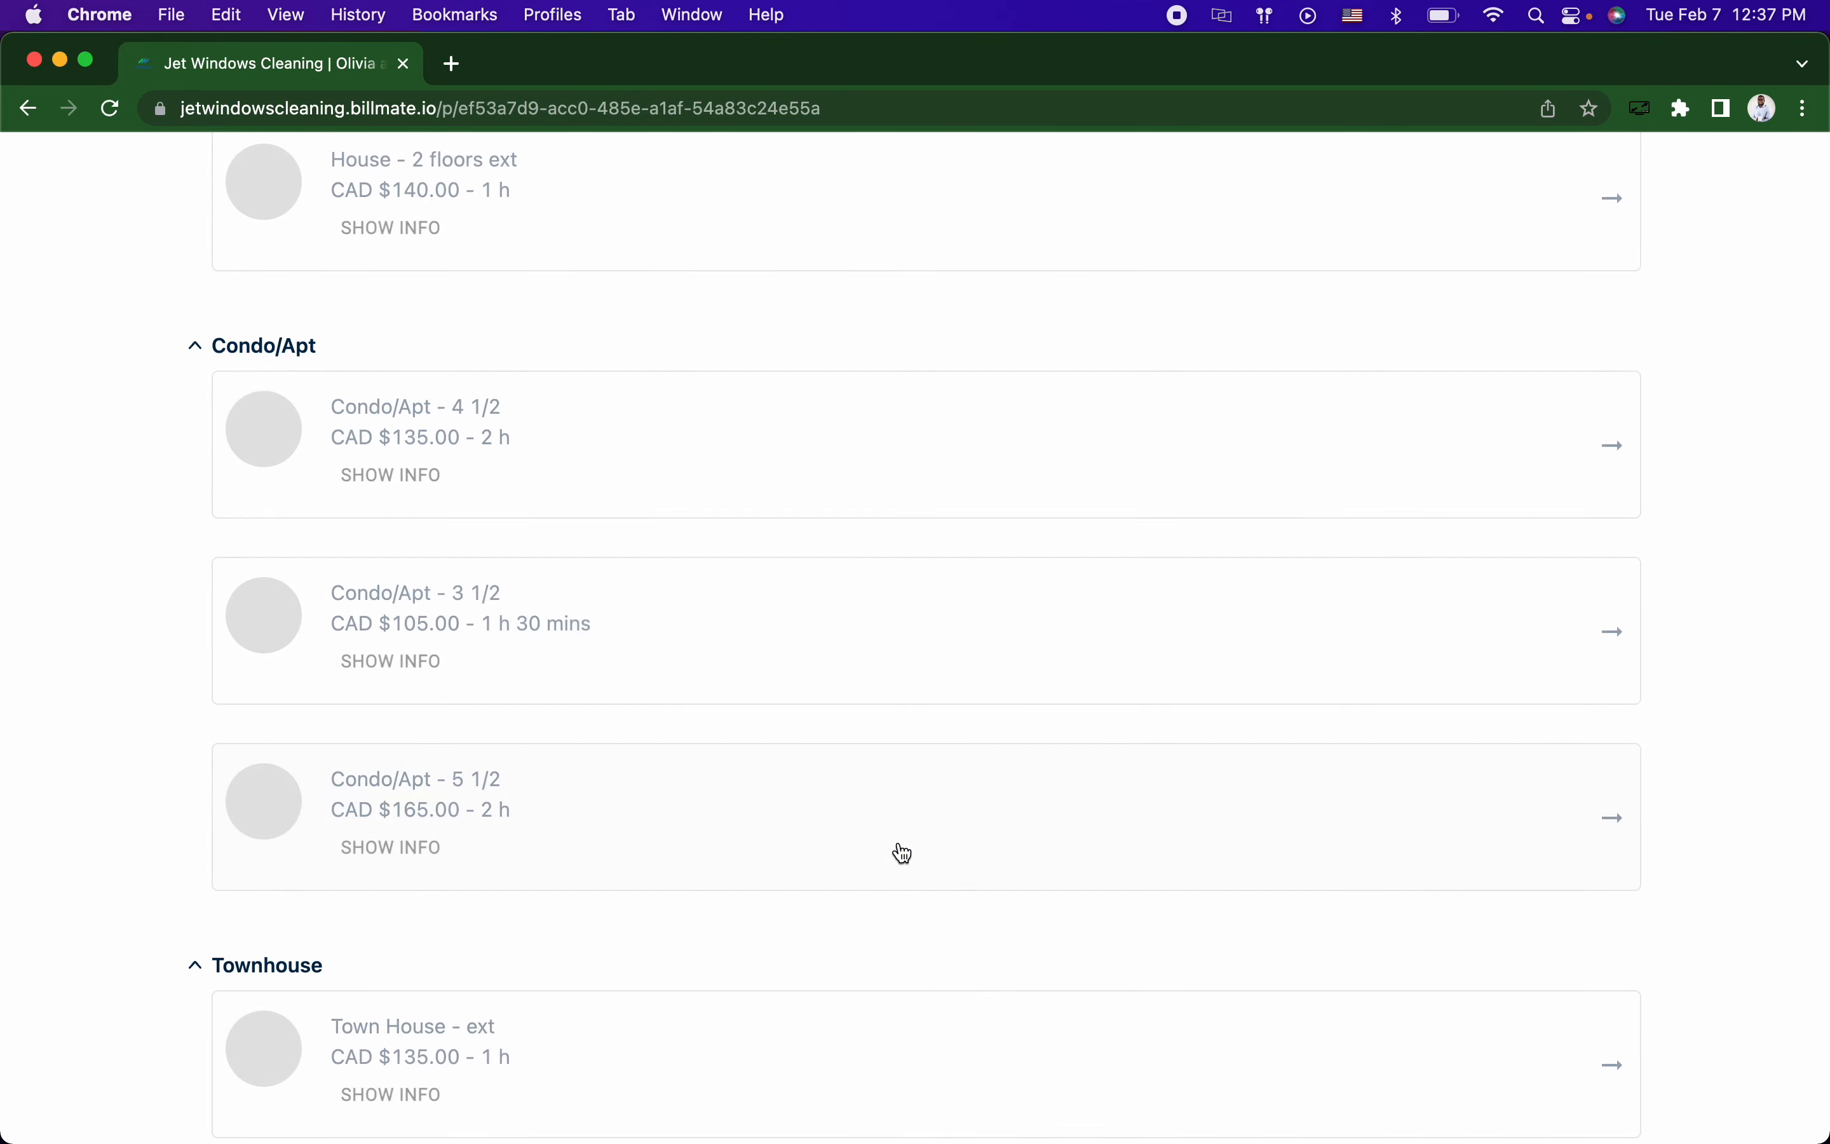
pyautogui.scroll(4, 339, 363)
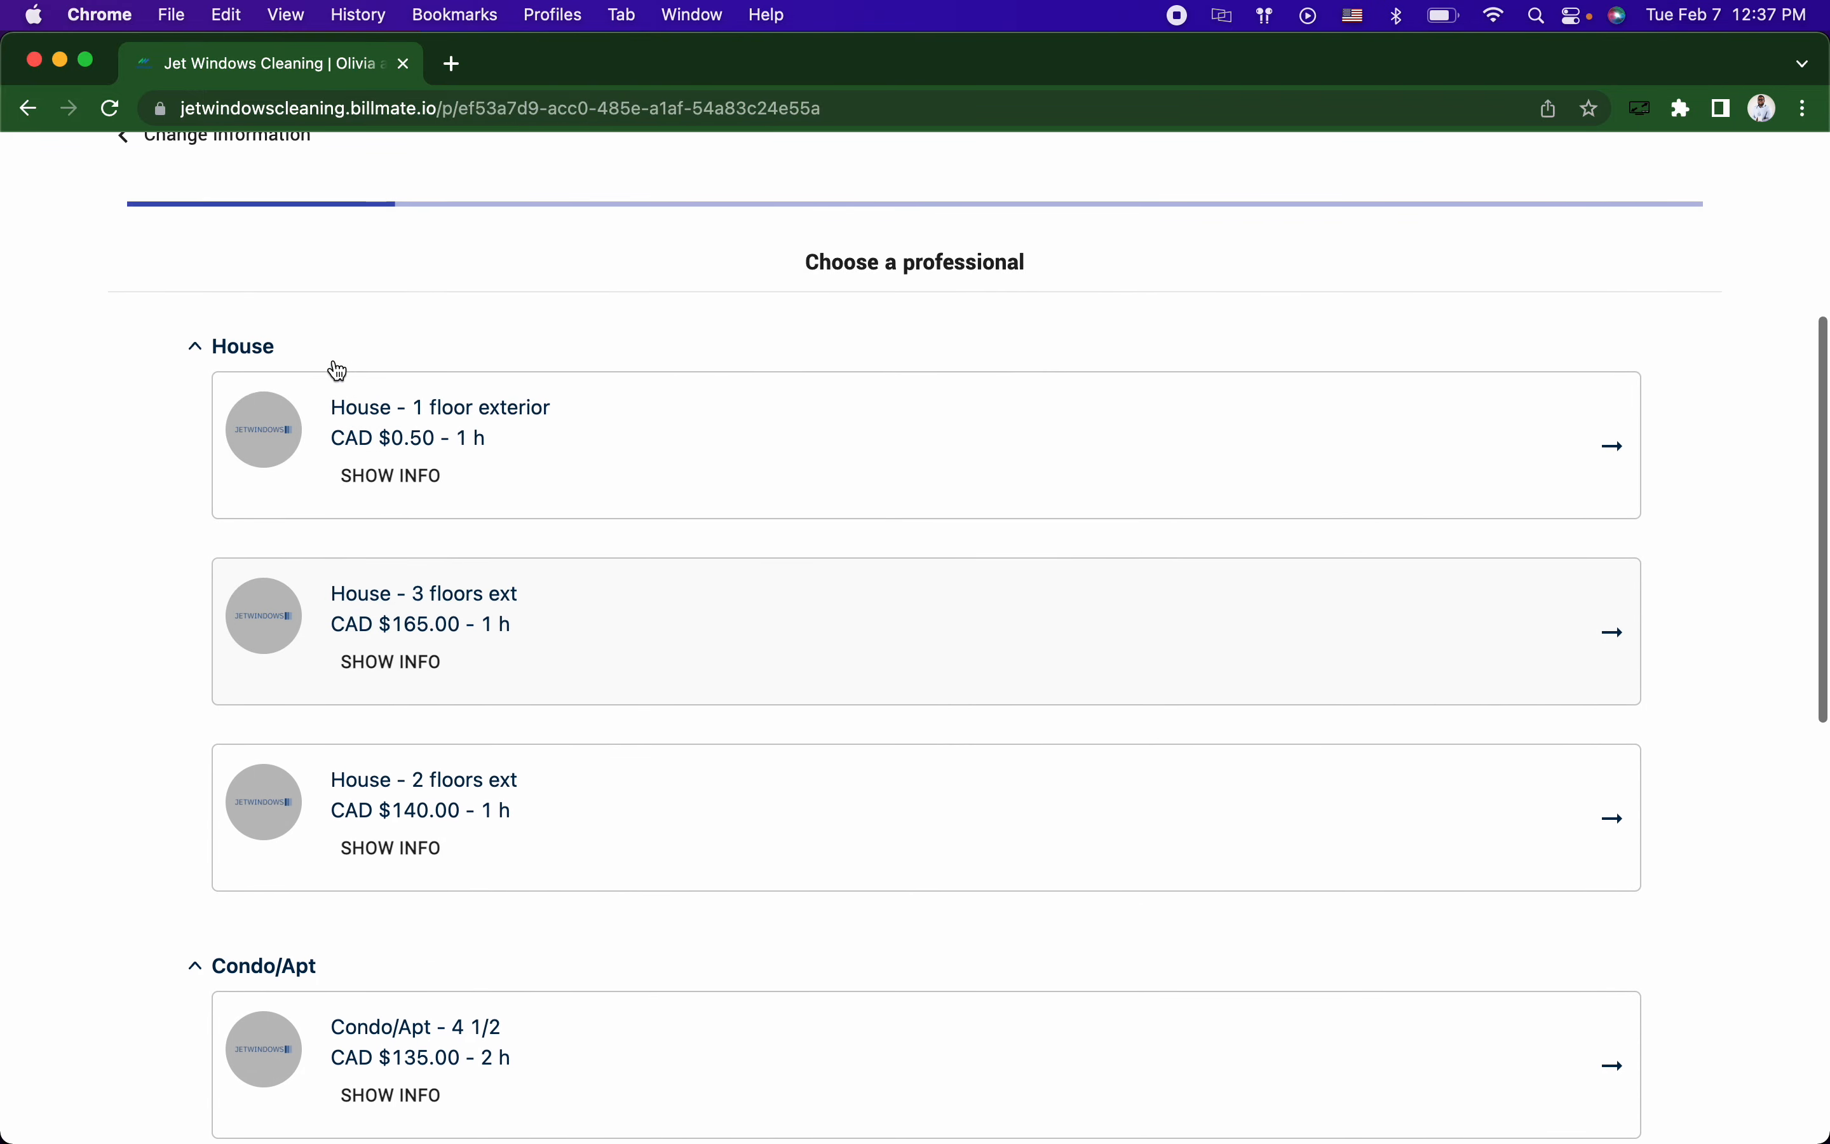
pyautogui.click(284, 428)
pyautogui.click(219, 560)
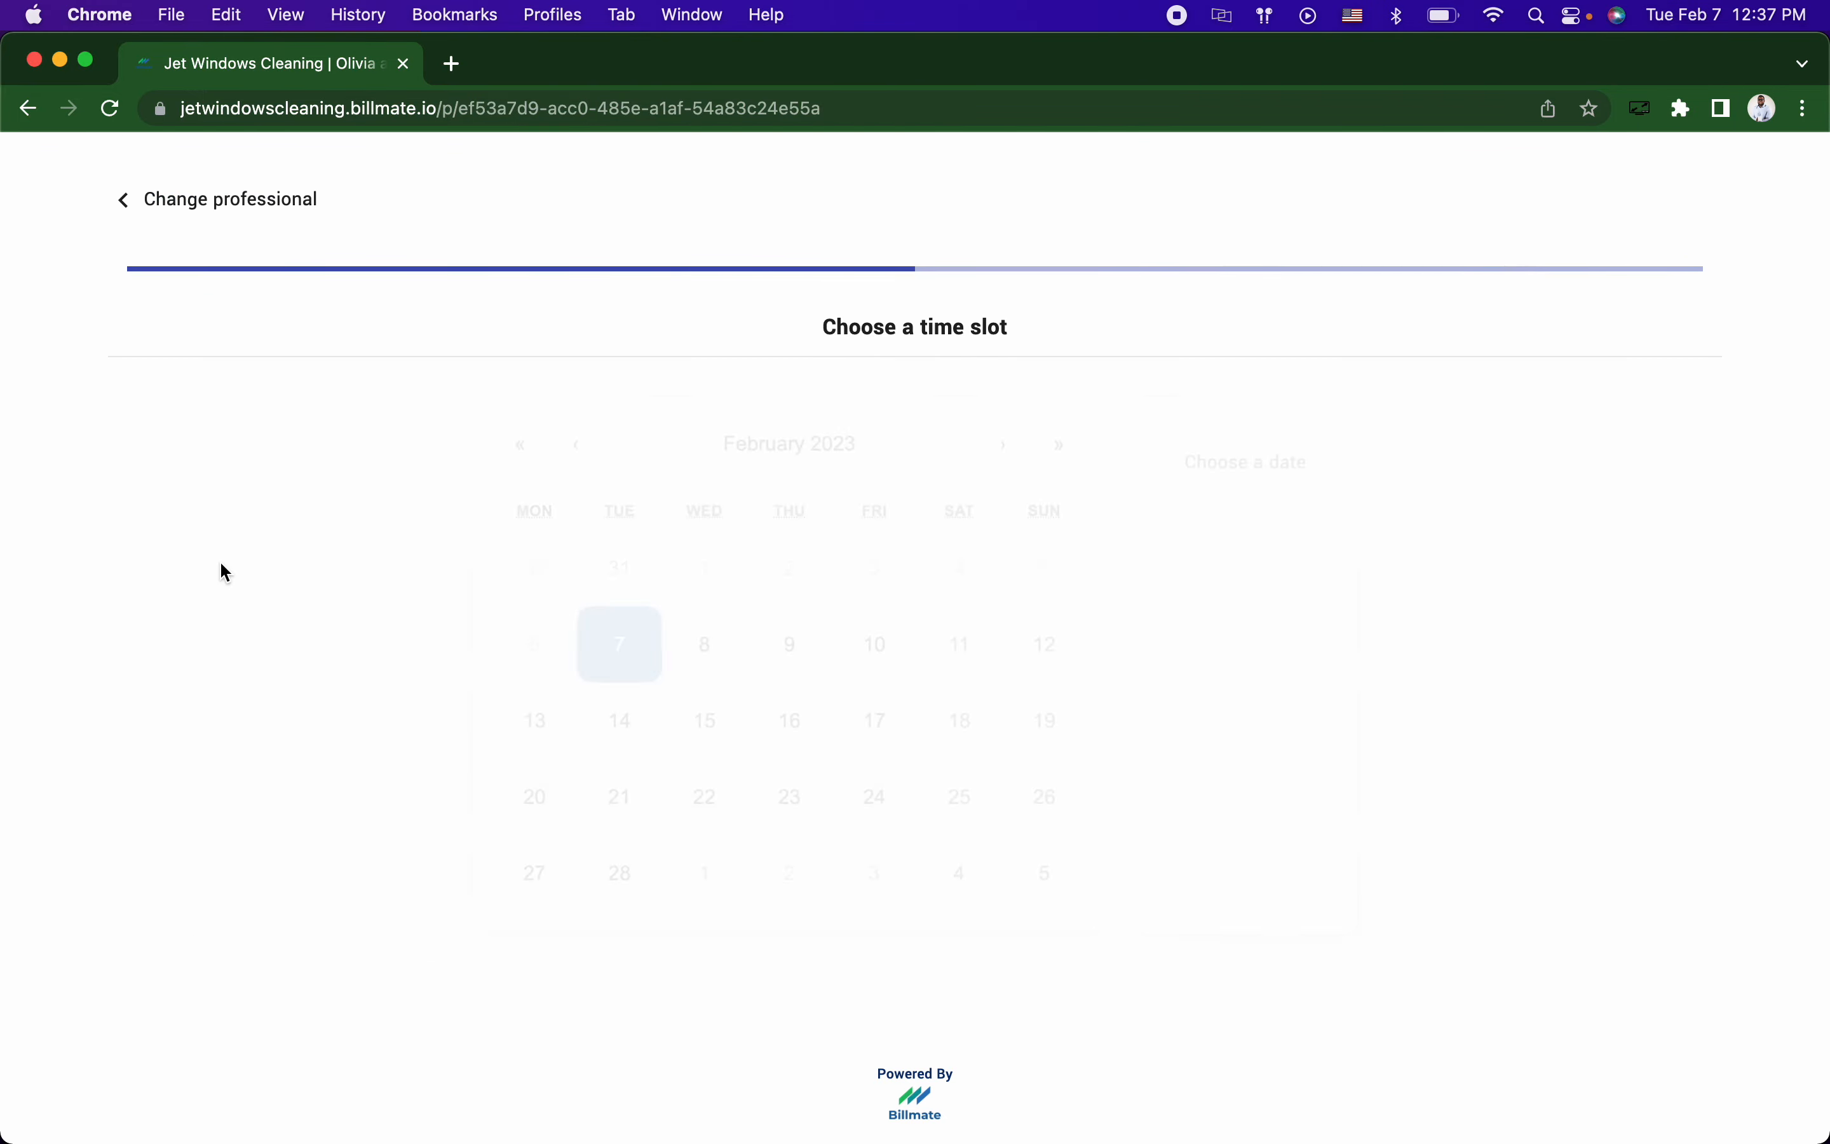
pyautogui.click(681, 801)
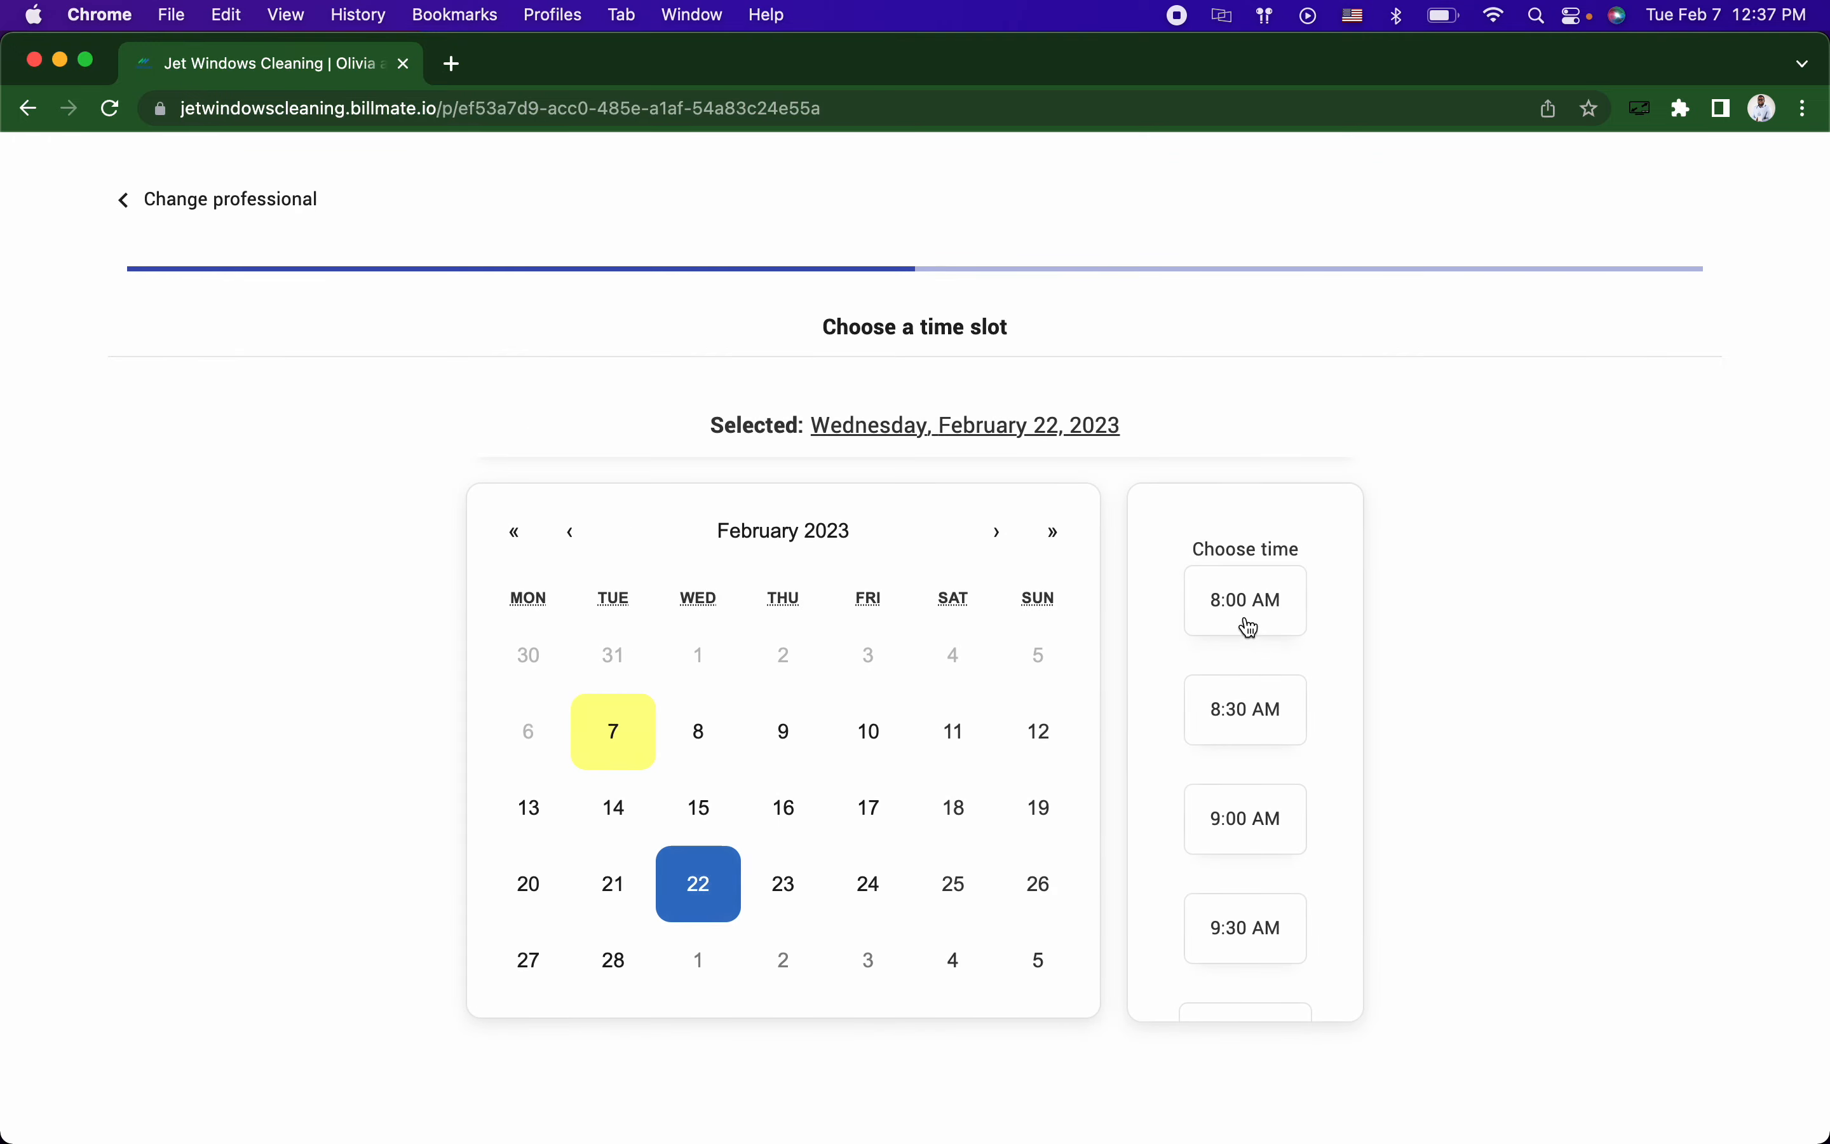
pyautogui.click(1245, 620)
# Step: Step back through the booking steps to the contact form, then switch to the Billmate settings window
pyautogui.scroll(-15, 1162, 774)
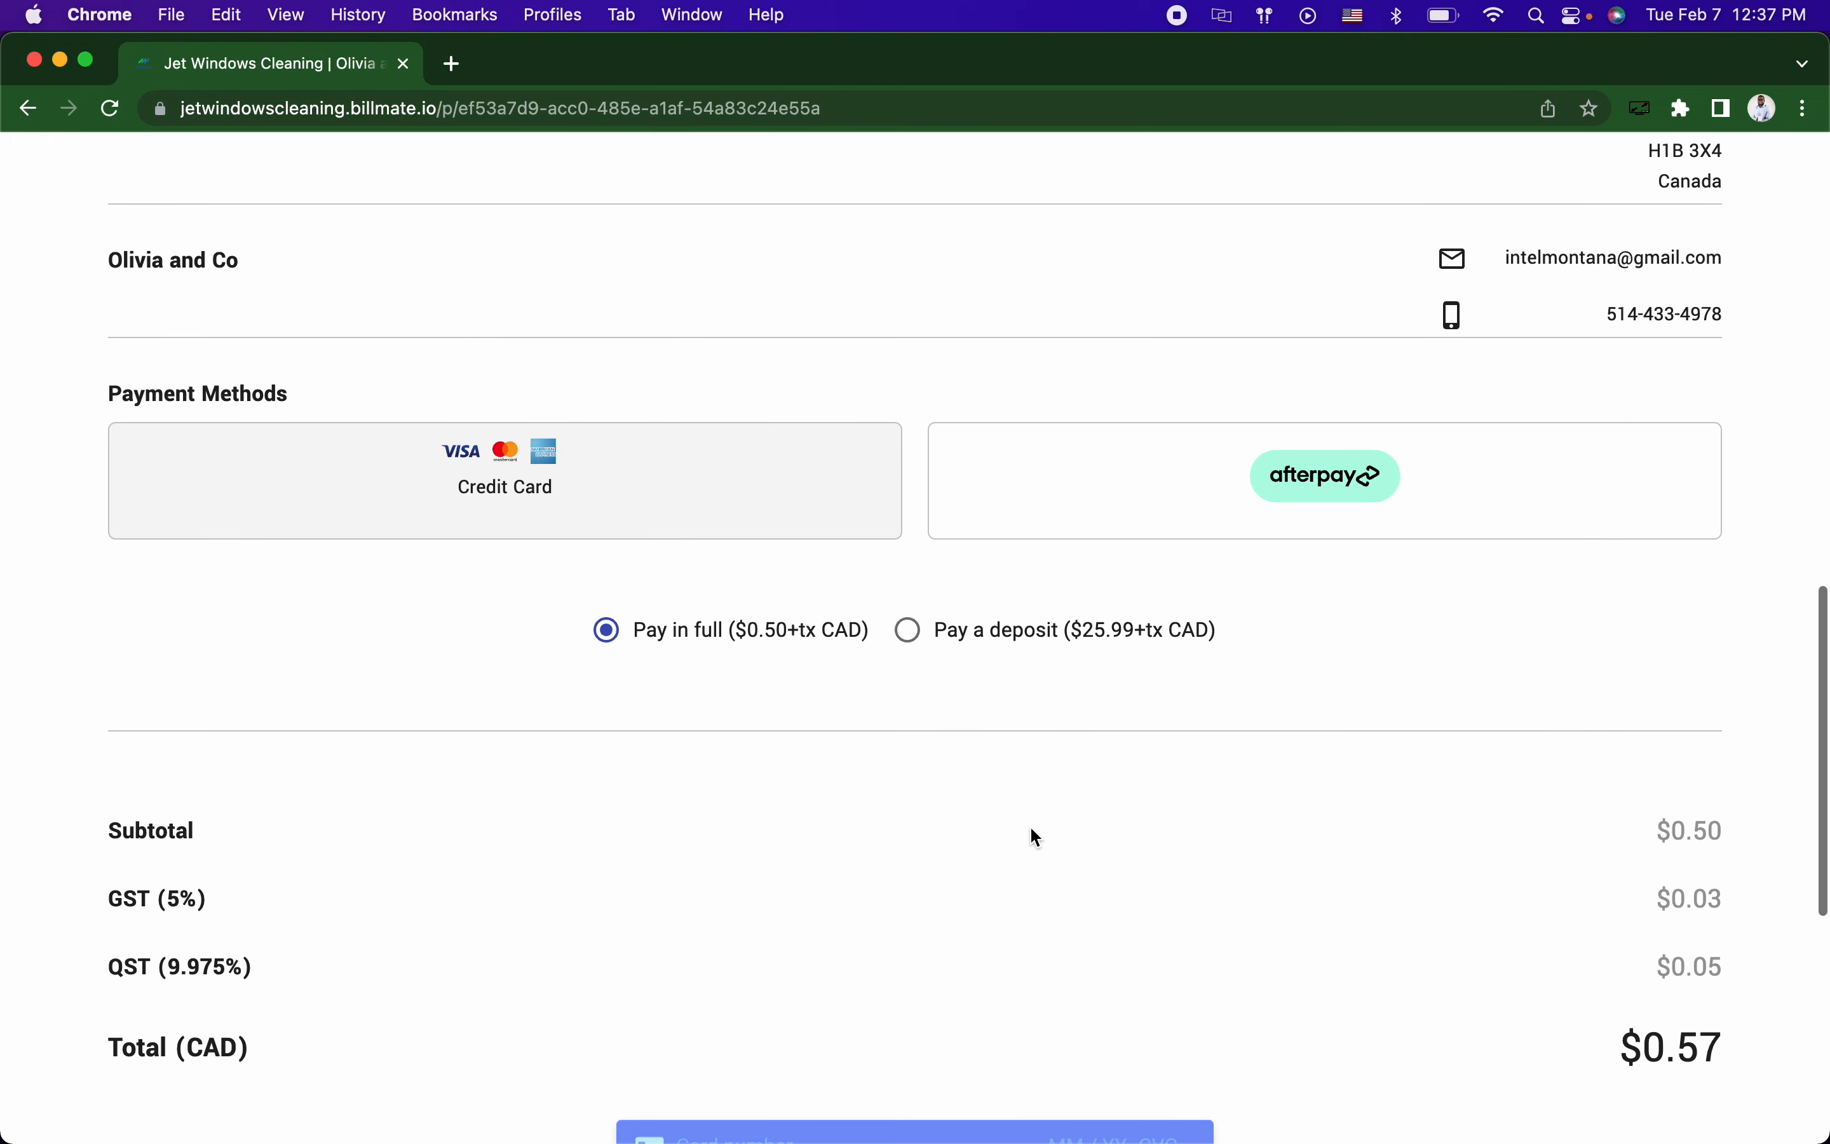
pyautogui.scroll(10, 1006, 882)
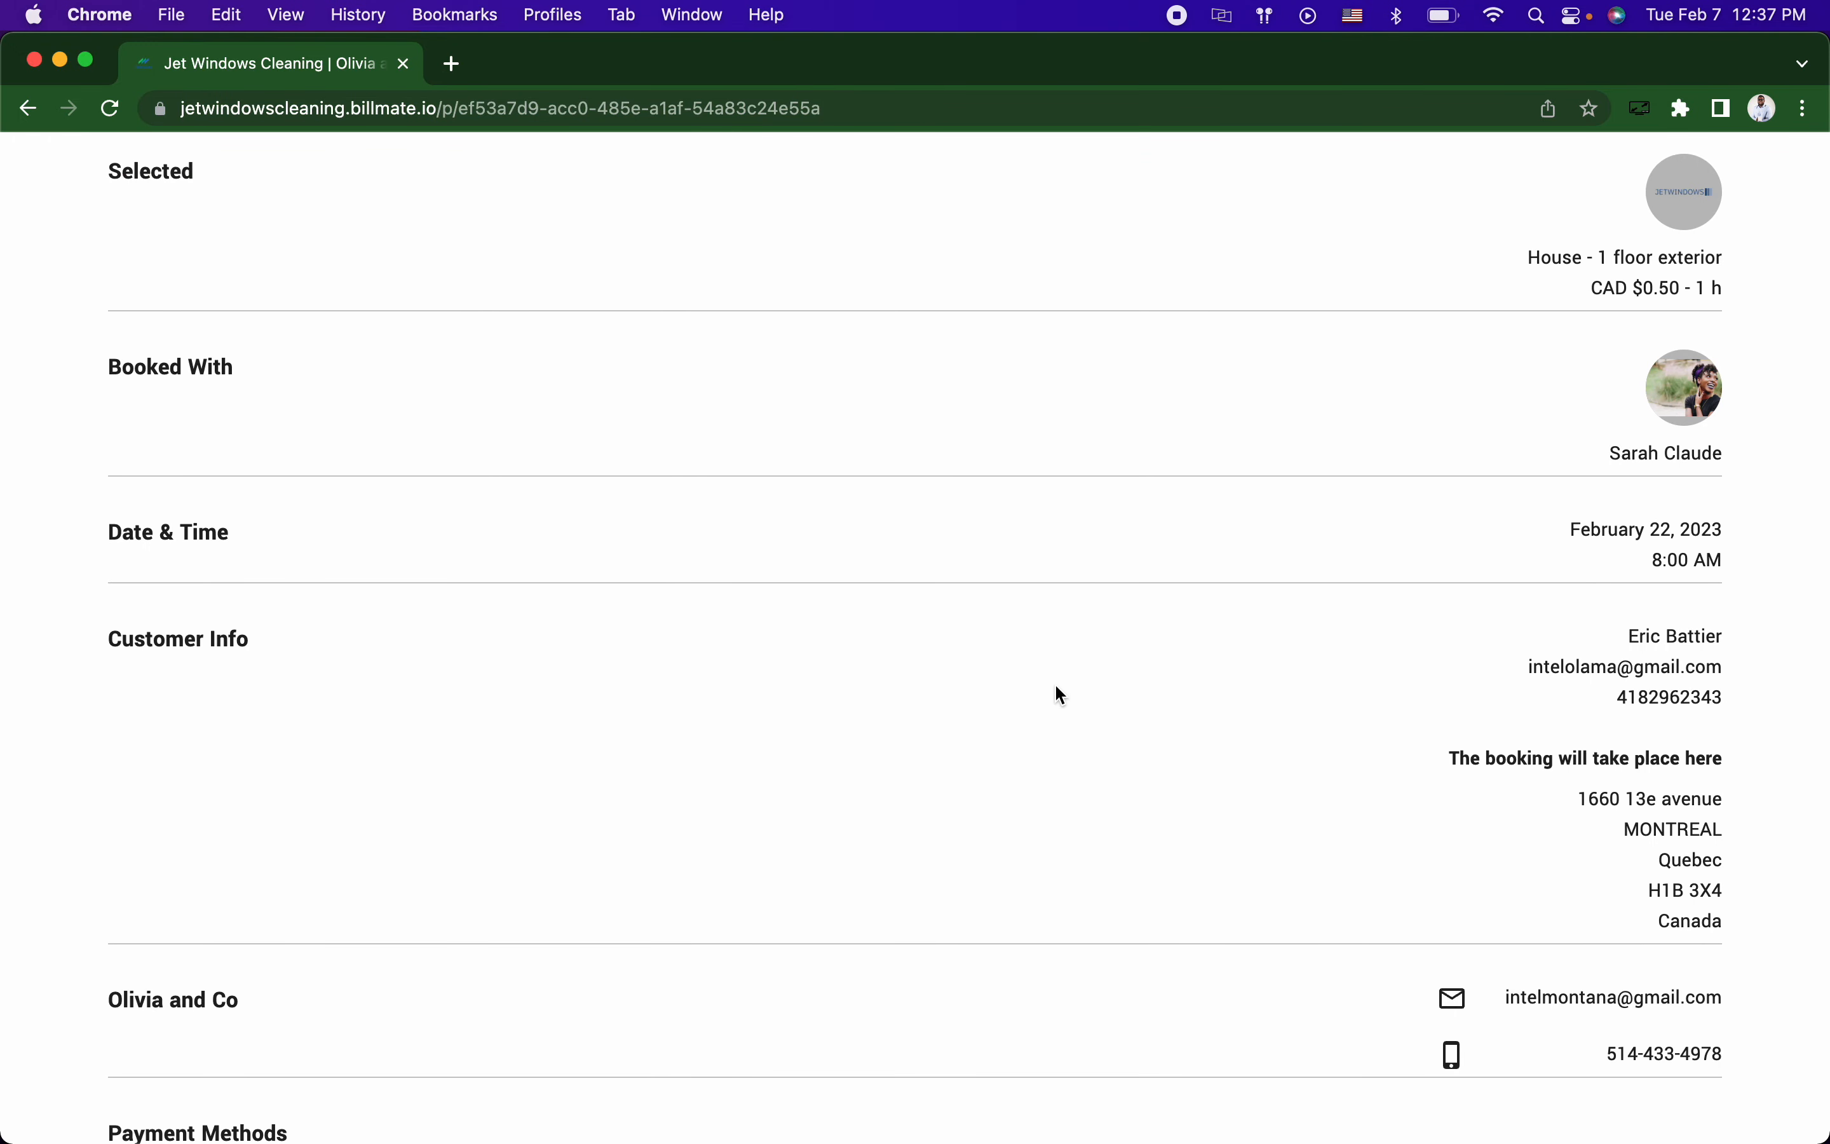
pyautogui.scroll(4, 1061, 694)
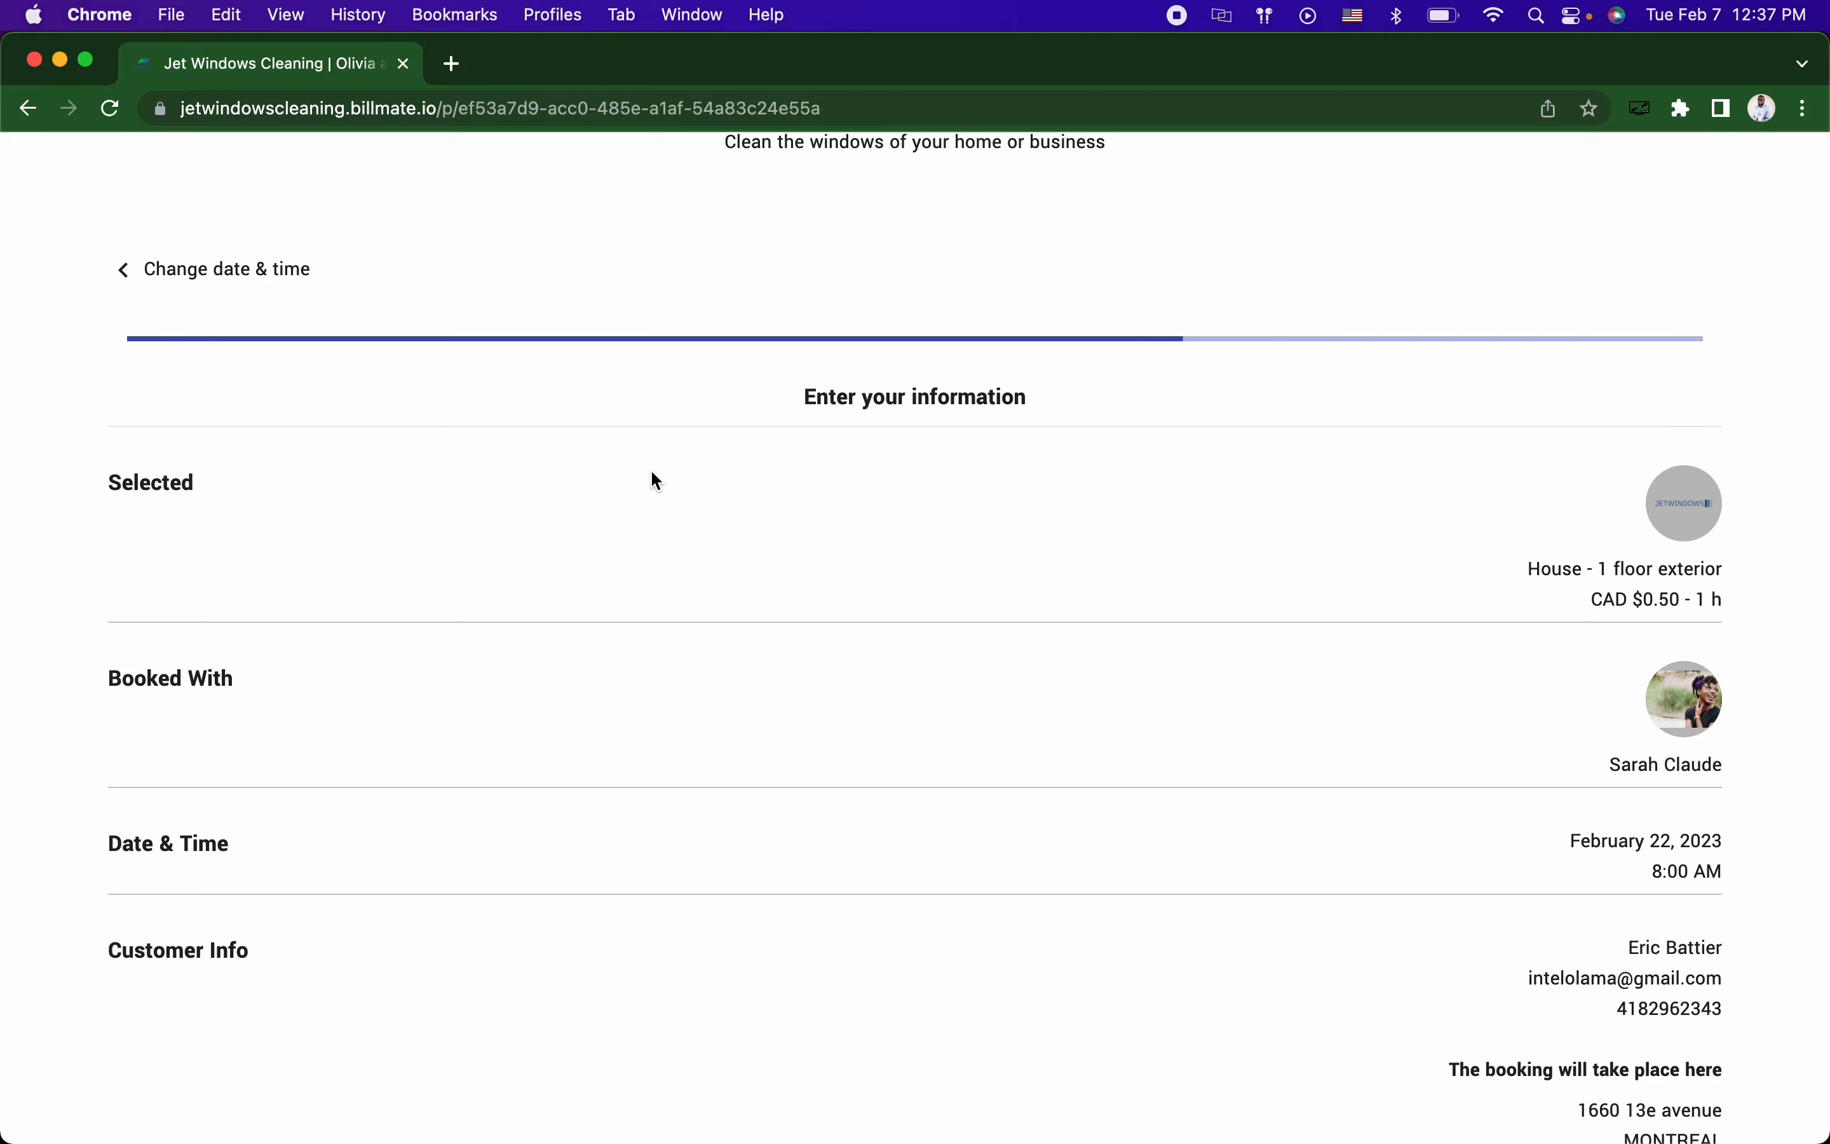
pyautogui.scroll(-12, 650, 469)
pyautogui.scroll(15, 720, 668)
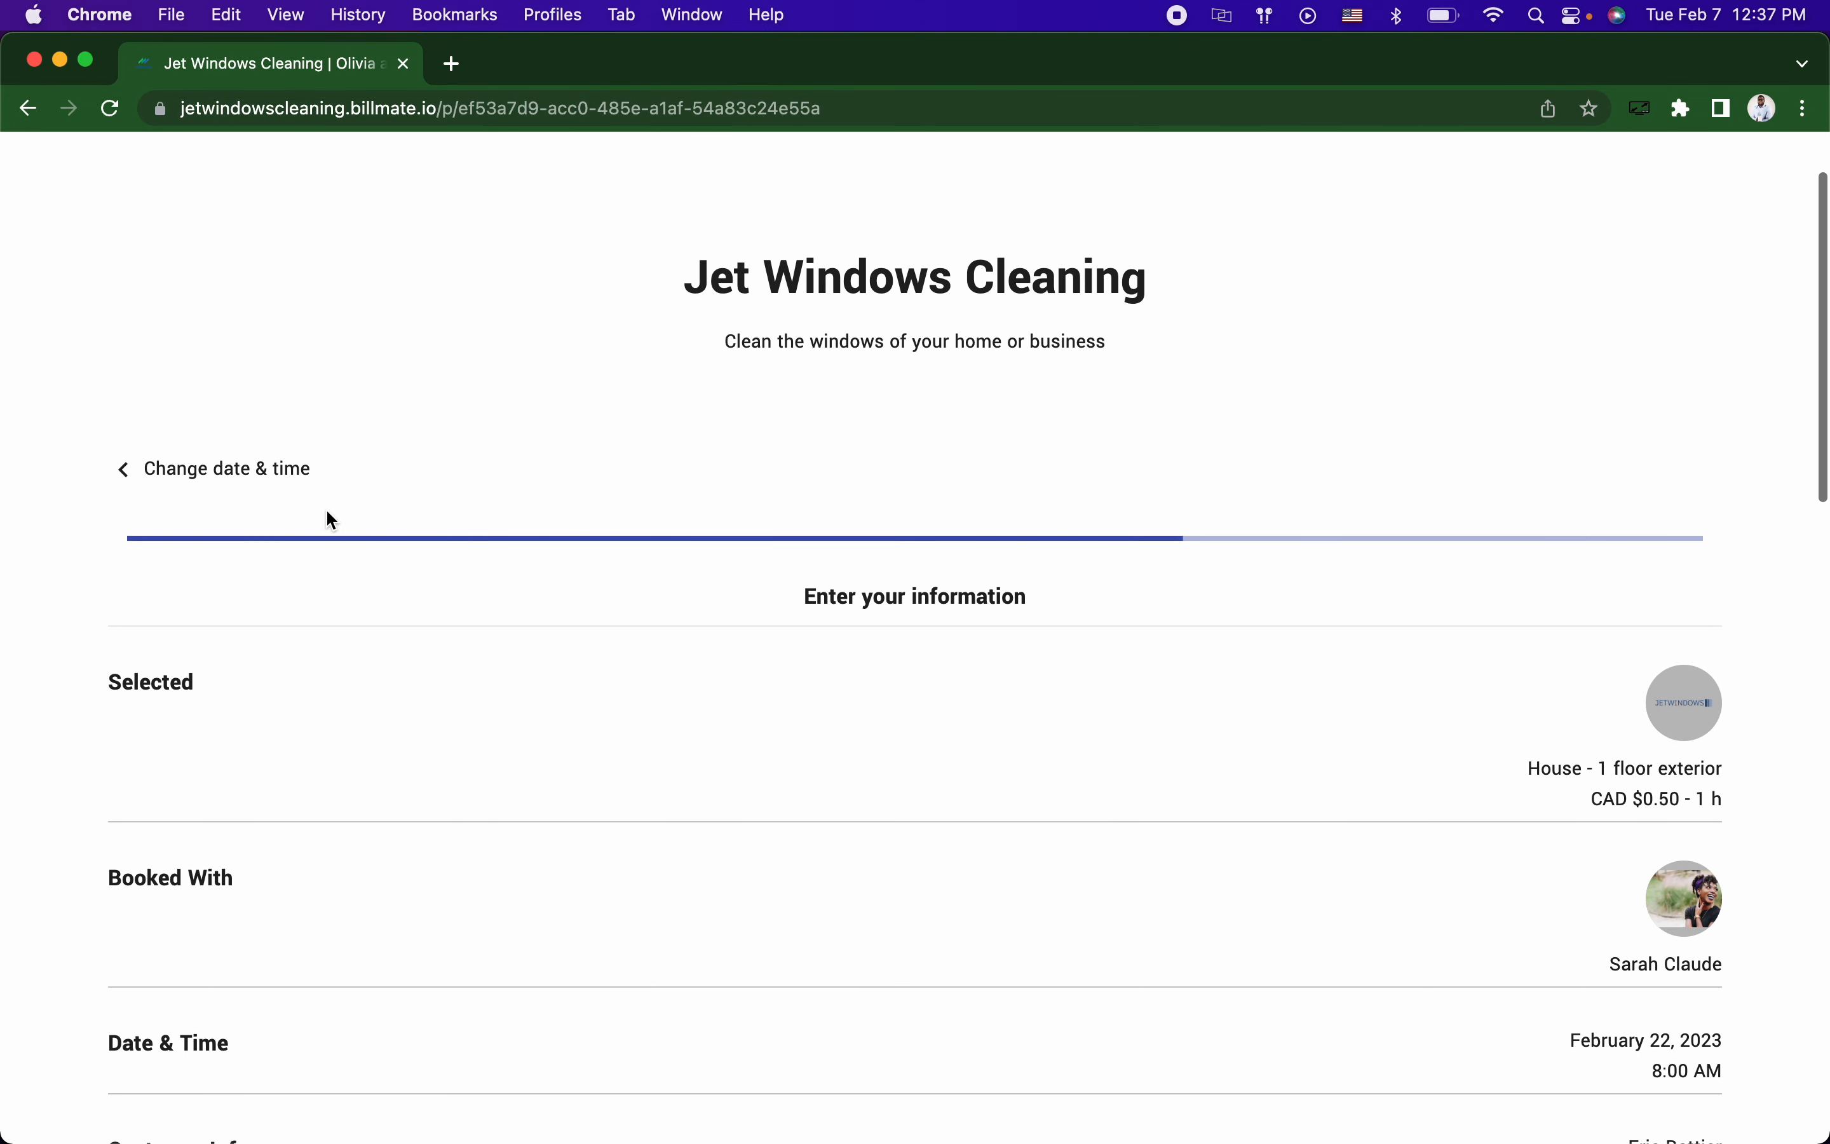
pyautogui.click(260, 481)
pyautogui.click(259, 480)
pyautogui.click(247, 472)
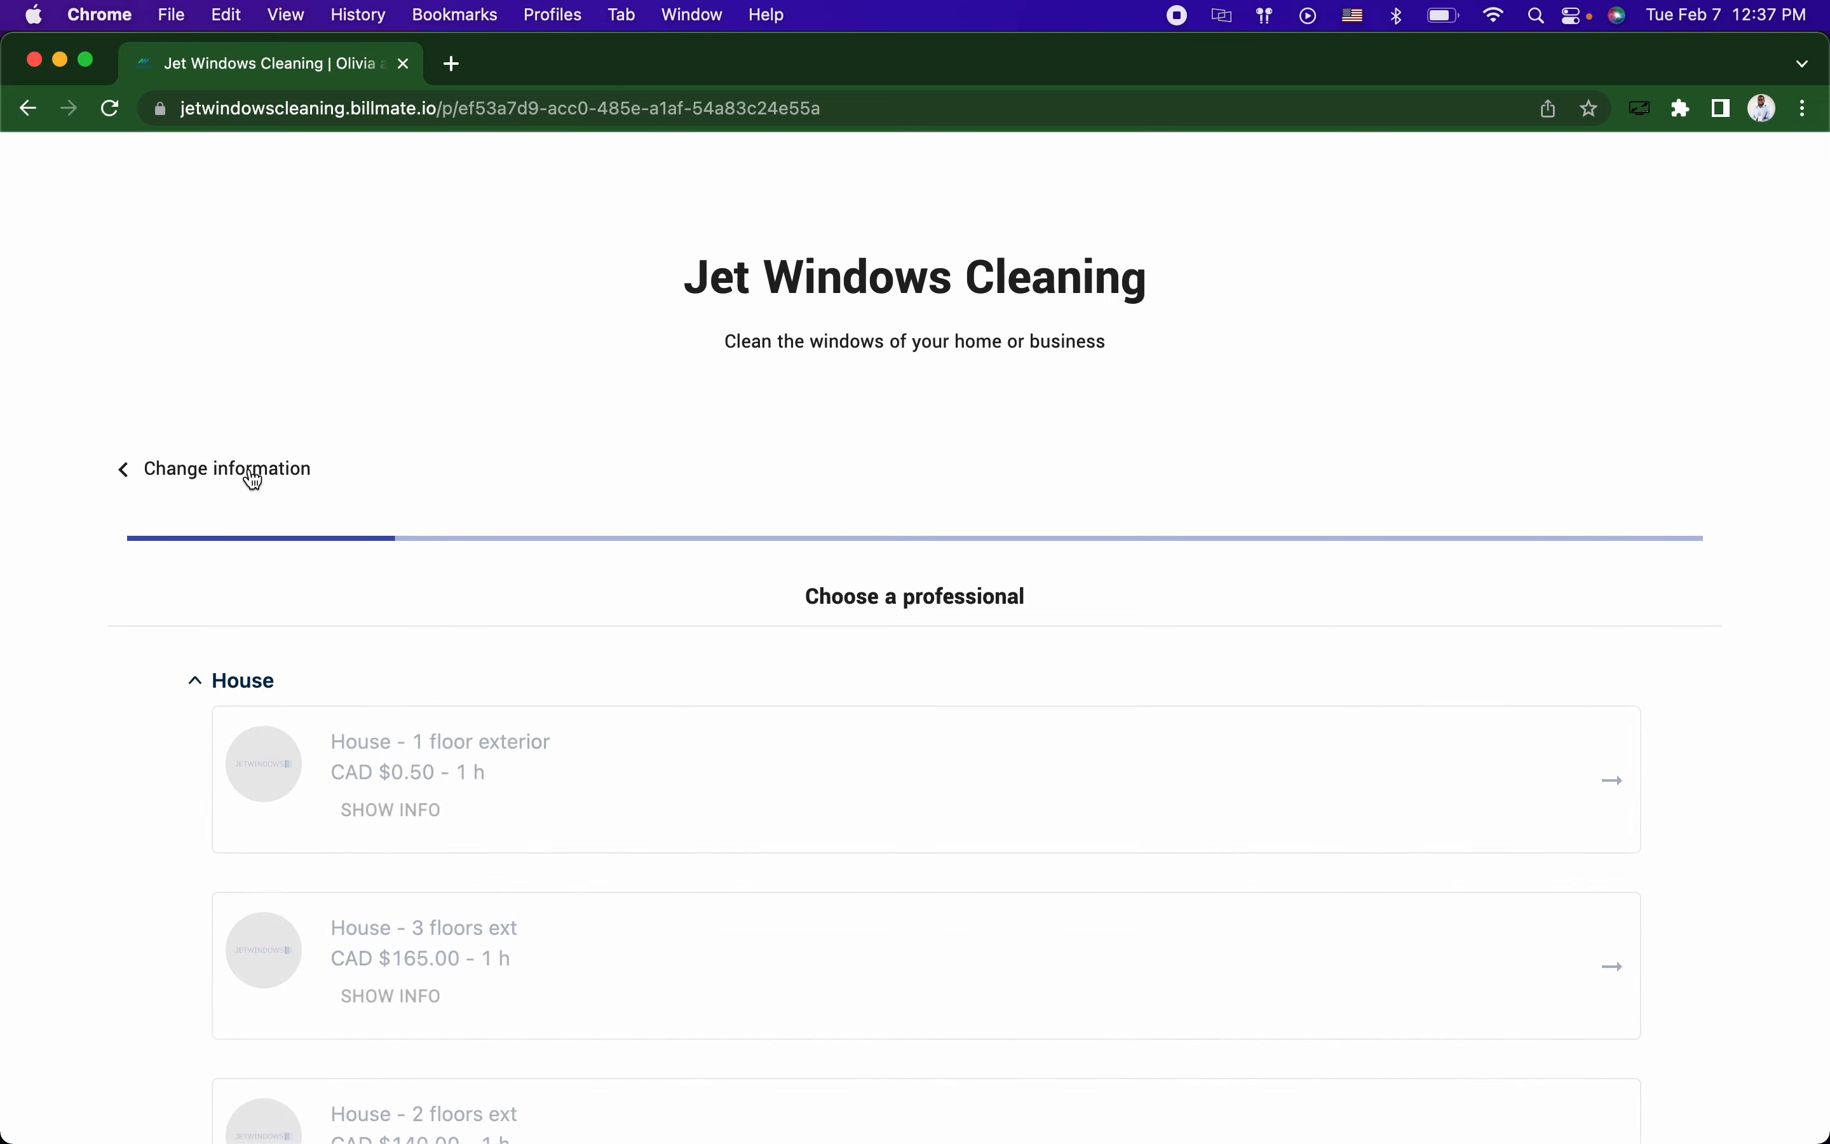
pyautogui.click(246, 472)
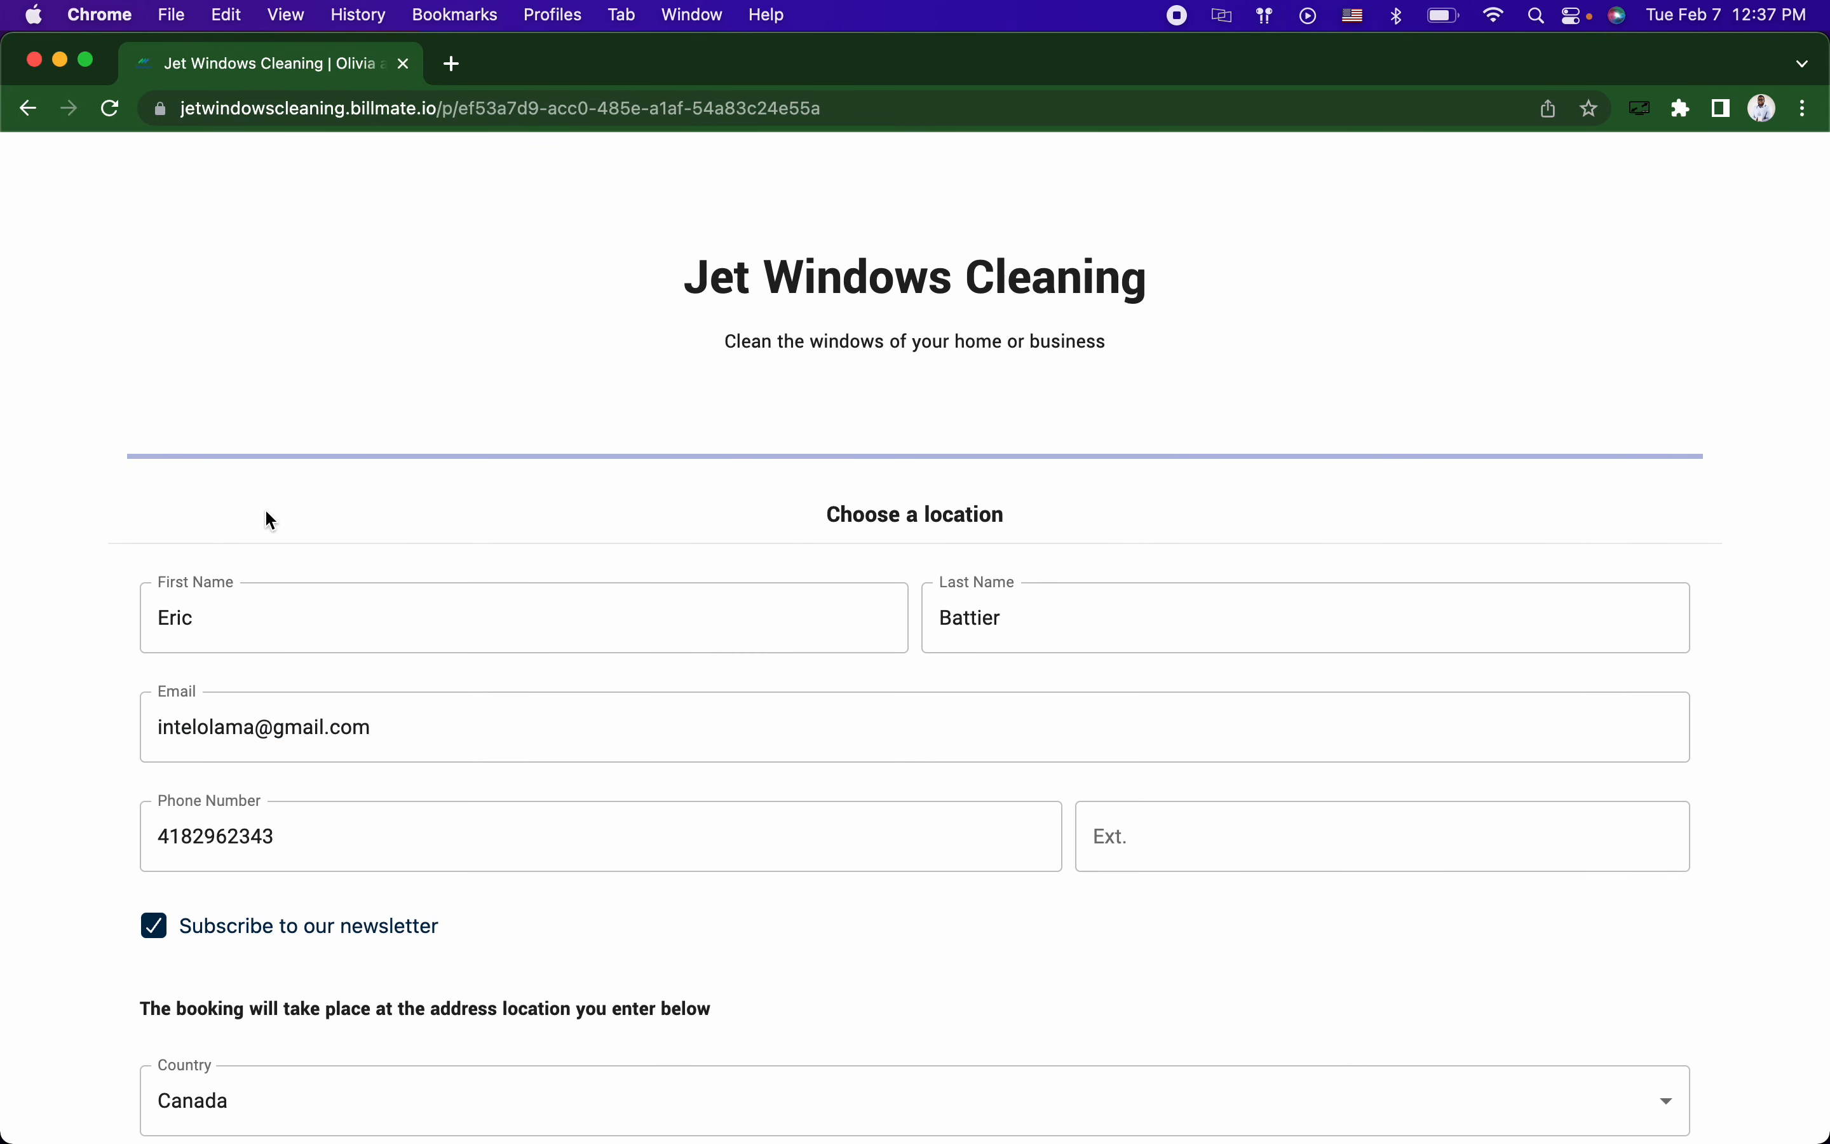
pyautogui.press('super+grave')
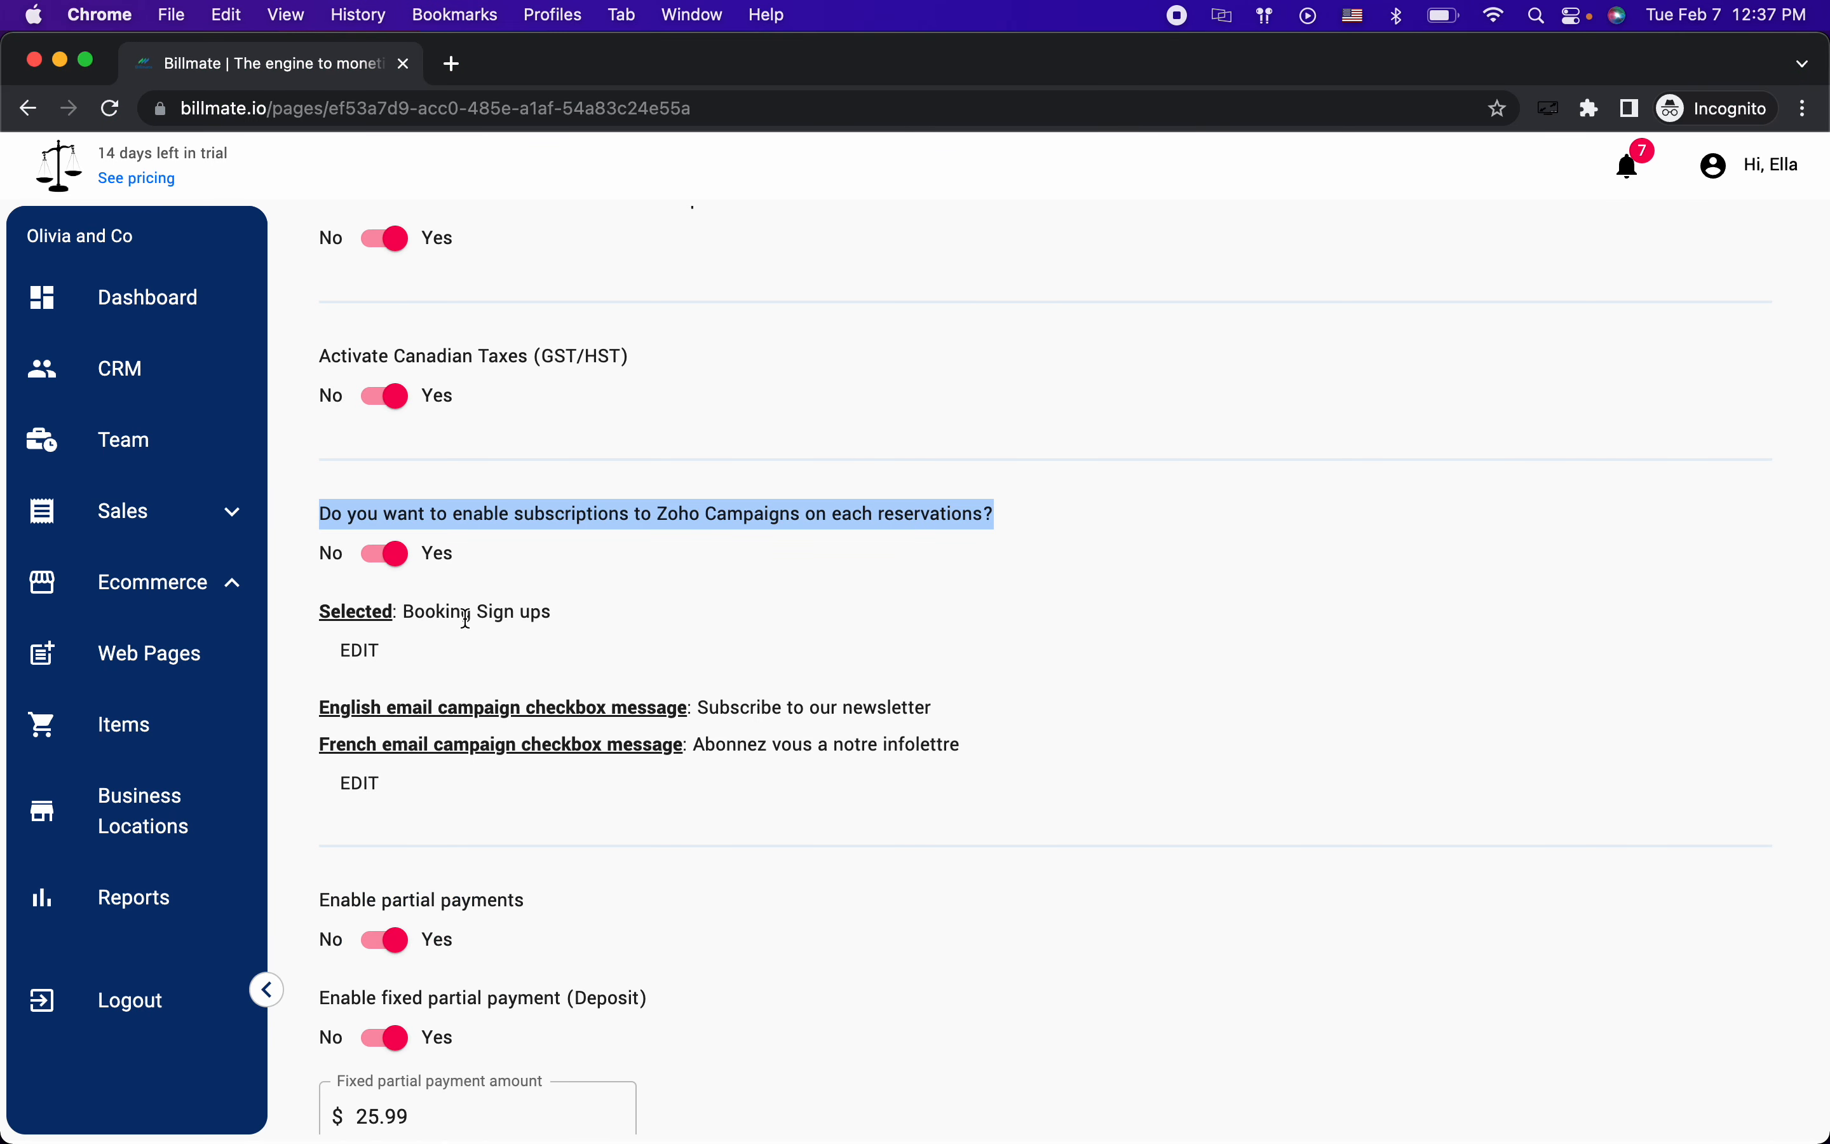
# Step: Try the Newsletter list in the Zoho Campaigns setting, then cancel to keep Booking Sign ups
pyautogui.click(361, 650)
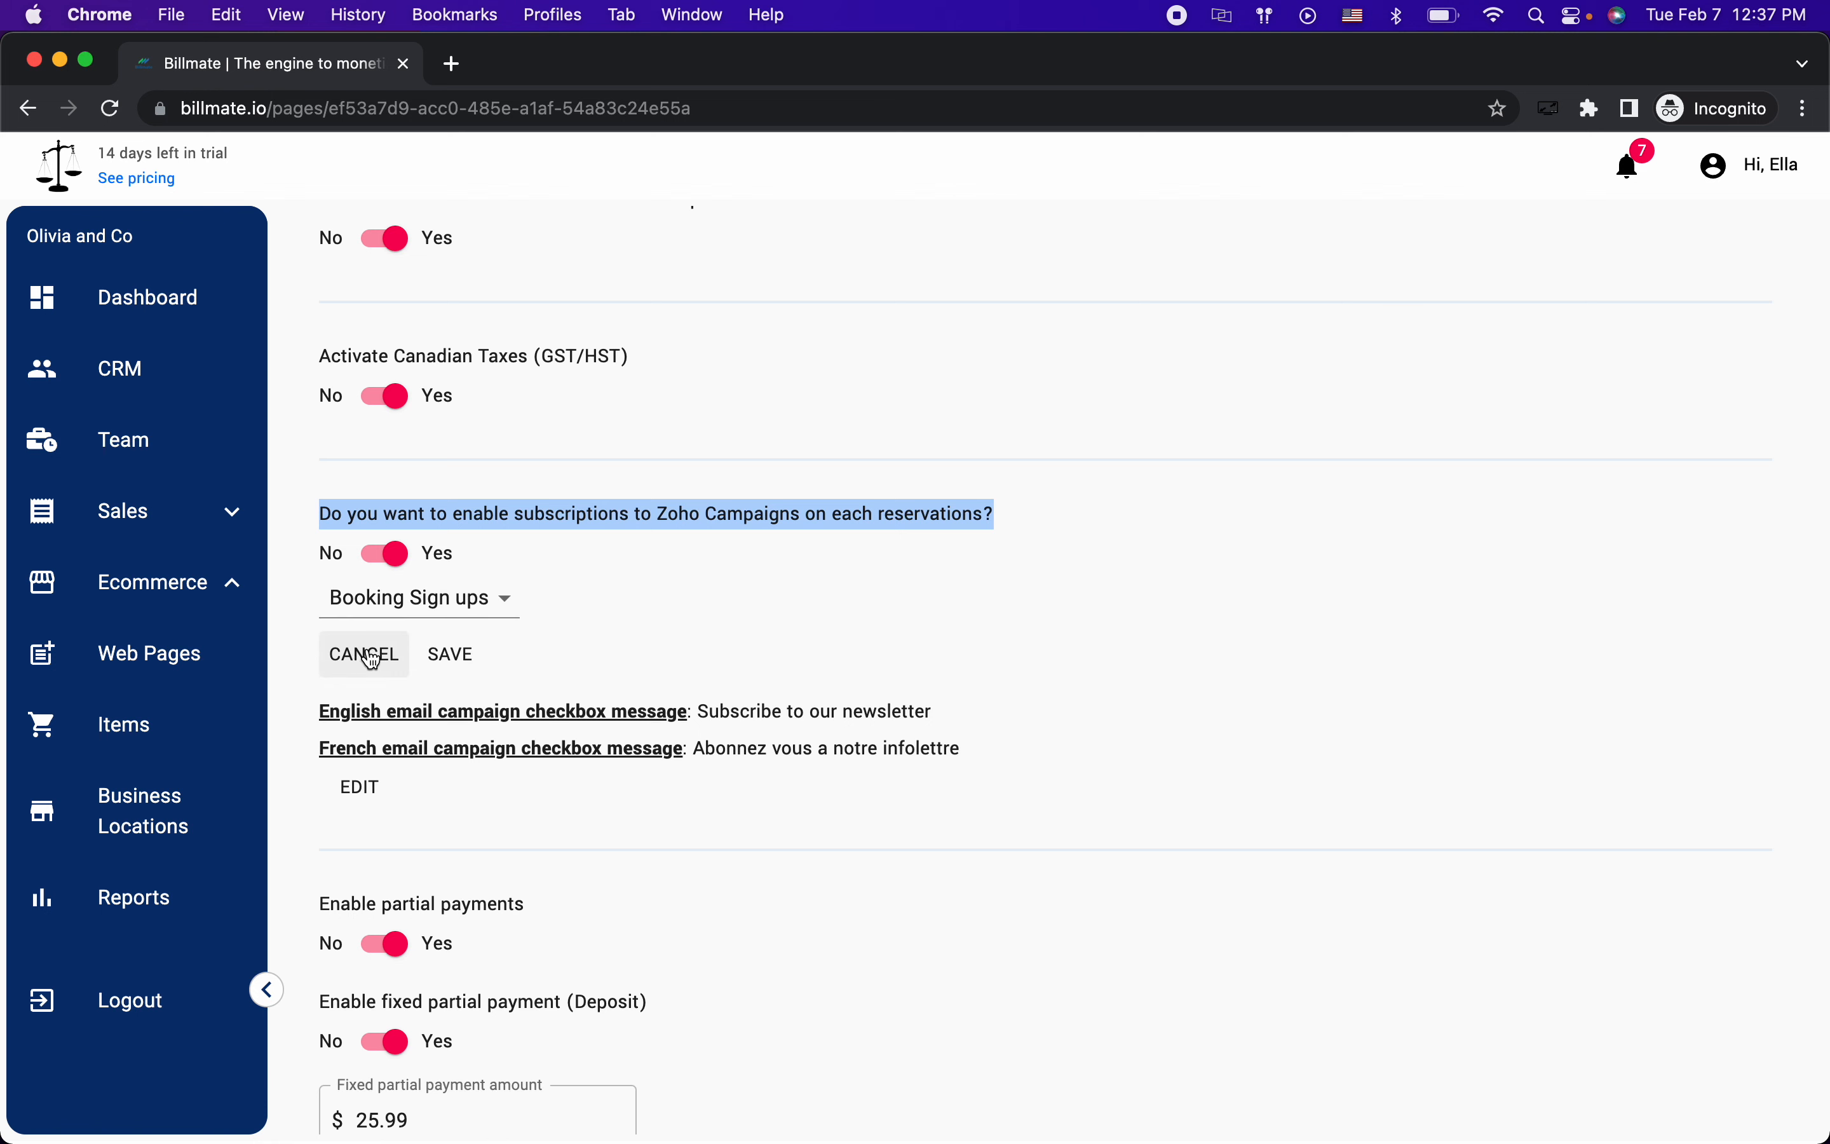
pyautogui.click(445, 605)
pyautogui.click(443, 657)
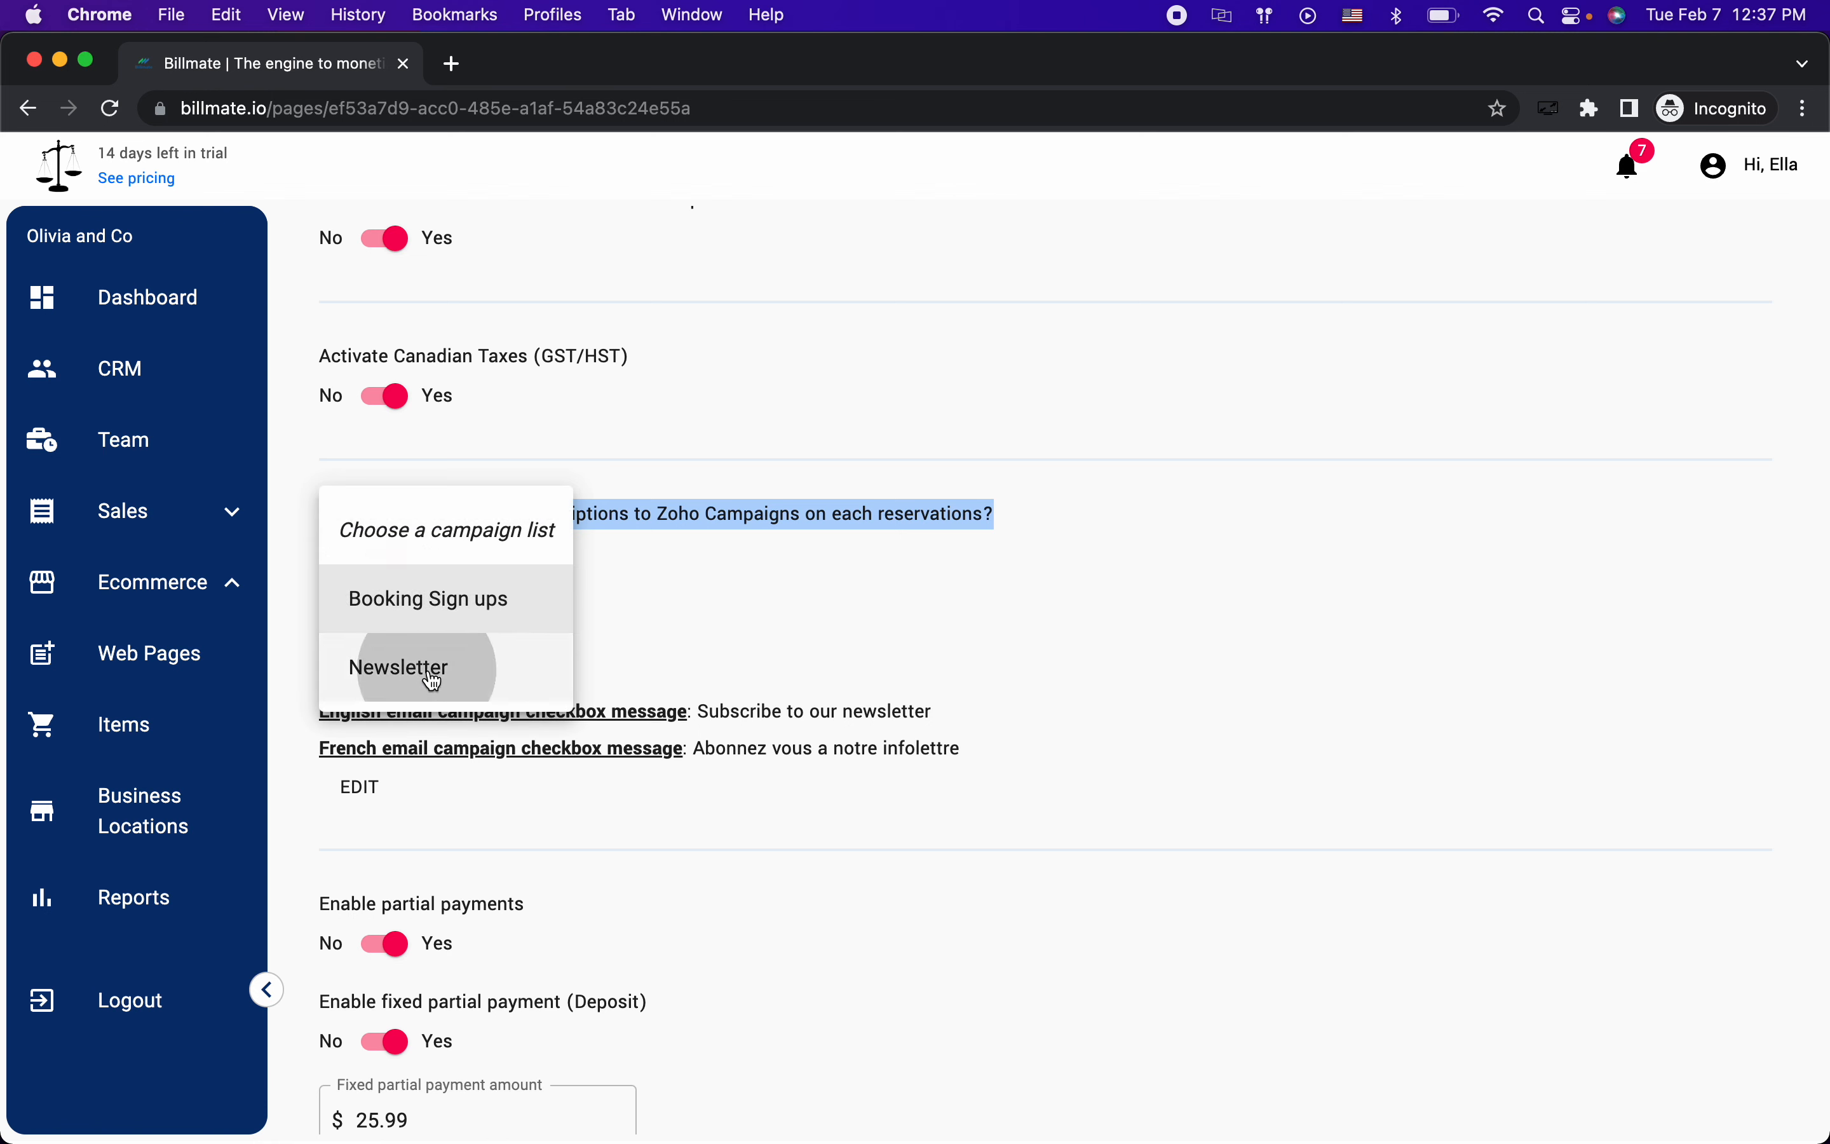
pyautogui.click(600, 602)
pyautogui.click(376, 658)
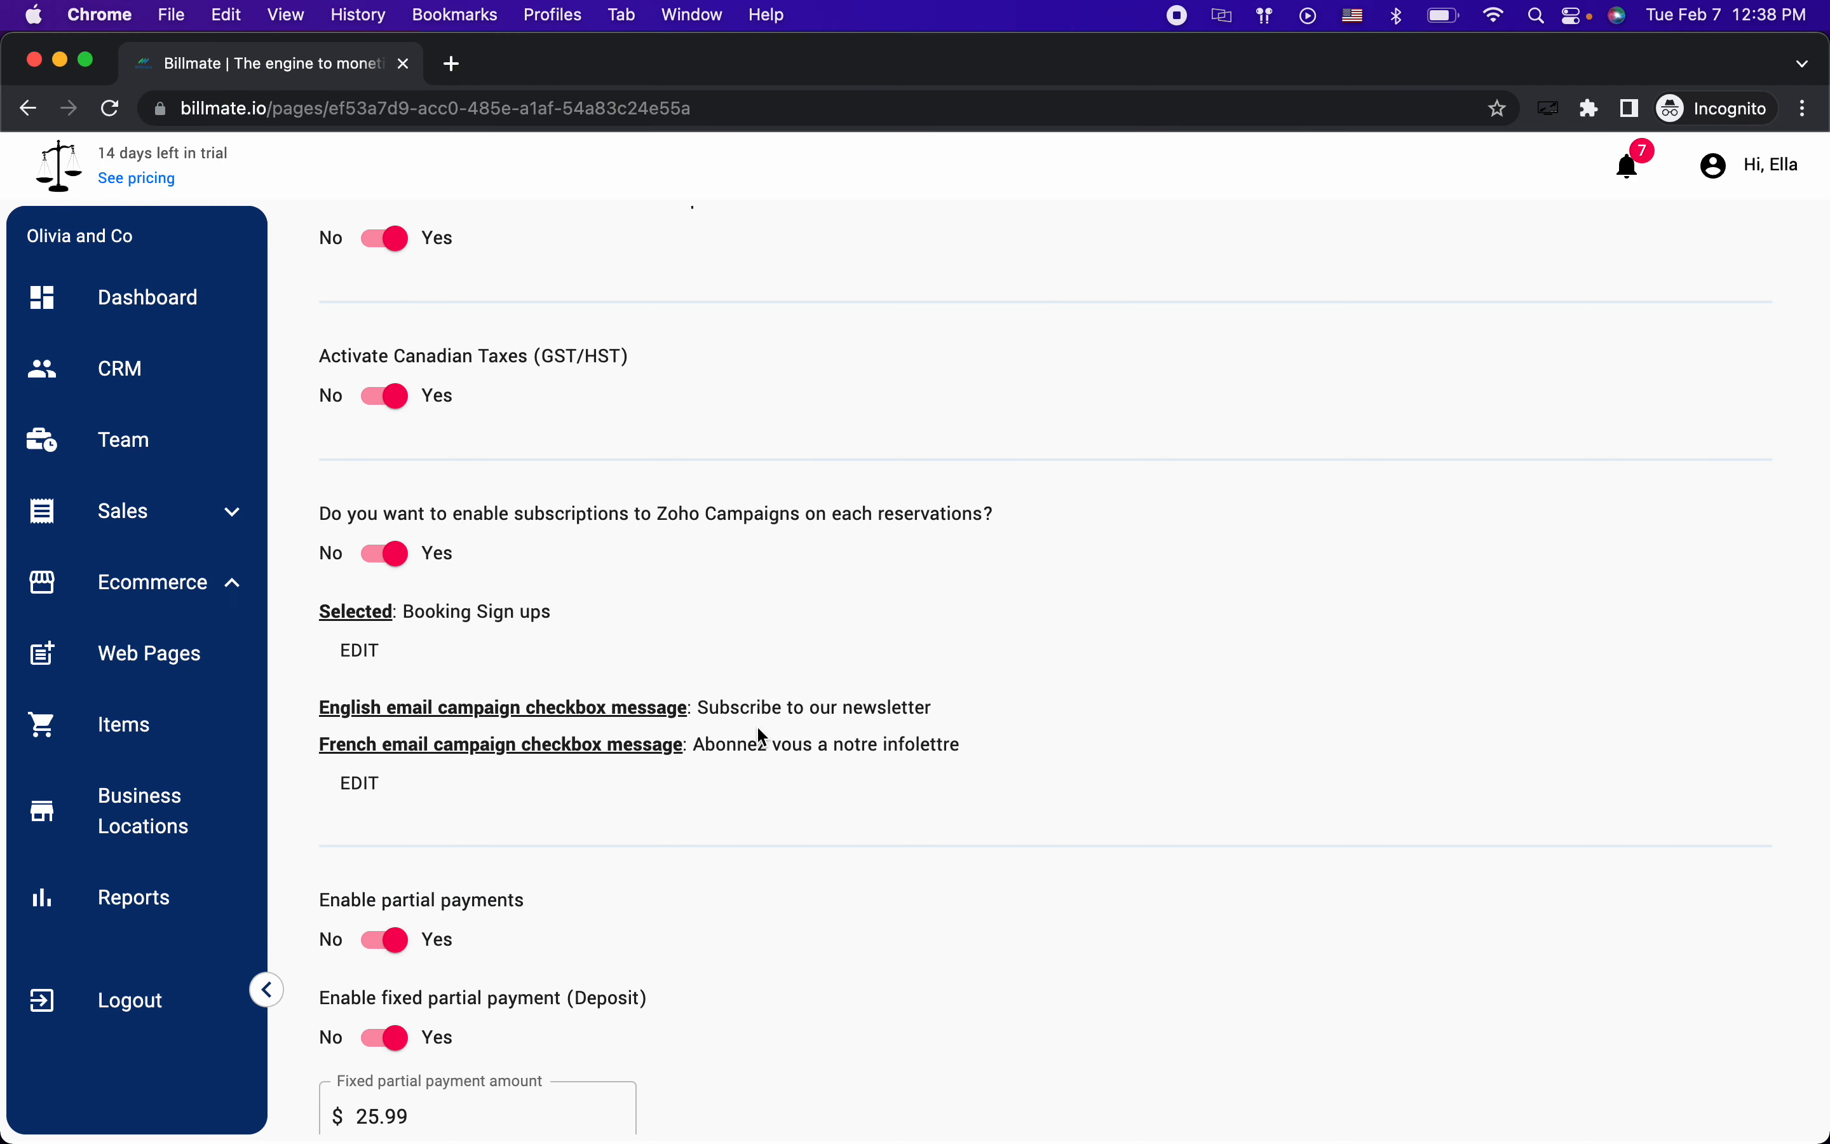
# Step: Highlight the English and French newsletter checkbox messages for review
pyautogui.moveTo(722, 708); pyautogui.dragTo(935, 708)
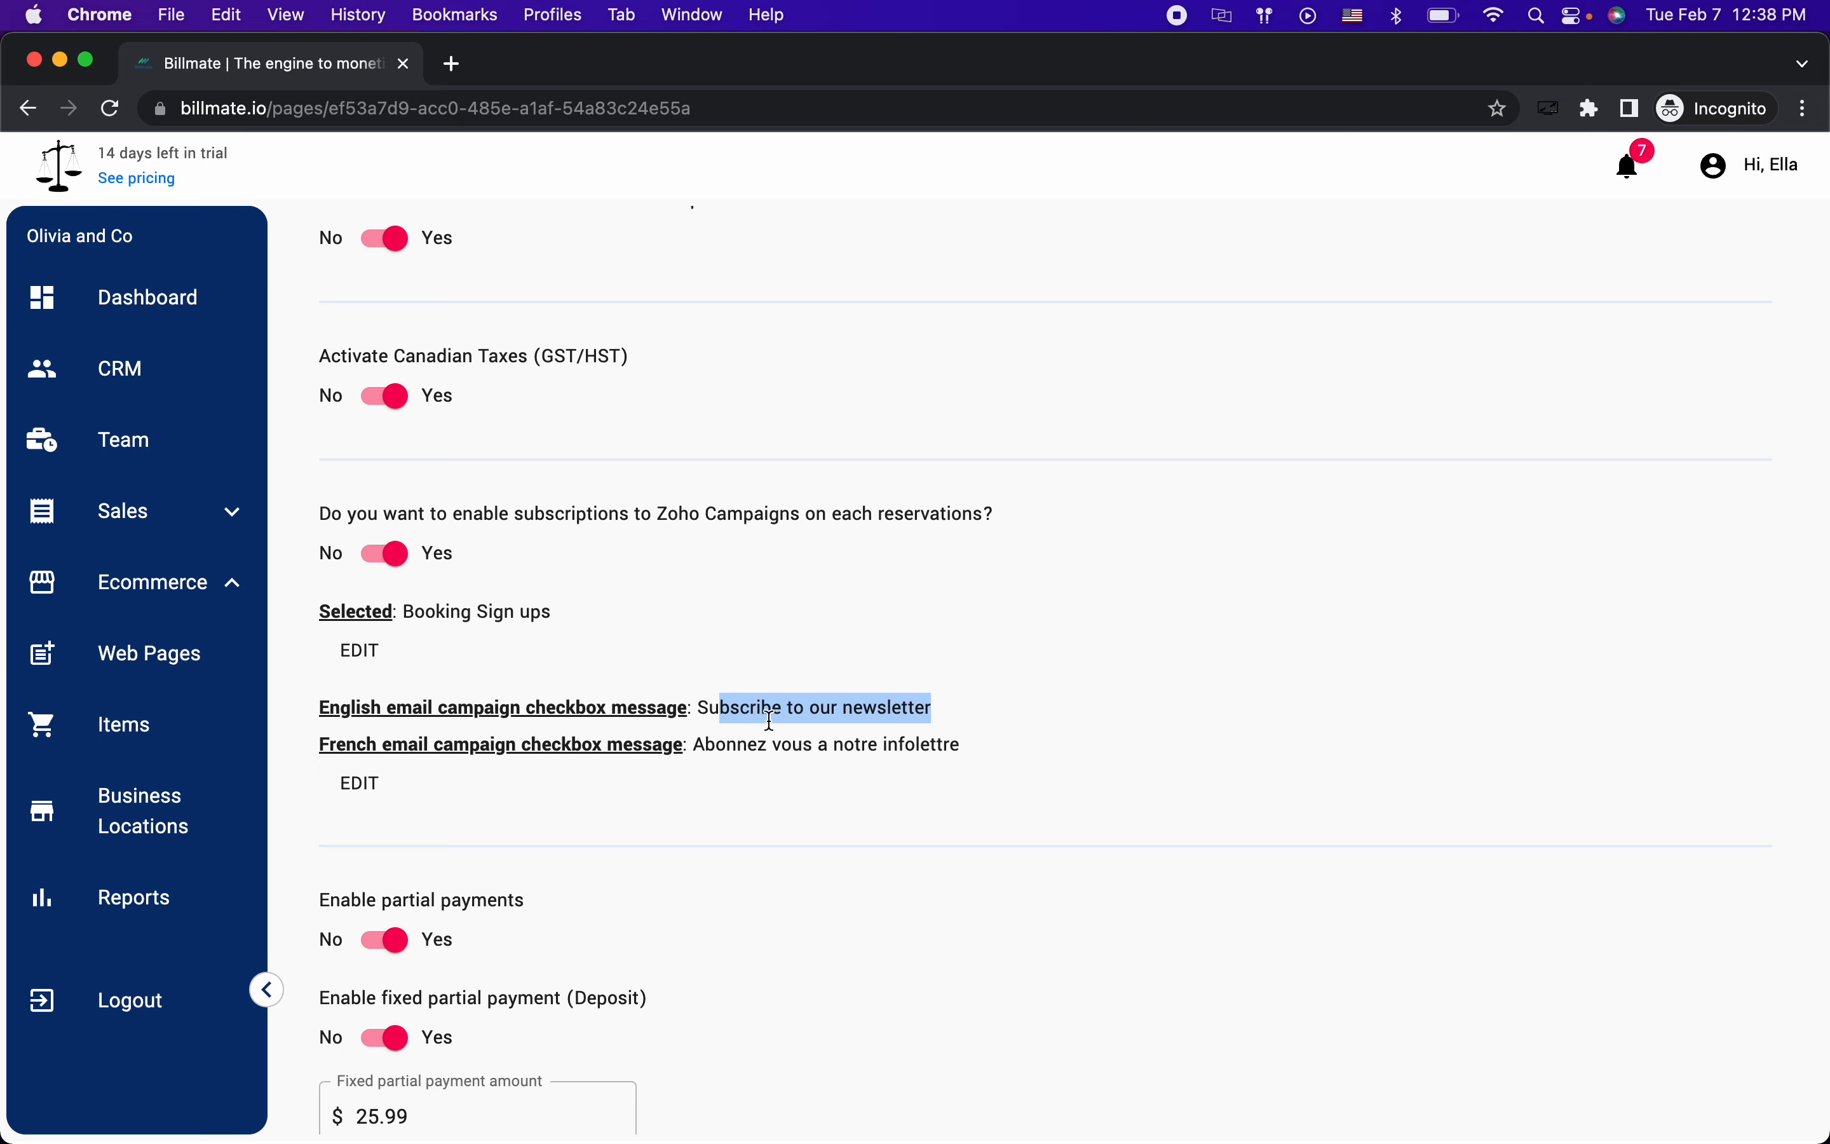
pyautogui.click(756, 743)
pyautogui.moveTo(756, 742); pyautogui.dragTo(903, 744)
pyautogui.click(900, 744)
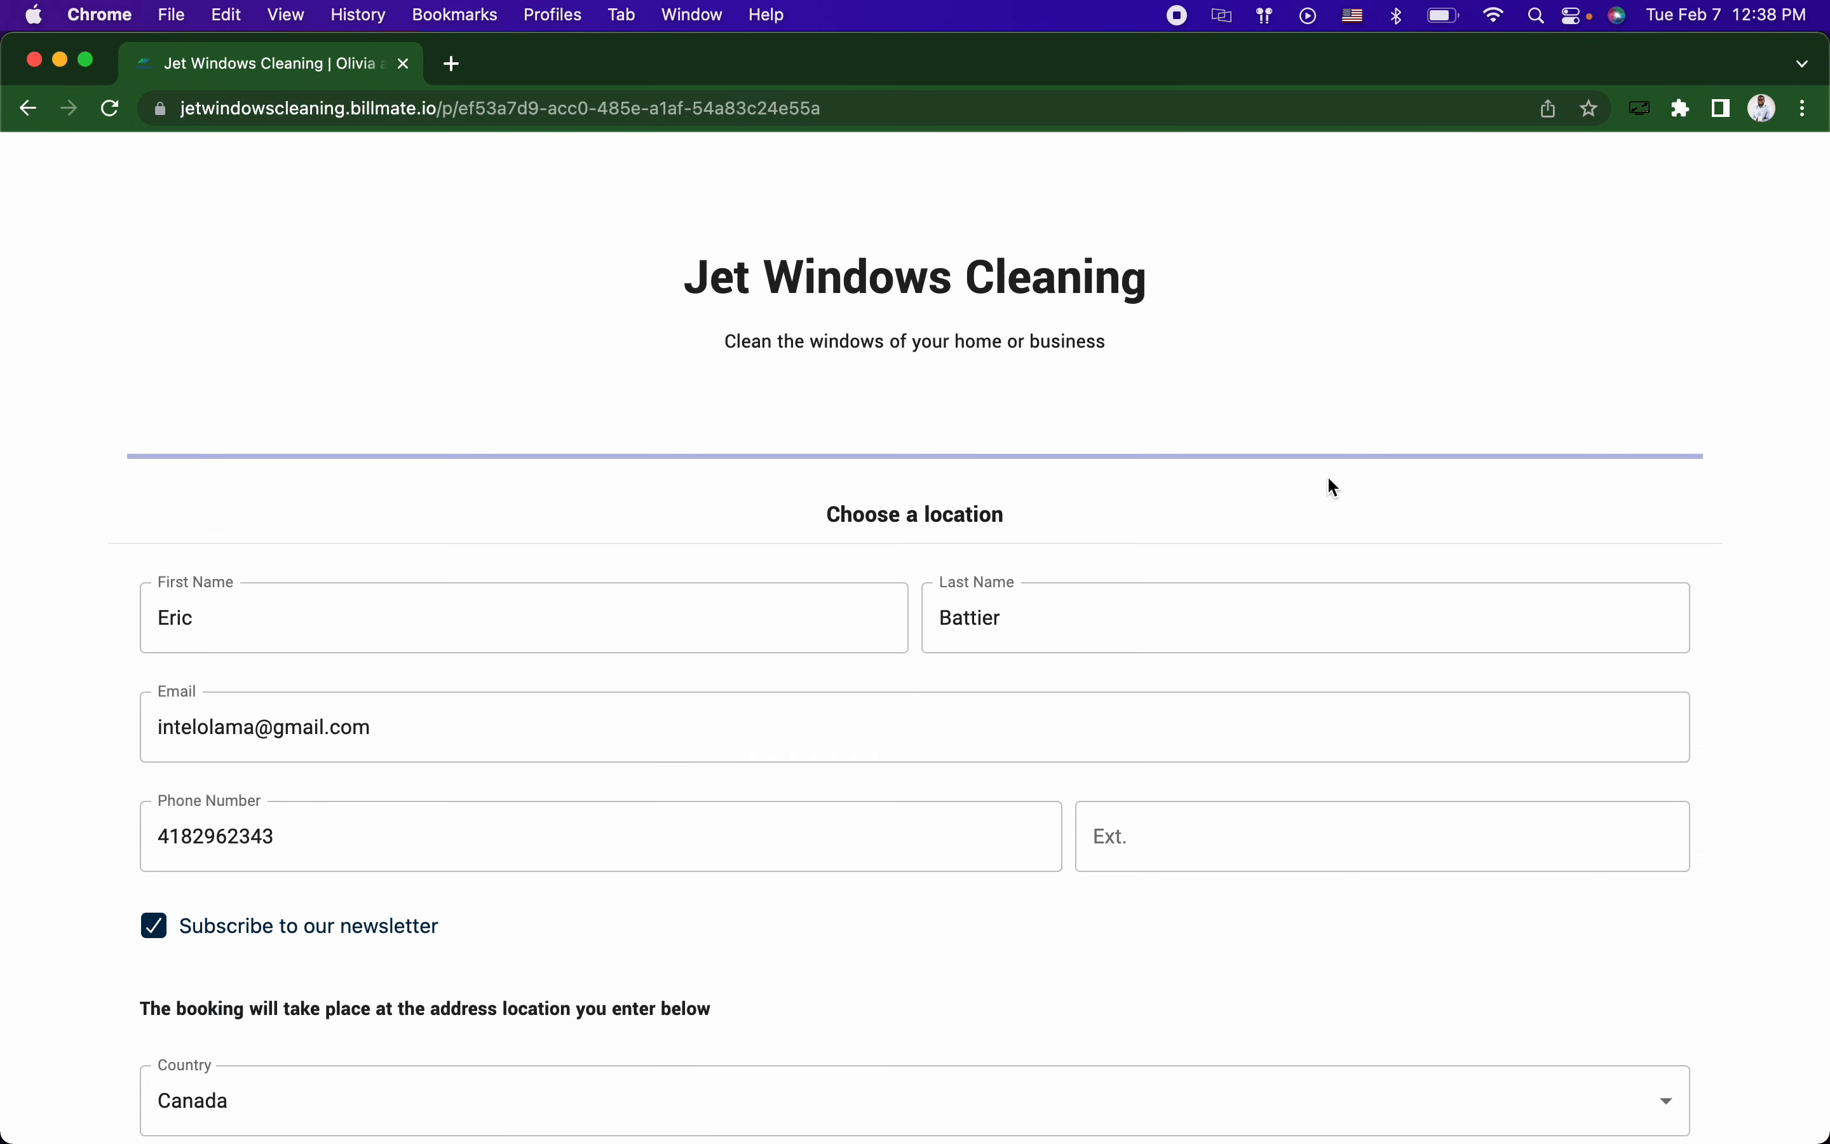
pyautogui.scroll(3, 1334, 488)
# Step: Switch the booking page to French, showing the 'Abonnez vous a notre infolettre' checkbox
pyautogui.click(1677, 221)
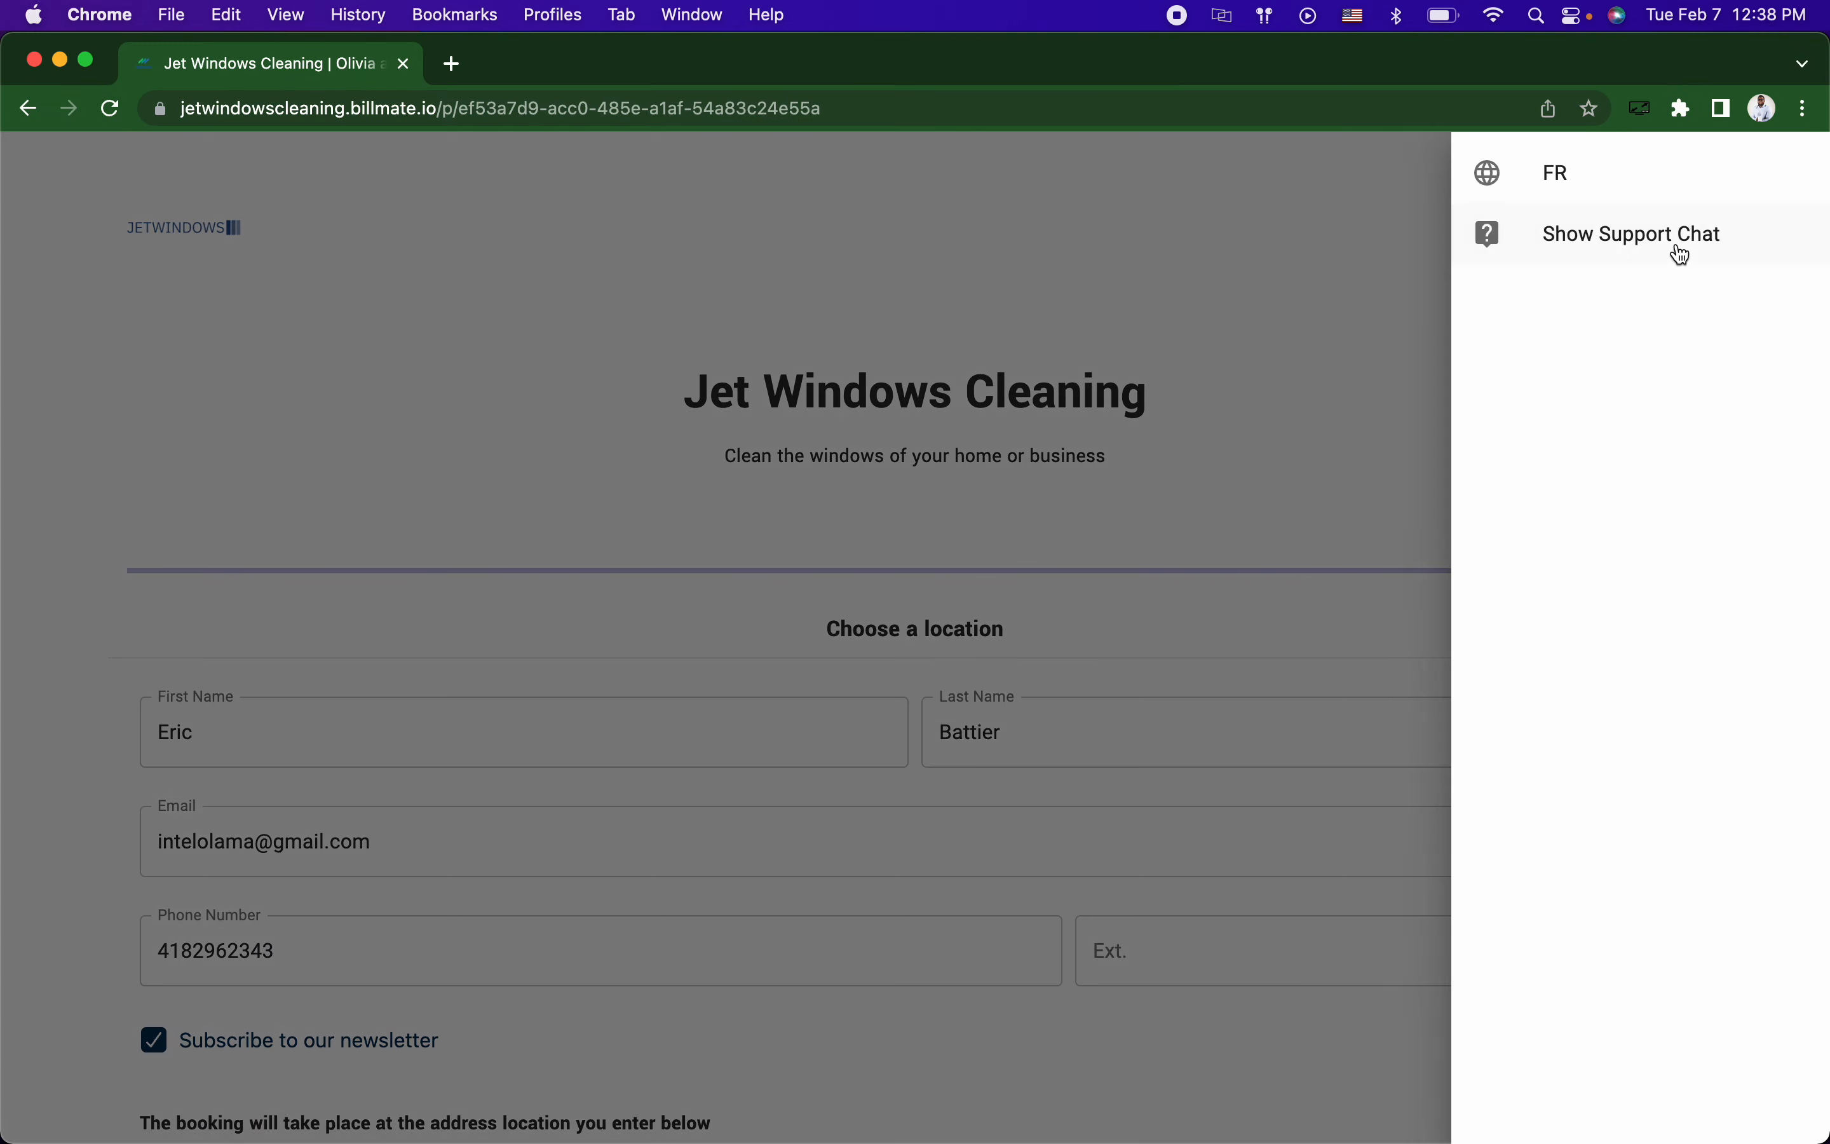
pyautogui.click(1635, 175)
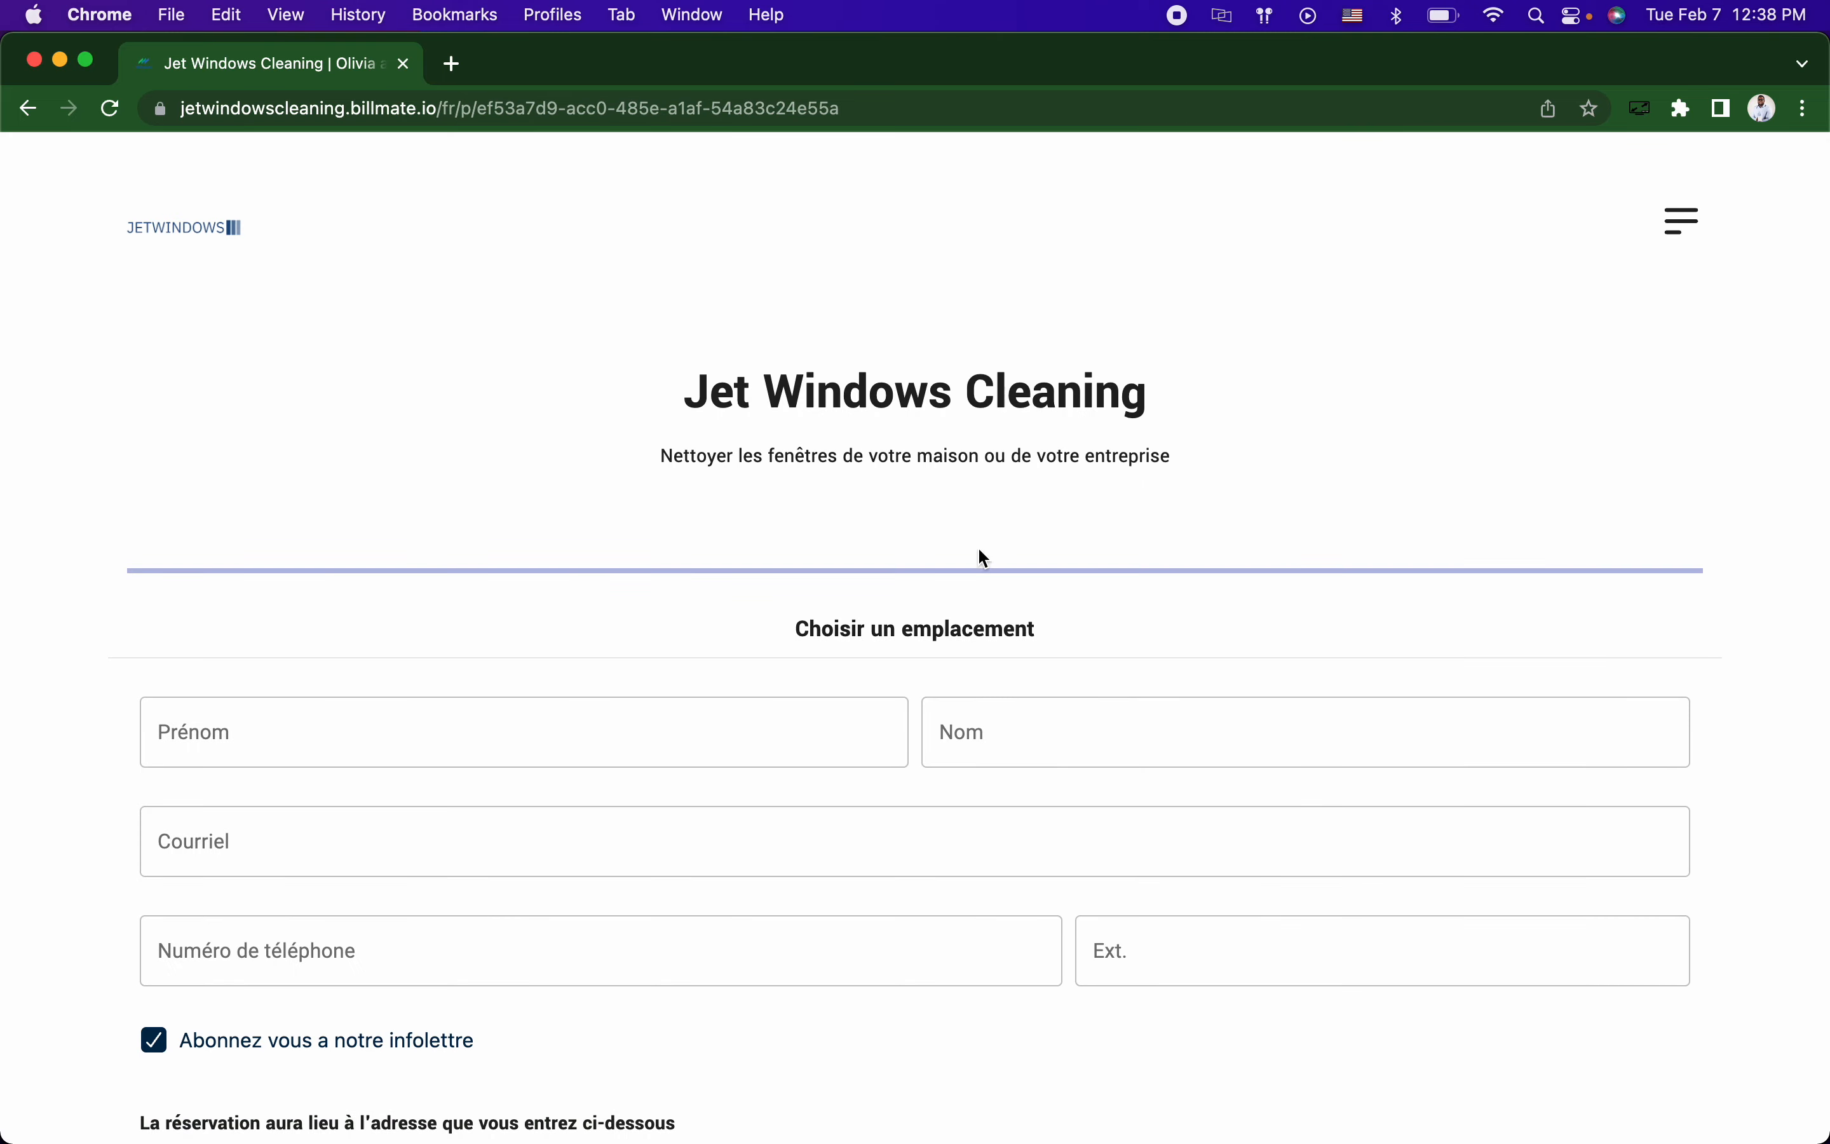
pyautogui.scroll(-1, 832, 680)
pyautogui.scroll(-1, 754, 666)
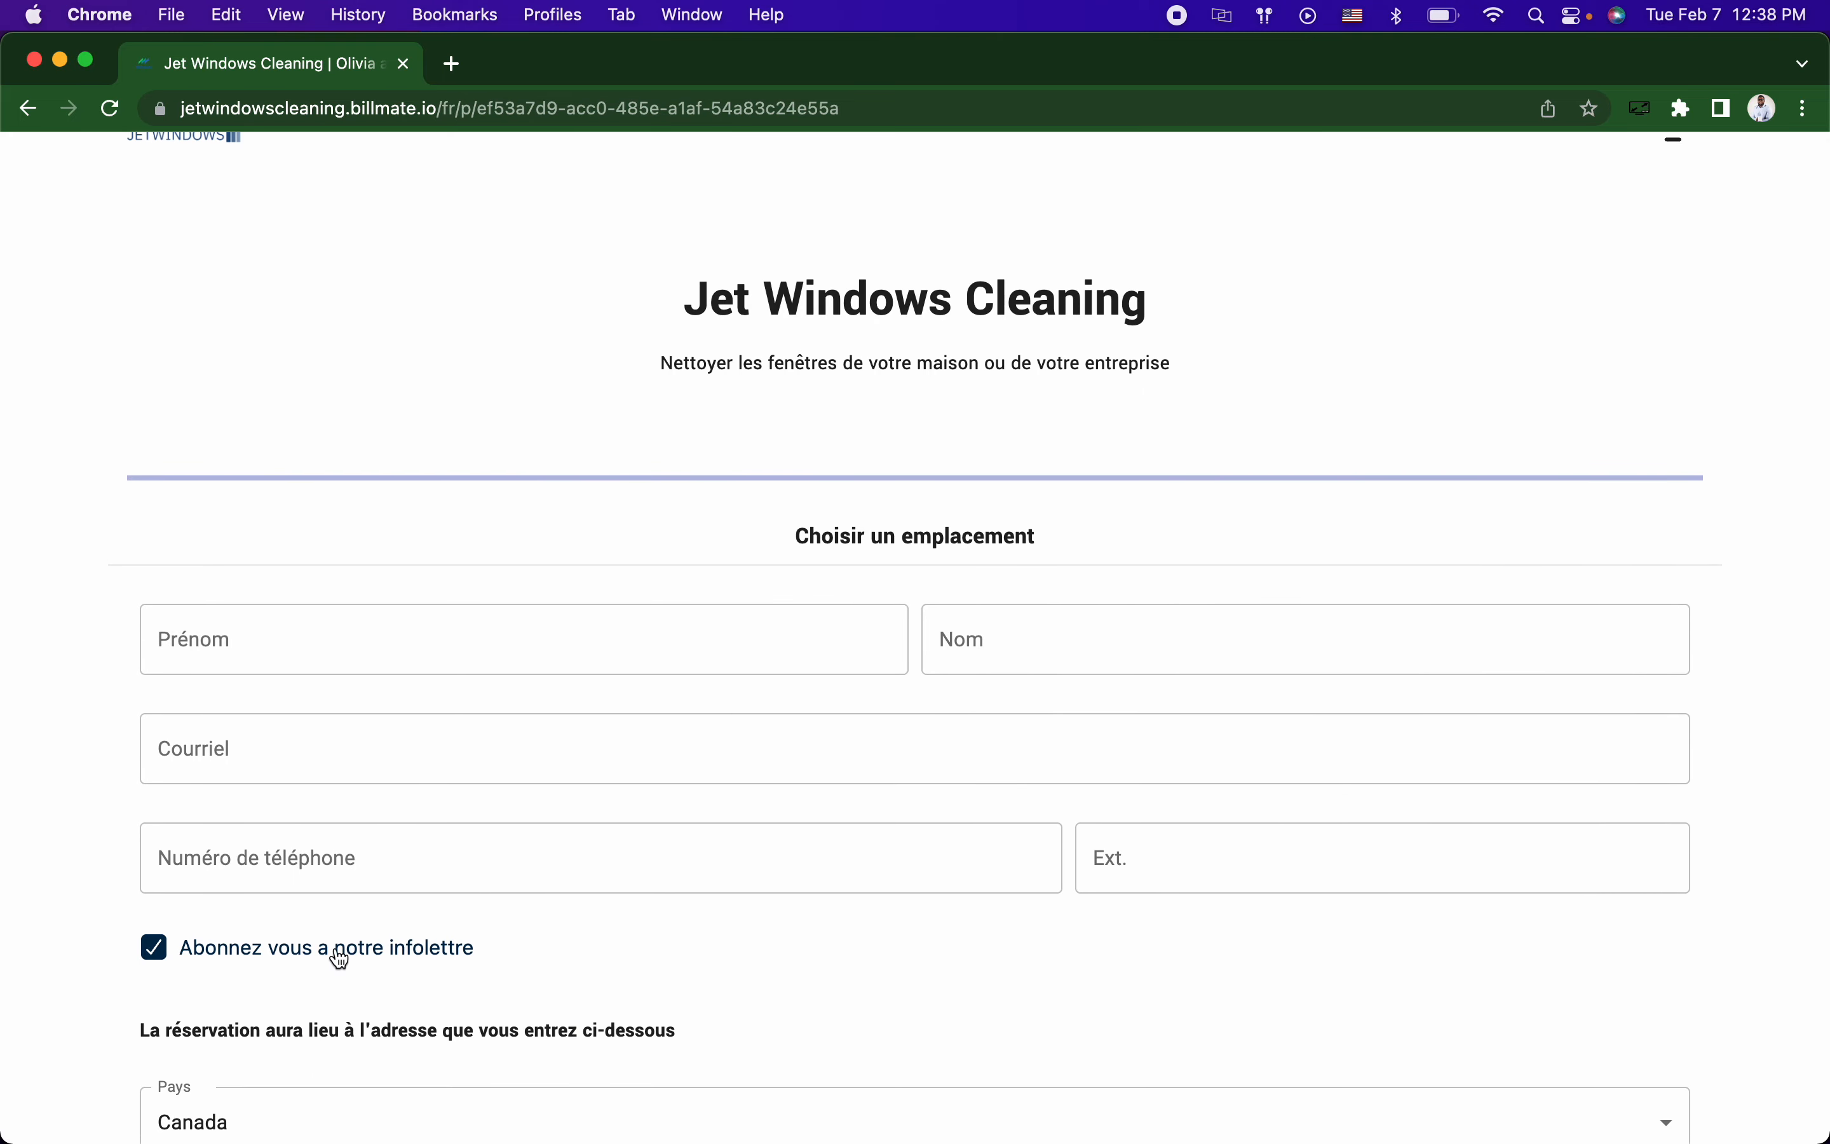
# Step: Open and cancel the checkbox message editor in settings, then move to the Google Slides deck
pyautogui.press('super+grave')
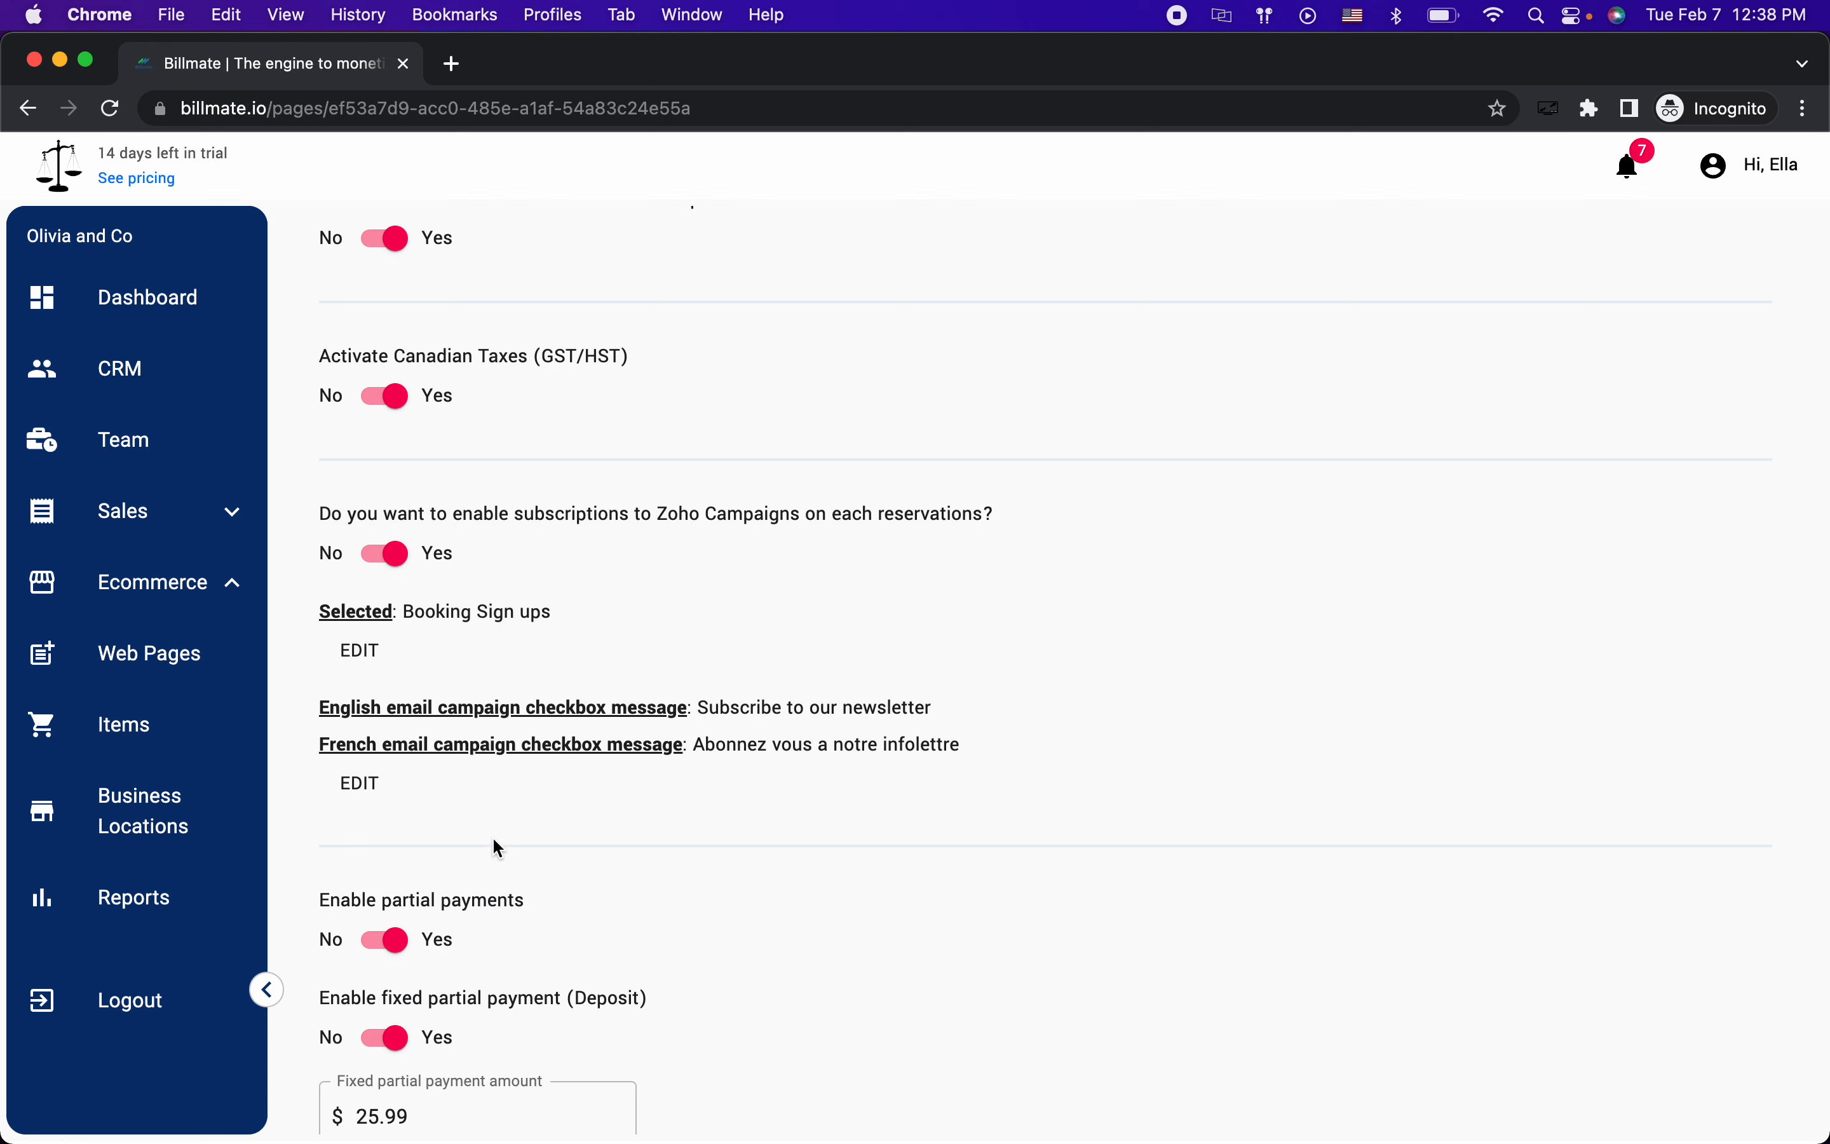
pyautogui.click(345, 788)
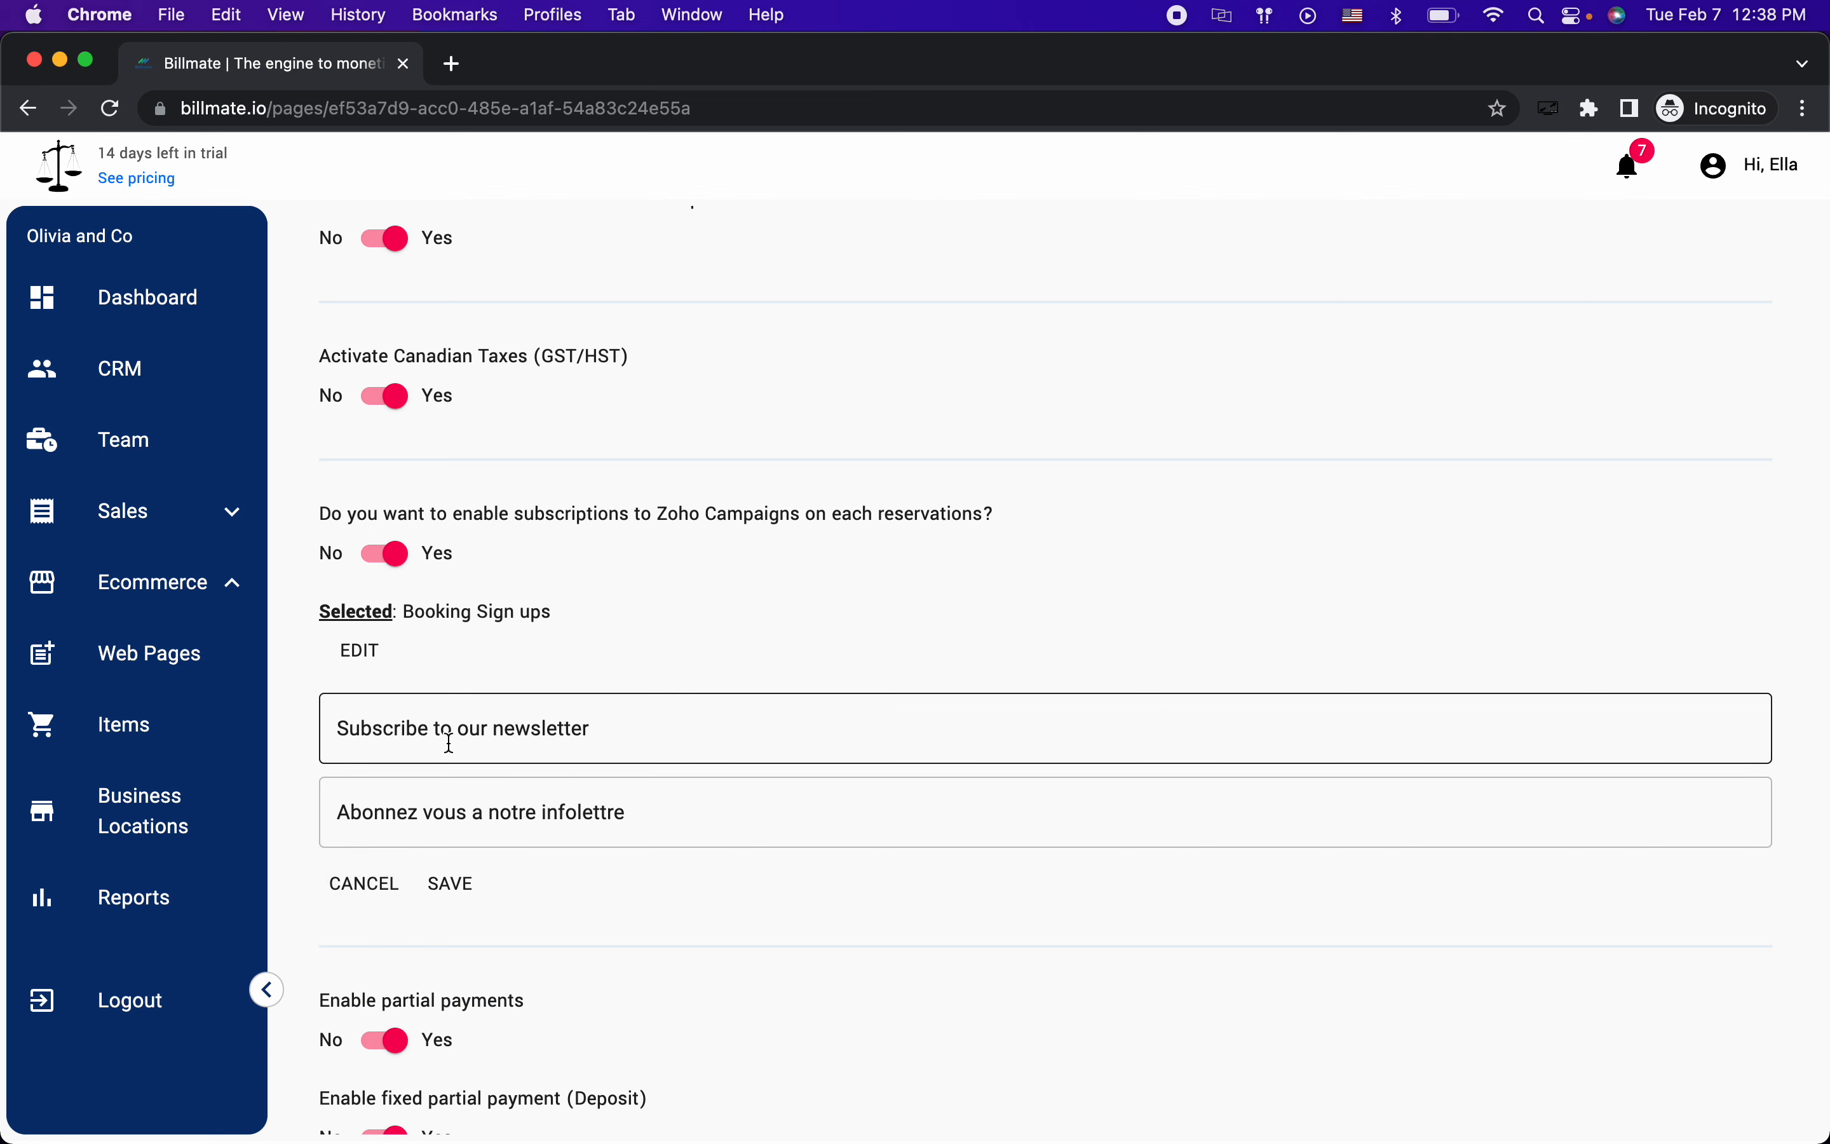
pyautogui.click(376, 892)
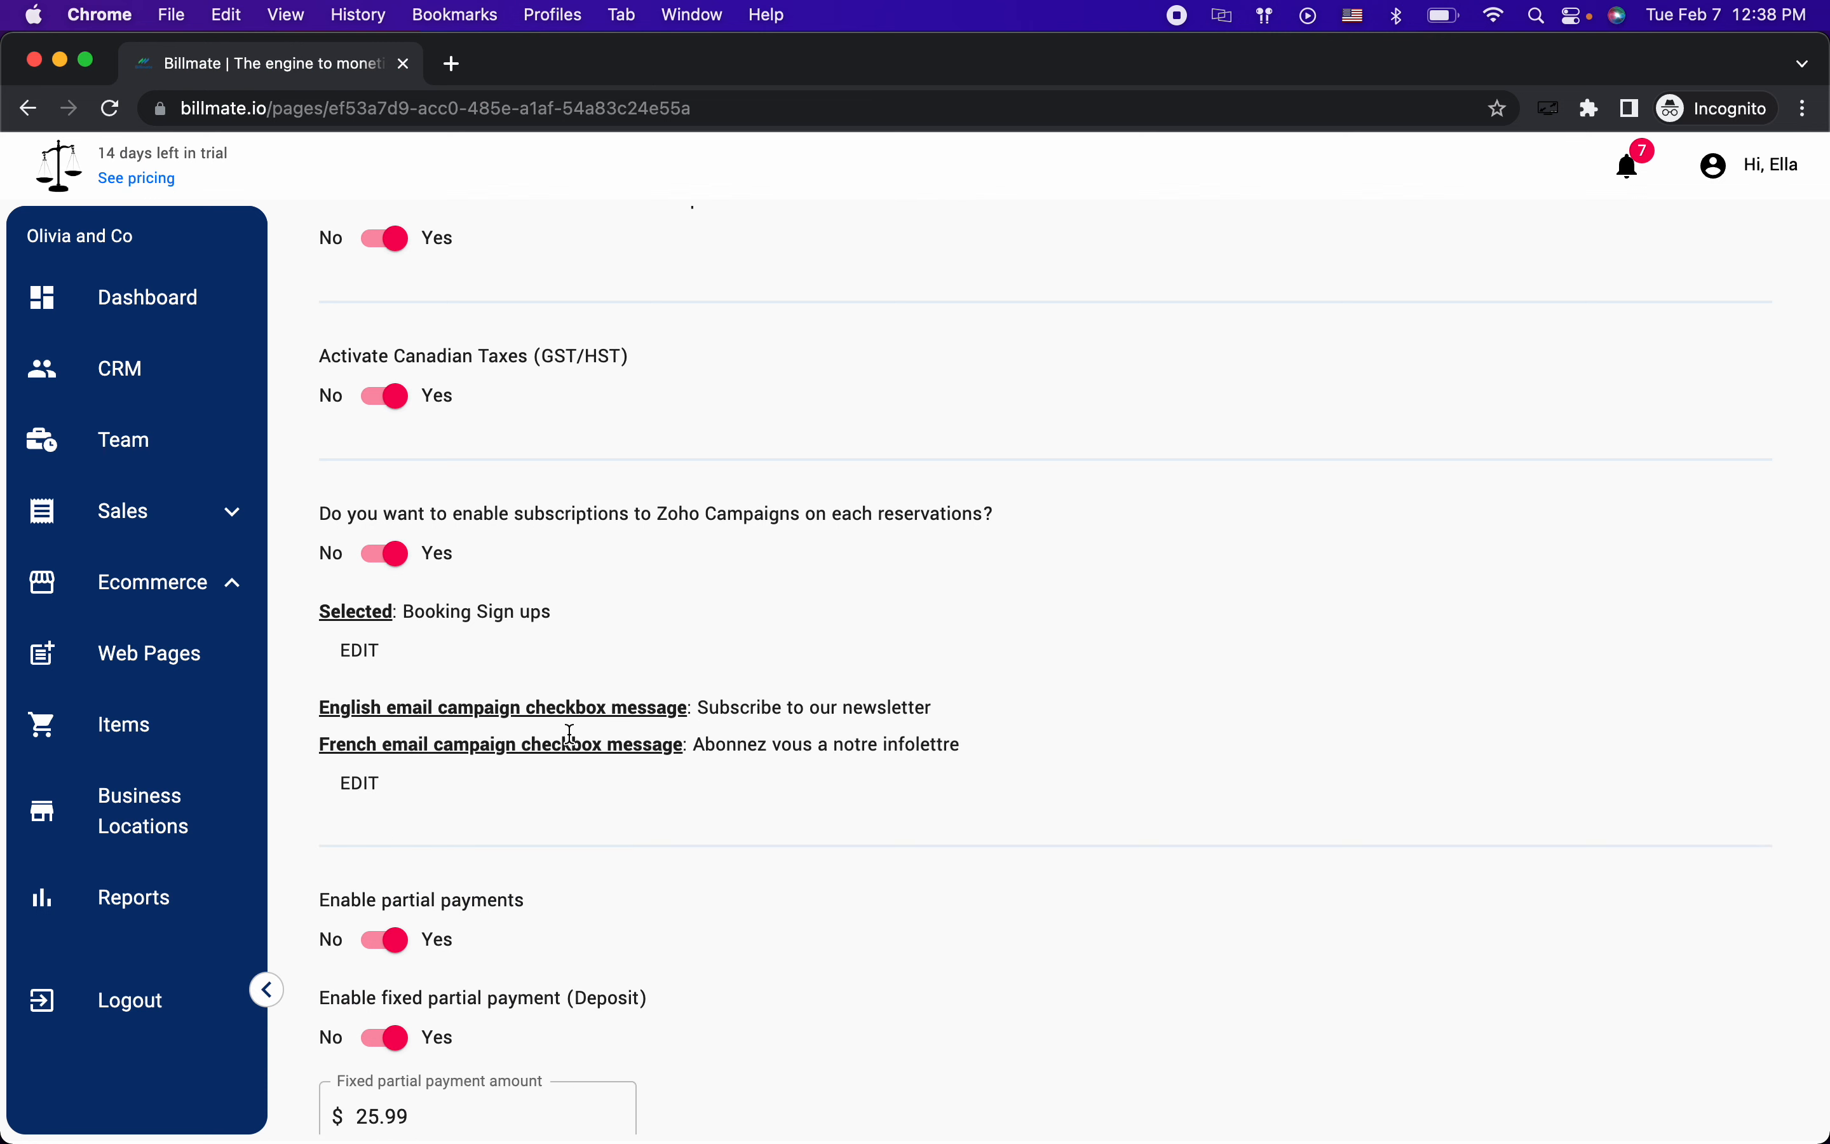
pyautogui.press('super+grave')
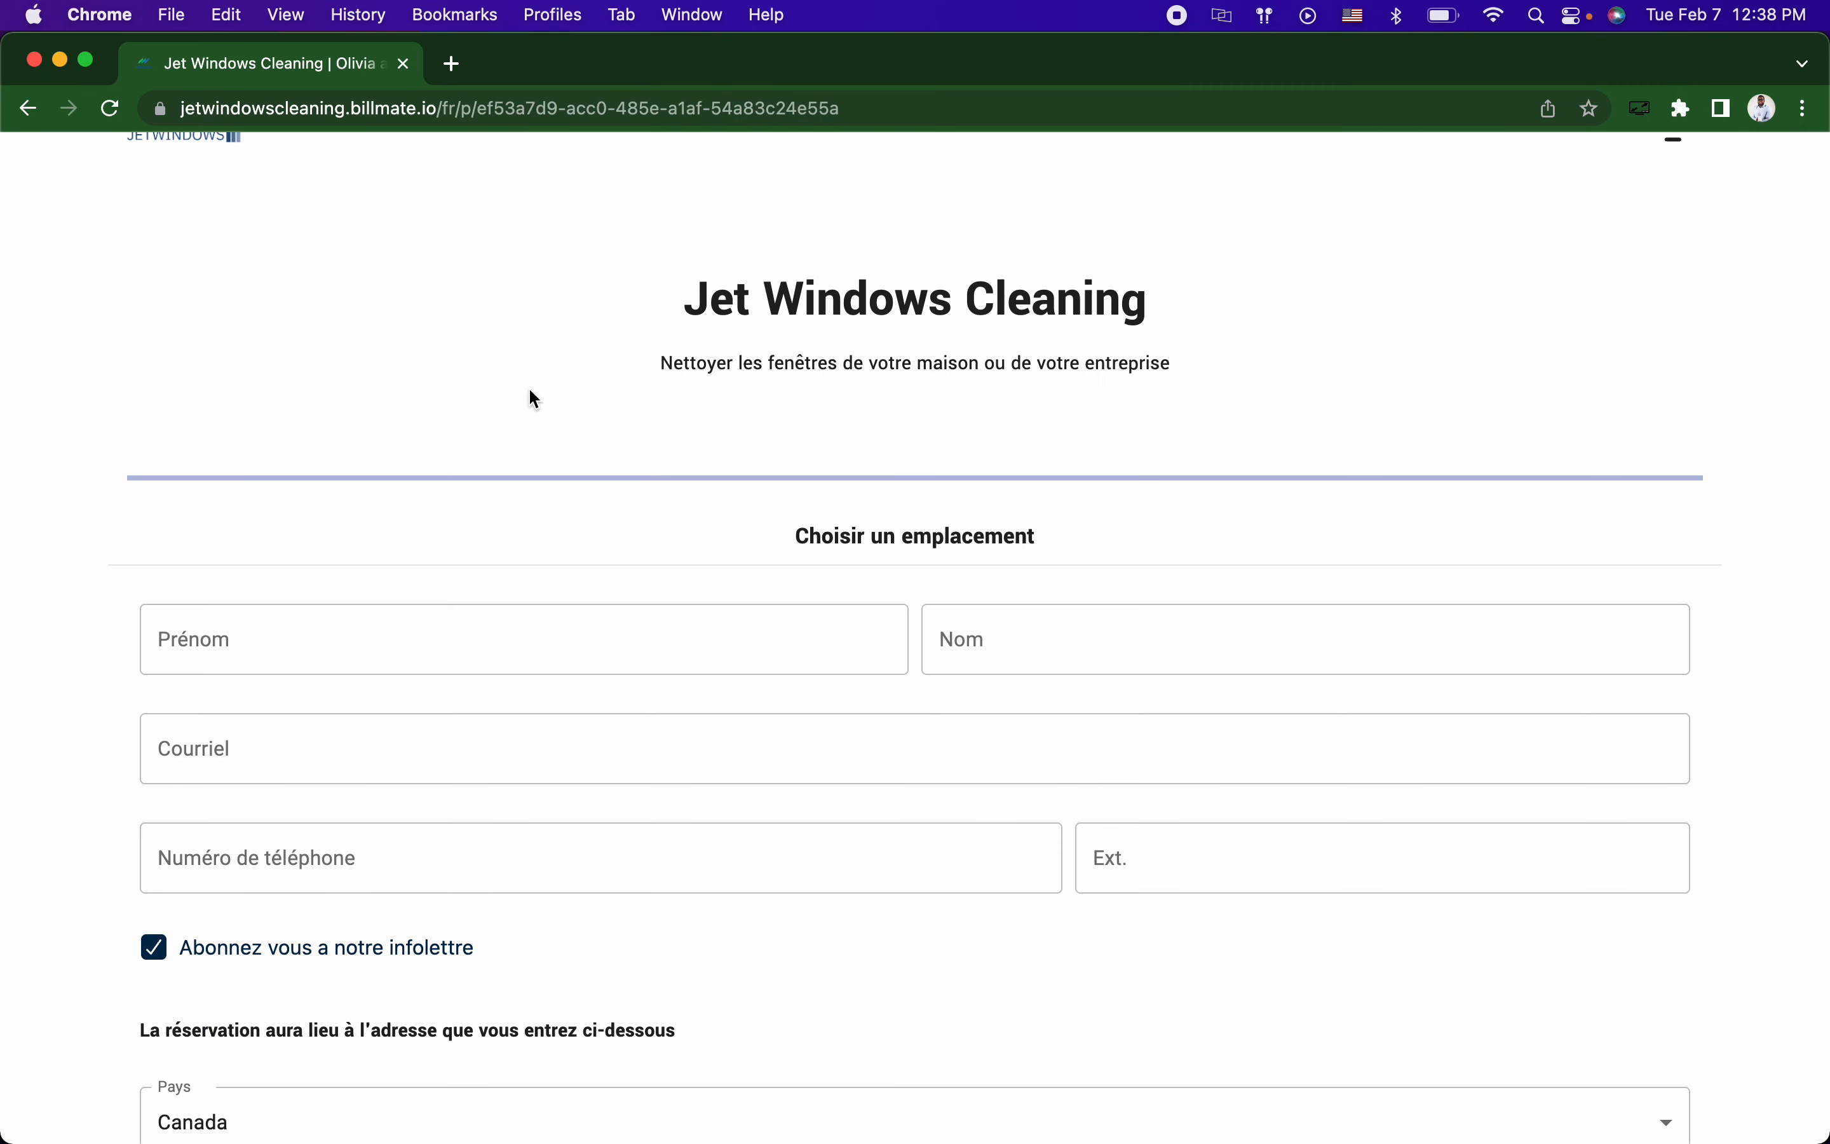
pyautogui.scroll(3, 538, 468)
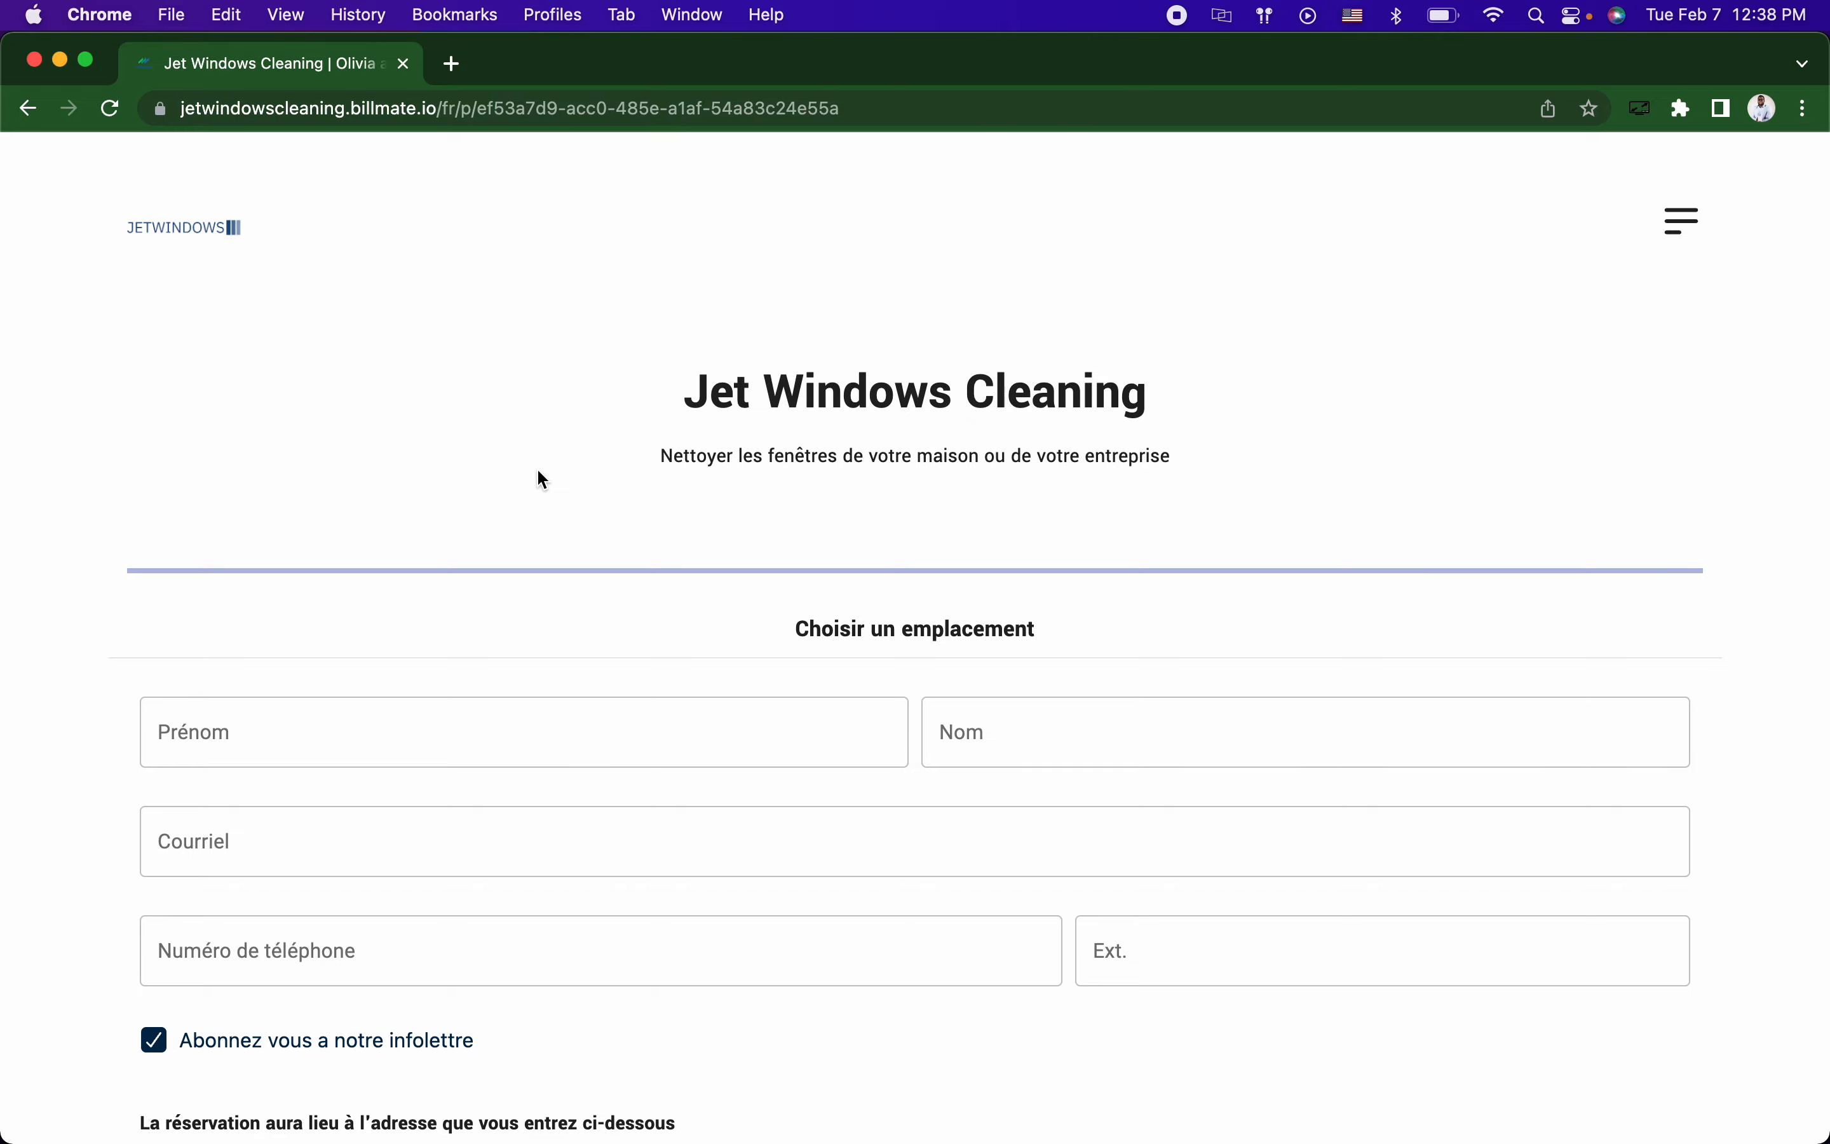
pyautogui.hotkey('ctrl', 'Right')
pyautogui.hotkey('ctrl', 'Right')
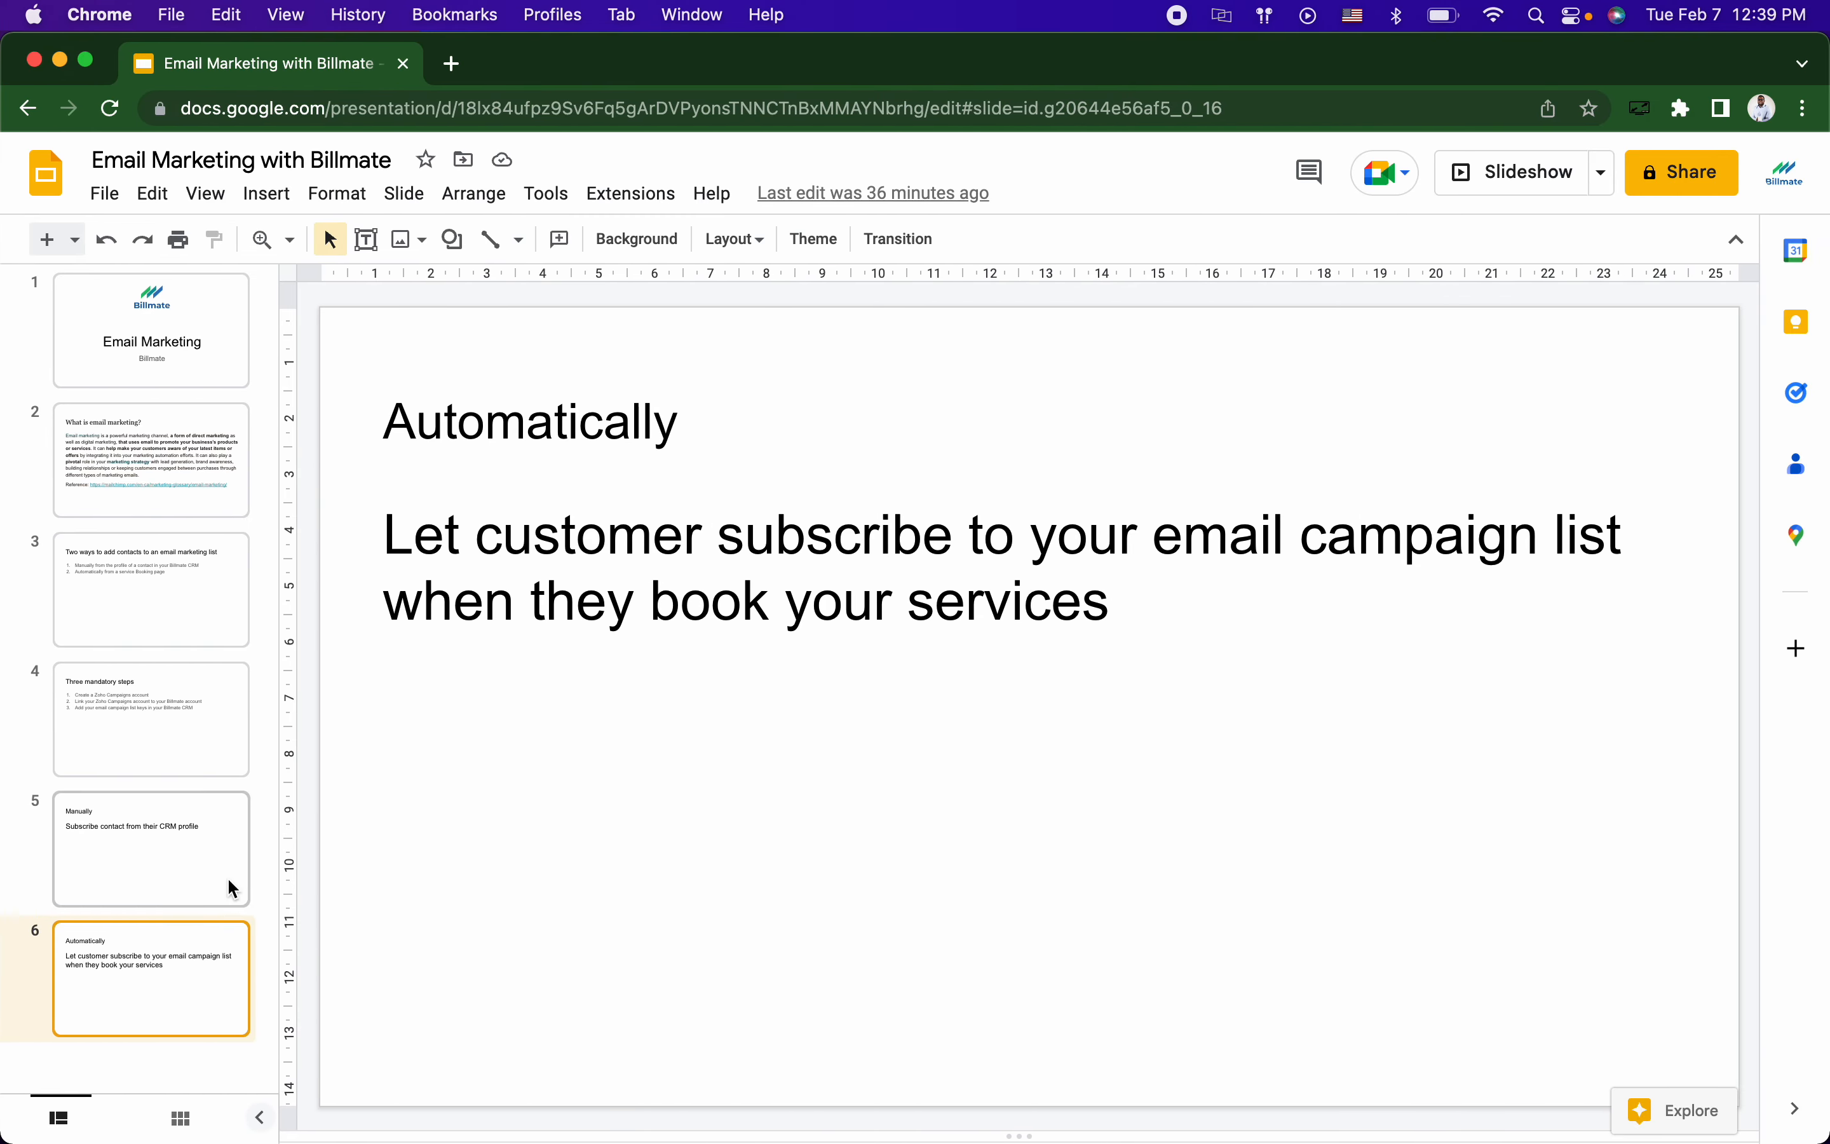
# Step: Show slide 3 on the two ways to add contacts, then the 'Email Marketing' title slide
pyautogui.click(164, 601)
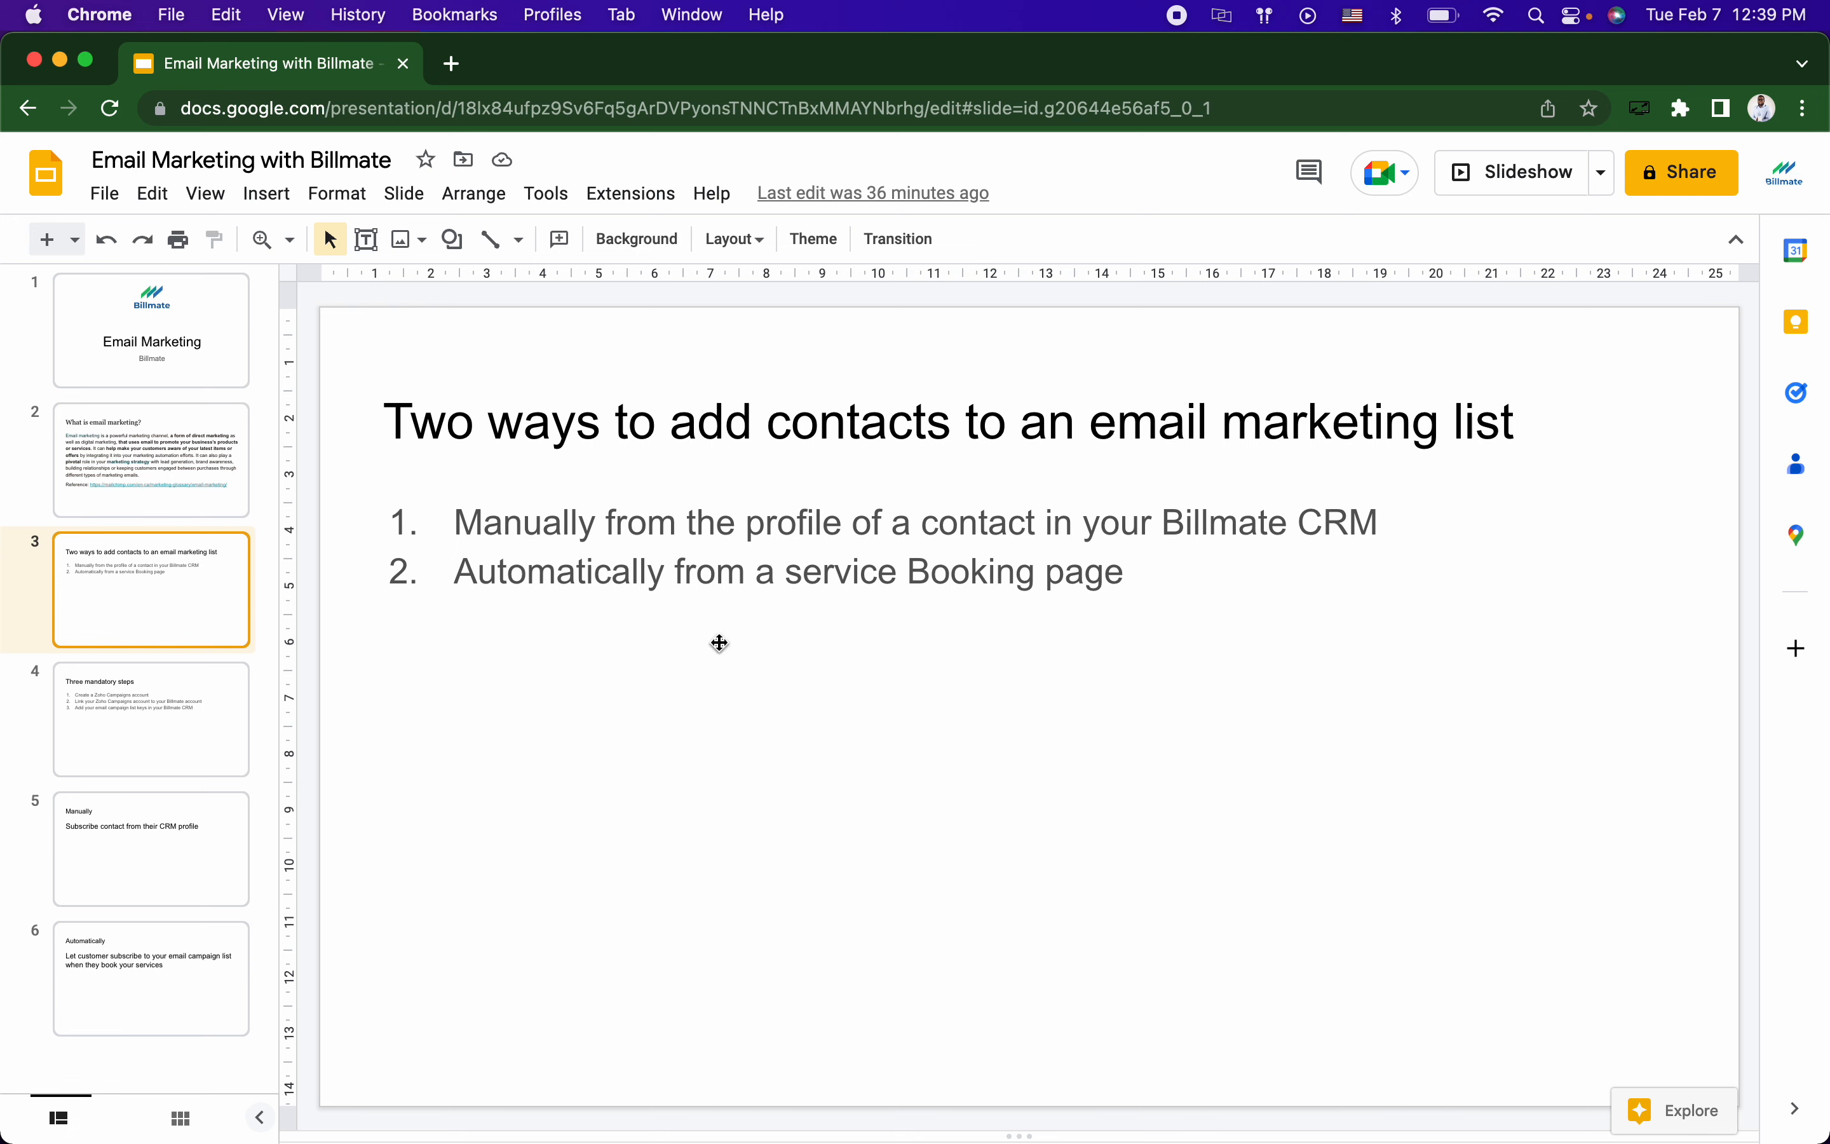
pyautogui.click(179, 371)
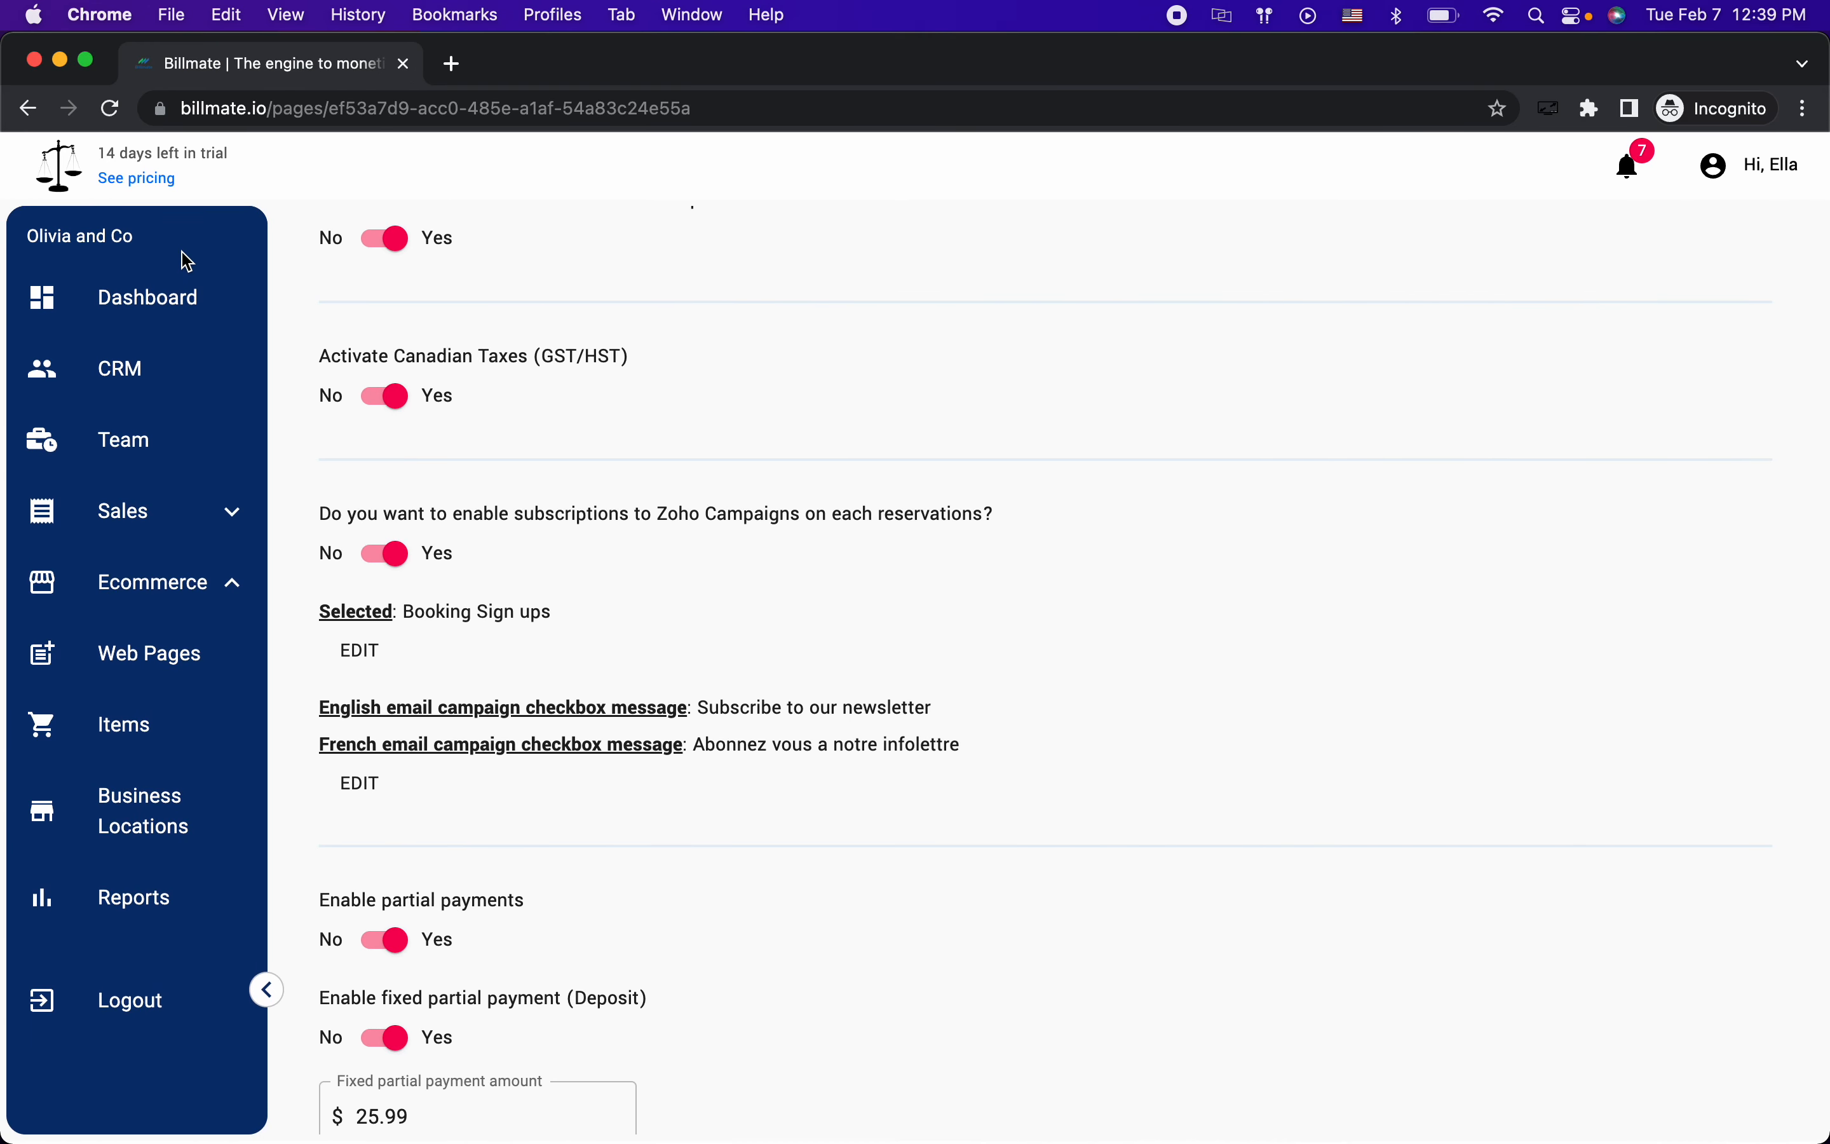
# Step: Open the Billmate Dashboard with February stats, then open and minimize the support chat
pyautogui.click(135, 298)
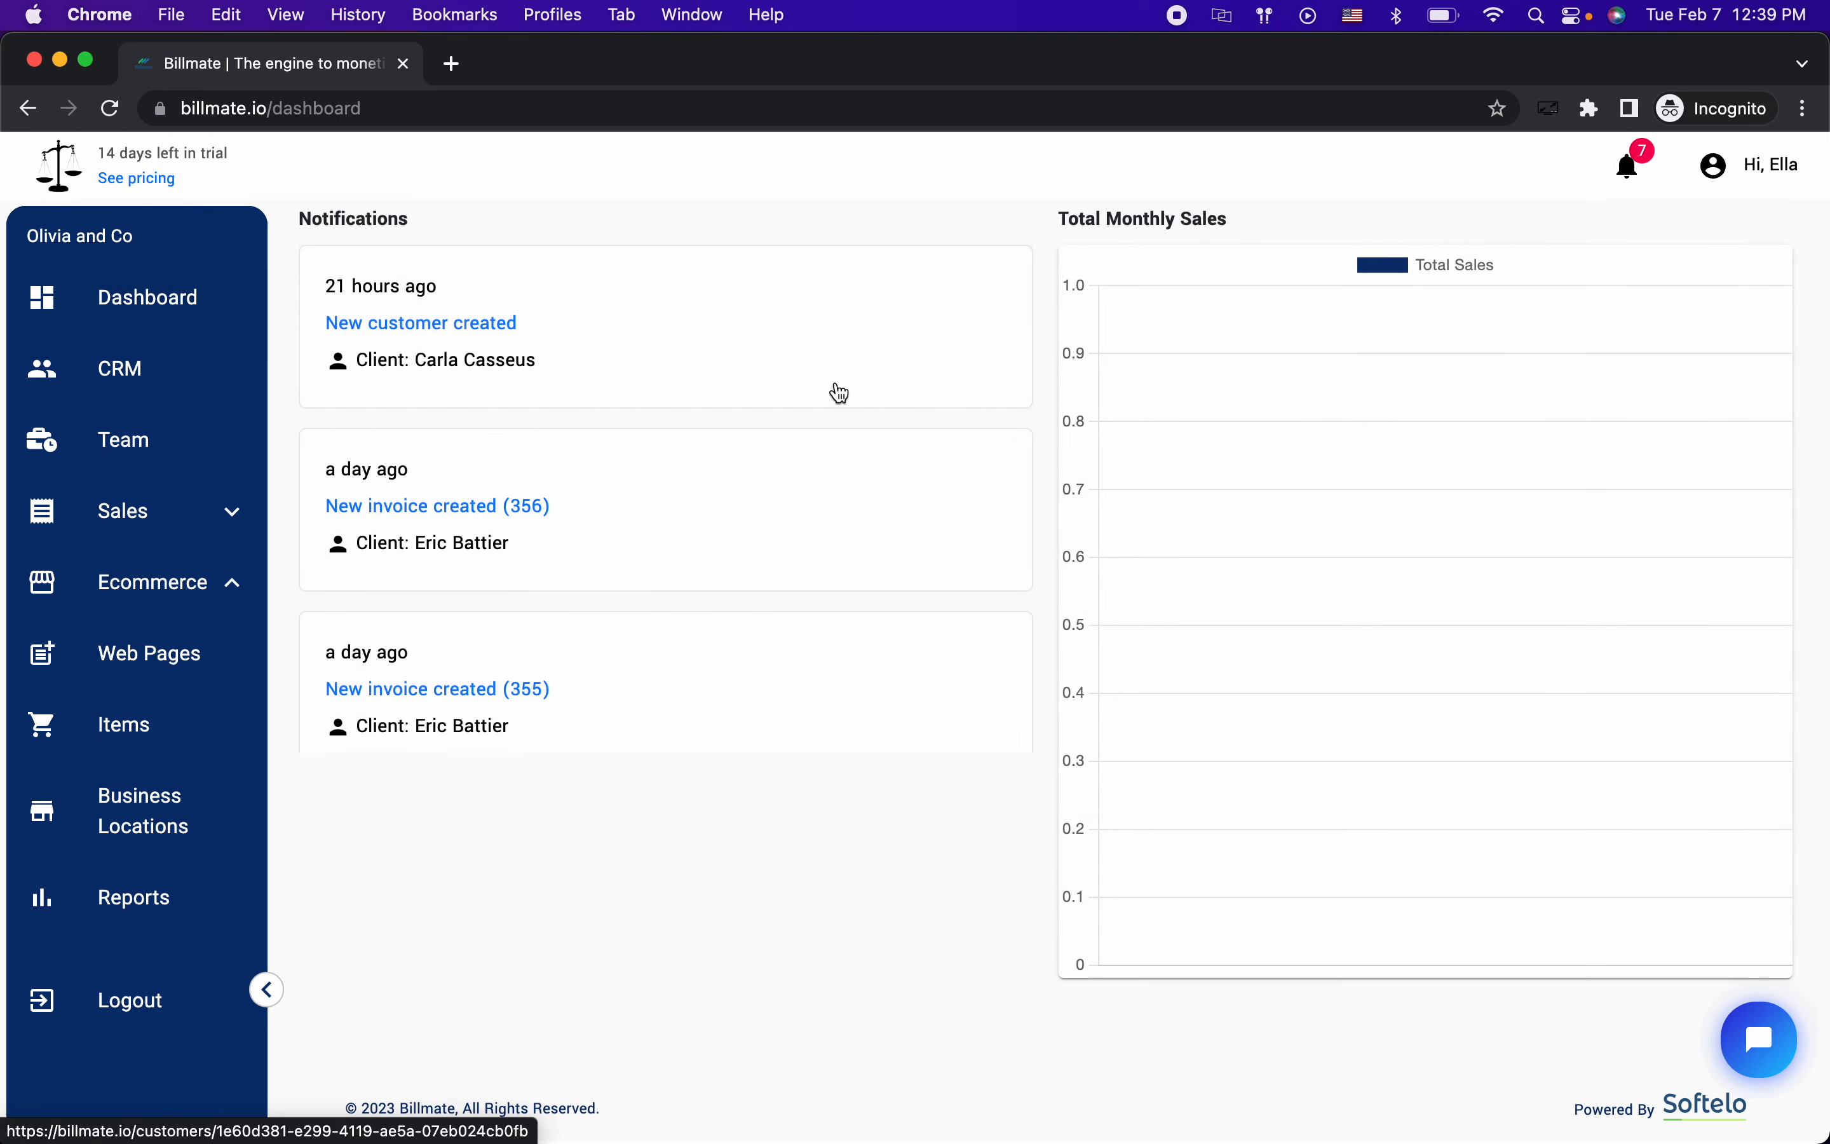
pyautogui.rightClick(1739, 1036)
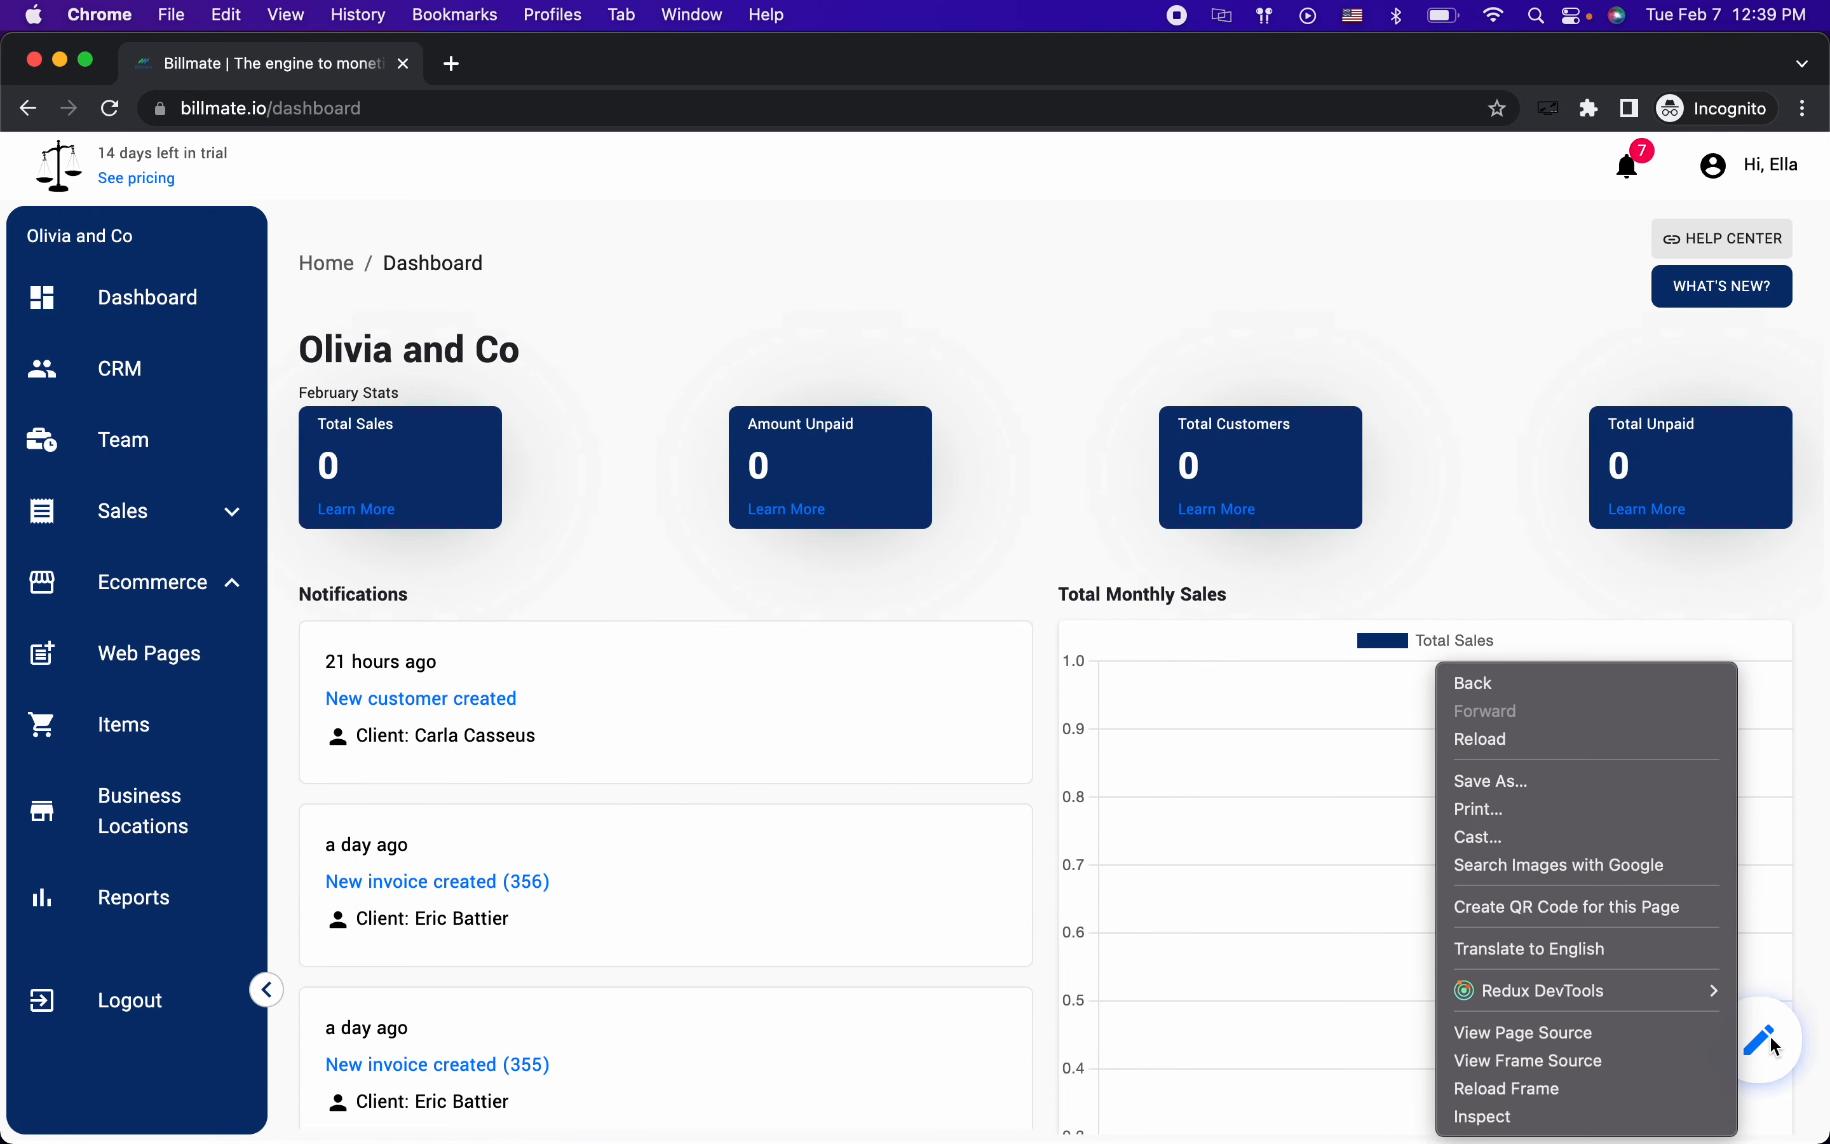
pyautogui.click(1769, 1034)
pyautogui.click(1765, 1040)
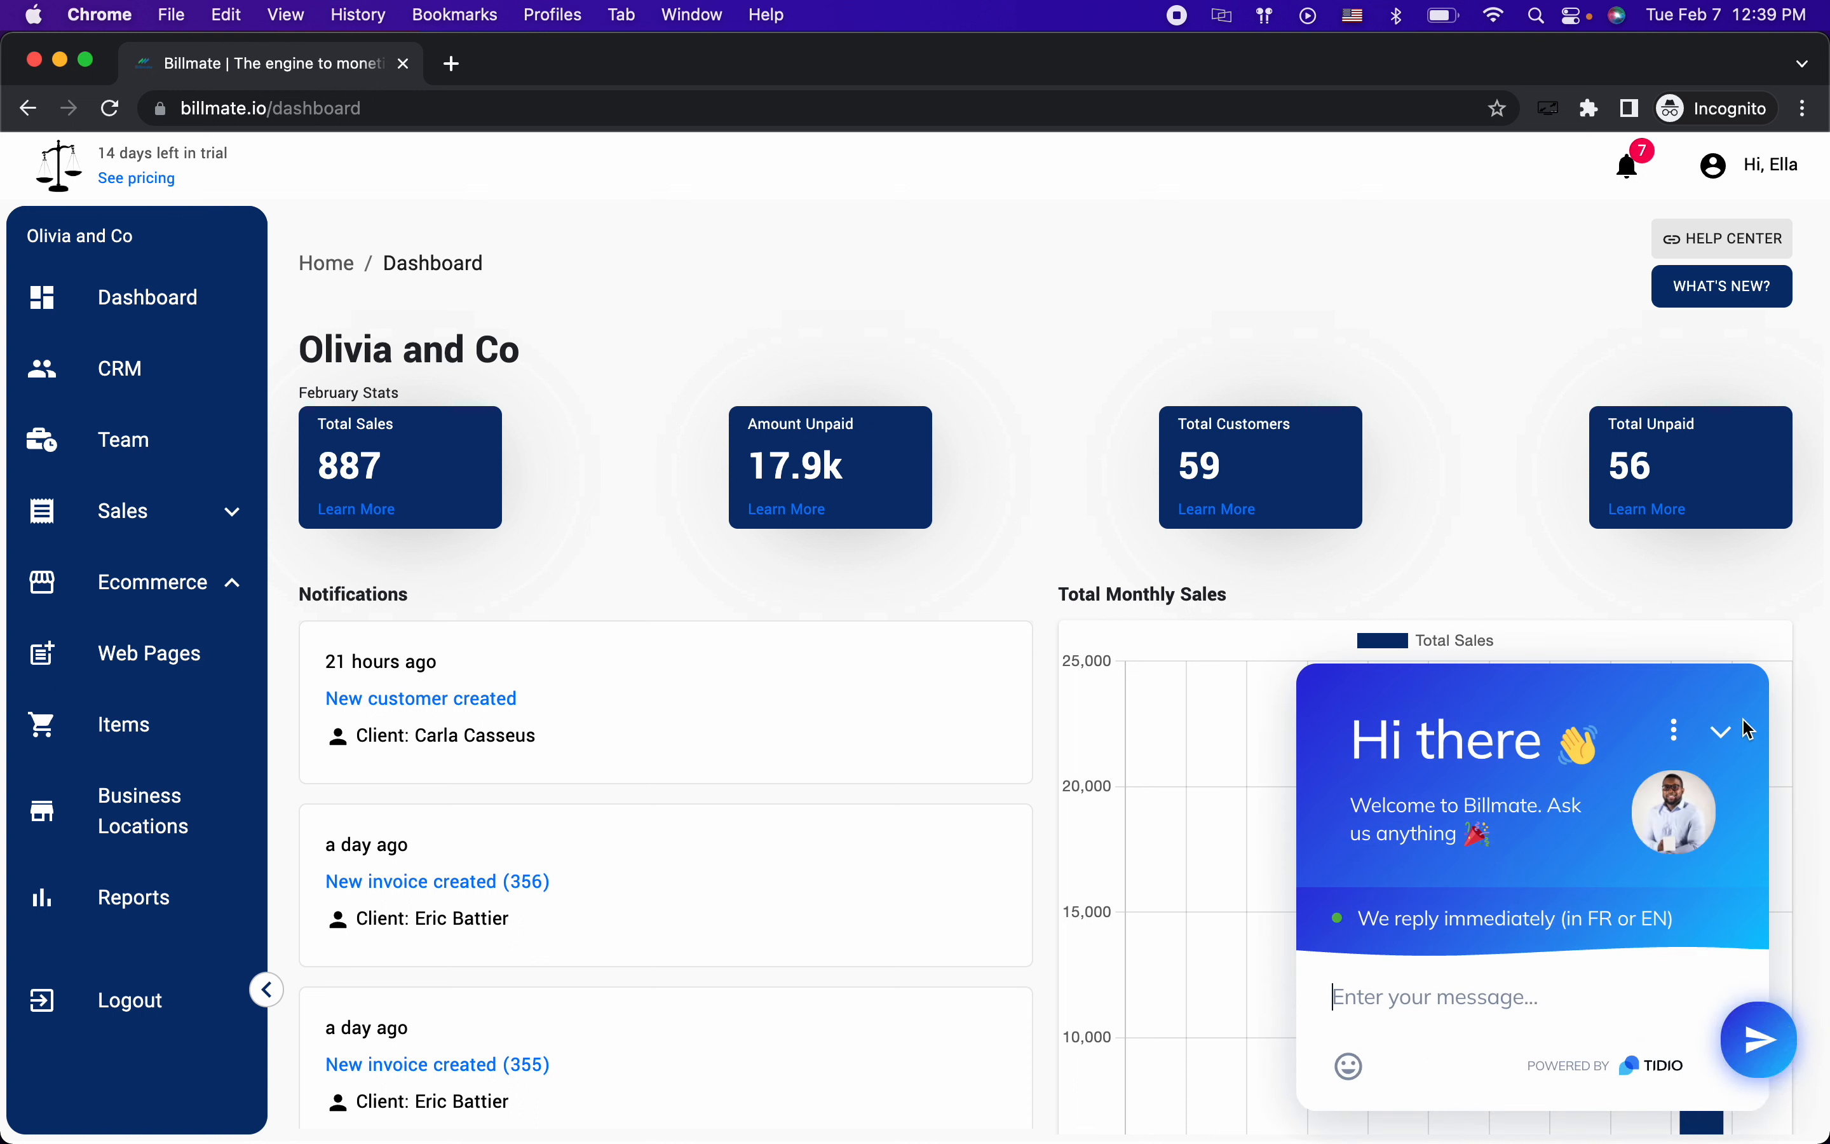
pyautogui.click(1723, 731)
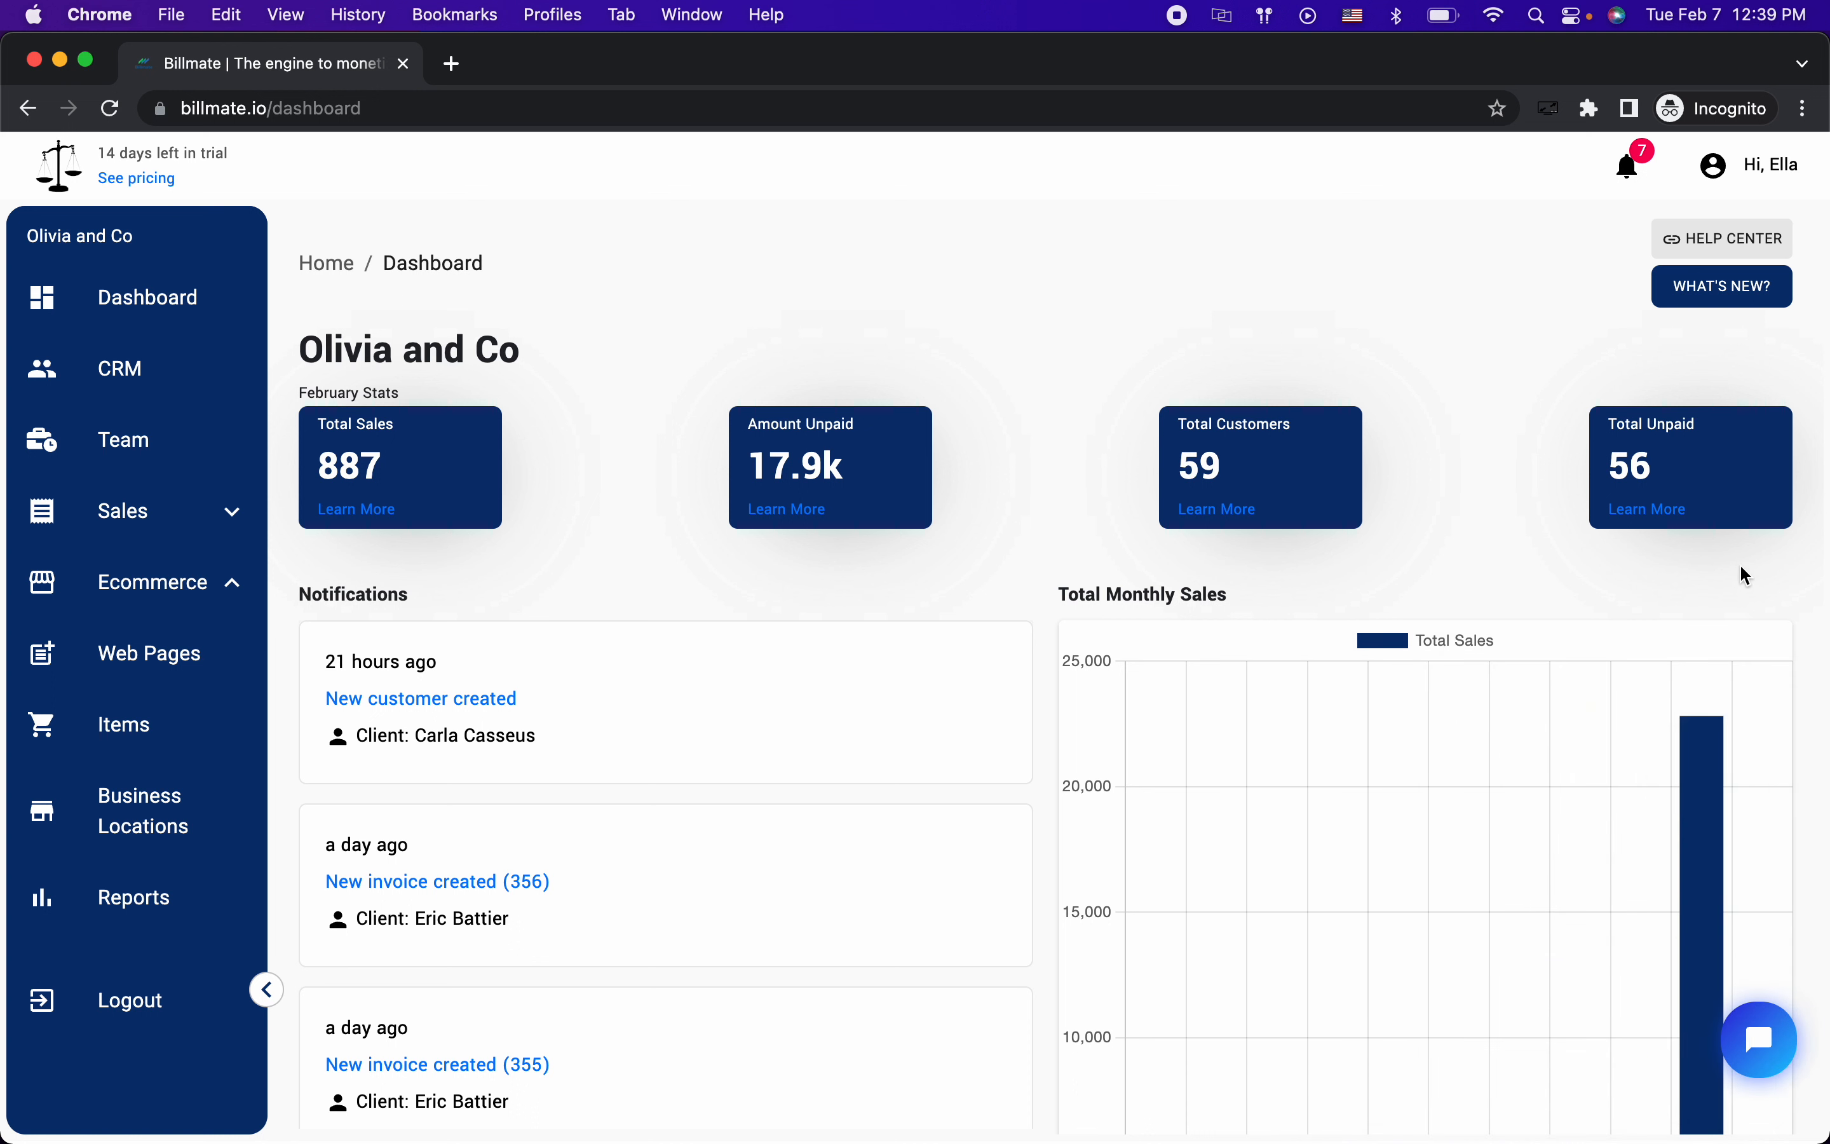